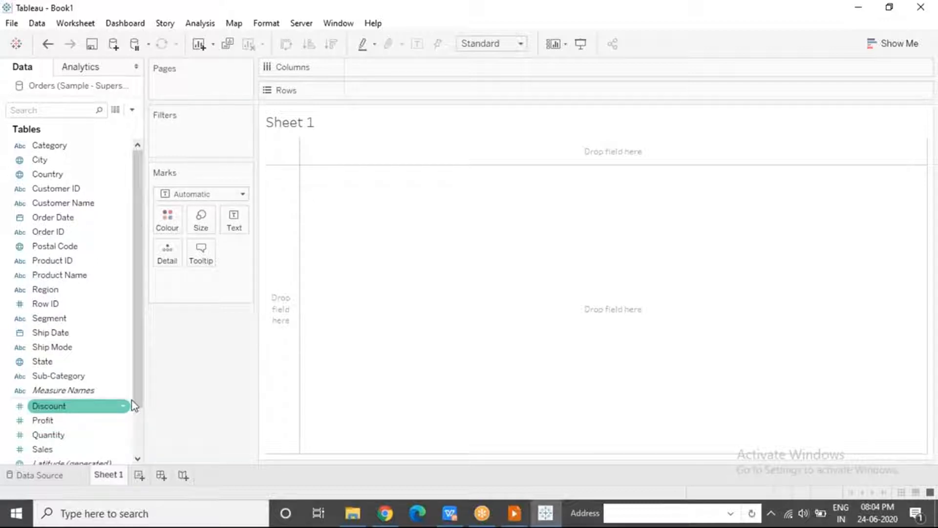
pyautogui.moveTo(79, 335); pyautogui.dragTo(73, 367)
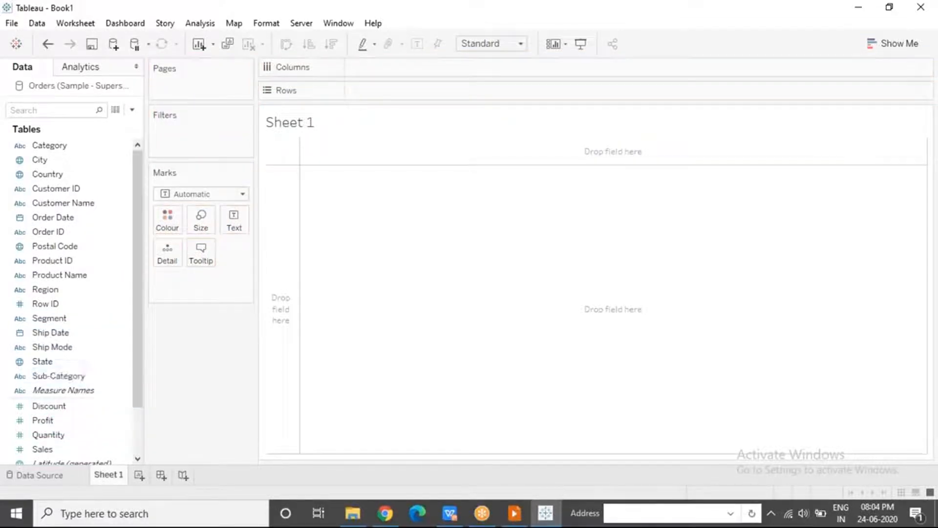
# Look up the default aggregation options available for the Profit field
pyautogui.click(101, 423)
pyautogui.rightClick(101, 423)
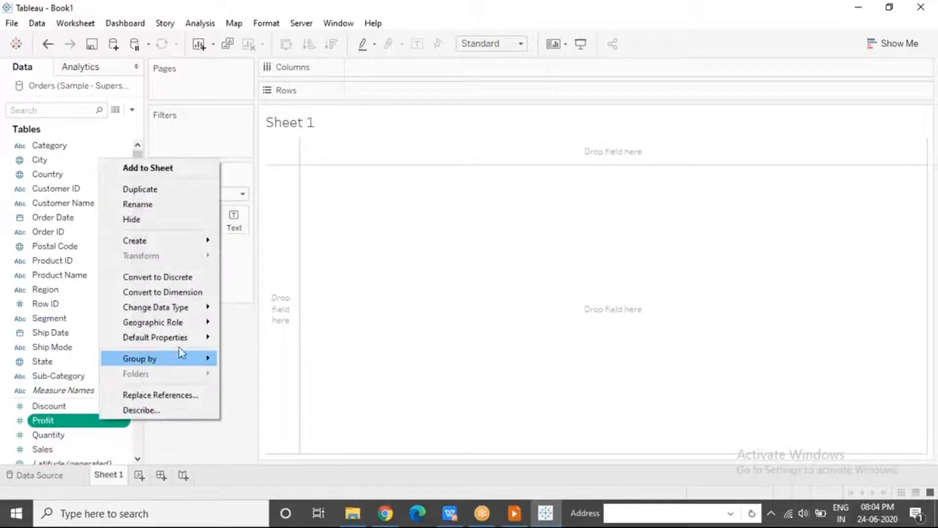
pyautogui.moveTo(184, 339)
pyautogui.moveTo(278, 384)
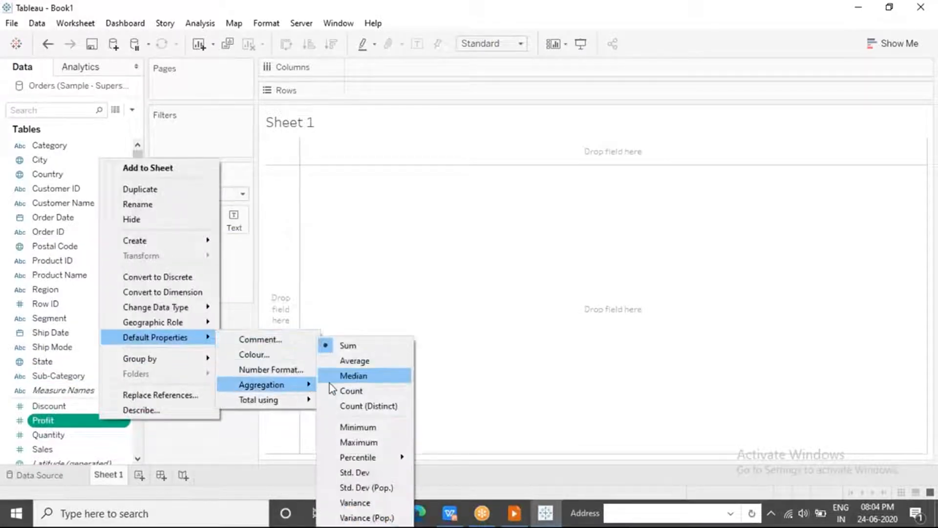
pyautogui.click(377, 201)
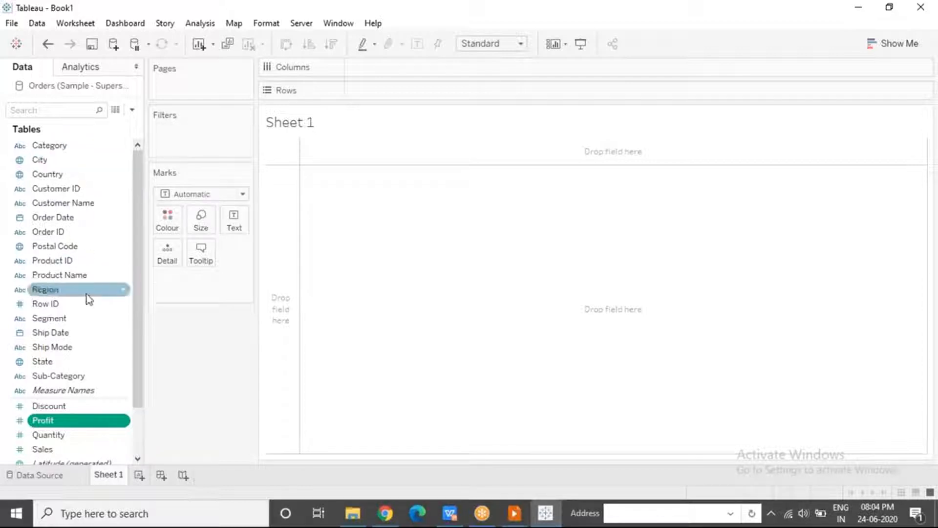
pyautogui.click(72, 151)
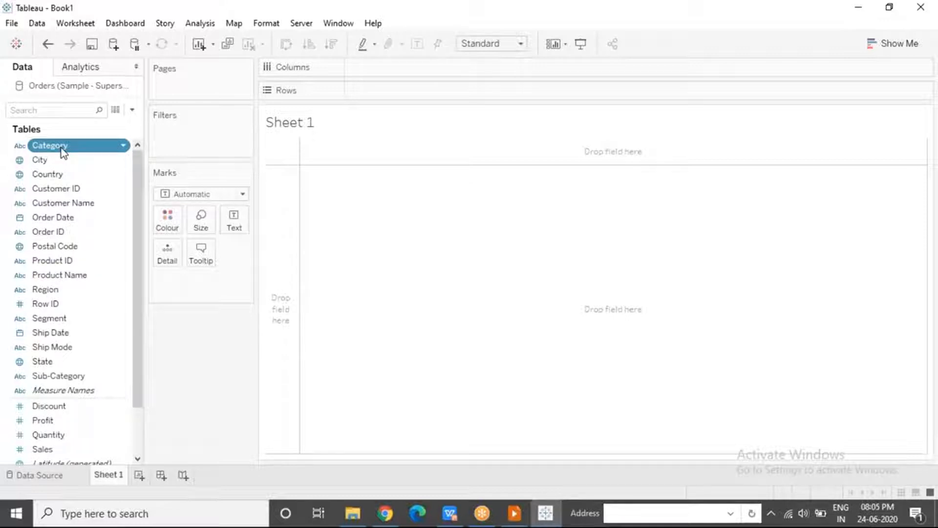
pyautogui.click(760, 510)
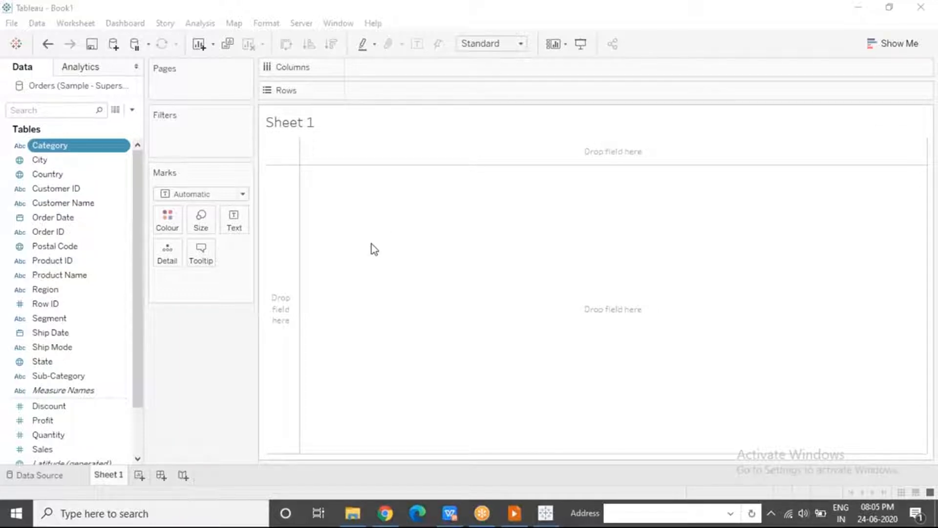
# Place the Category field on Columns
pyautogui.click(83, 146)
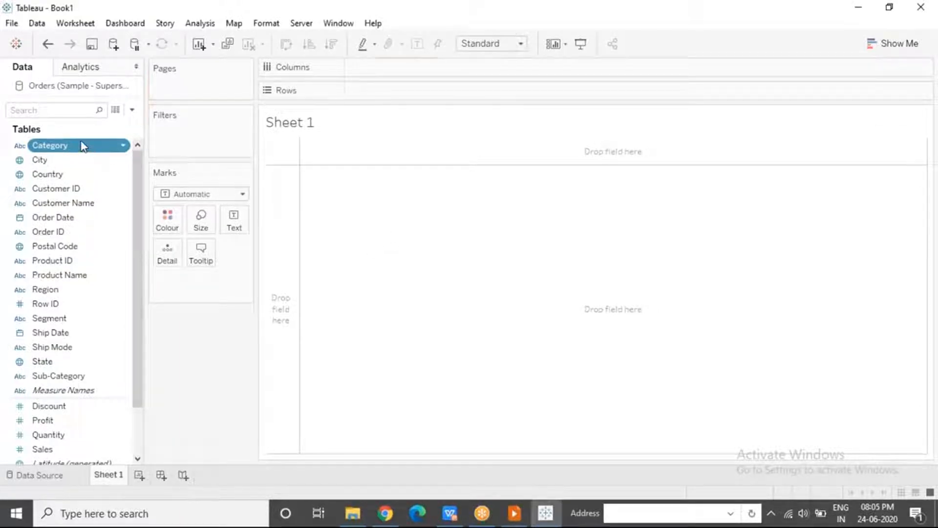
pyautogui.moveTo(83, 146); pyautogui.dragTo(410, 66)
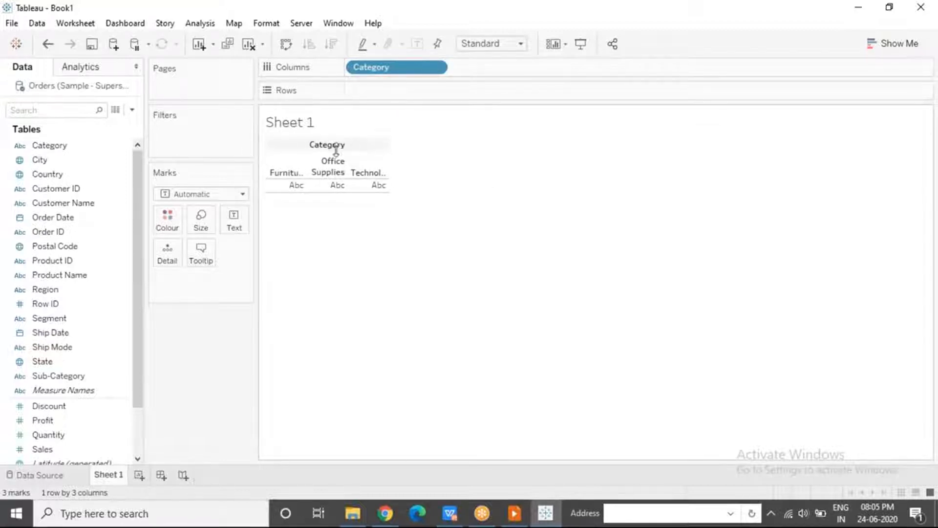
# Highlight the Furniture, Office Supplies and Technology column headers one at a time, and clear the selection
pyautogui.click(298, 177)
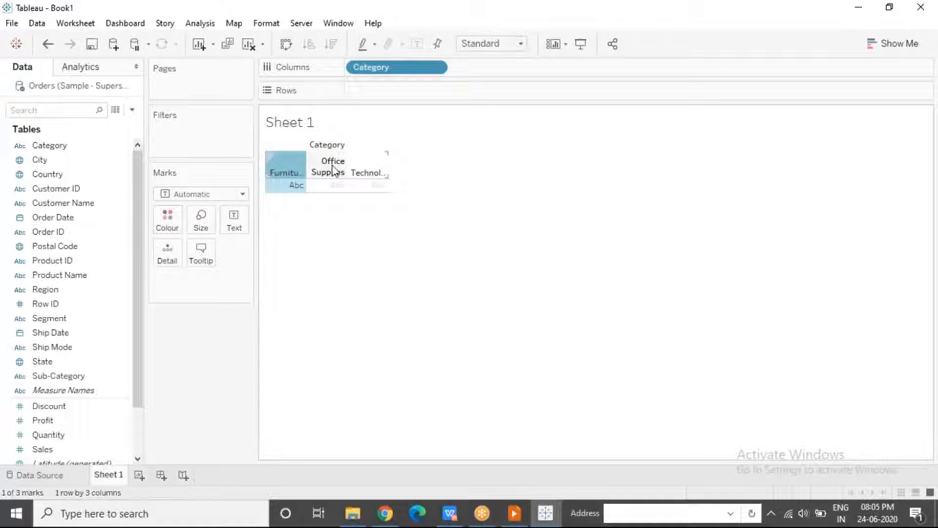
pyautogui.click(333, 169)
pyautogui.click(371, 166)
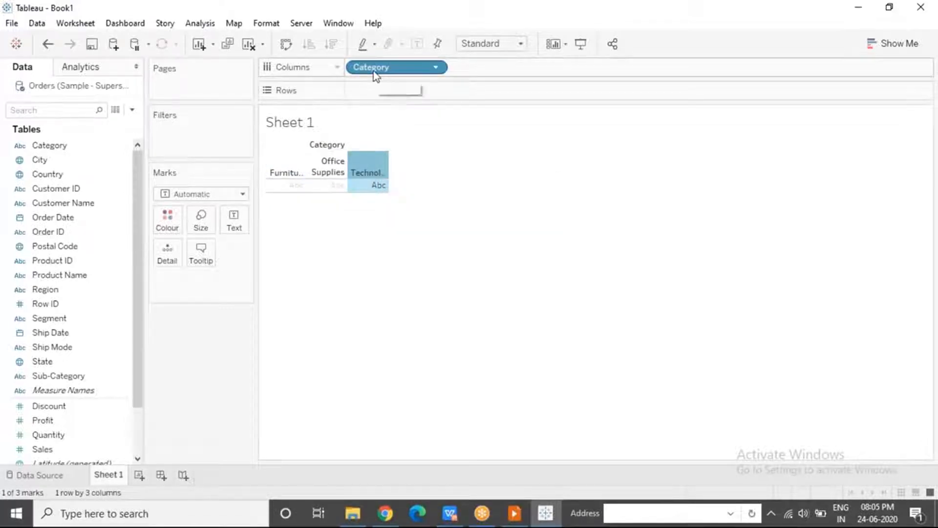
pyautogui.click(289, 173)
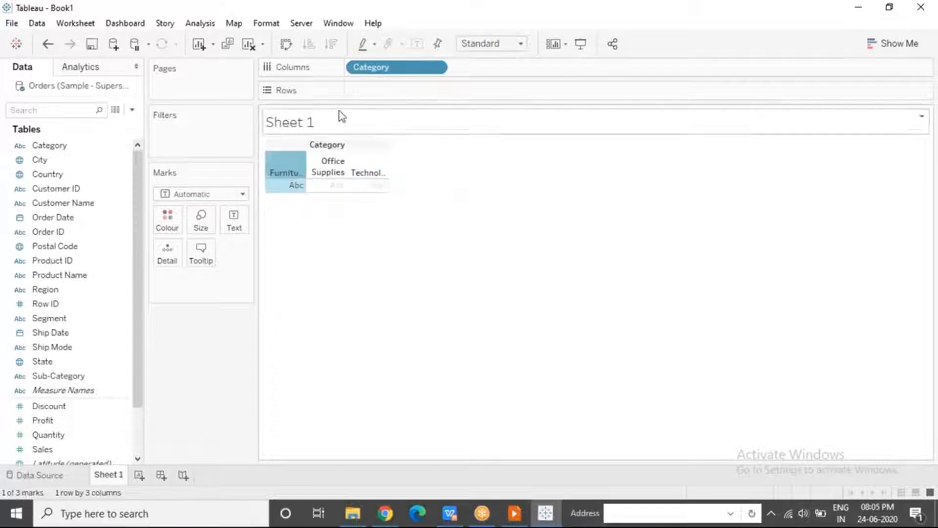
pyautogui.click(477, 222)
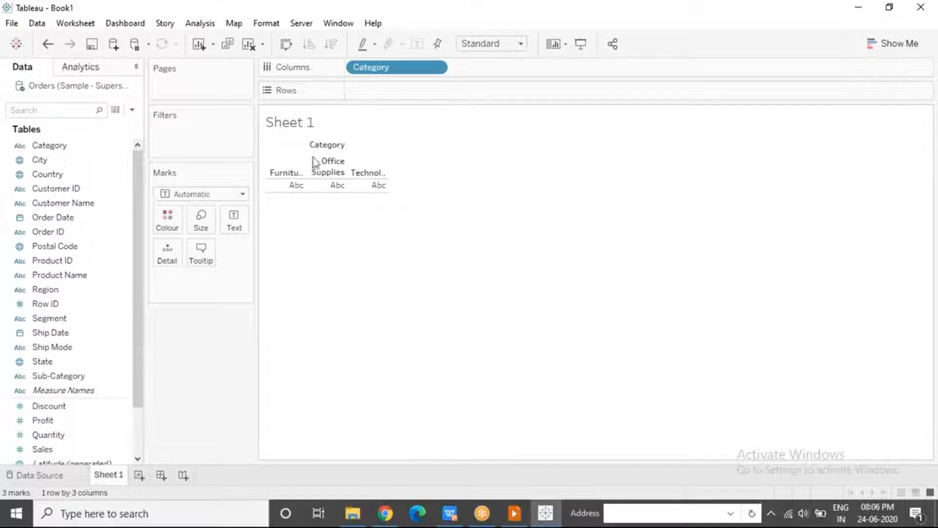
# Place the Profit measure on Rows to chart summed profit by category
pyautogui.click(92, 407)
pyautogui.moveTo(73, 421); pyautogui.dragTo(392, 87)
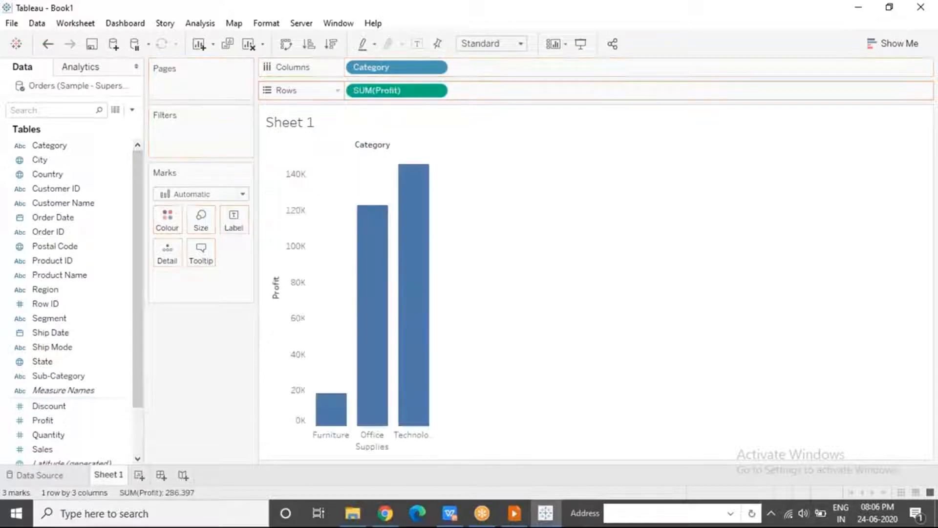
# Inspect the chart's Profit axis and view the alternative chart types suggested for the sheet
pyautogui.click(295, 293)
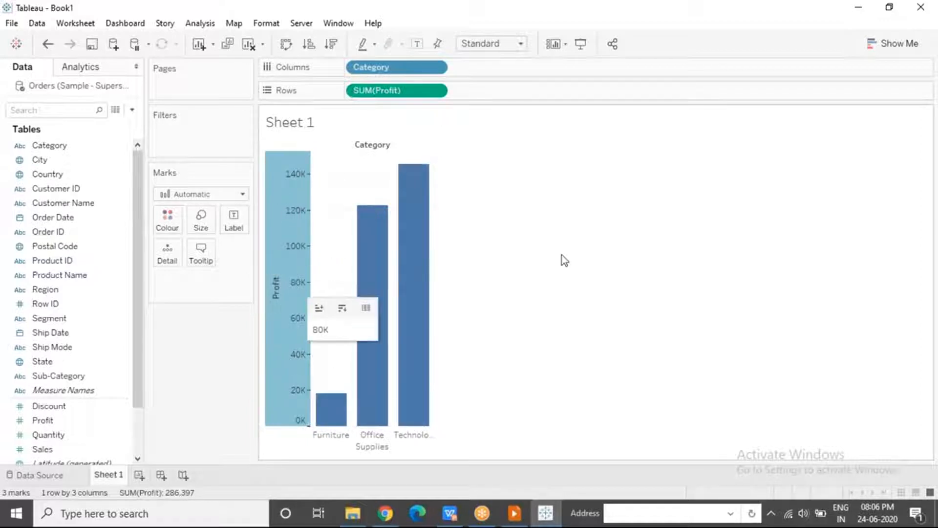
pyautogui.click(698, 57)
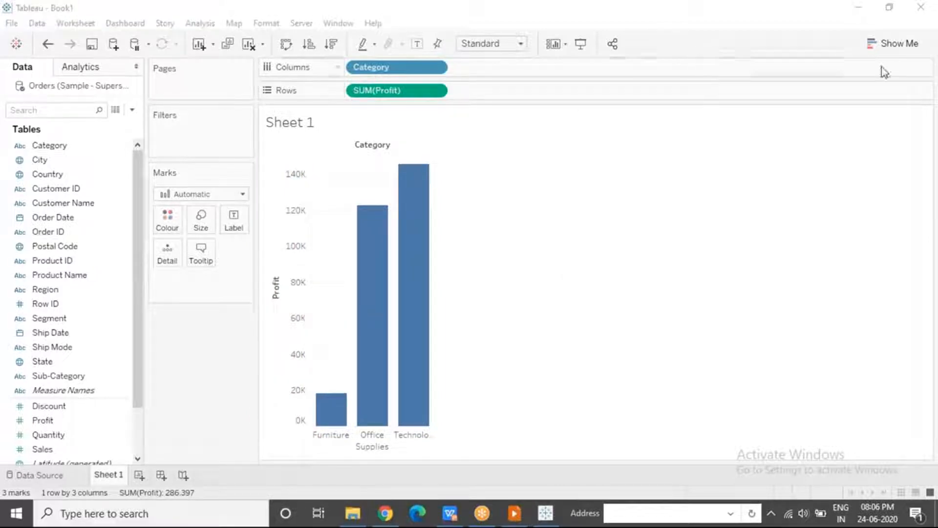
pyautogui.click(896, 50)
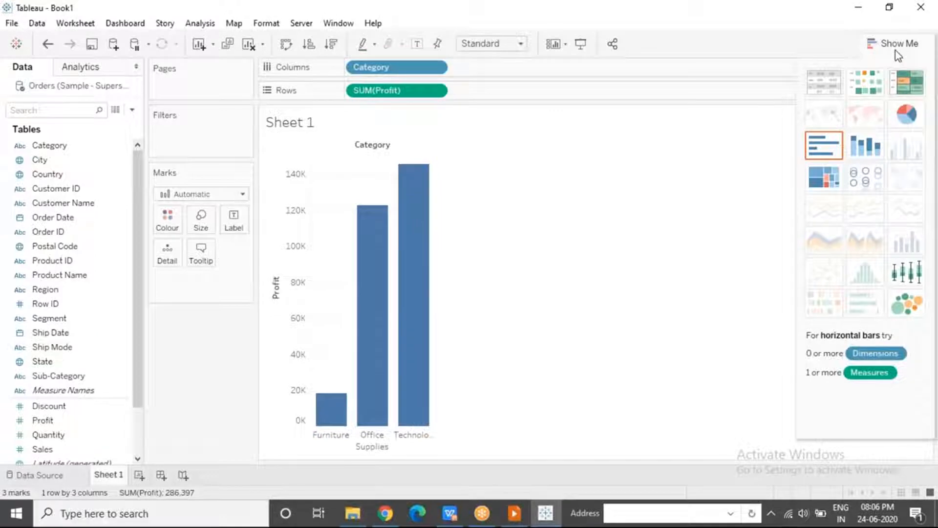
pyautogui.click(896, 51)
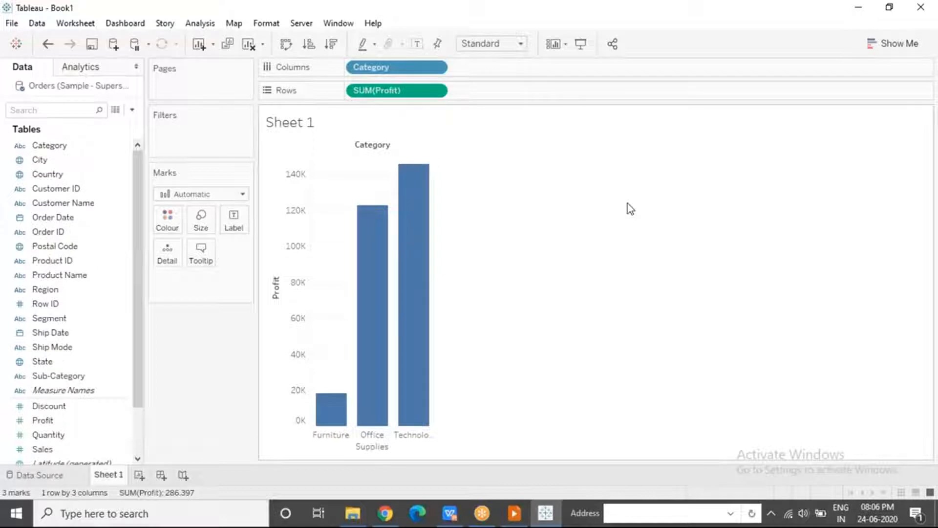
# Review the worksheet's export options and the workbook's save, export and print options
pyautogui.rightClick(342, 194)
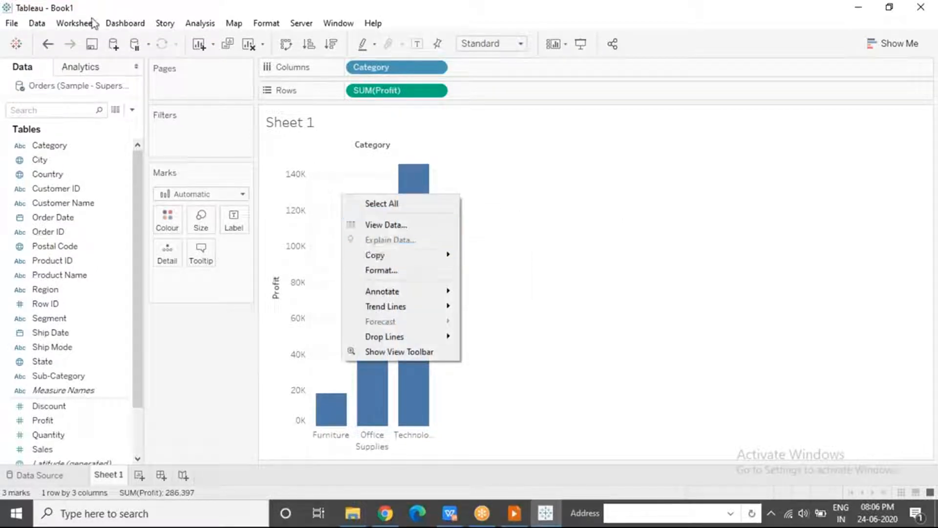
pyautogui.click(74, 23)
pyautogui.click(74, 23)
pyautogui.moveTo(92, 77)
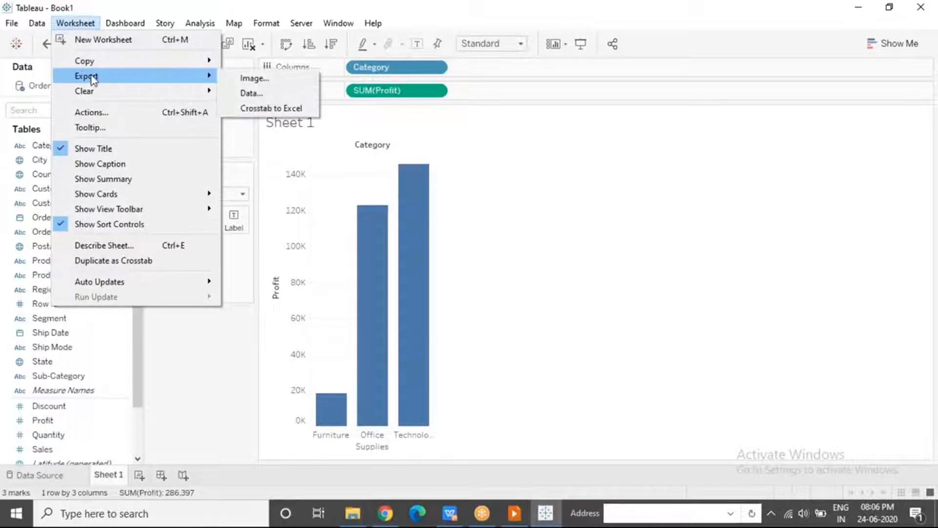
pyautogui.moveTo(12, 23)
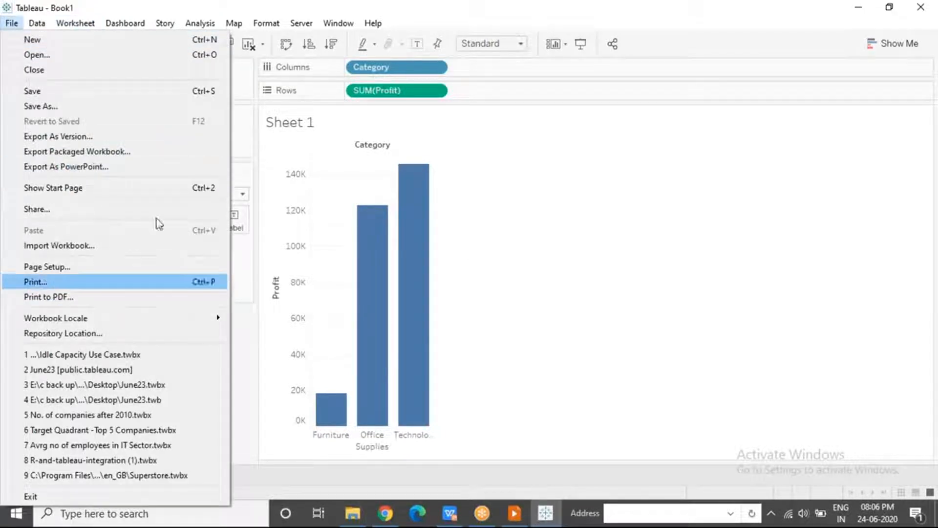
pyautogui.click(338, 189)
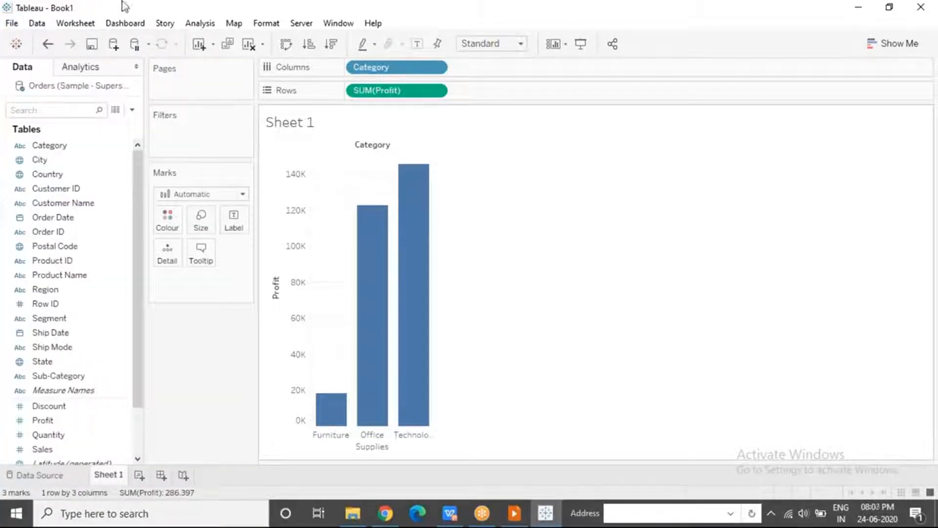
pyautogui.click(16, 26)
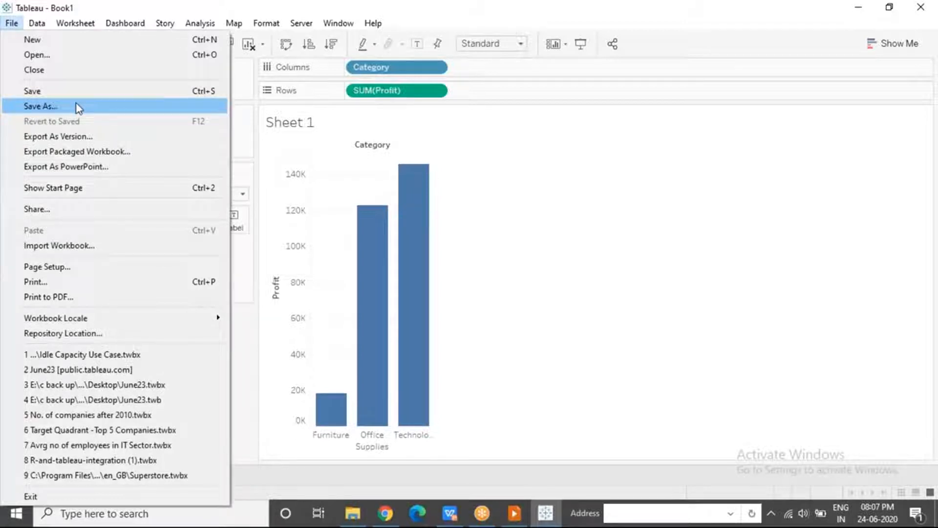
pyautogui.click(506, 274)
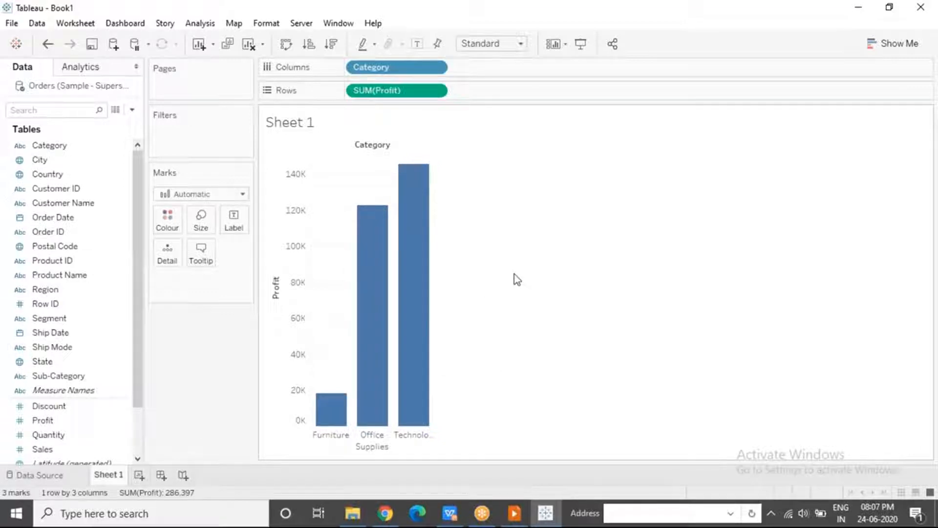
pyautogui.click(649, 21)
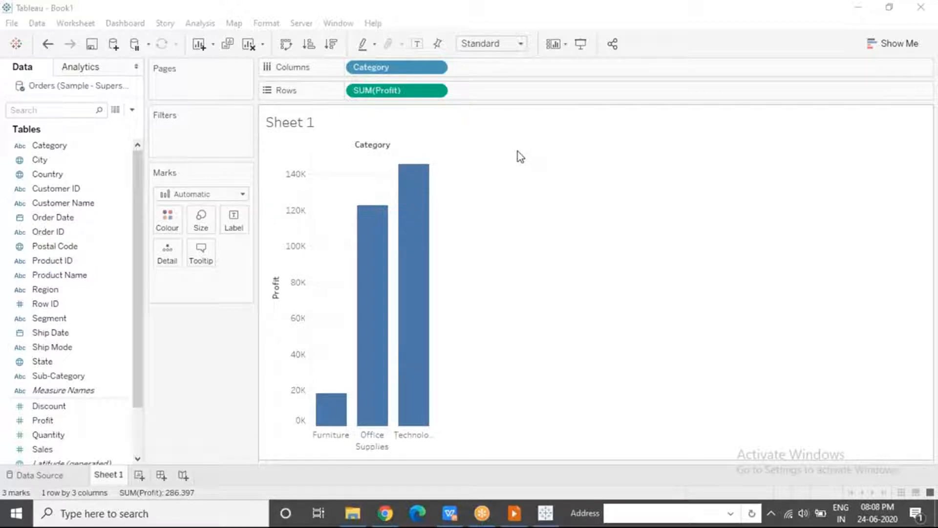
# Look up the workbook publishing options and the options for saving to Tableau Public
pyautogui.click(301, 23)
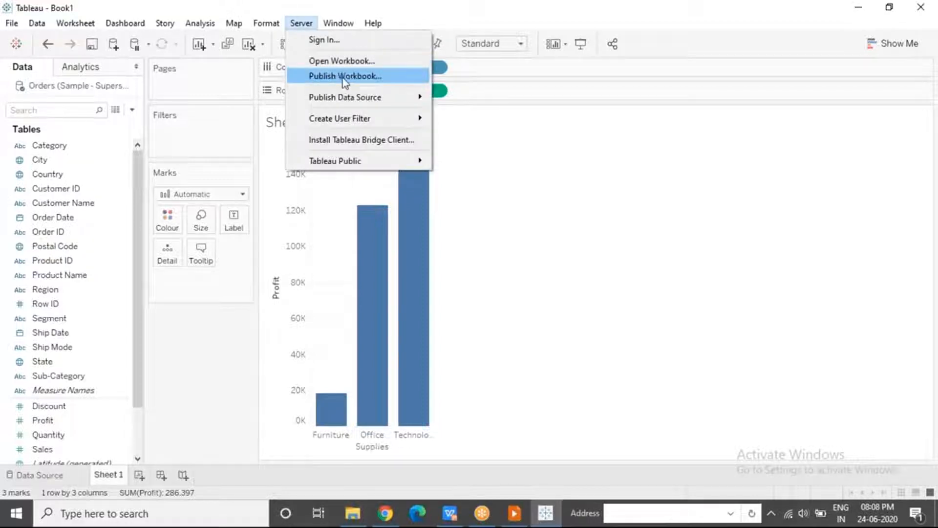
pyautogui.moveTo(361, 162)
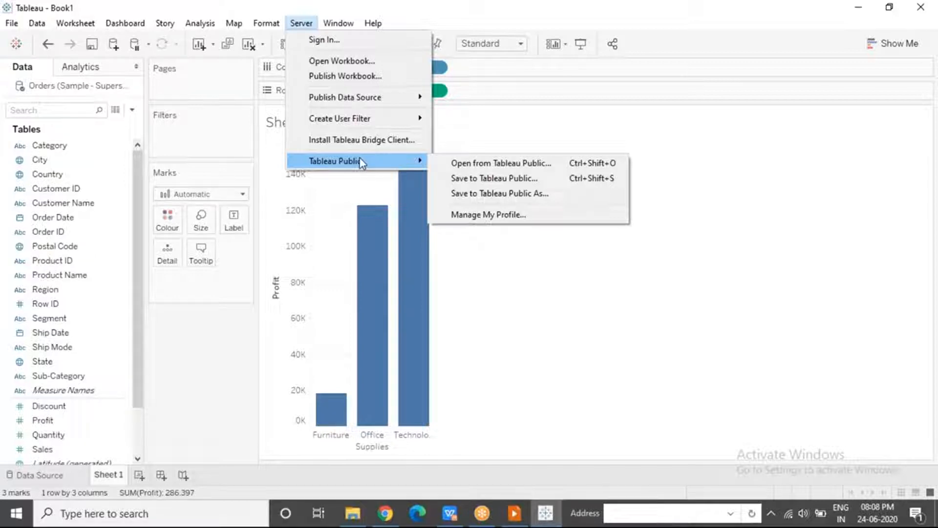
pyautogui.click(539, 198)
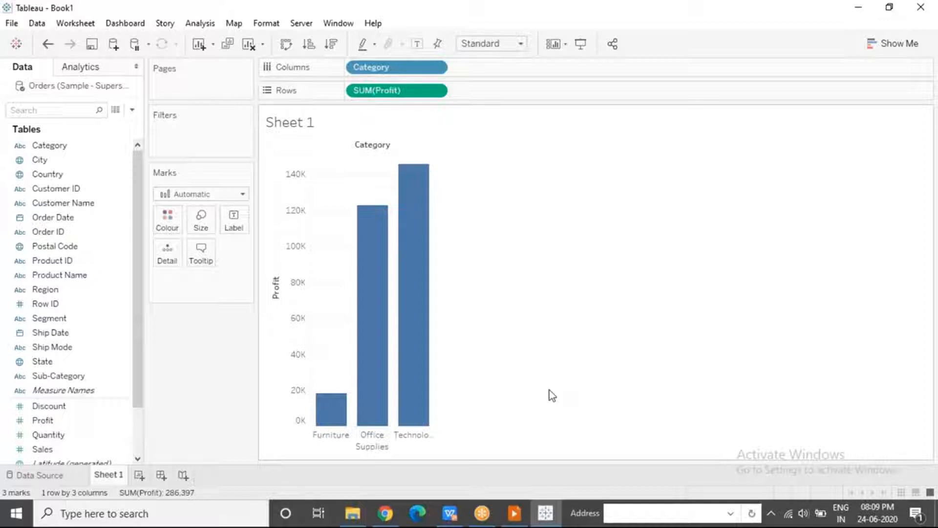
# Switch to the slide show with the Tableau Architecture slide and turn on the laser pointer
pyautogui.click(516, 519)
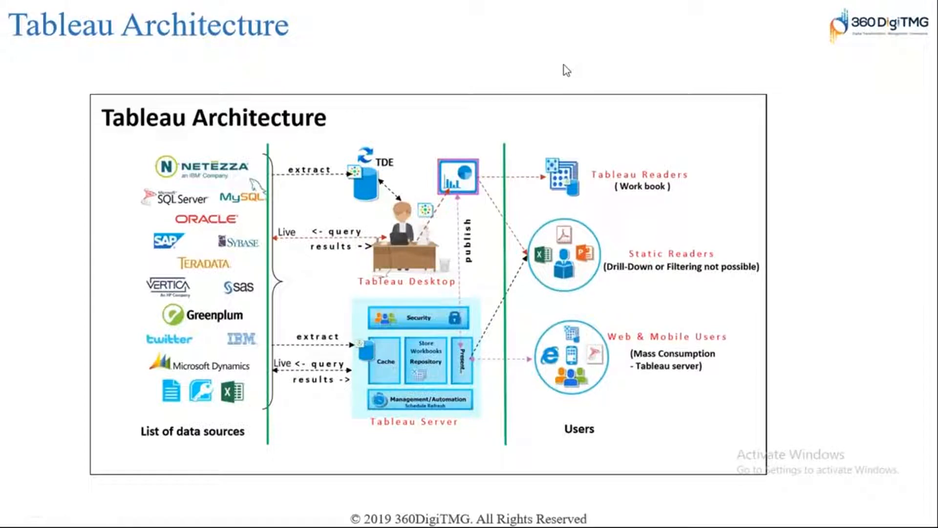
pyautogui.hotkey('ctrl', 'l')
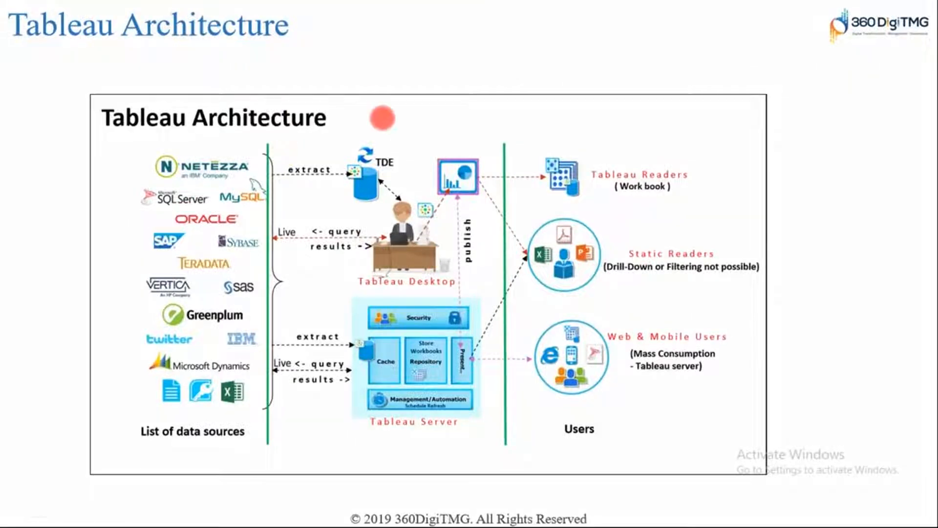
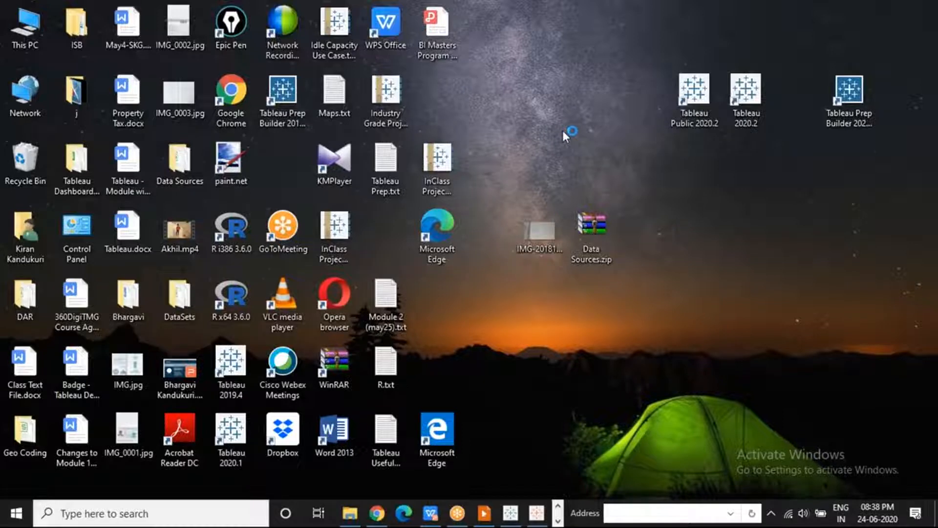
# Switch to the open Tableau Public window showing its start page
pyautogui.click(558, 521)
pyautogui.click(557, 506)
pyautogui.click(557, 522)
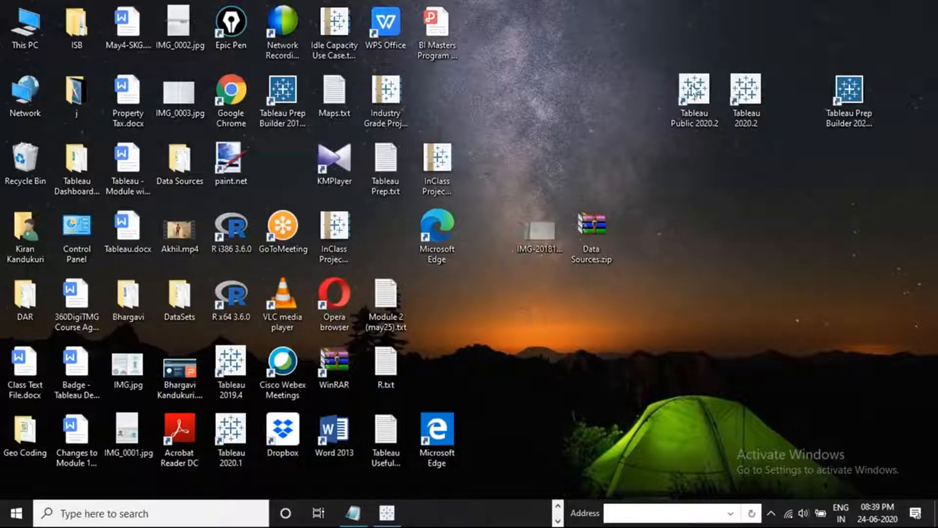
pyautogui.click(396, 515)
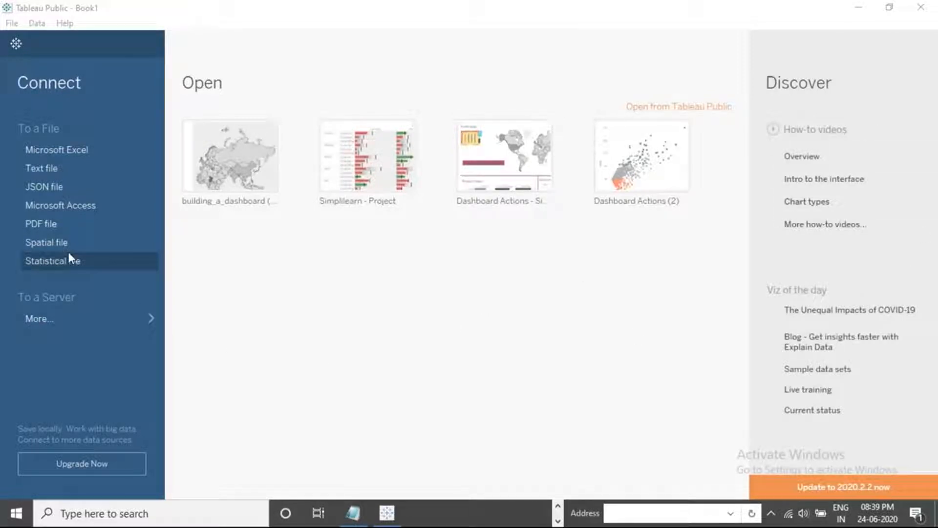
# Look up the server data connectors available in Tableau Public and return to the start page
pyautogui.click(61, 322)
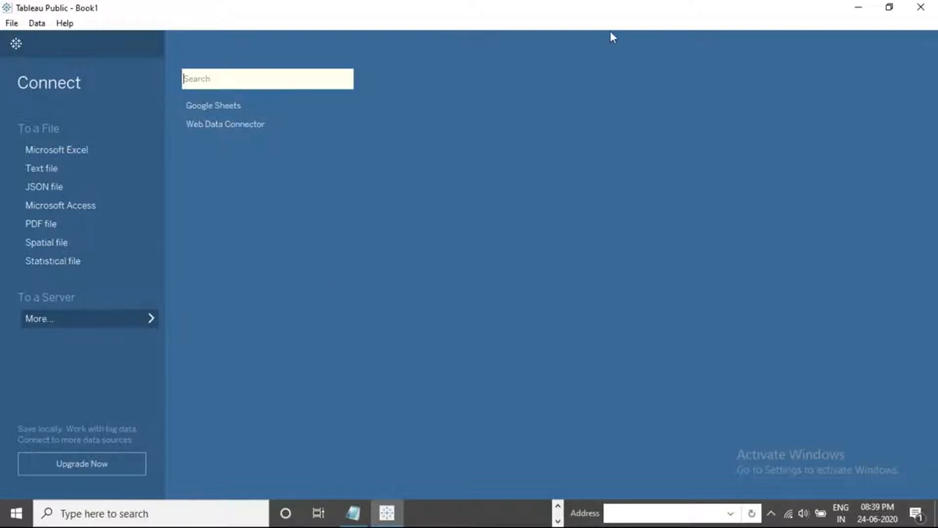
pyautogui.click(653, 19)
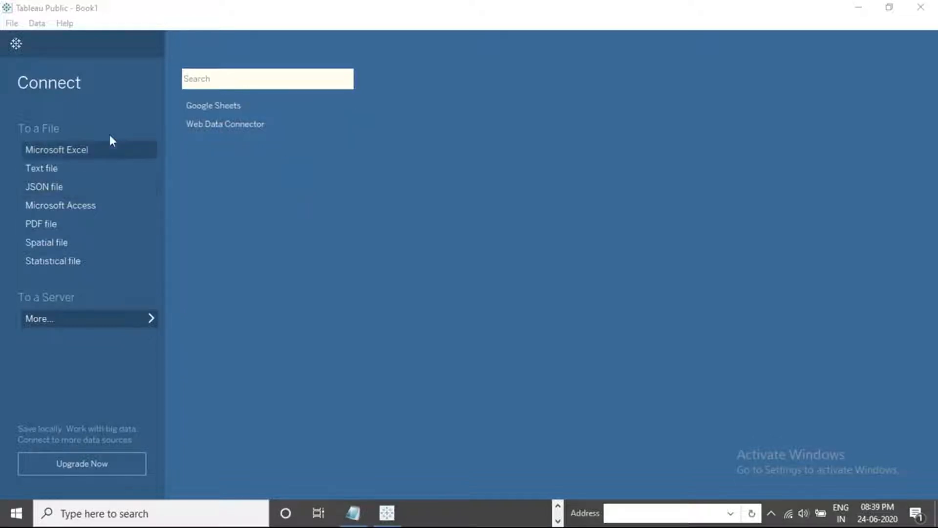
pyautogui.click(100, 316)
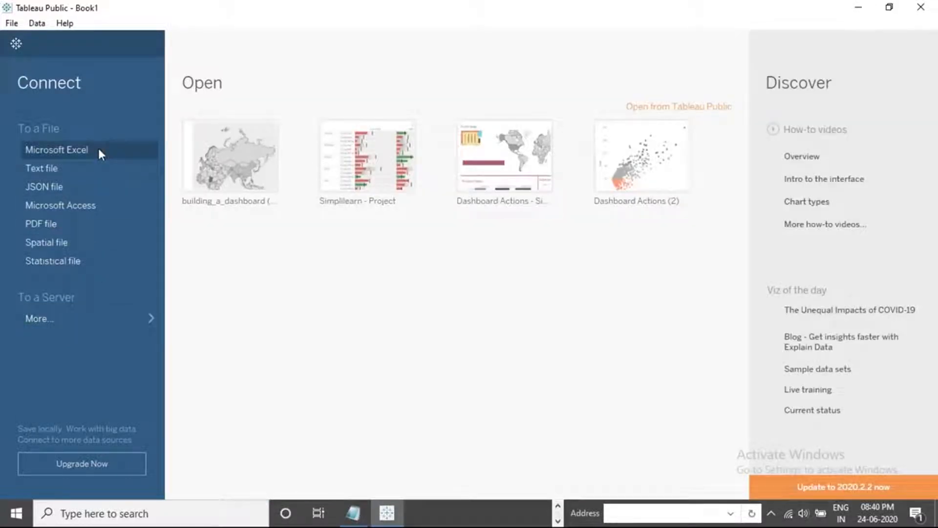
# Connect to the Sample - Superstore Excel workbook and add the Orders sheet to the data source
pyautogui.click(73, 149)
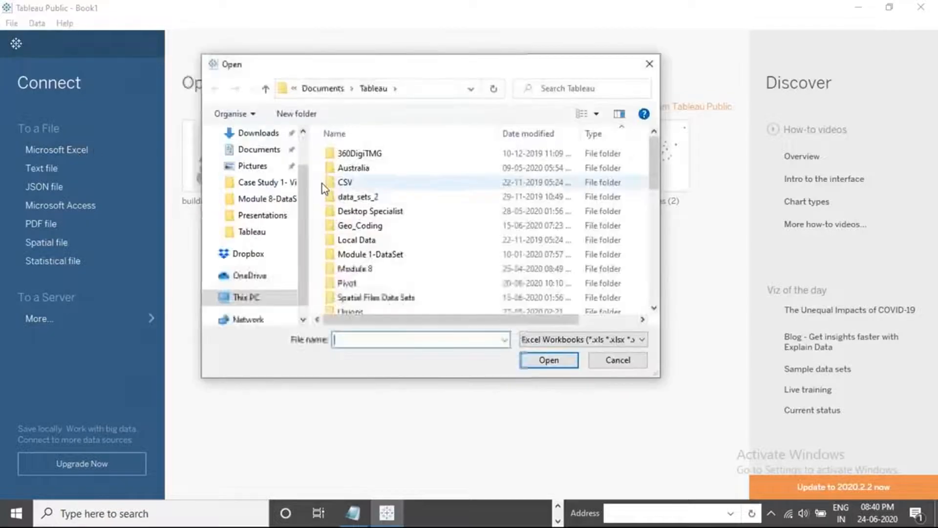
pyautogui.click(388, 229)
pyautogui.press('s')
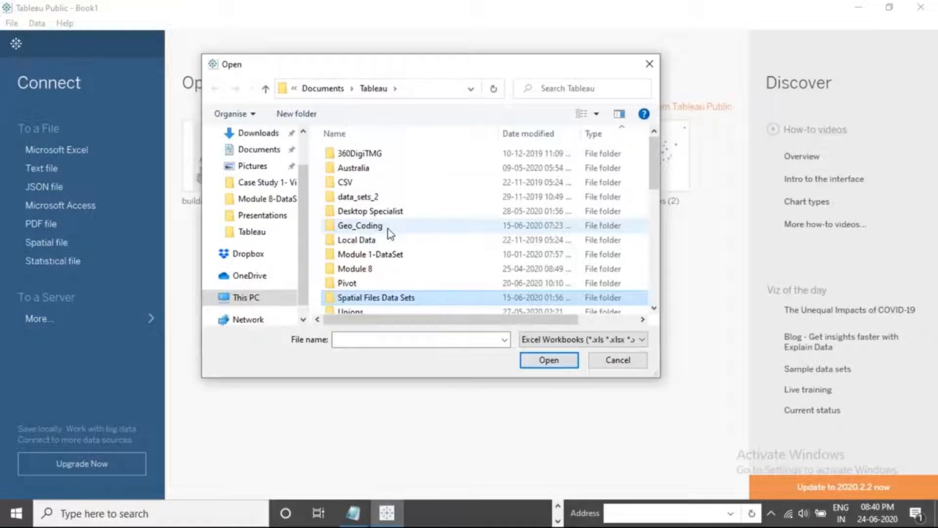
pyautogui.click(277, 201)
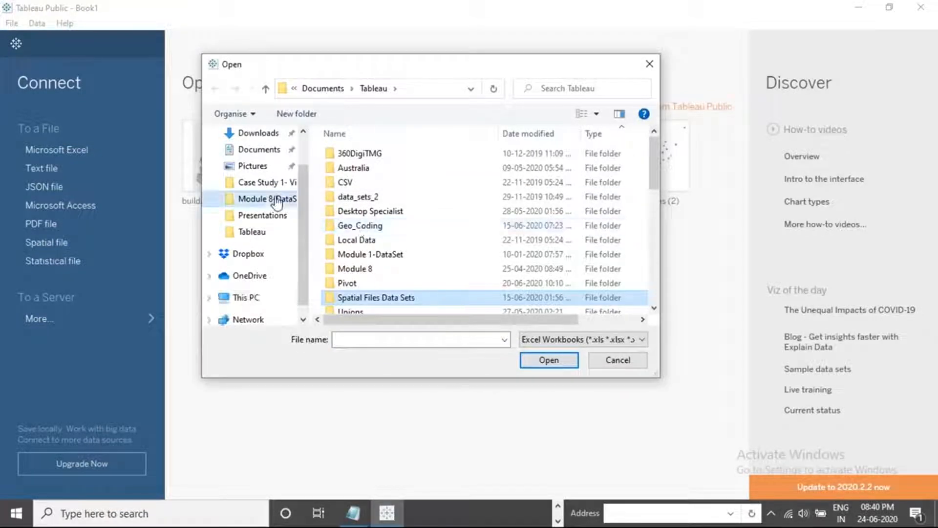
pyautogui.click(379, 189)
pyautogui.click(549, 360)
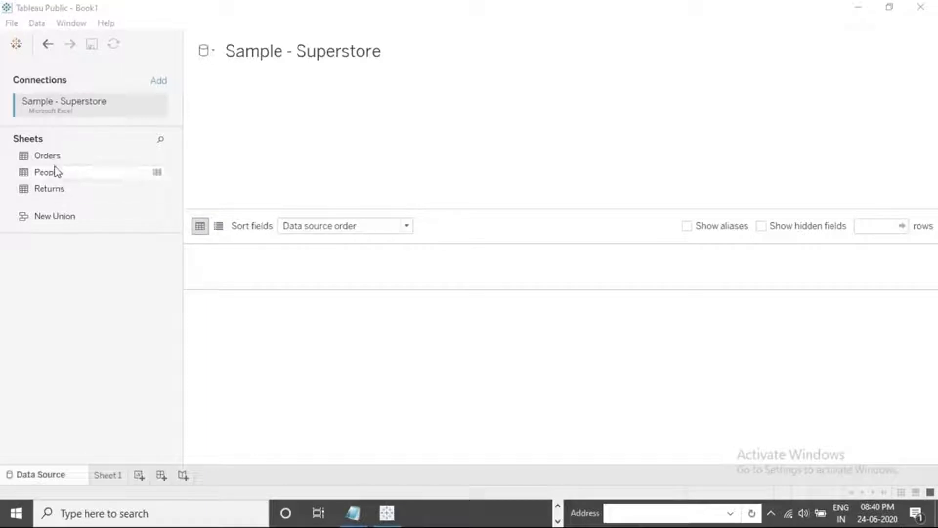
pyautogui.moveTo(52, 155); pyautogui.dragTo(282, 142)
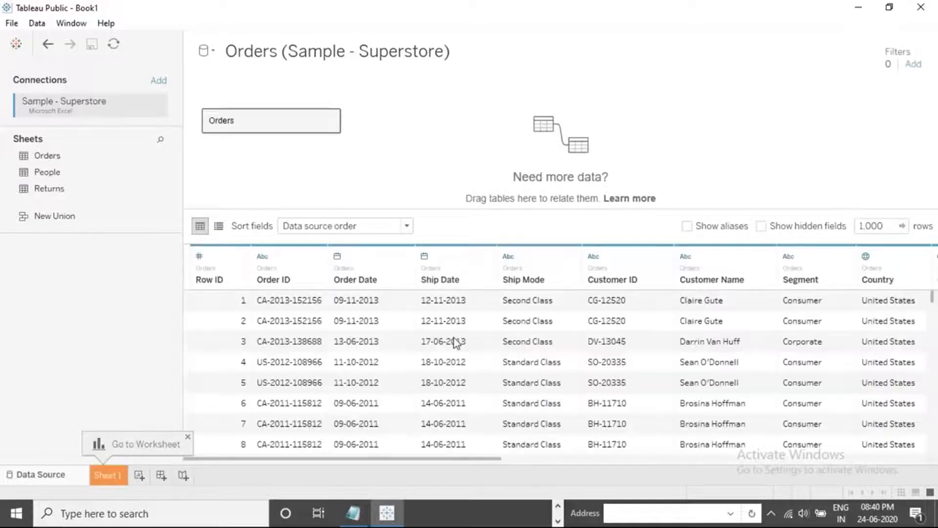
# Examine the Orders table as a field list and as a data grid, and review the Ship Date and Ship Mode field options
pyautogui.click(219, 226)
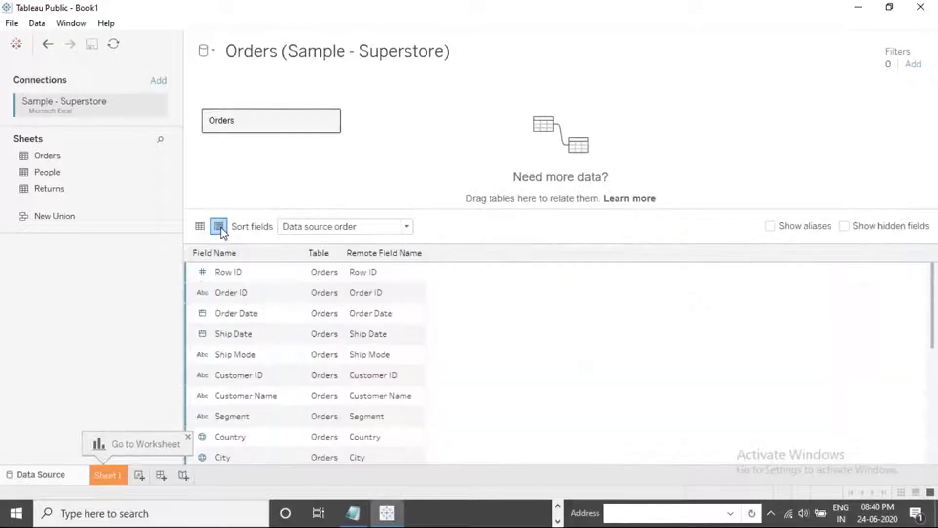
pyautogui.click(200, 227)
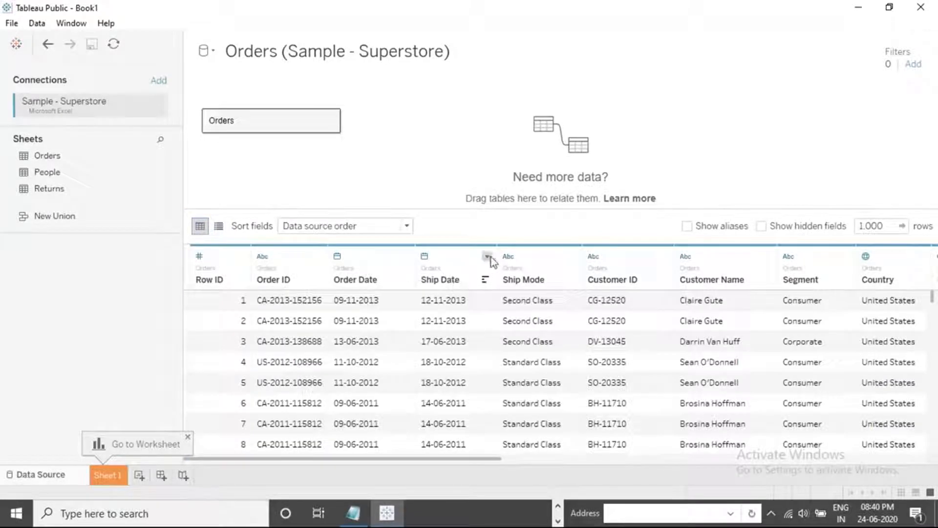
pyautogui.click(488, 257)
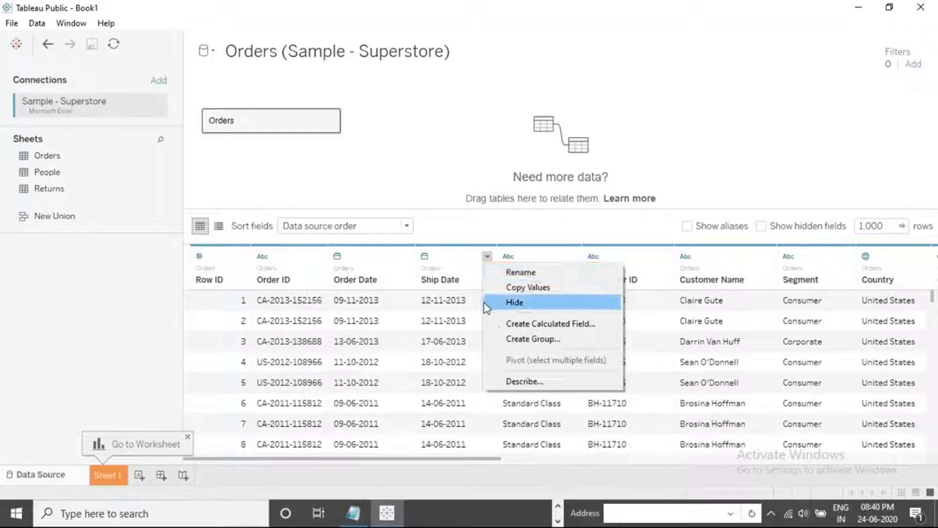
pyautogui.click(468, 321)
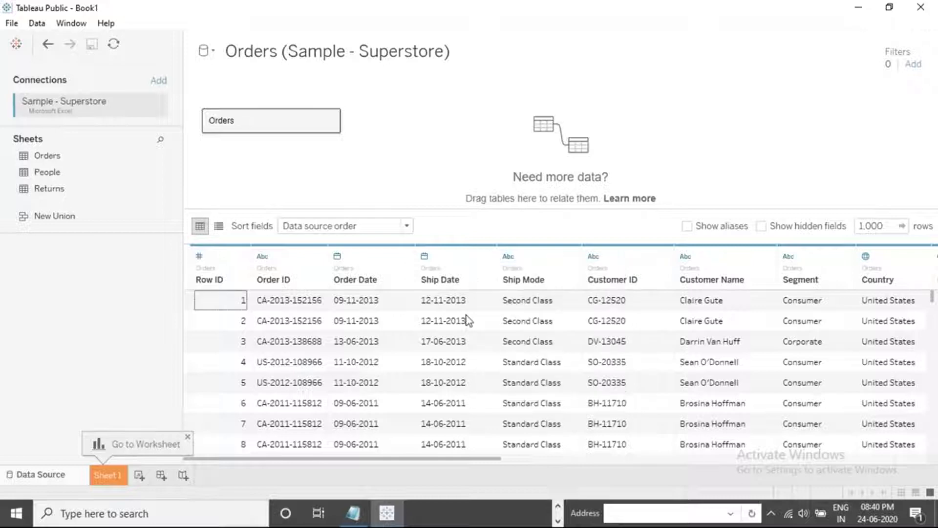
pyautogui.click(543, 307)
pyautogui.click(573, 256)
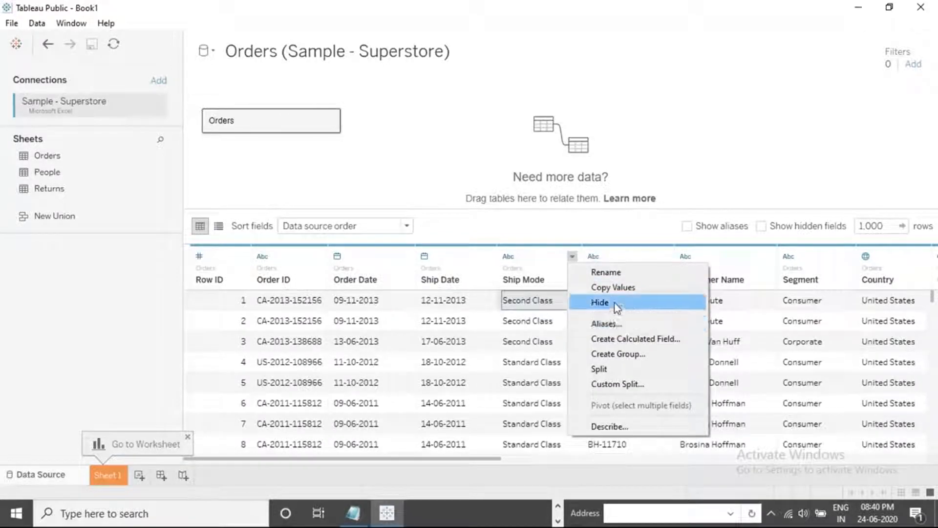
pyautogui.click(432, 192)
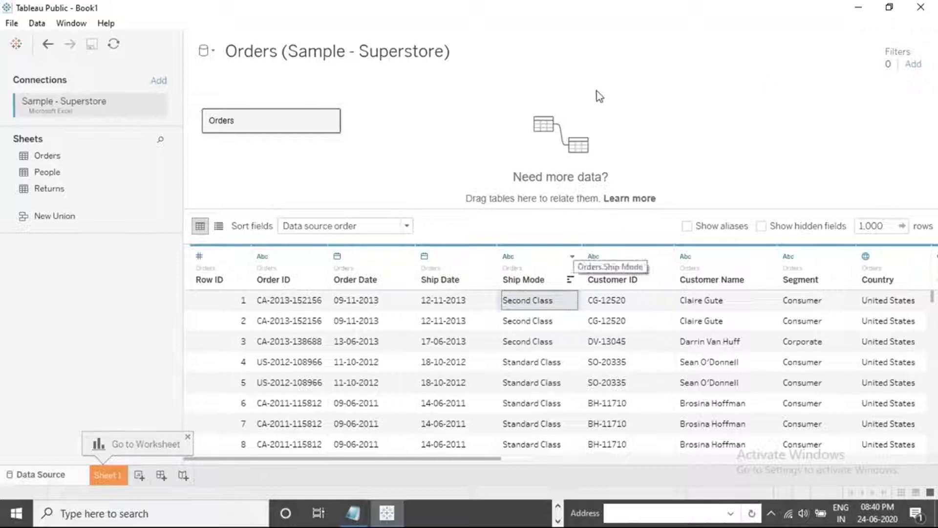
pyautogui.click(650, 20)
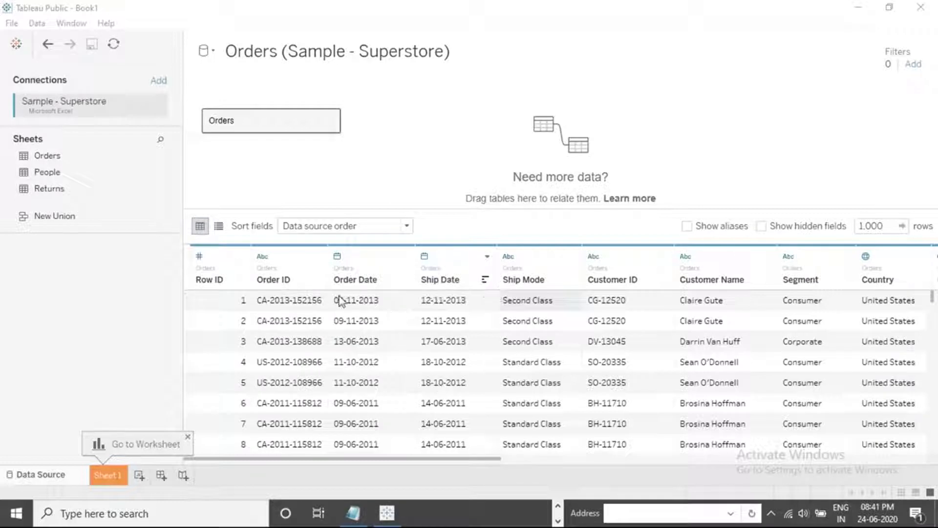
# Build a bar chart on Sheet 1 with Category on Columns and the sum of Profit on Rows
pyautogui.click(105, 480)
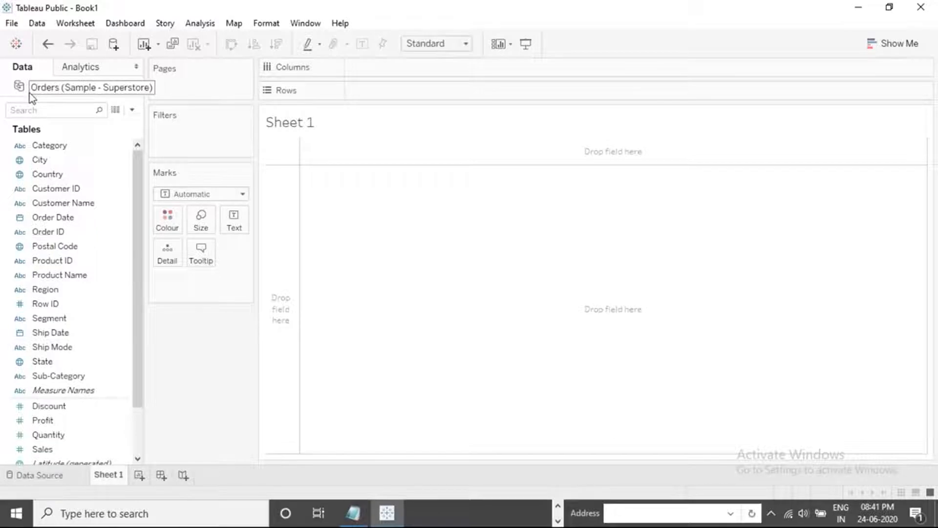
pyautogui.moveTo(49, 145); pyautogui.dragTo(391, 64)
pyautogui.moveTo(57, 423); pyautogui.dragTo(376, 90)
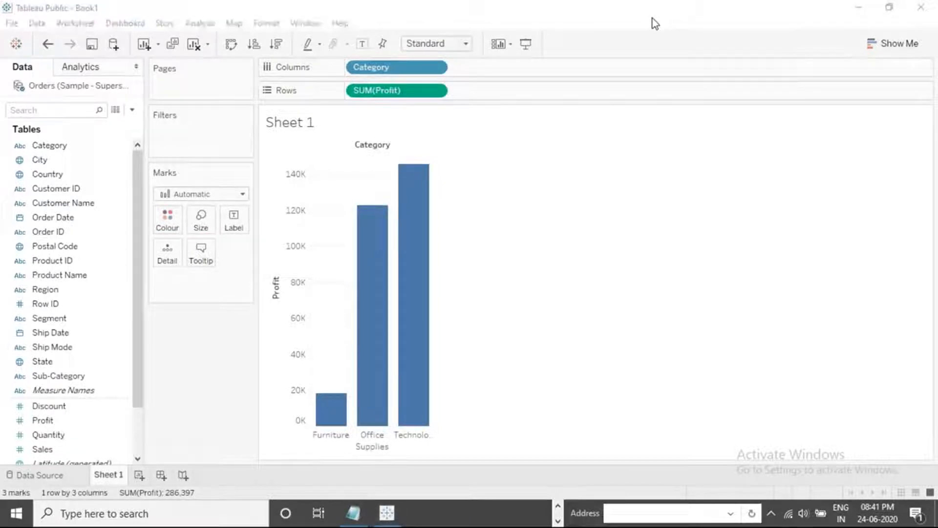
pyautogui.click(691, 51)
# Check which copy and export options are available for the chart view and the worksheet
pyautogui.click(346, 192)
pyautogui.rightClick(346, 190)
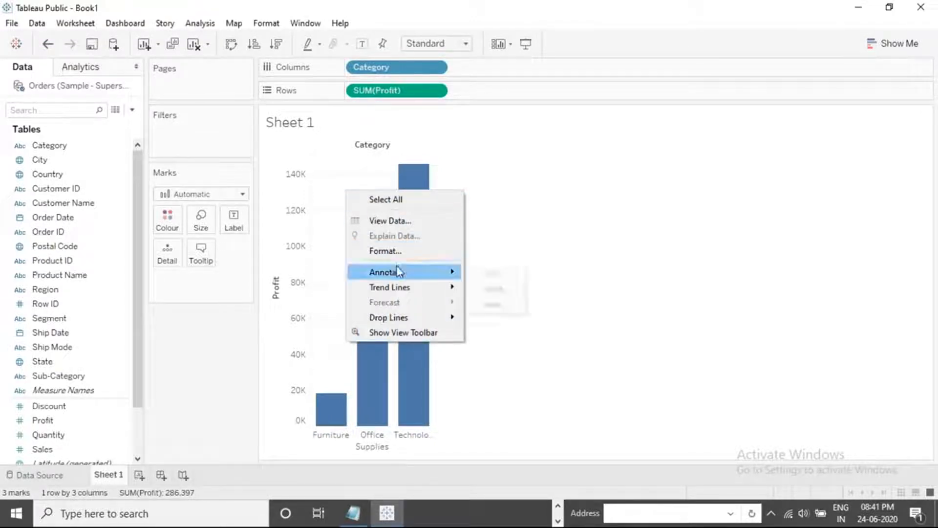
pyautogui.click(509, 197)
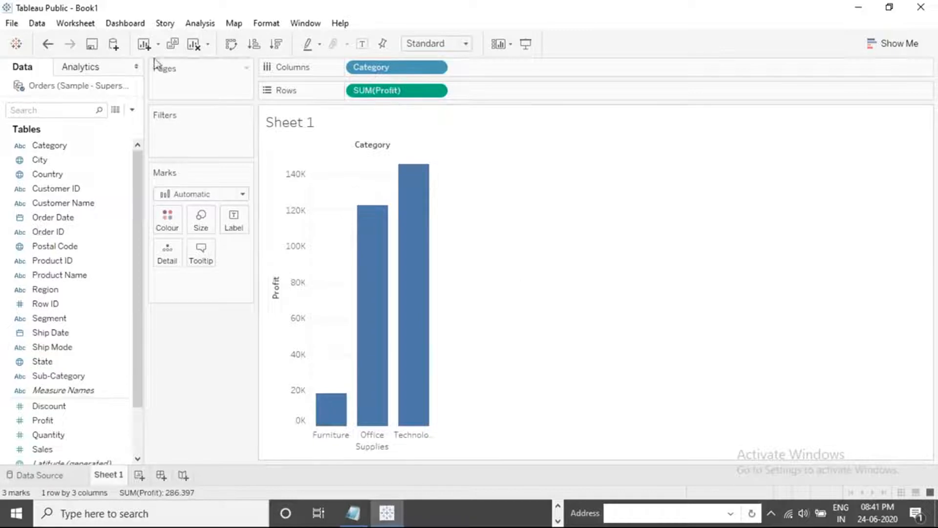
pyautogui.click(81, 23)
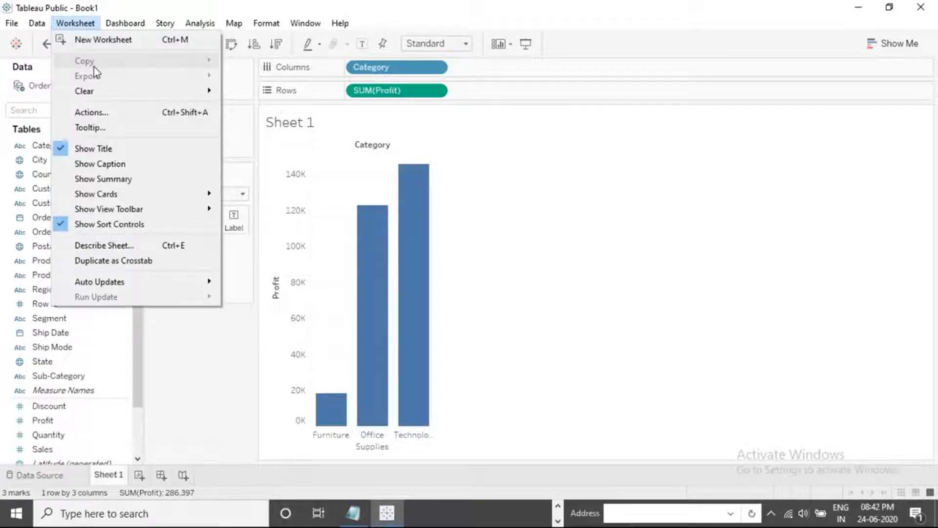
pyautogui.click(339, 189)
pyautogui.rightClick(339, 189)
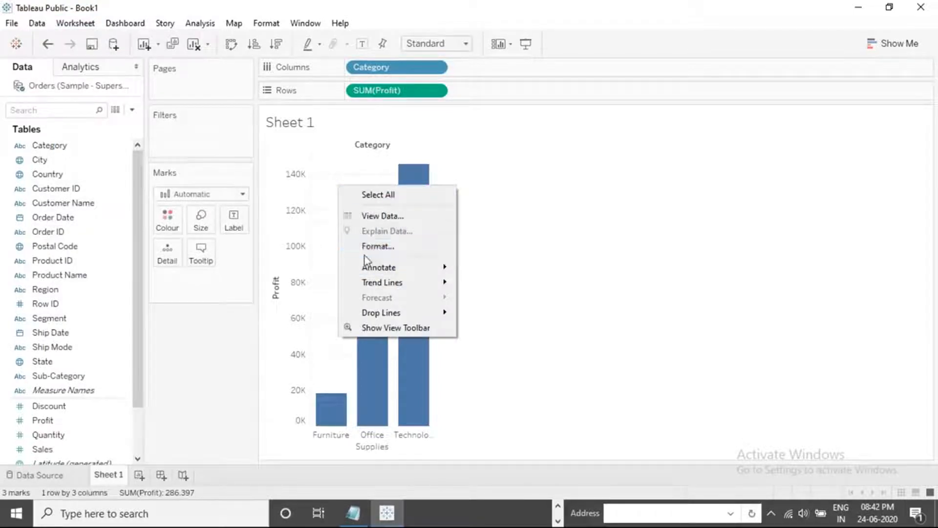
pyautogui.click(323, 239)
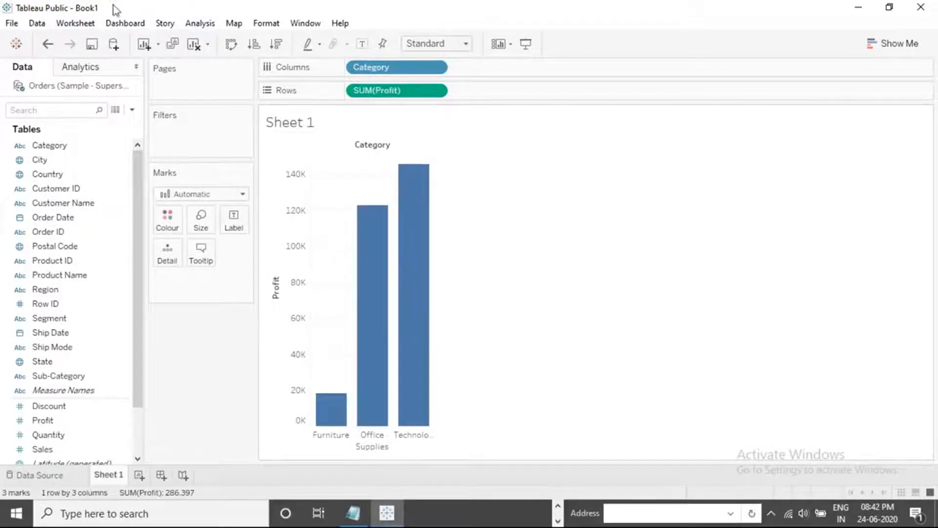
# Review the workbook's save options and the options for its data source
pyautogui.click(76, 23)
pyautogui.moveTo(14, 25)
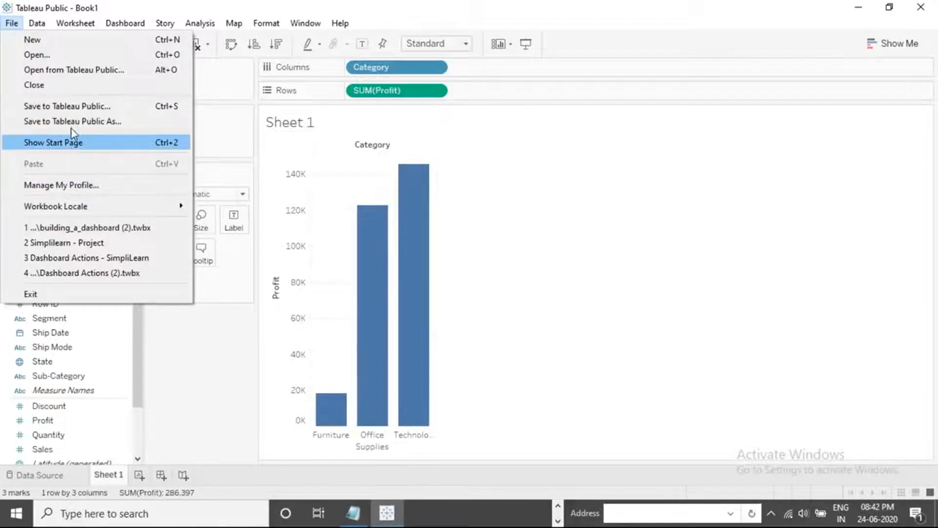
pyautogui.click(535, 211)
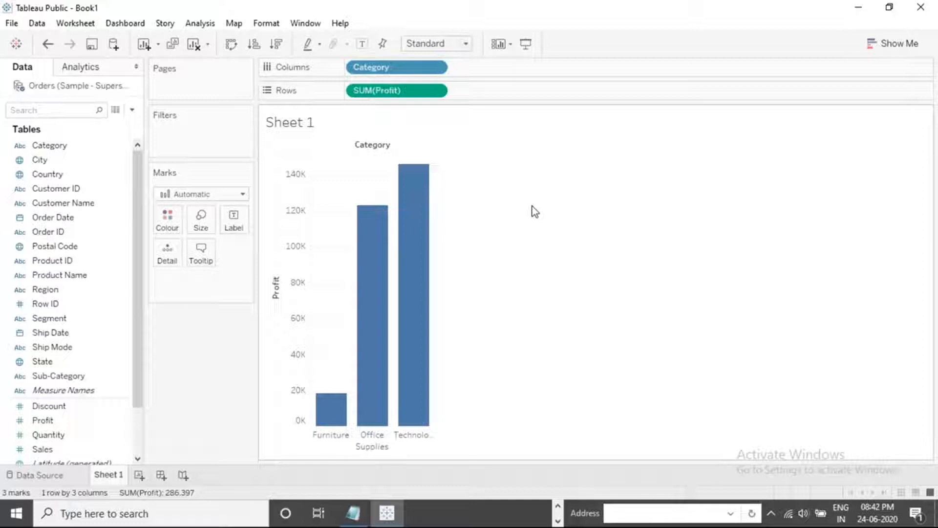
pyautogui.click(651, 19)
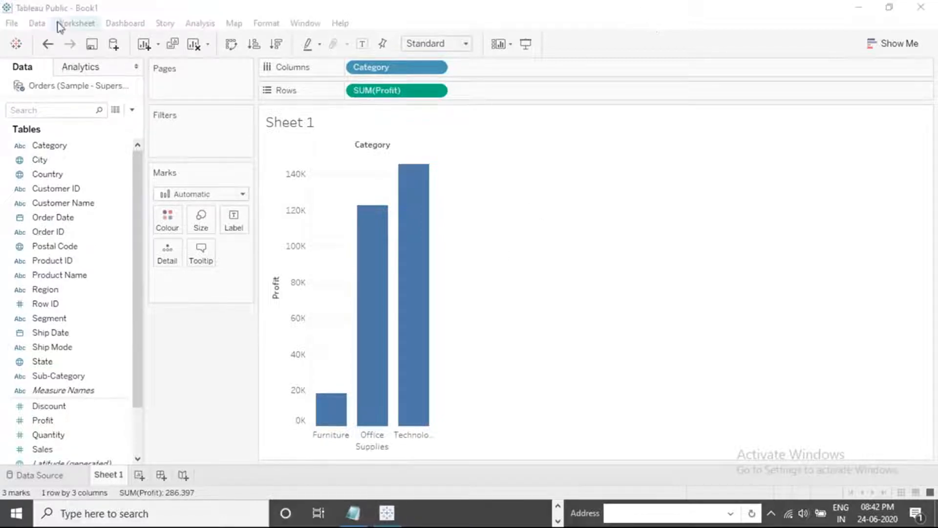
pyautogui.click(10, 24)
pyautogui.click(10, 24)
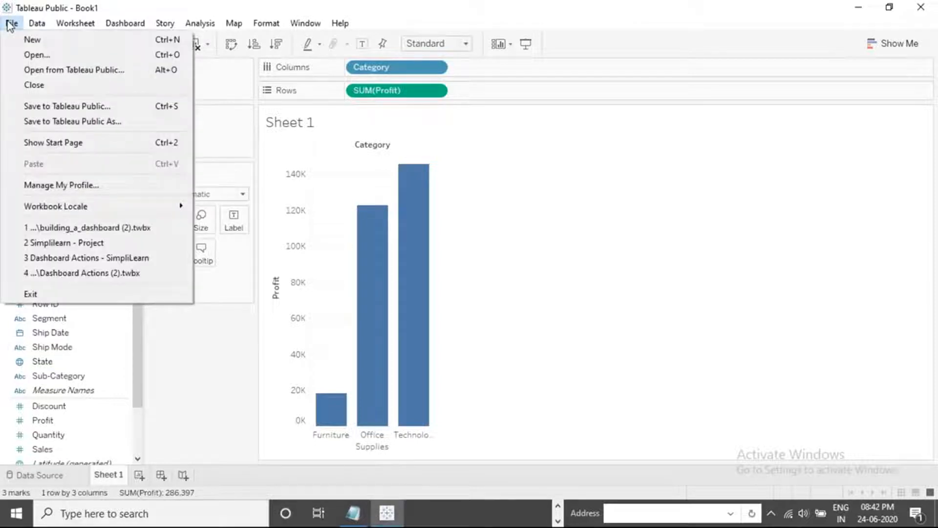
pyautogui.click(36, 23)
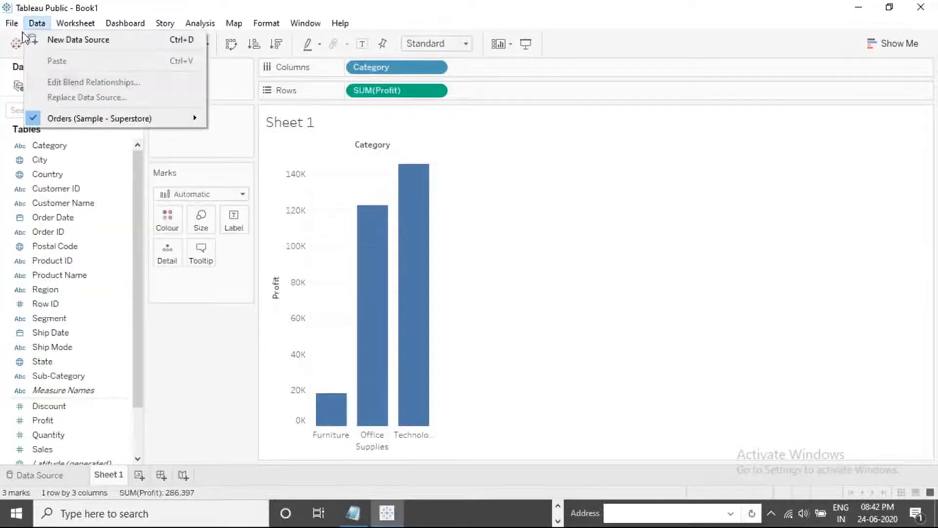
pyautogui.moveTo(11, 23)
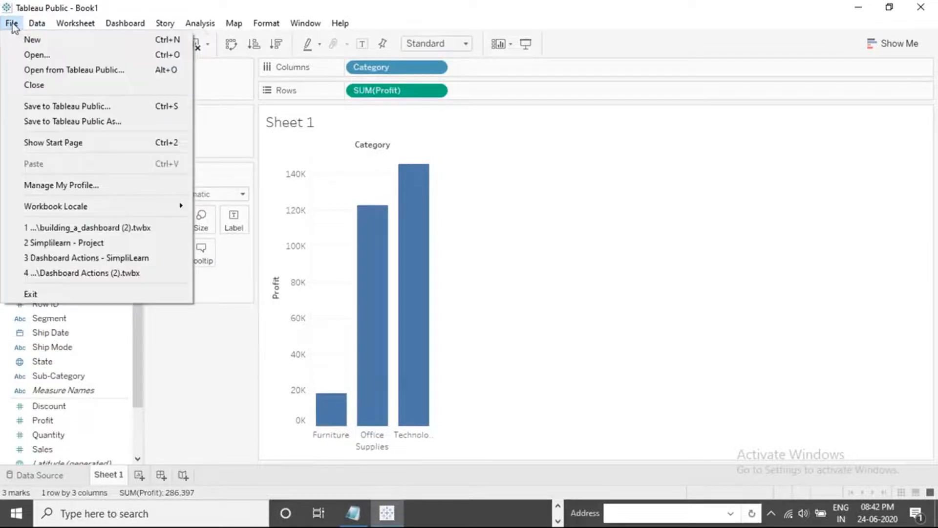
# View the sign-in form for saving the workbook to Tableau Public under a new name, and close it without signing in
pyautogui.click(94, 123)
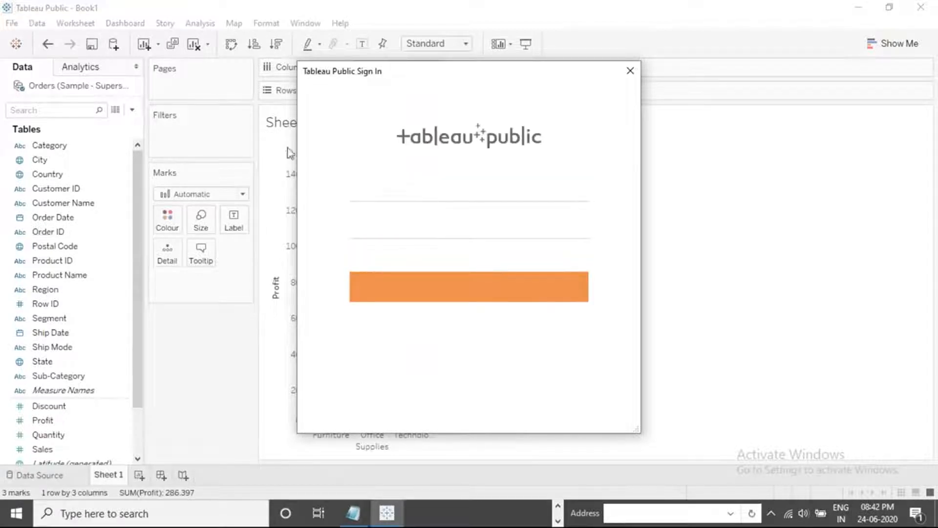
pyautogui.click(395, 192)
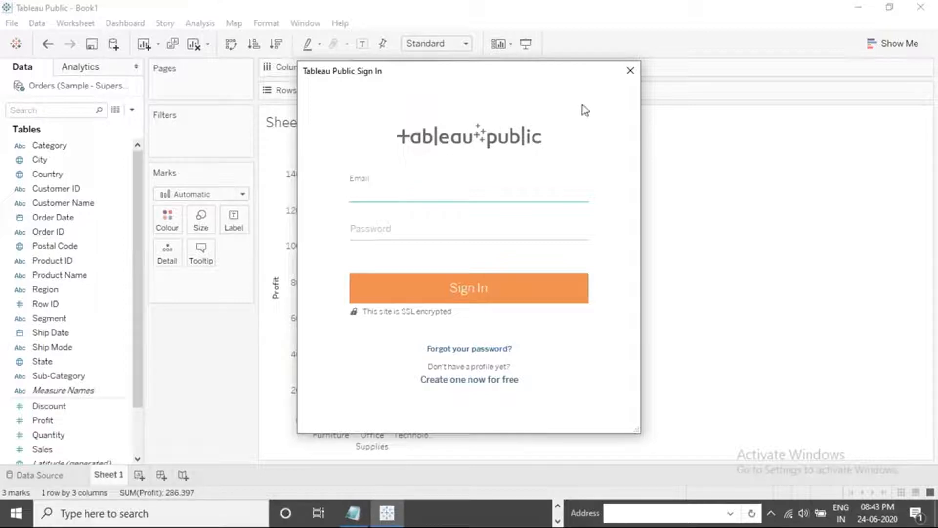
pyautogui.click(630, 72)
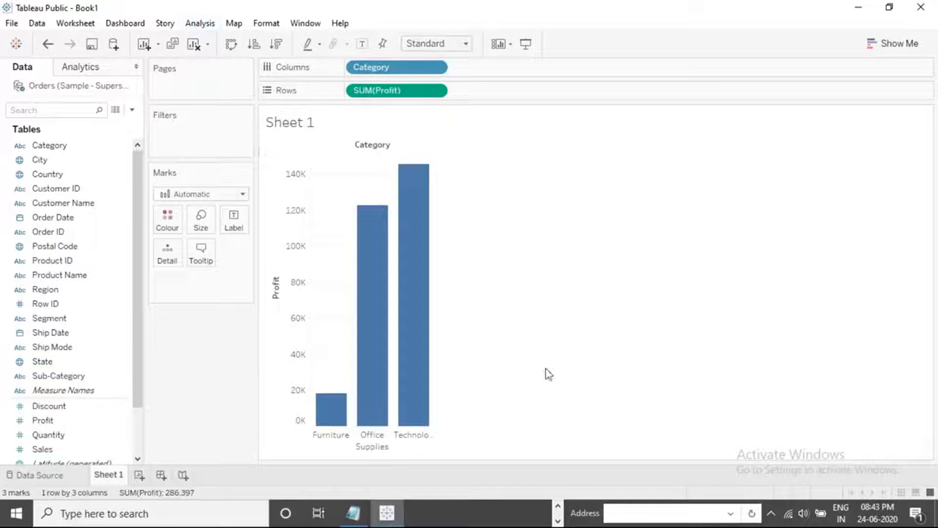
# Switch to Tableau Desktop and check which custom geocoding options are available for maps
pyautogui.hotkey('alt', 'Tab')
pyautogui.hotkey('alt', 'Tab')
pyautogui.hotkey('alt', 'Tab')
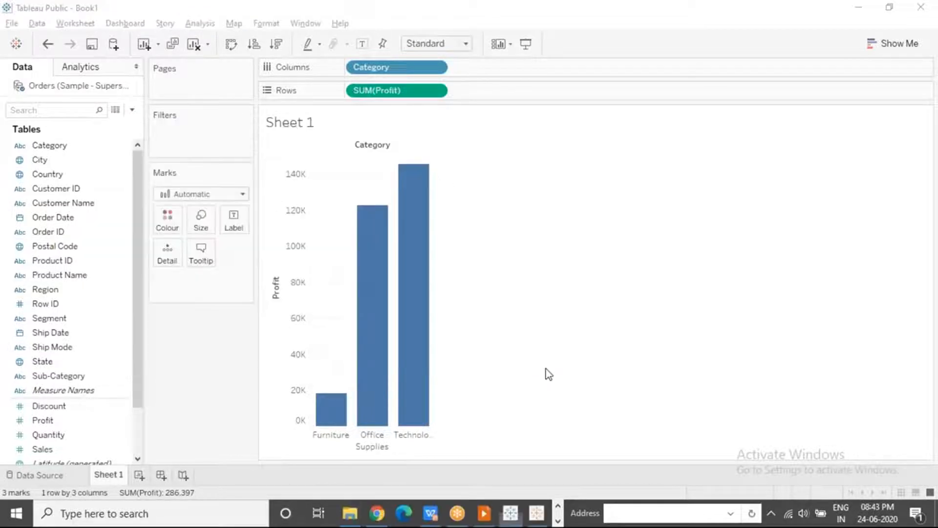
pyautogui.click(234, 23)
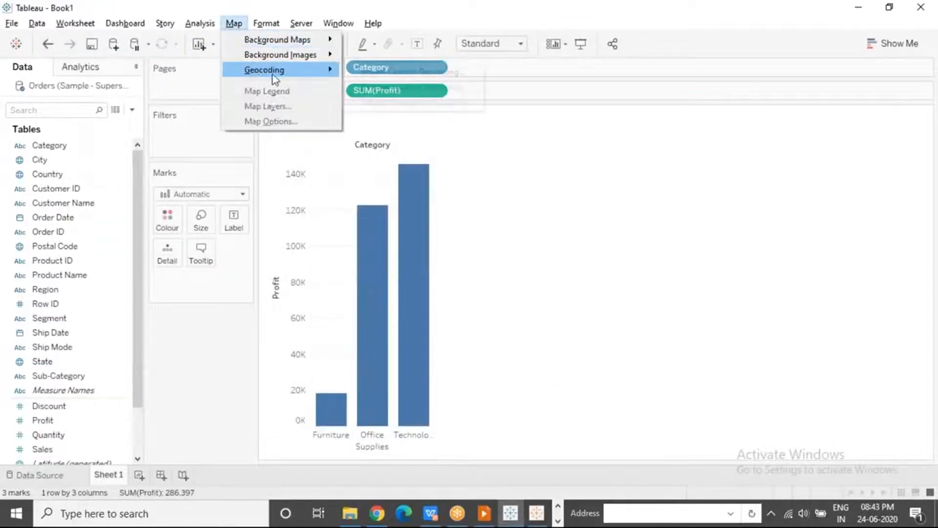
pyautogui.moveTo(277, 76)
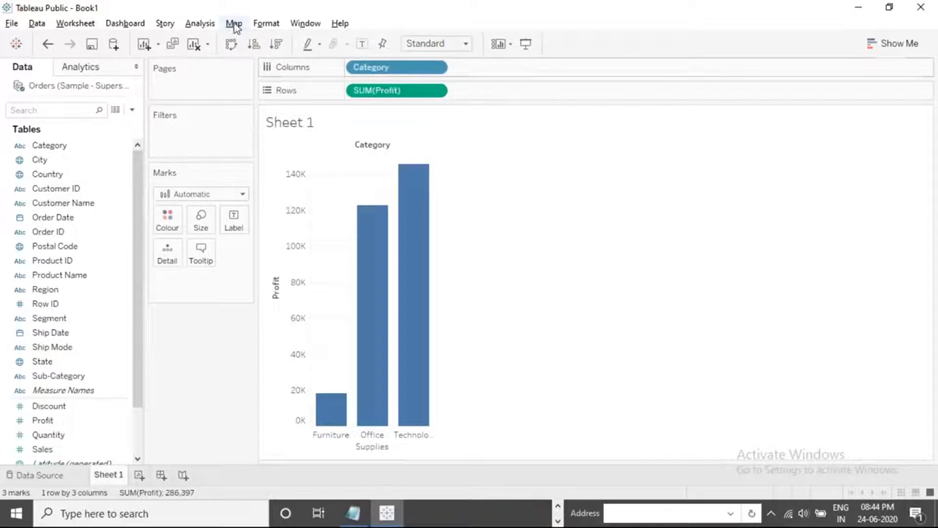
pyautogui.click(234, 24)
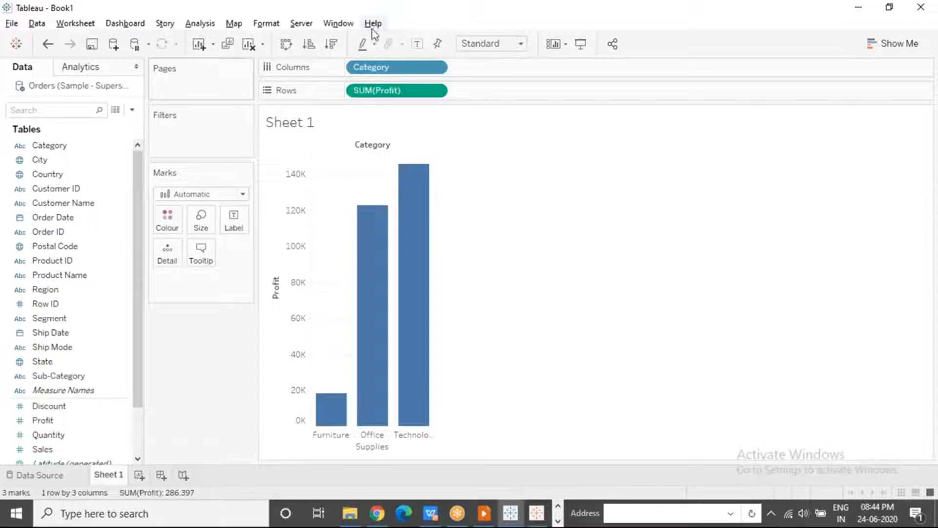
# Review which analytics extensions can be chosen in the Analytics Extension Connection settings, and close them without making changes
pyautogui.click(373, 23)
pyautogui.moveTo(431, 155)
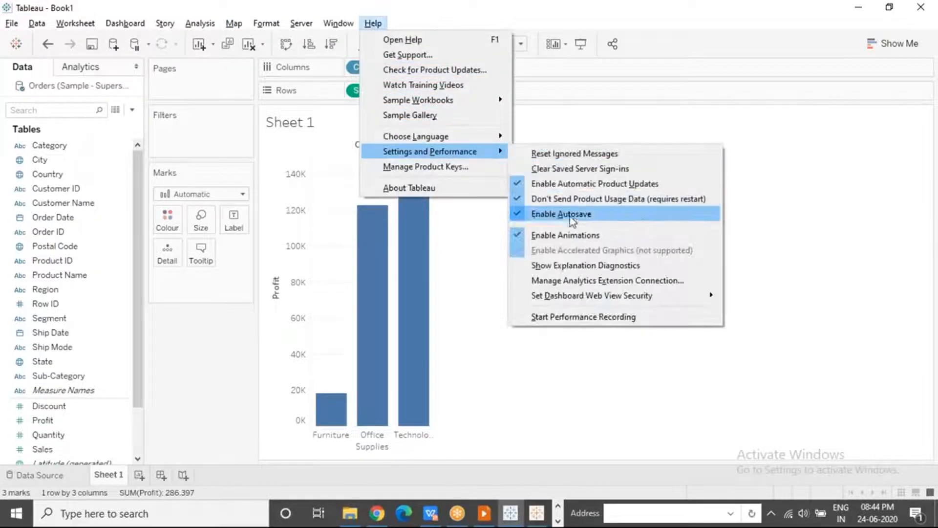
pyautogui.click(627, 281)
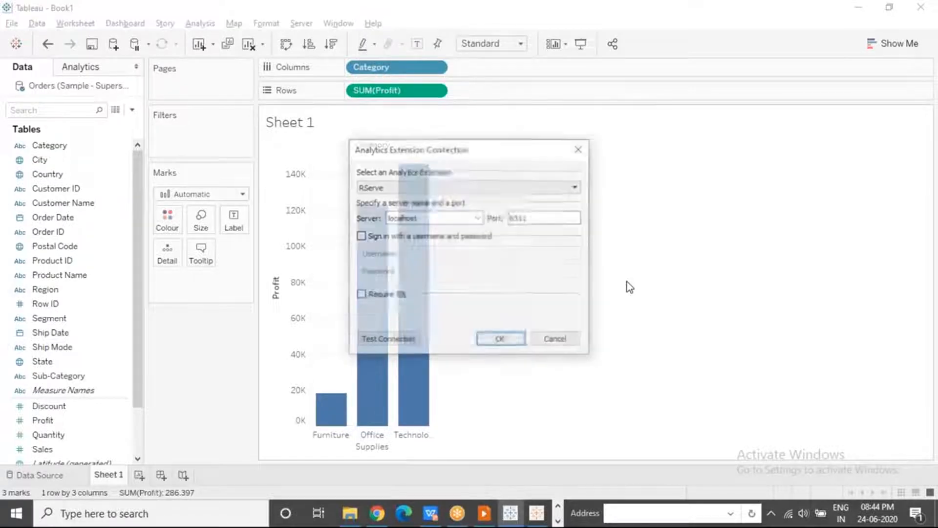
pyautogui.click(425, 187)
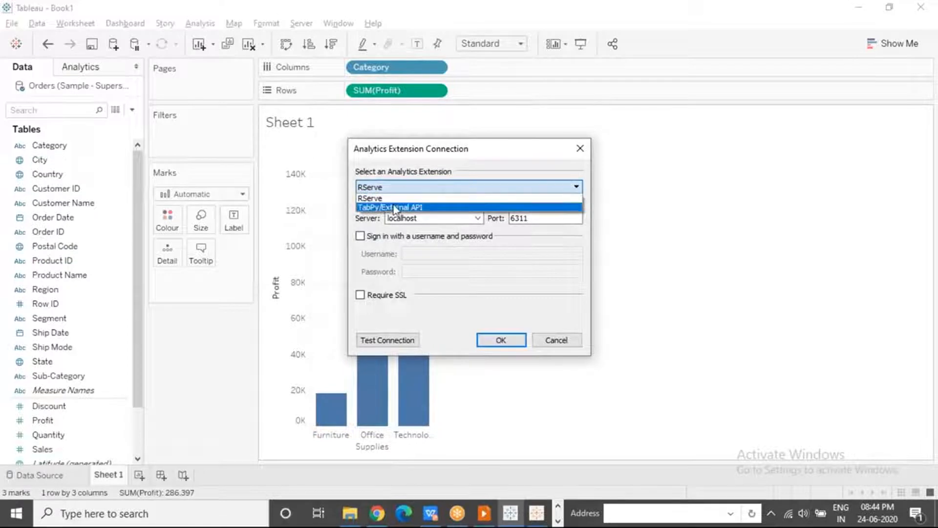
pyautogui.click(589, 153)
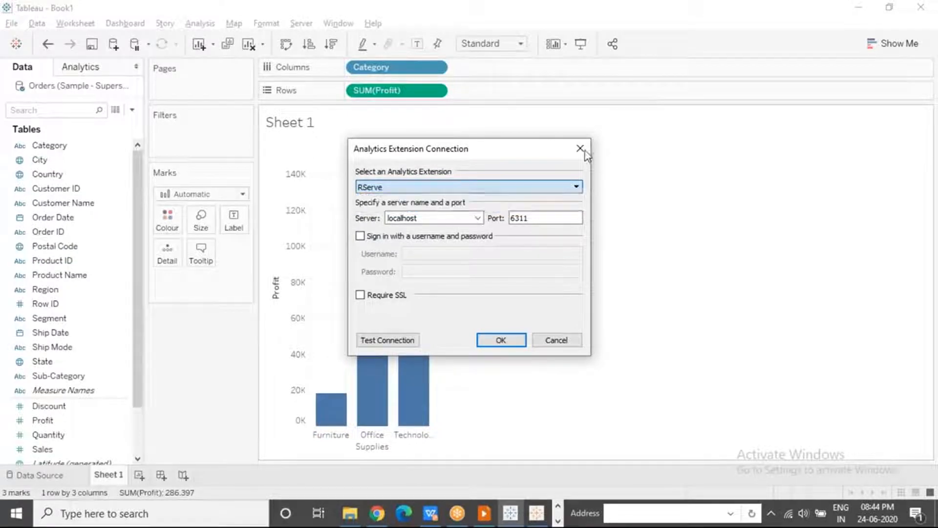
pyautogui.click(580, 148)
# Check Tableau Public's Settings and Performance options for an analytics extension connection, and return to the "Limitations of Tableau Public" slide
pyautogui.hotkey('alt', 'Tab')
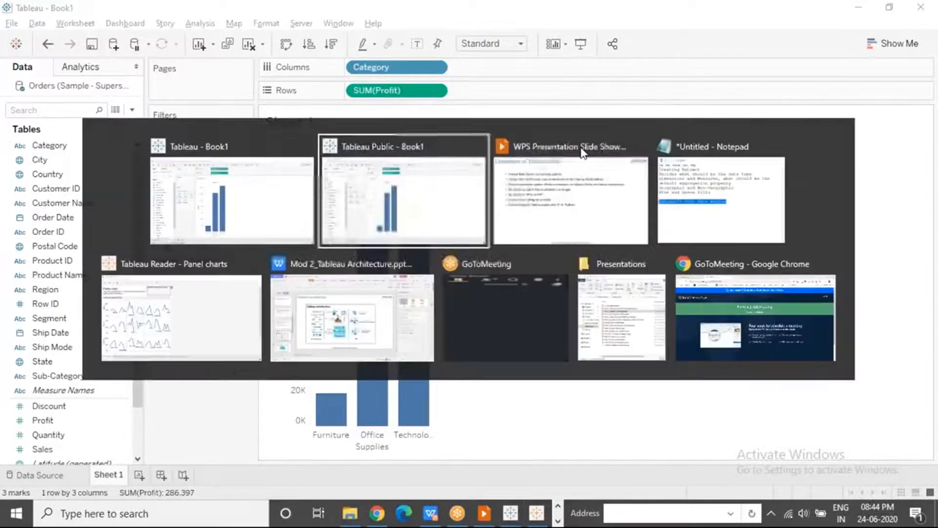
pyautogui.click(344, 27)
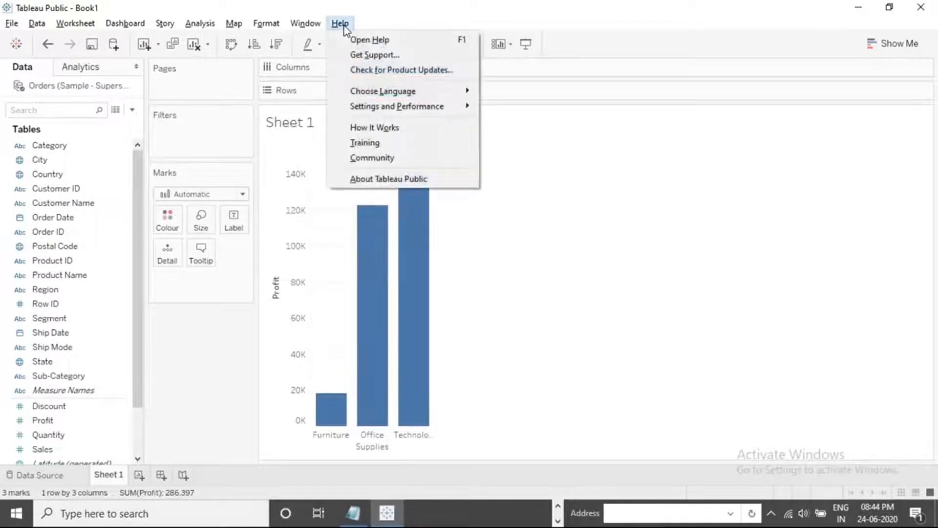
pyautogui.moveTo(448, 112)
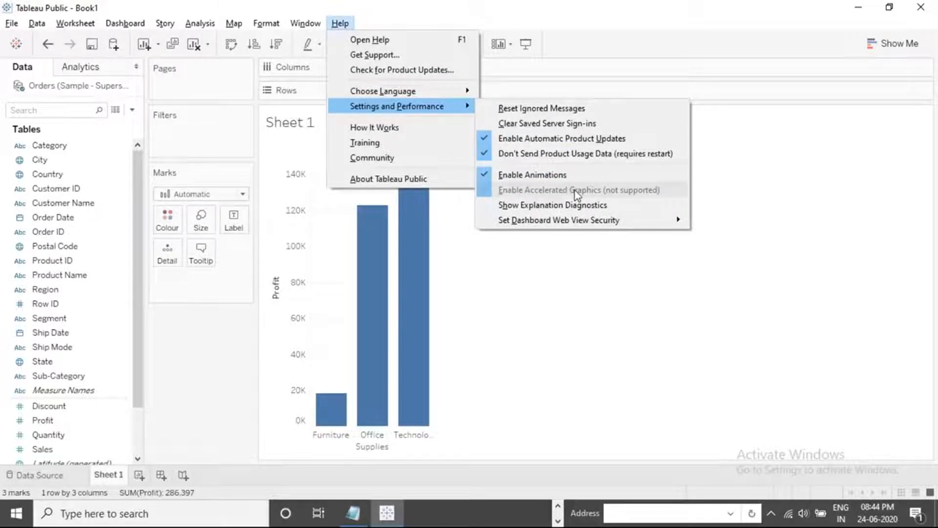
pyautogui.press('Escape')
pyautogui.press('Escape')
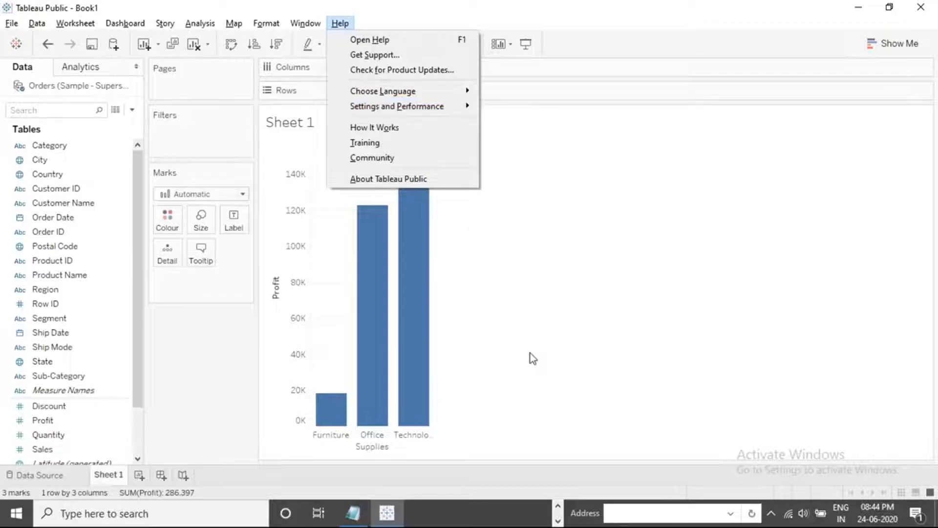
pyautogui.hotkey('alt', 'Tab')
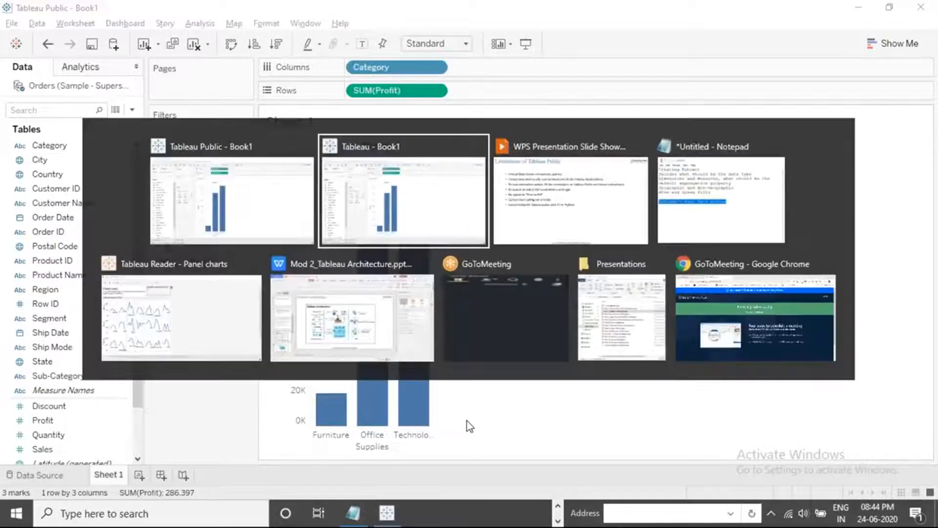
pyautogui.press('Tab')
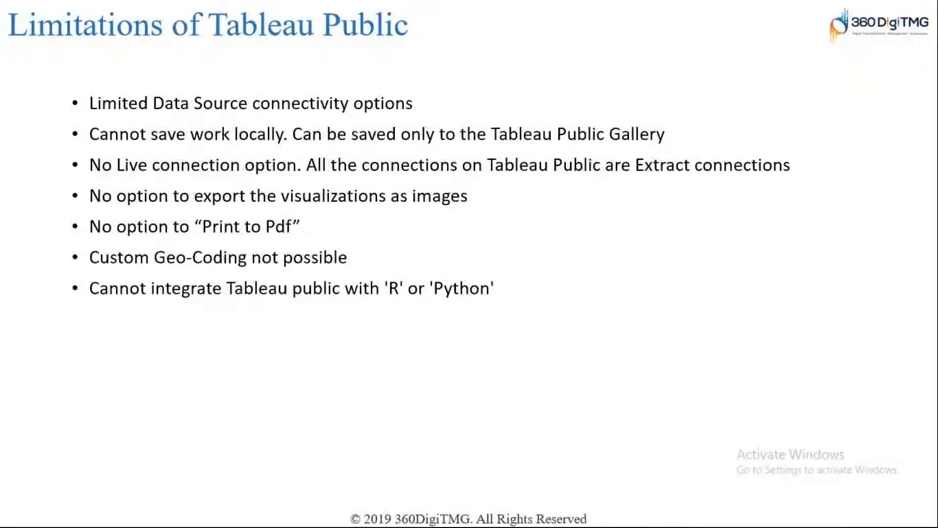
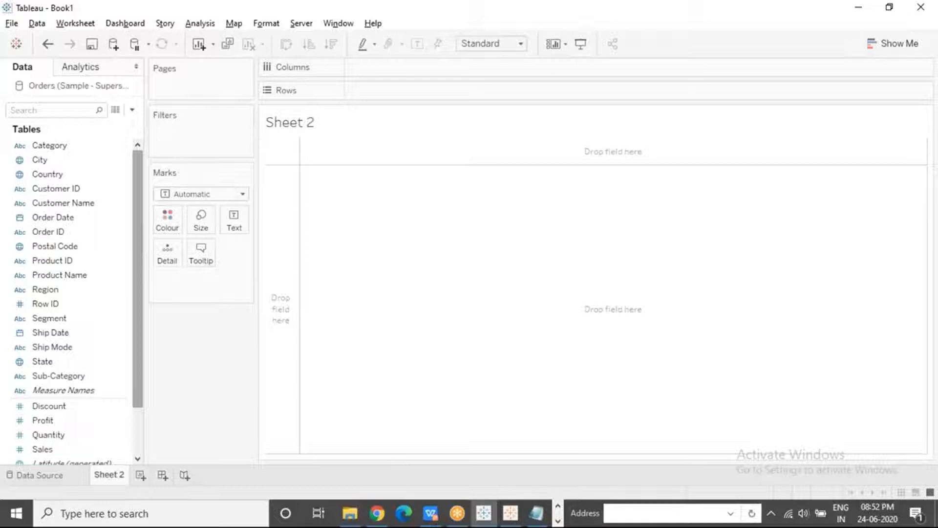
# Place Sub-Category on Columns and highlight the individual Accessories, Art and Binders headers, finishing with the selection cleared
pyautogui.click(68, 405)
pyautogui.click(72, 421)
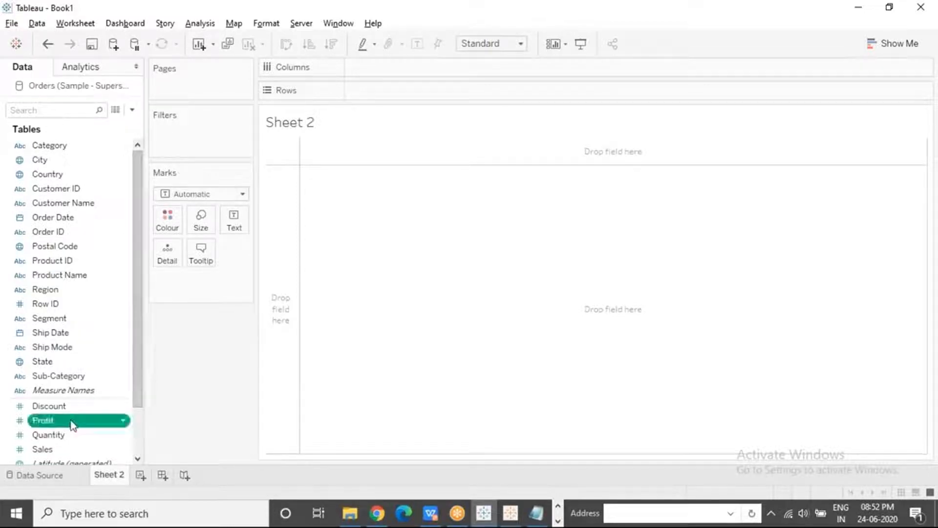
pyautogui.click(87, 376)
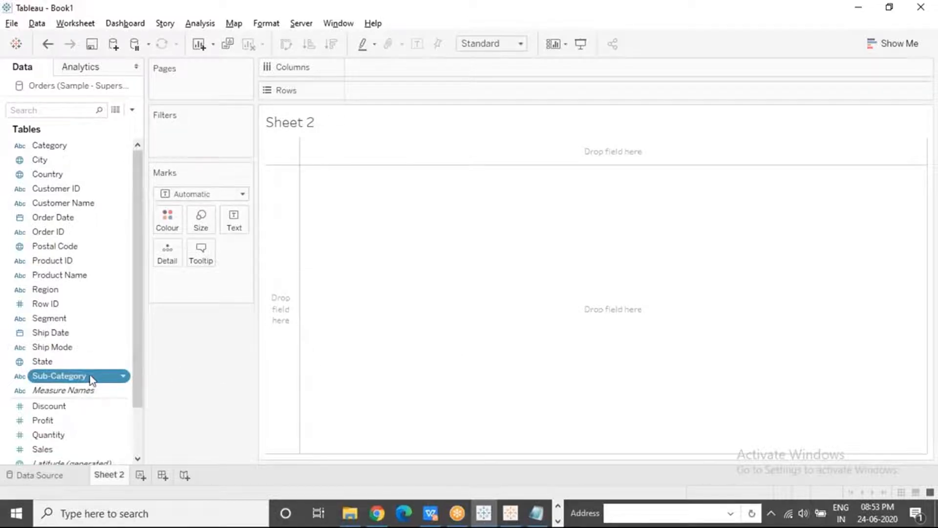
pyautogui.moveTo(91, 380); pyautogui.dragTo(412, 68)
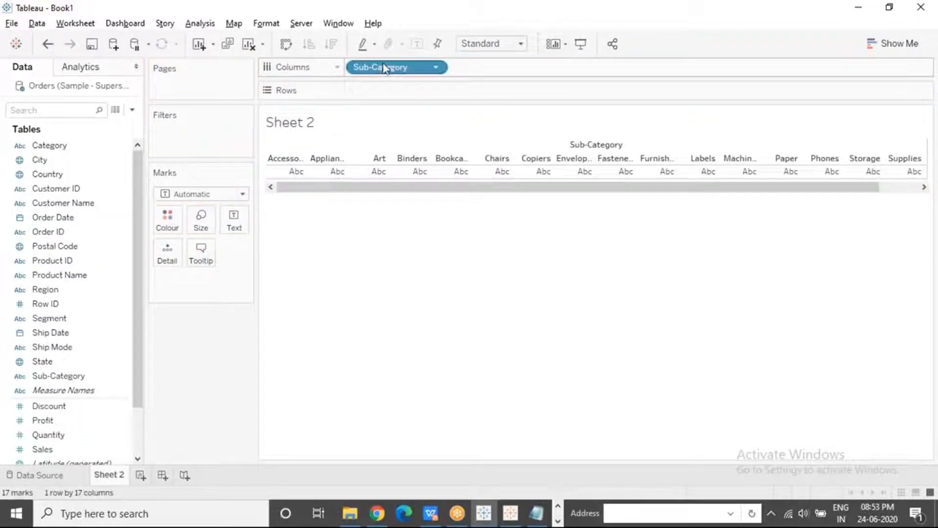
pyautogui.click(286, 159)
pyautogui.click(326, 159)
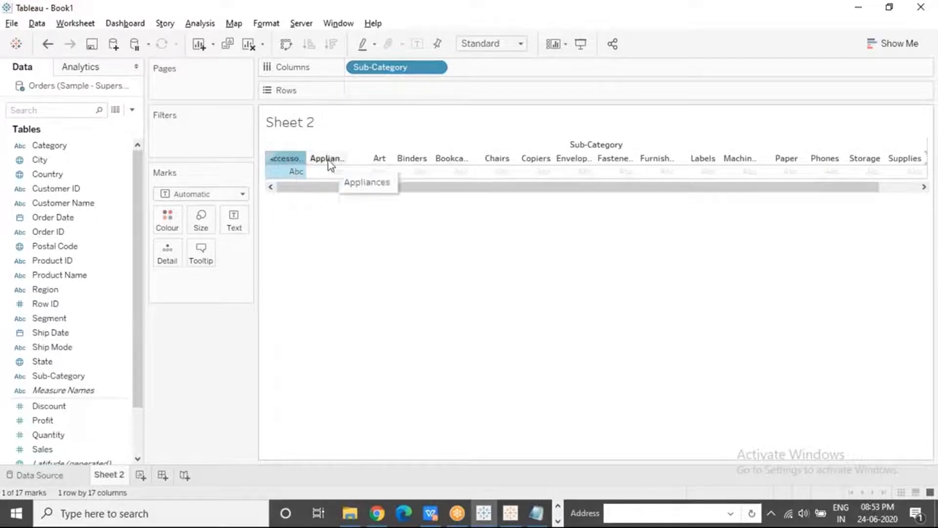
pyautogui.click(375, 162)
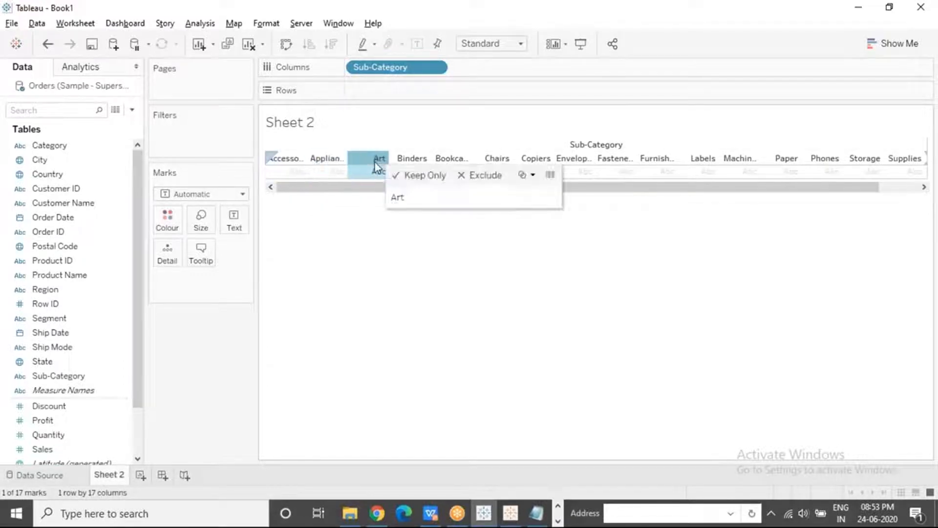
pyautogui.click(408, 162)
pyautogui.click(408, 257)
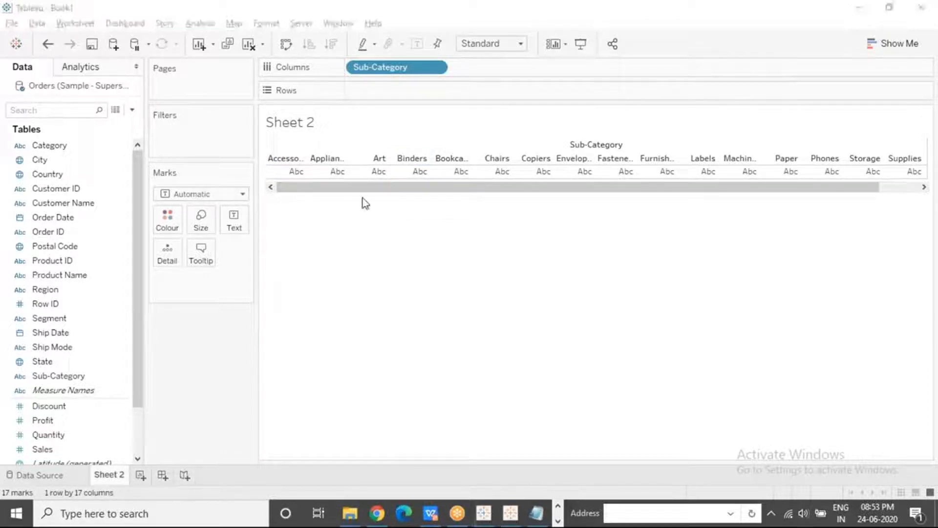
# Move Sub-Category from Columns to Rows and show Profit as the text value for each sub-category
pyautogui.moveTo(347, 192); pyautogui.dragTo(328, 205)
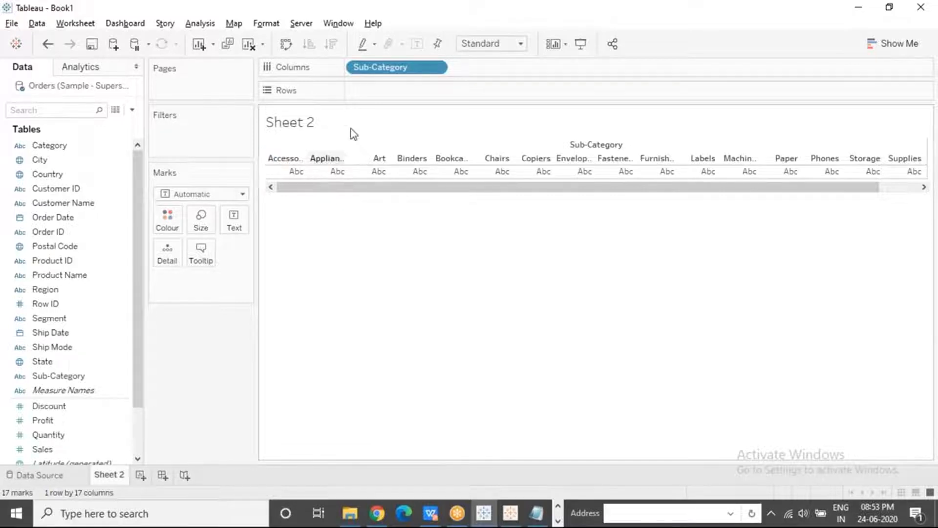
pyautogui.moveTo(388, 72); pyautogui.dragTo(381, 90)
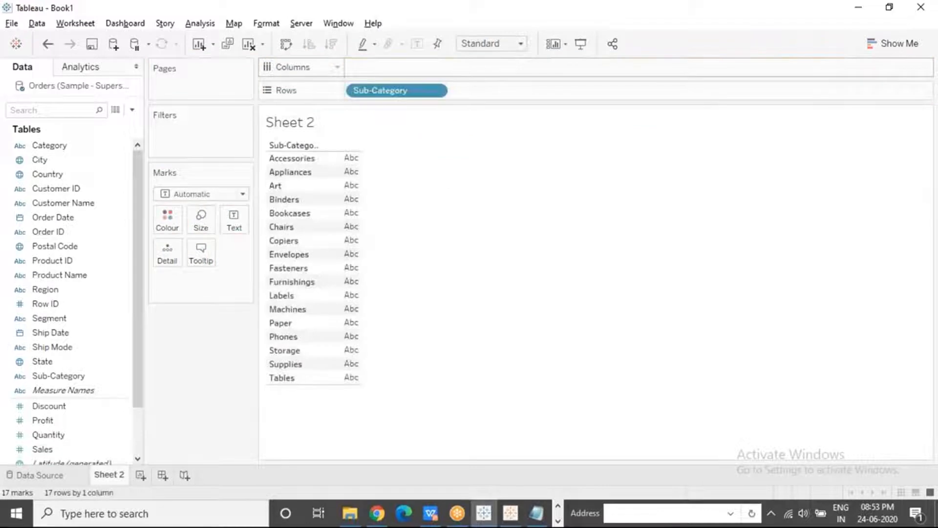
pyautogui.click(651, 23)
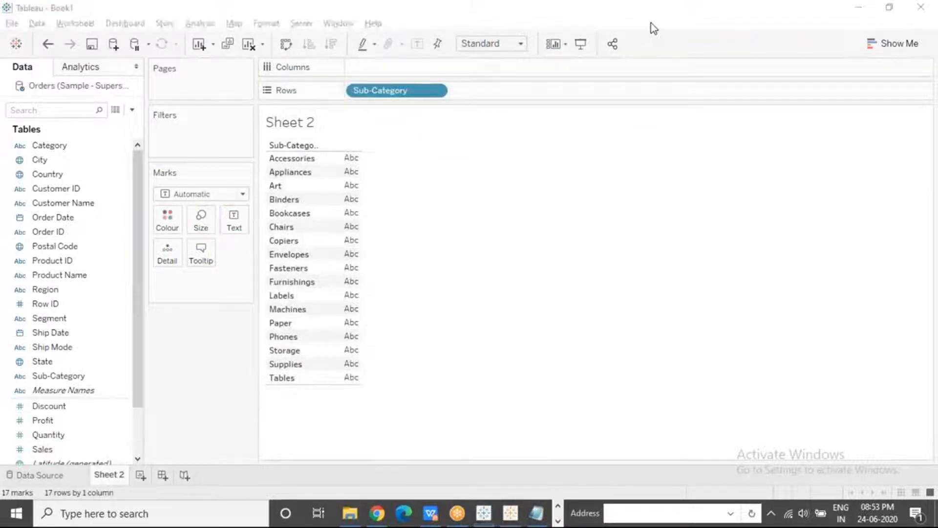
pyautogui.click(517, 193)
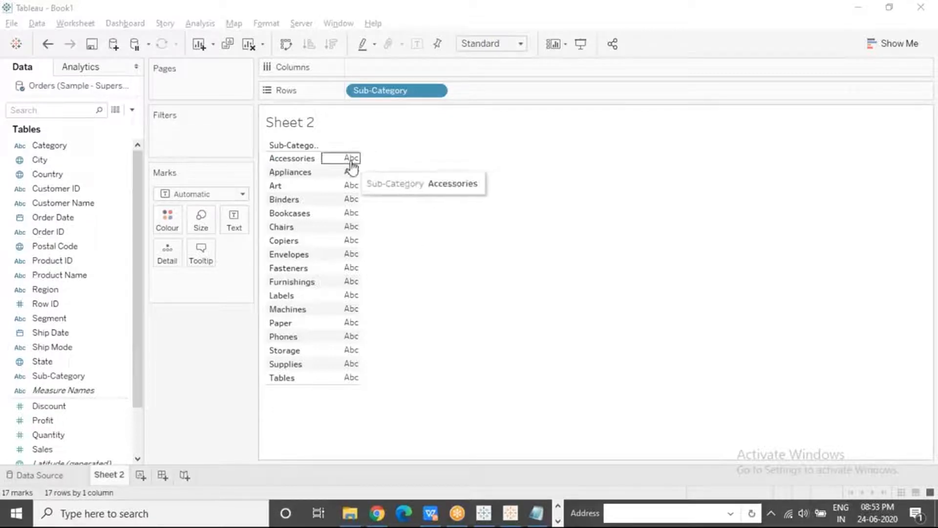
pyautogui.moveTo(352, 187)
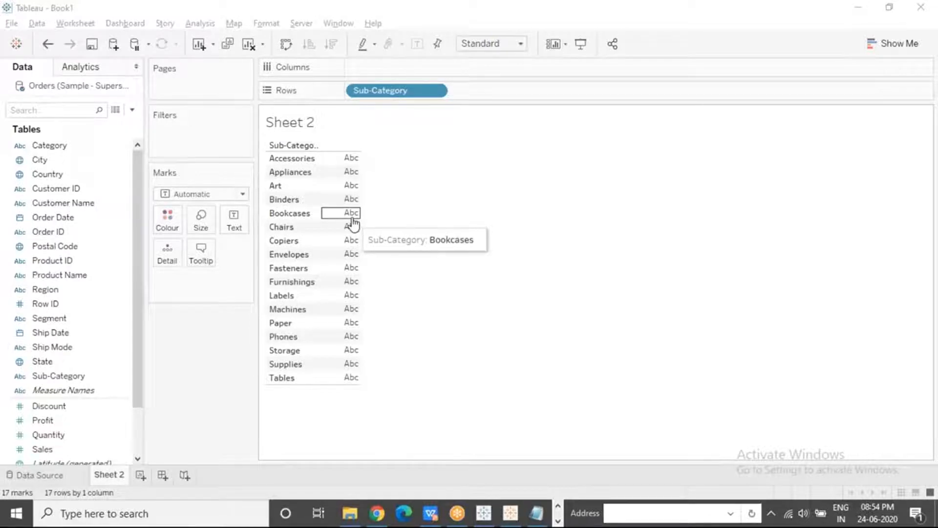
pyautogui.moveTo(73, 420); pyautogui.dragTo(237, 227)
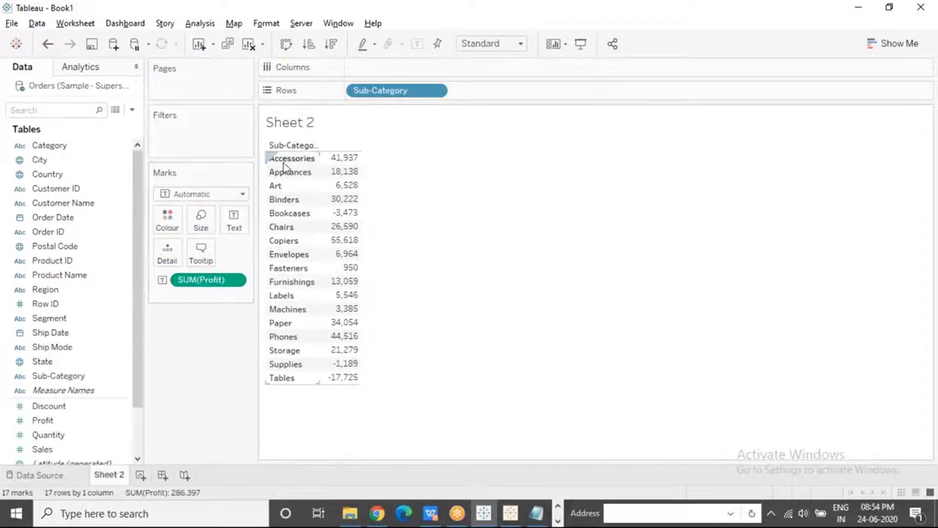
pyautogui.moveTo(337, 163)
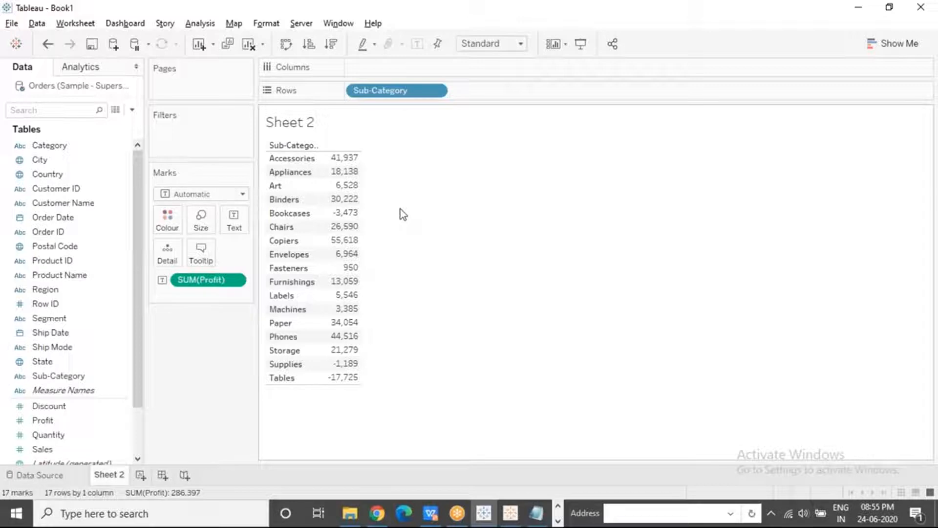
# Add Sales as a second text label alongside Profit, and highlight the Accessories and Appliances values
pyautogui.click(74, 451)
pyautogui.moveTo(72, 457); pyautogui.dragTo(231, 223)
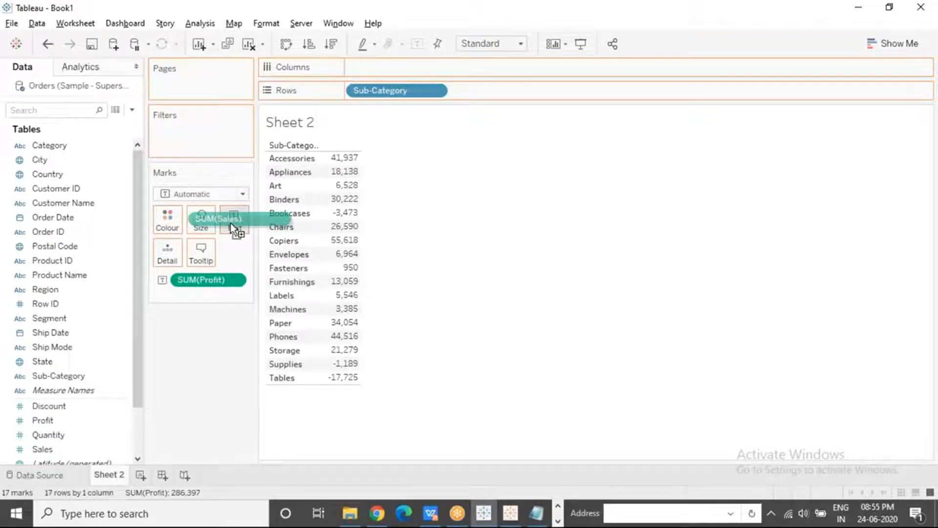
pyautogui.moveTo(231, 223); pyautogui.dragTo(233, 222)
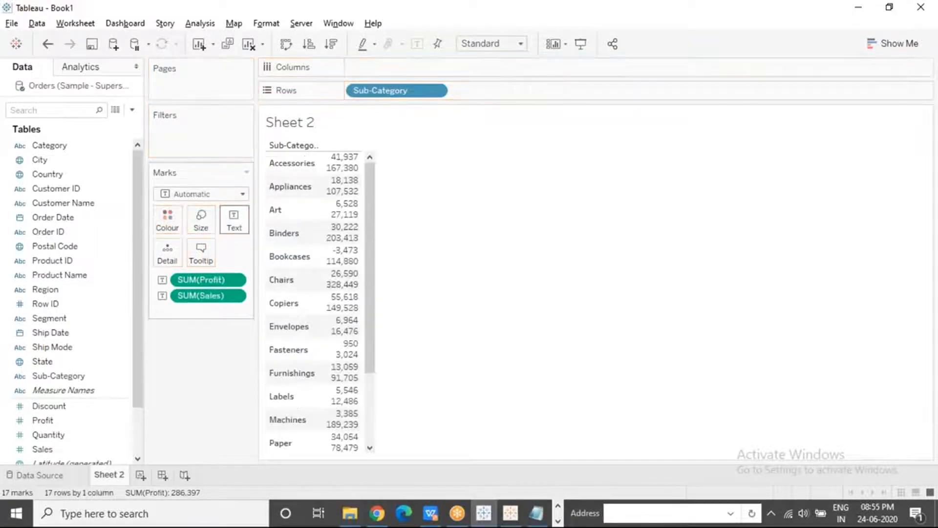
pyautogui.click(346, 164)
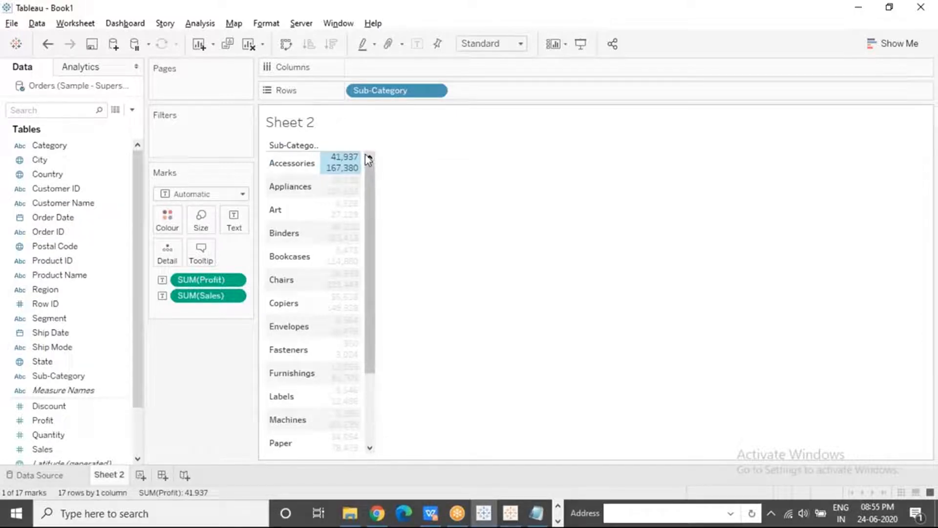
pyautogui.click(350, 192)
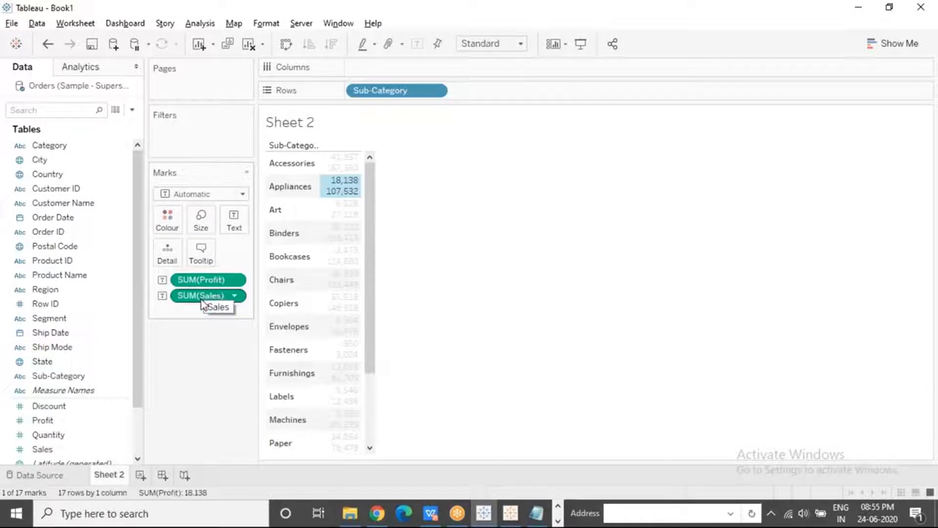
# Reorder the text labels so Sales sits above Profit, check the stacked values, and remove Sales from the labels
pyautogui.moveTo(201, 279); pyautogui.dragTo(201, 308)
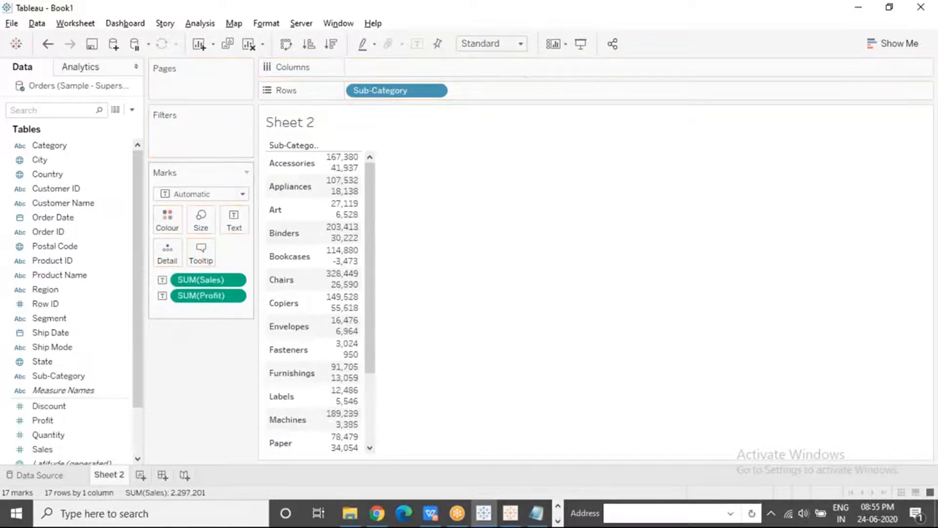
pyautogui.click(341, 167)
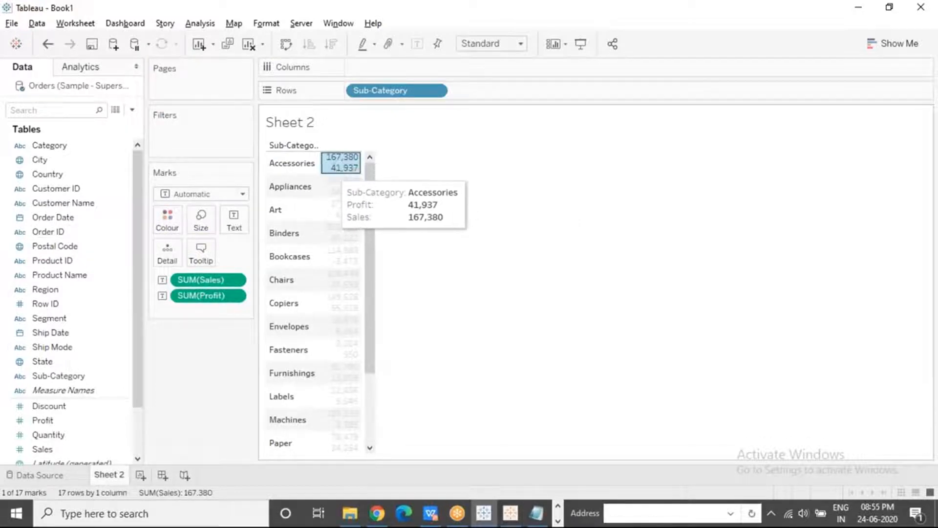
pyautogui.click(203, 348)
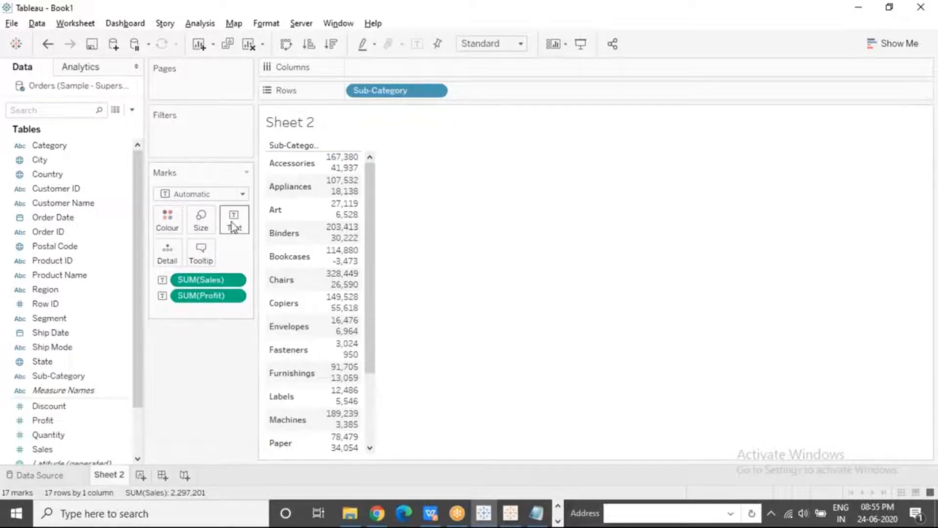
pyautogui.moveTo(343, 168)
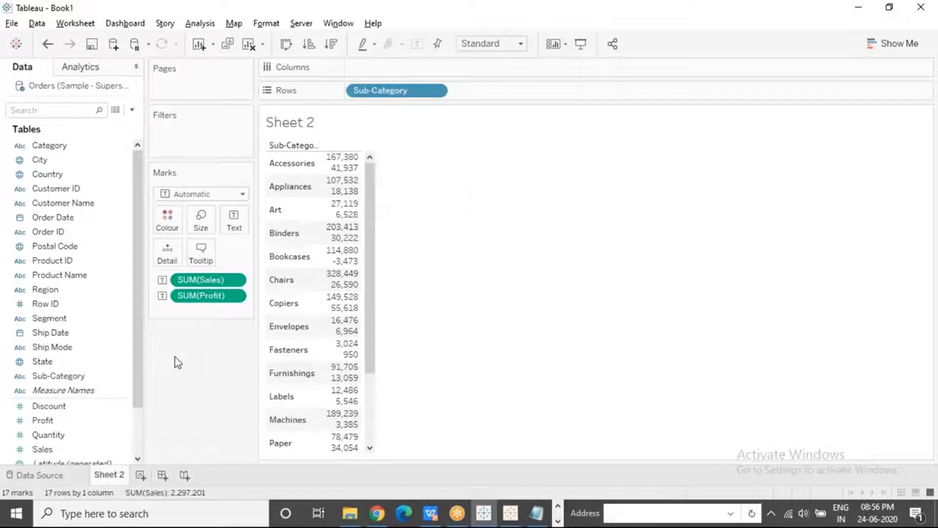
pyautogui.click(342, 209)
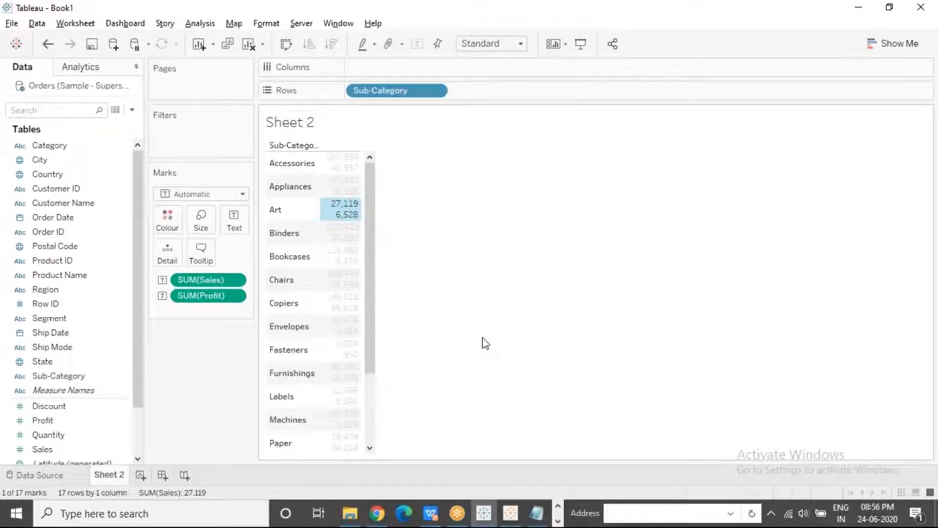
pyautogui.moveTo(357, 217)
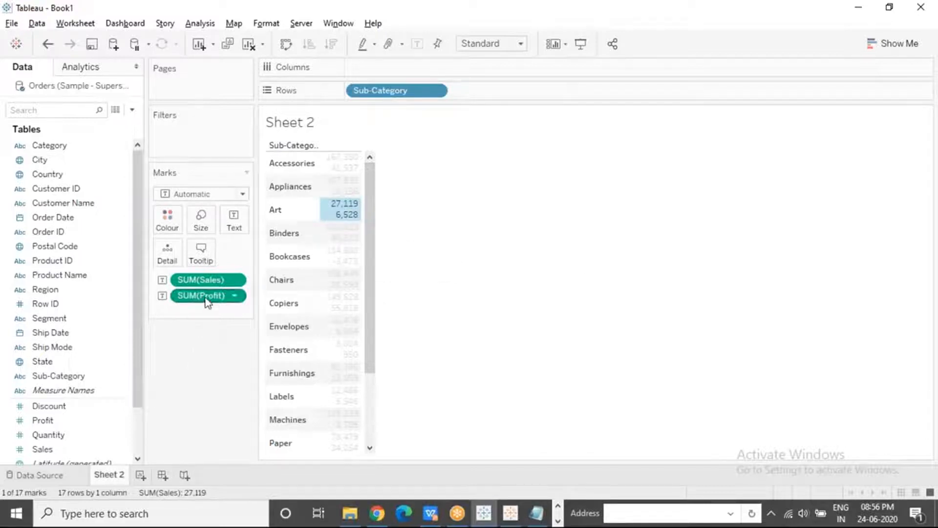
pyautogui.moveTo(200, 280); pyautogui.dragTo(198, 371)
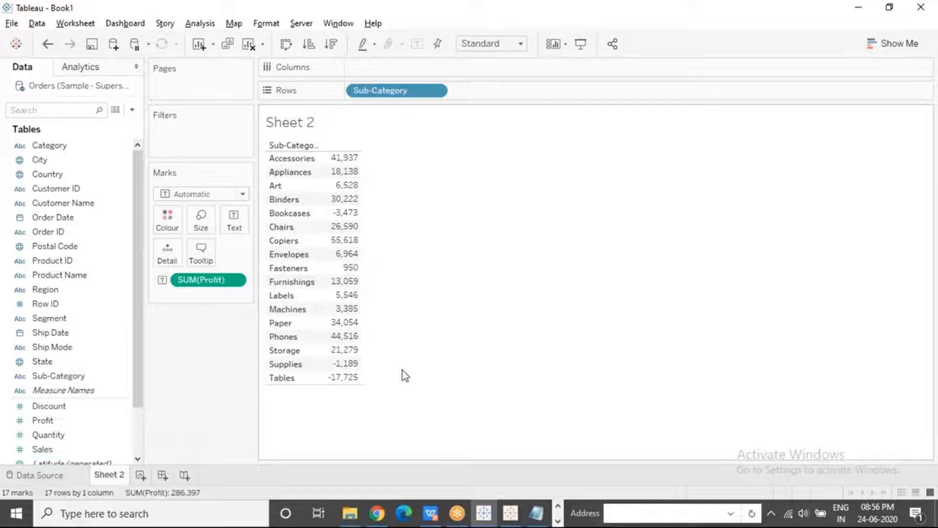
# Add Sales to the table's value area so Profit and Sales appear as separate columns through Measure Values
pyautogui.moveTo(44, 449); pyautogui.dragTo(342, 229)
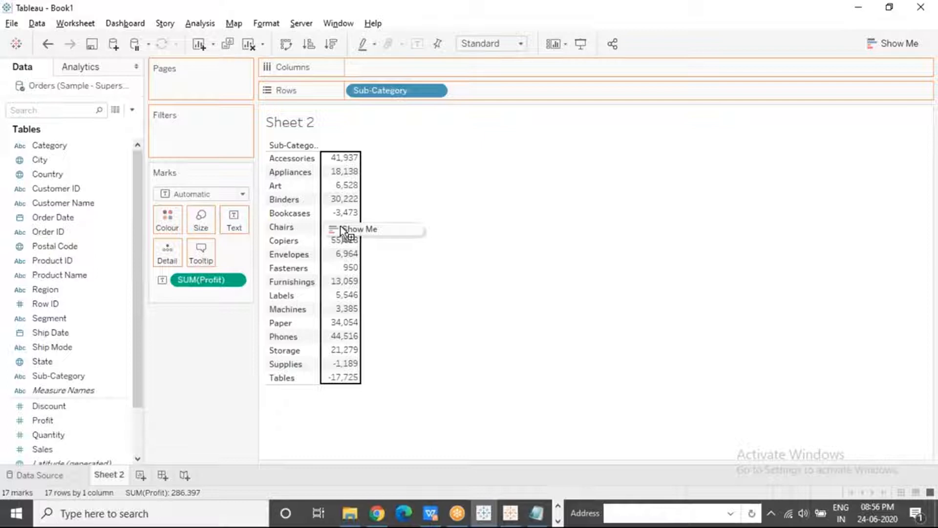
pyautogui.moveTo(340, 226); pyautogui.dragTo(341, 219)
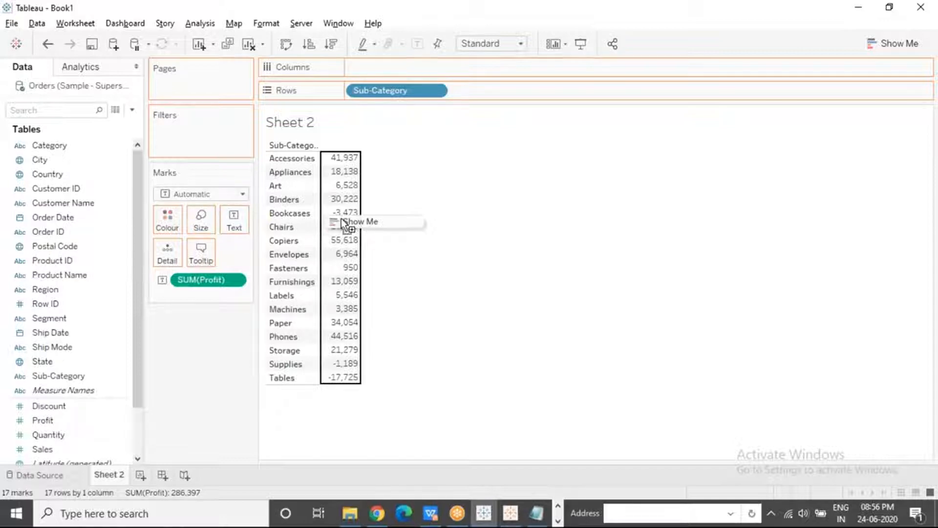
pyautogui.moveTo(343, 221); pyautogui.dragTo(342, 221)
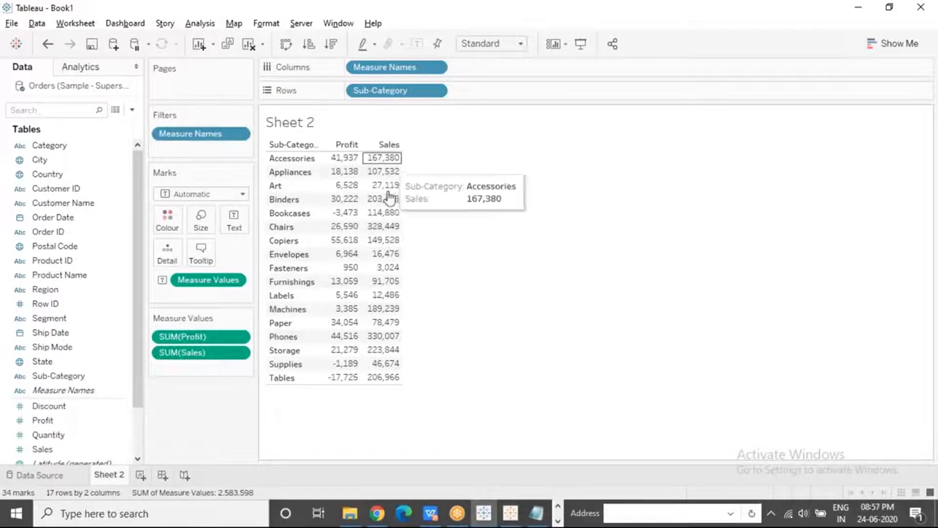
pyautogui.moveTo(390, 213)
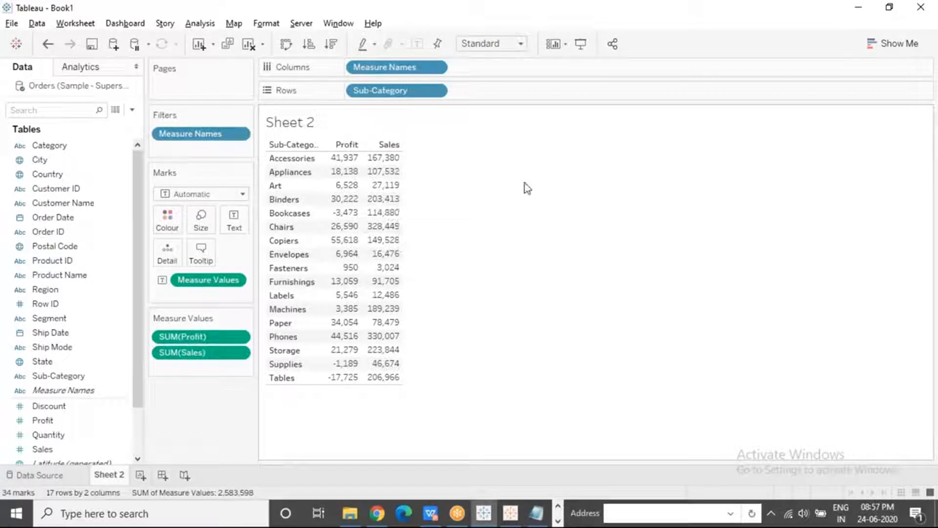
pyautogui.click(704, 84)
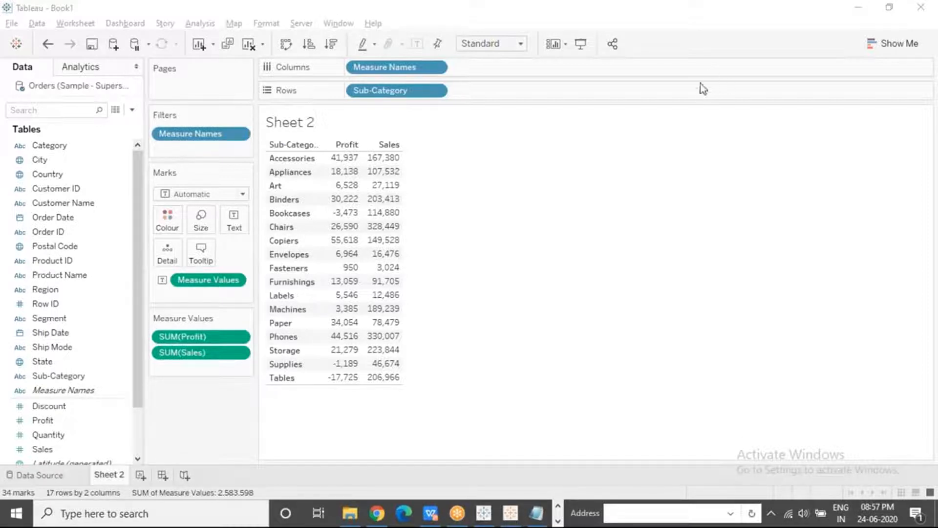
pyautogui.click(546, 323)
pyautogui.click(574, 194)
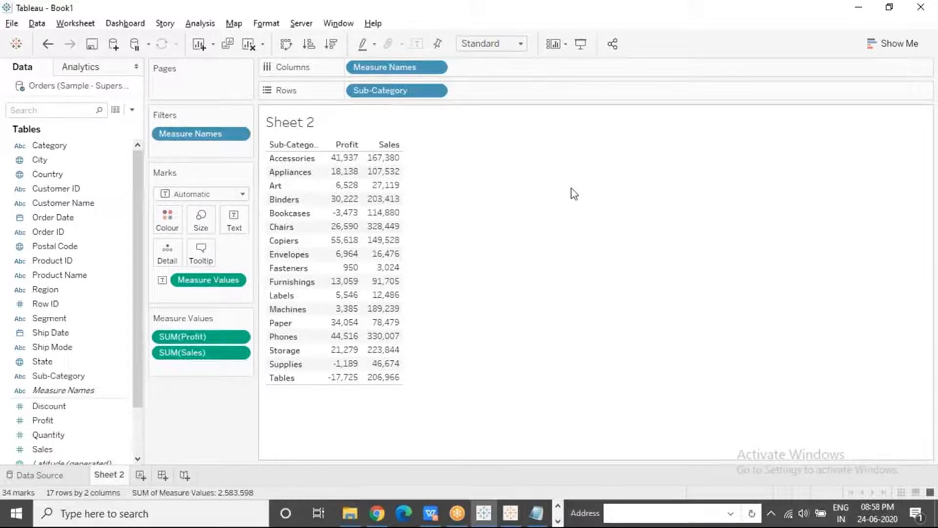
# Undo the addition of the Sales column to the sub-category table
pyautogui.moveTo(350, 168)
pyautogui.click(798, 402)
pyautogui.hotkey('ctrl', 'z')
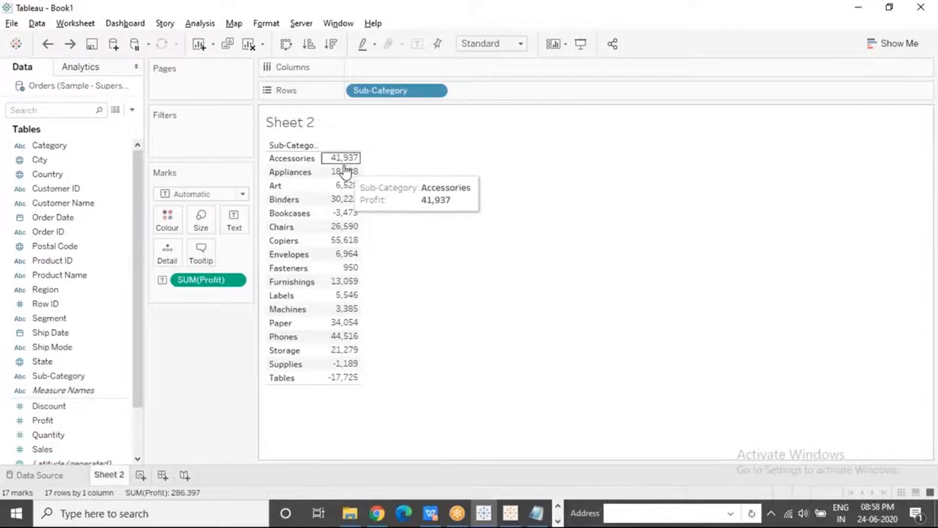
pyautogui.moveTo(346, 193)
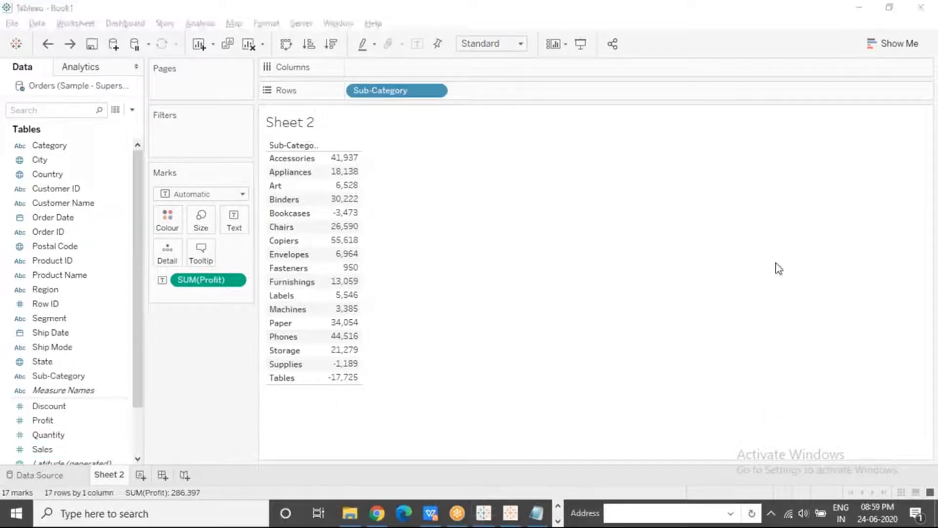
pyautogui.click(771, 313)
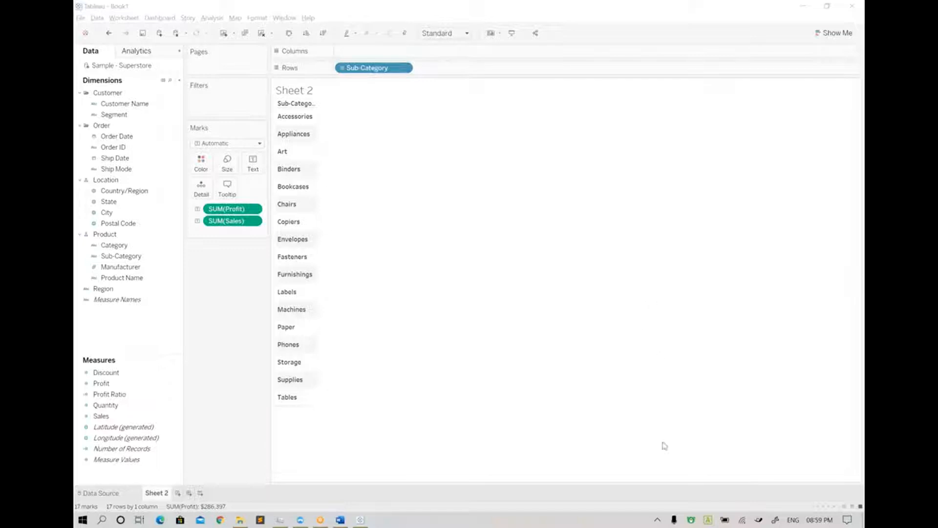
pyautogui.click(477, 231)
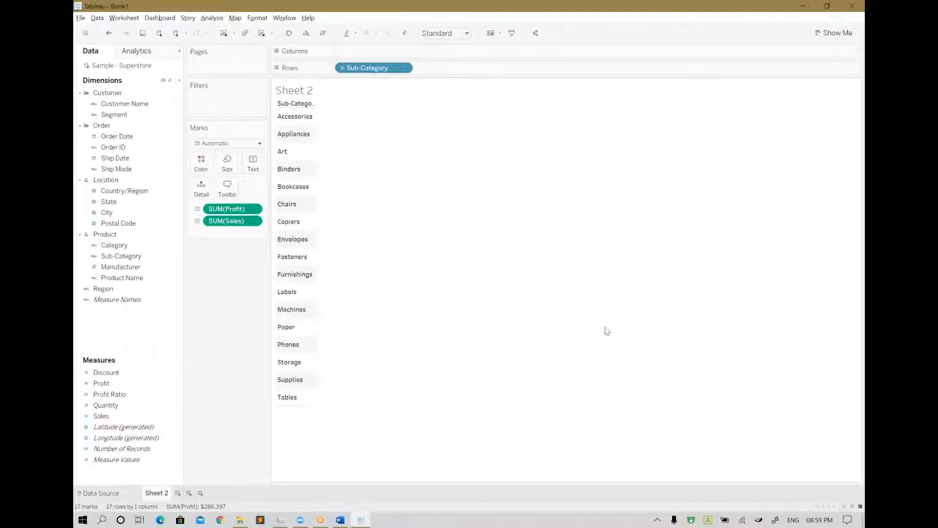
pyautogui.click(658, 370)
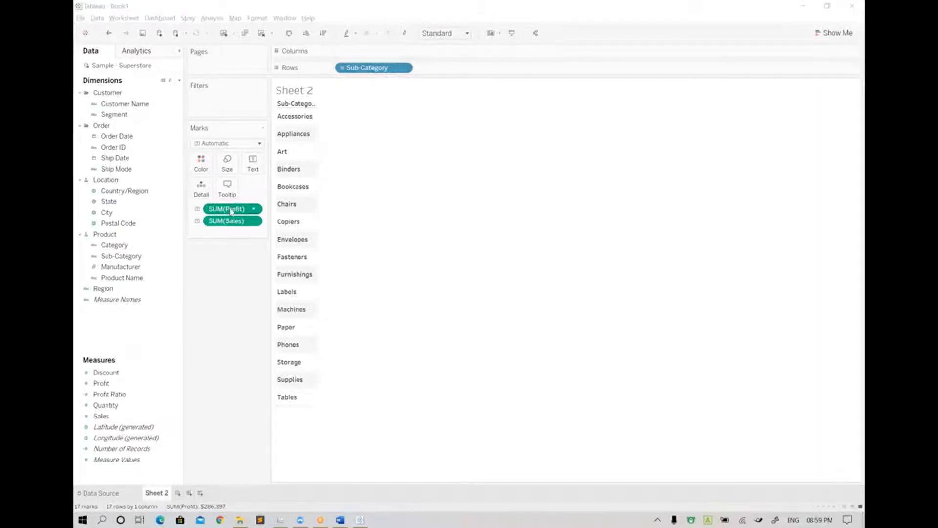
# Remove Profit and Sales from the text labels, and add Profit back as the only text label
pyautogui.moveTo(229, 209); pyautogui.dragTo(251, 268)
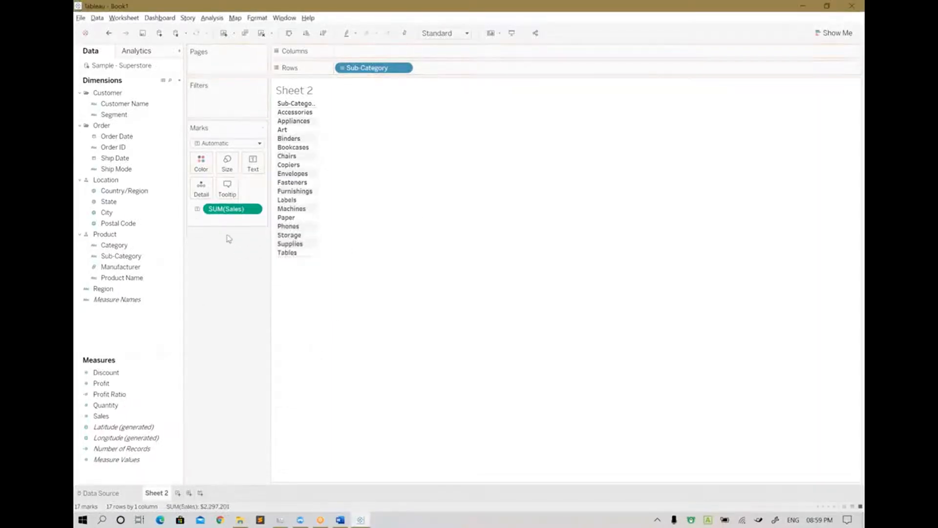
pyautogui.moveTo(231, 210); pyautogui.dragTo(129, 416)
pyautogui.click(157, 397)
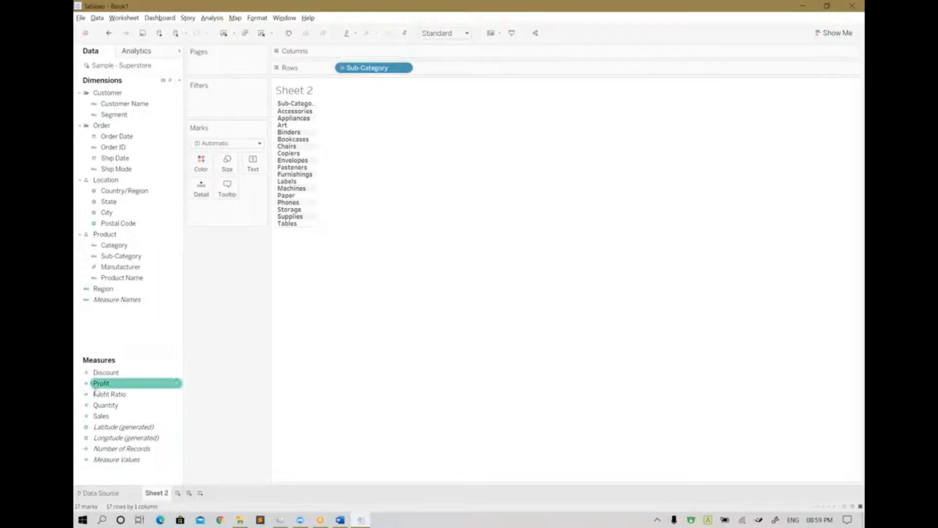
pyautogui.moveTo(103, 383); pyautogui.dragTo(254, 171)
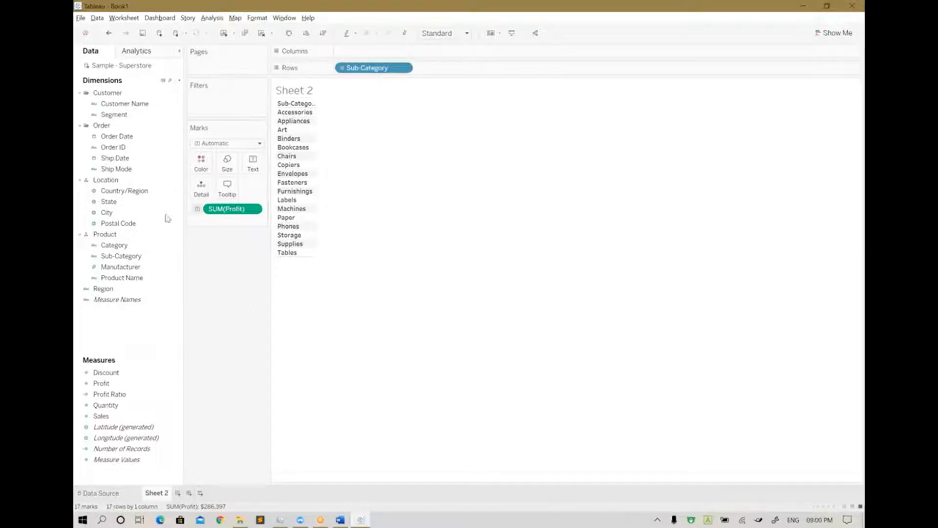
# Add a new worksheet and build a text table from Sub-Category and Profit using Show Me
pyautogui.click(178, 493)
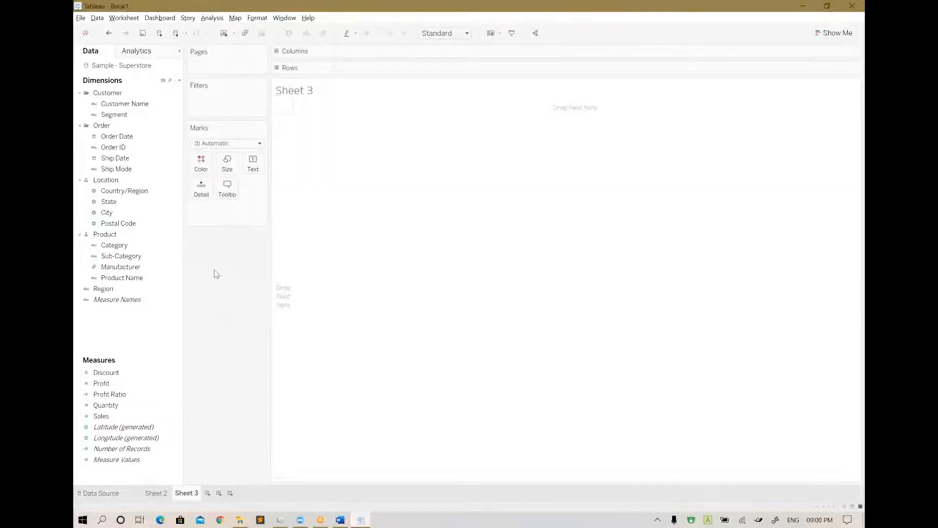
pyautogui.click(128, 259)
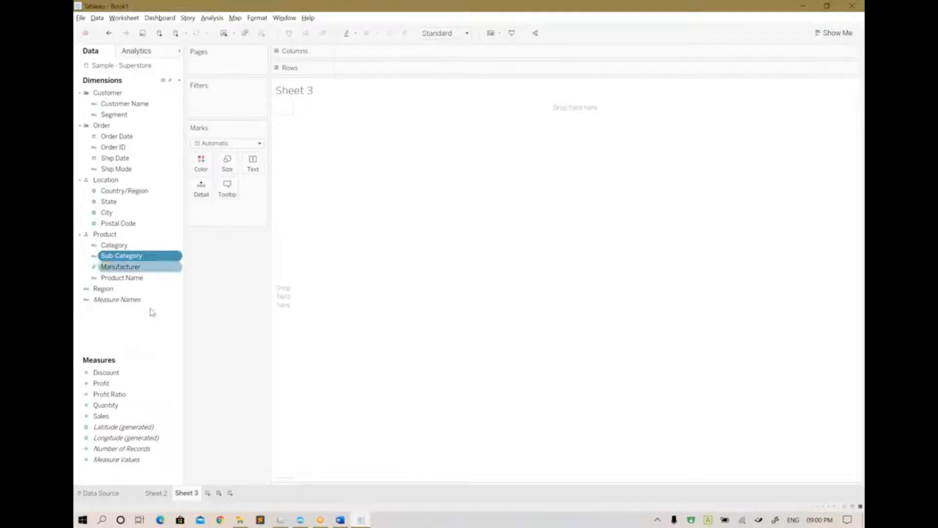
pyautogui.keyDown('ctrl'); pyautogui.click(103, 375); pyautogui.keyUp('ctrl')
pyautogui.click(115, 384)
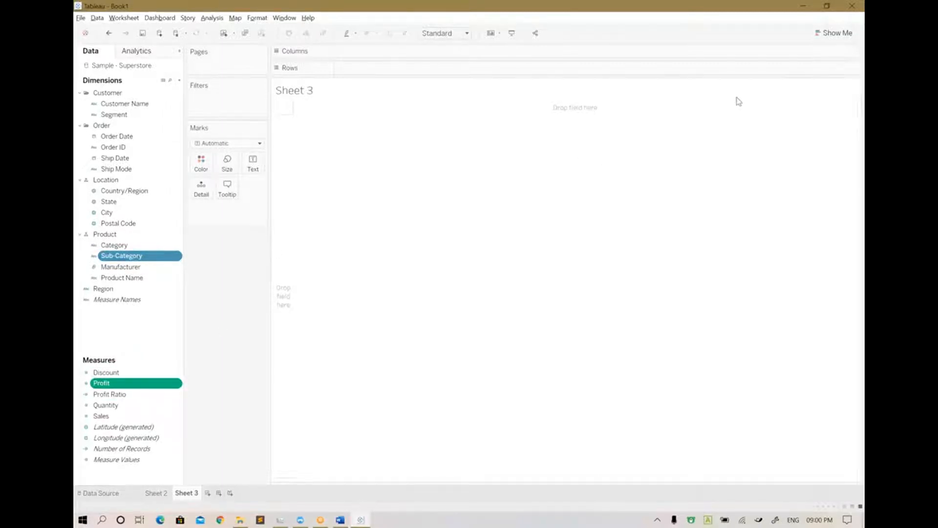
pyautogui.click(834, 33)
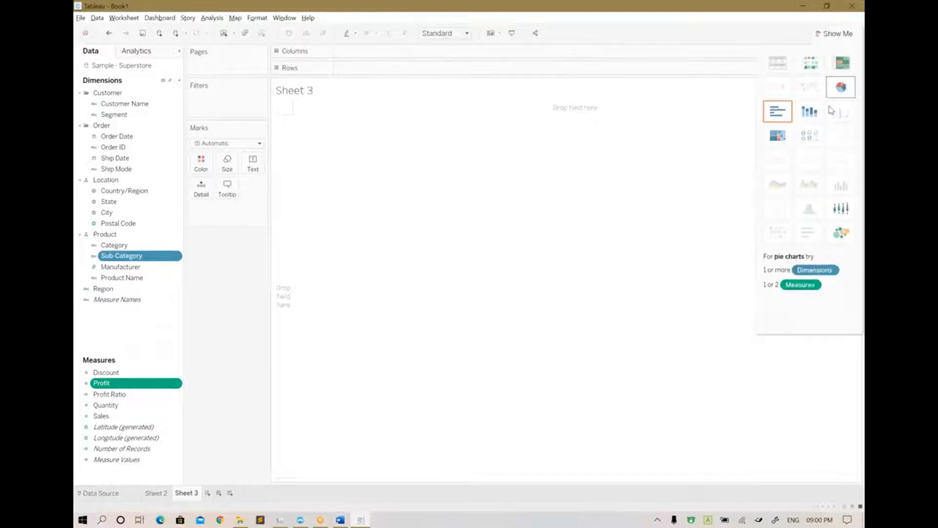
pyautogui.click(778, 67)
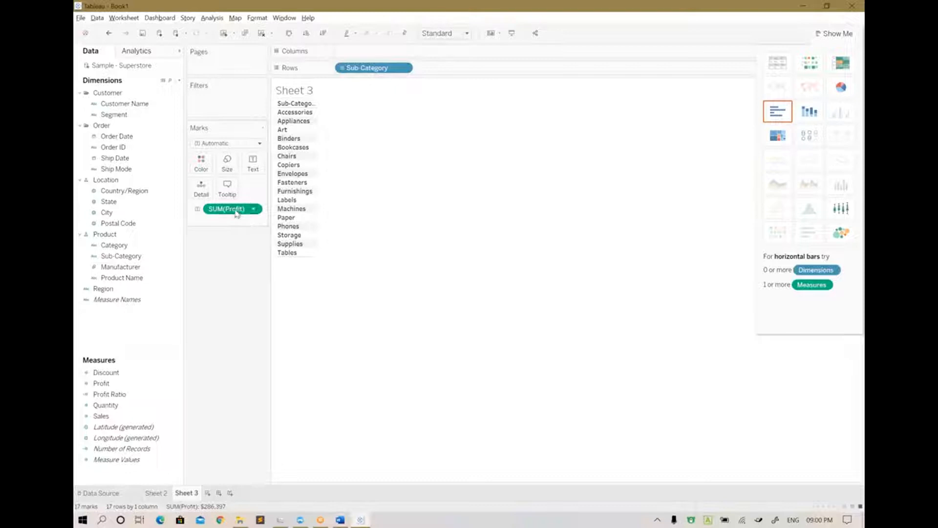
# Try displaying Profit by Sub-Category as horizontal bars, stacked bars and a heat map
pyautogui.moveTo(245, 209); pyautogui.dragTo(361, 55)
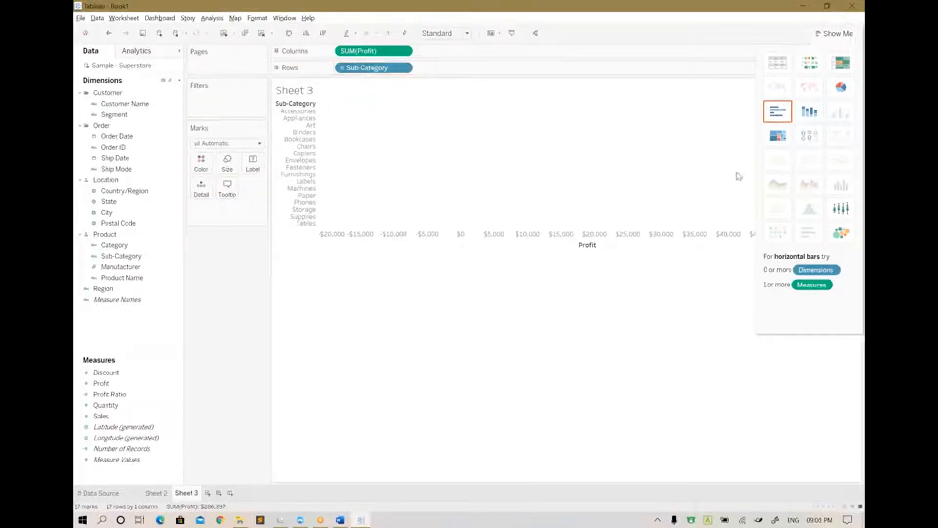
pyautogui.click(834, 33)
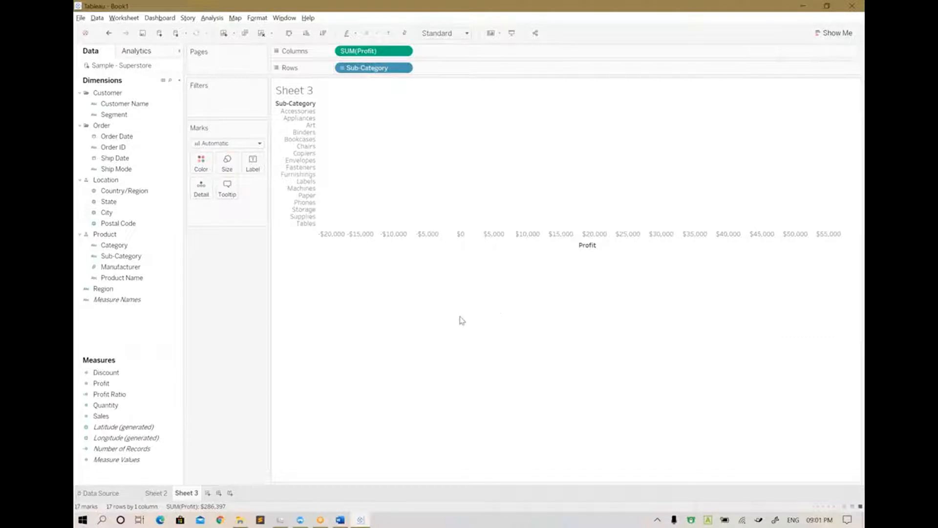
pyautogui.click(836, 33)
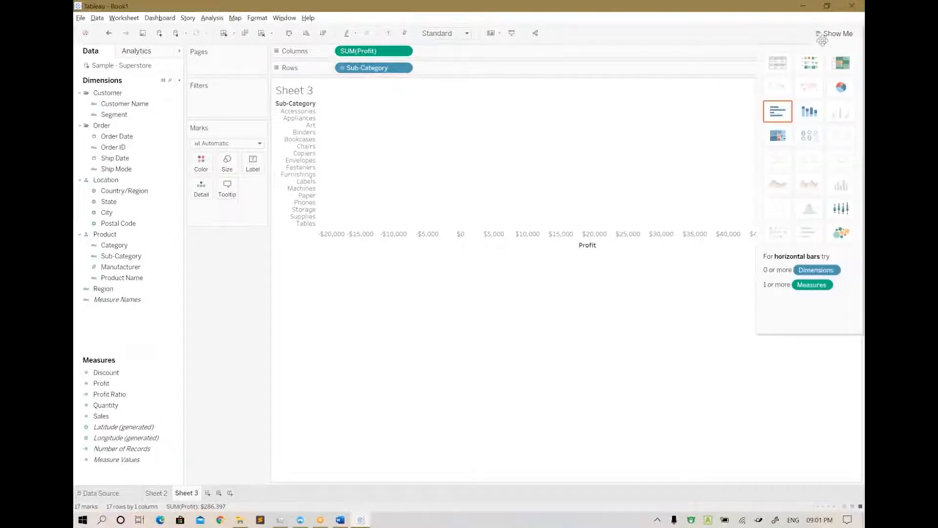
pyautogui.click(808, 109)
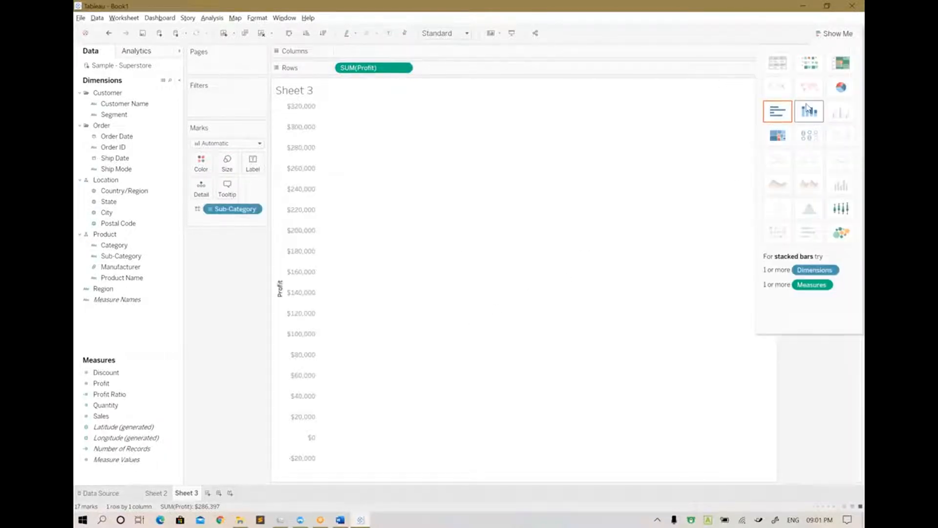
pyautogui.click(811, 65)
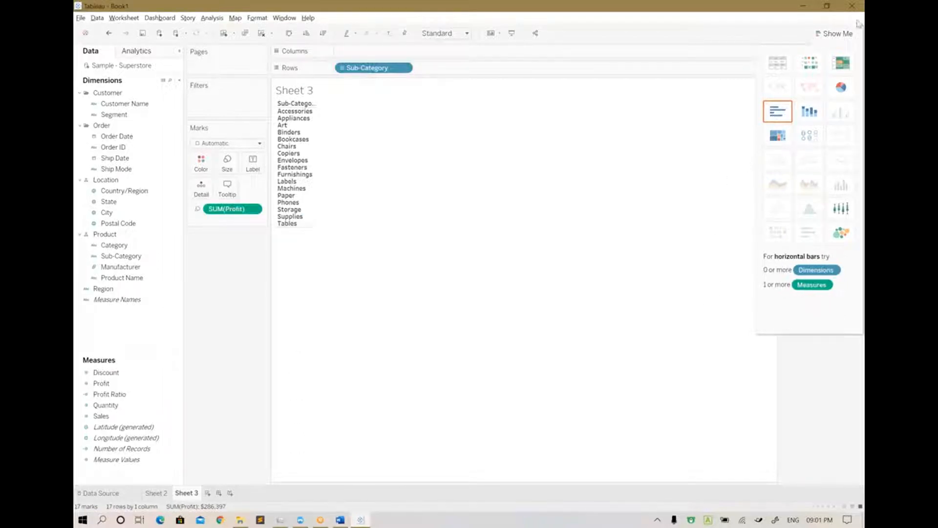
# Switch the Sub-Category and Profit view back to a text table and close the chart suggestions
pyautogui.click(832, 35)
pyautogui.click(829, 39)
pyautogui.click(784, 68)
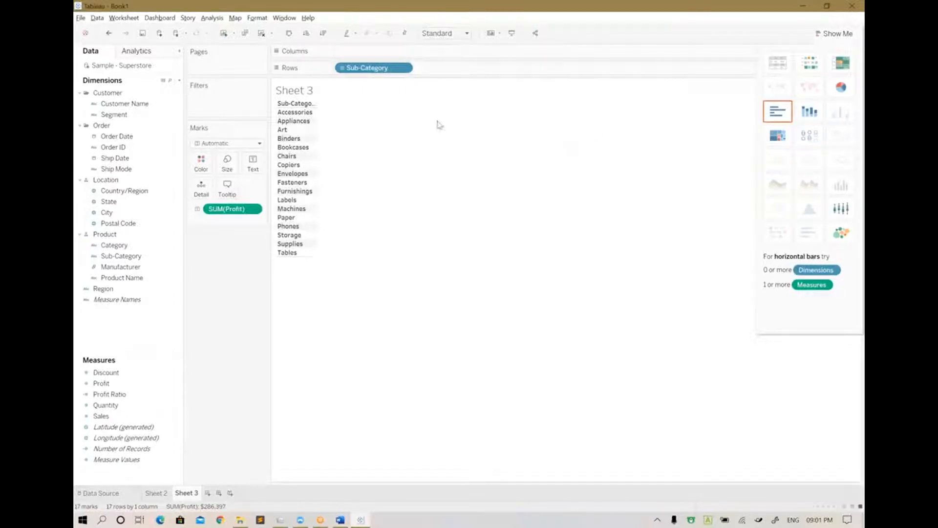
pyautogui.click(833, 33)
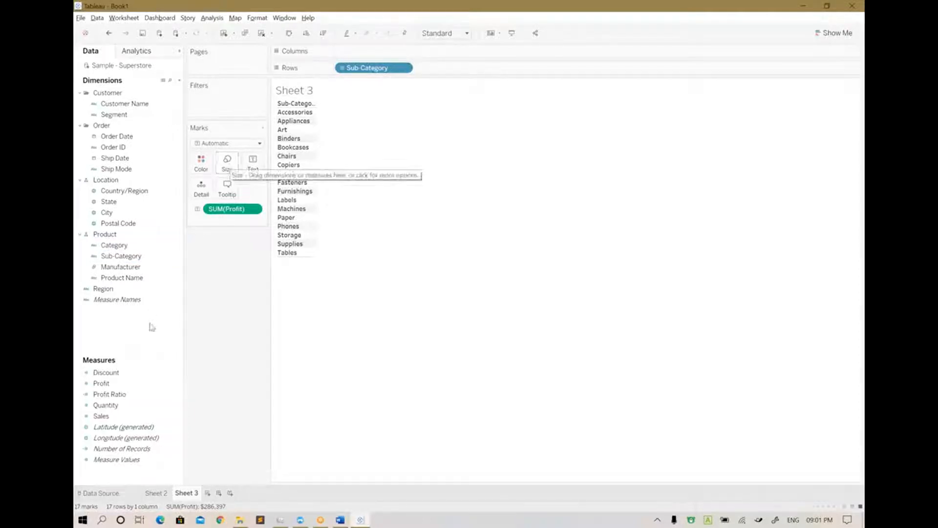
# Check the size setting of the Profit text marks
pyautogui.click(229, 166)
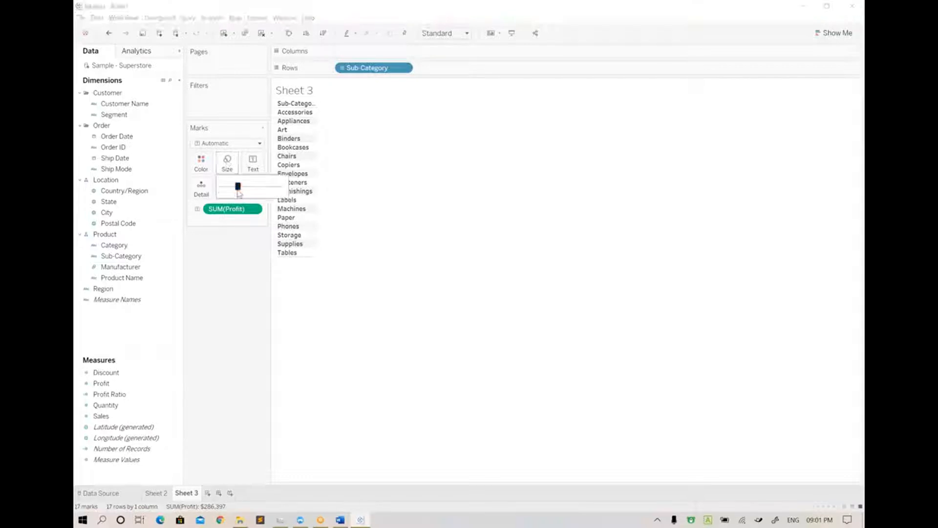
pyautogui.moveTo(237, 188)
pyautogui.mouseDown()
pyautogui.moveTo(291, 190)
pyautogui.moveTo(236, 192)
pyautogui.mouseUp()
pyautogui.click(243, 266)
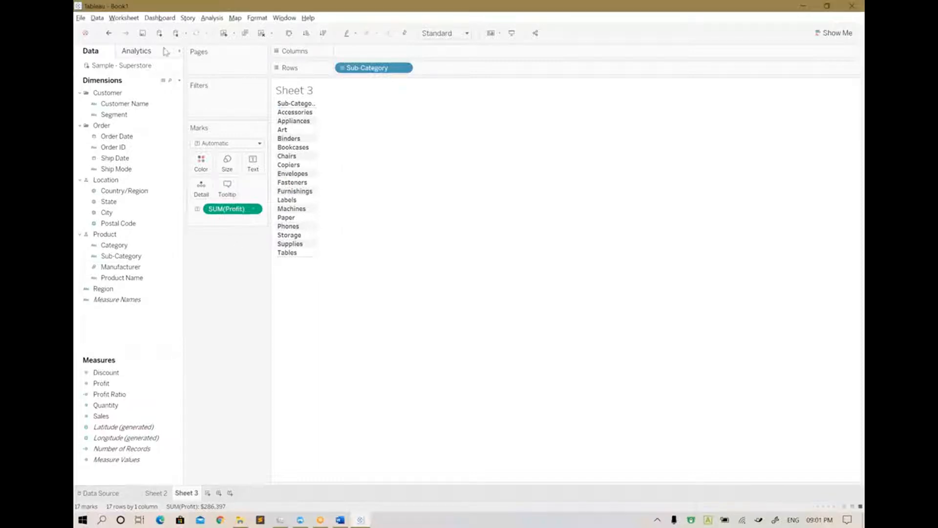
pyautogui.click(469, 8)
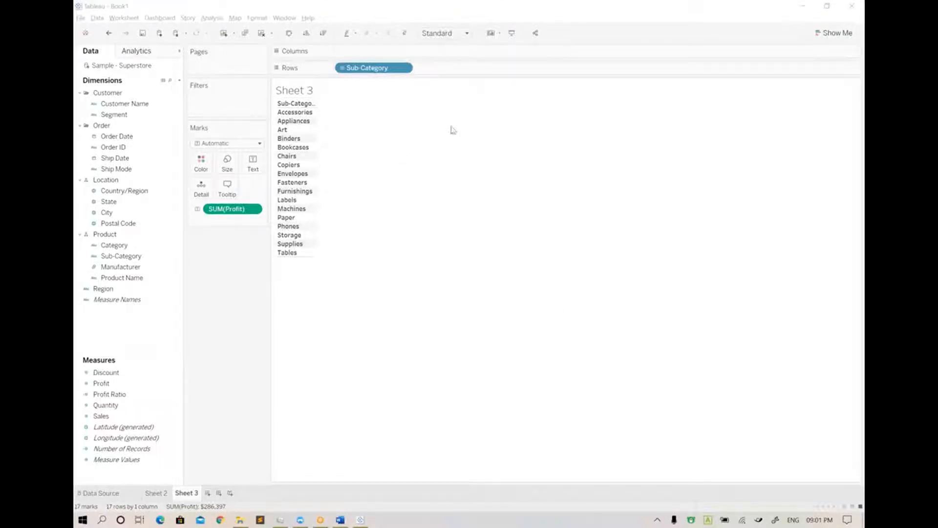
pyautogui.click(391, 201)
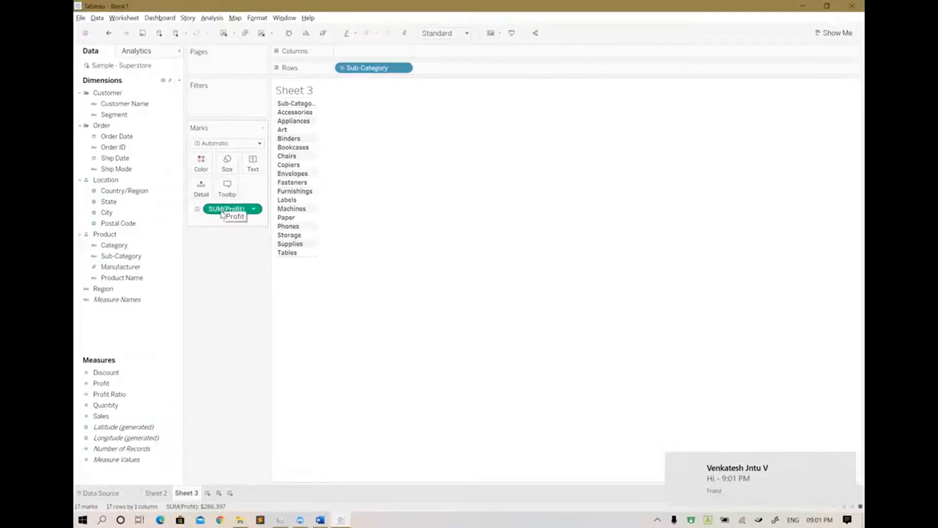
# Try to place the Profit field in the table's value area, and check the mark color options
pyautogui.moveTo(222, 213); pyautogui.dragTo(328, 166)
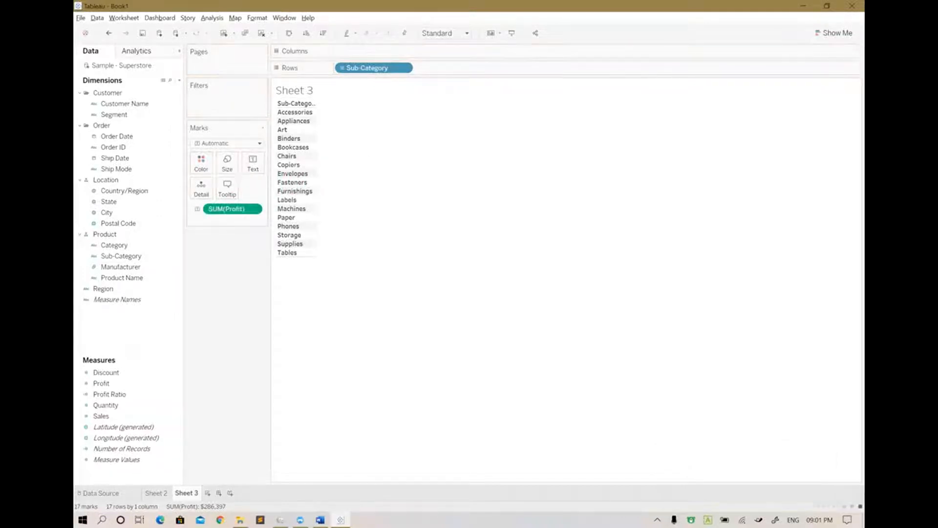
pyautogui.moveTo(225, 212); pyautogui.dragTo(339, 159)
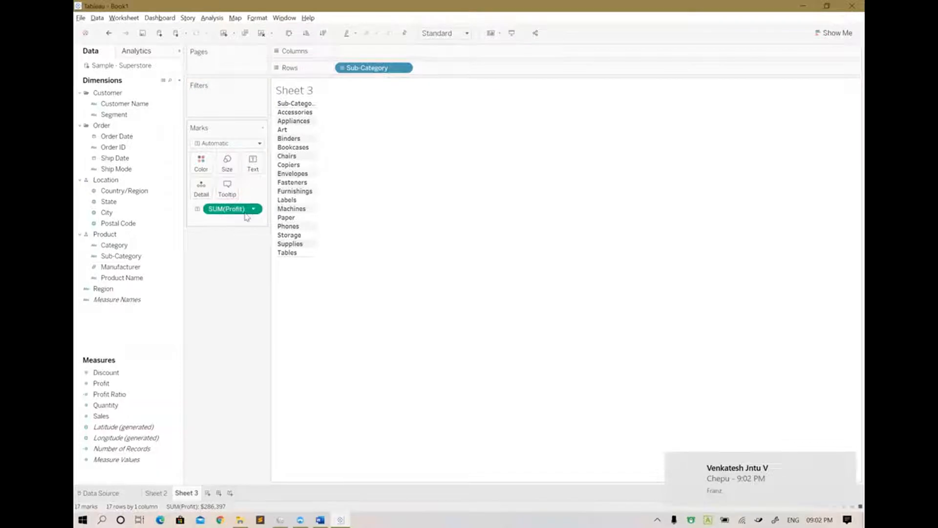
pyautogui.click(199, 169)
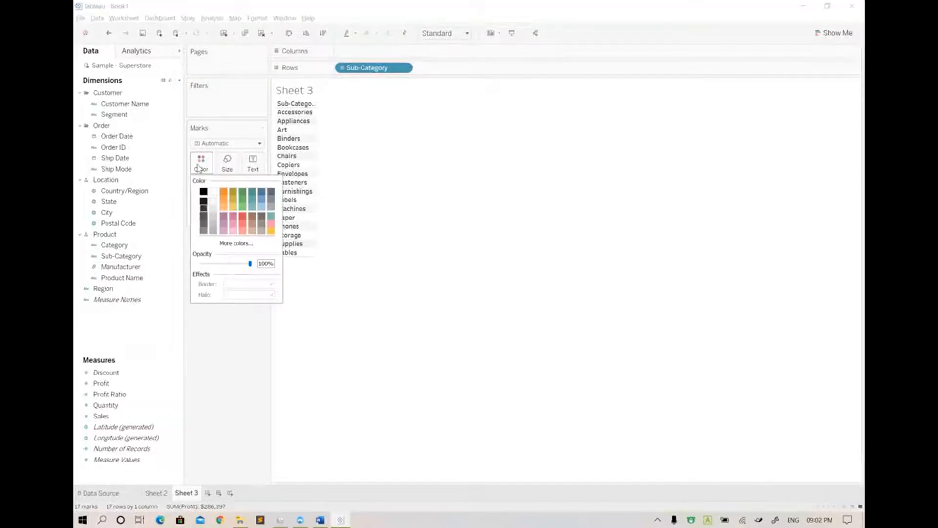
pyautogui.click(423, 286)
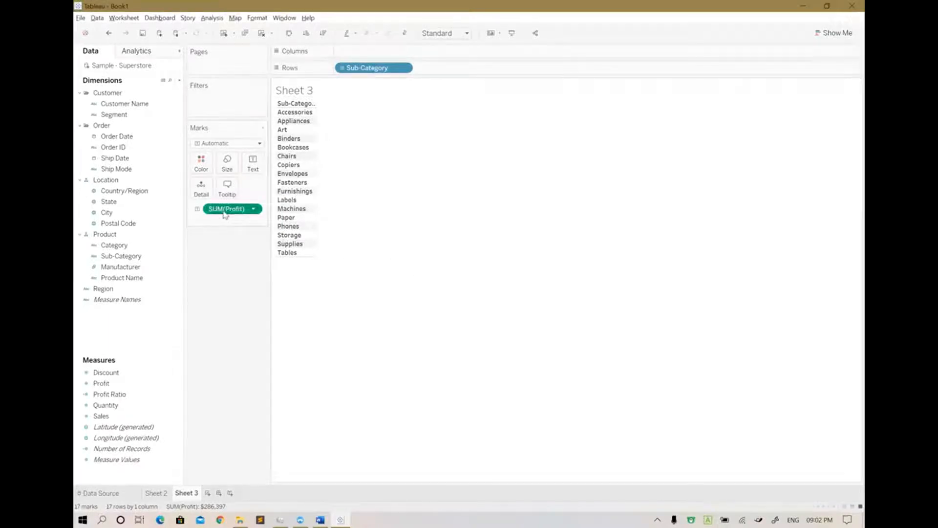
pyautogui.moveTo(225, 215); pyautogui.dragTo(341, 170)
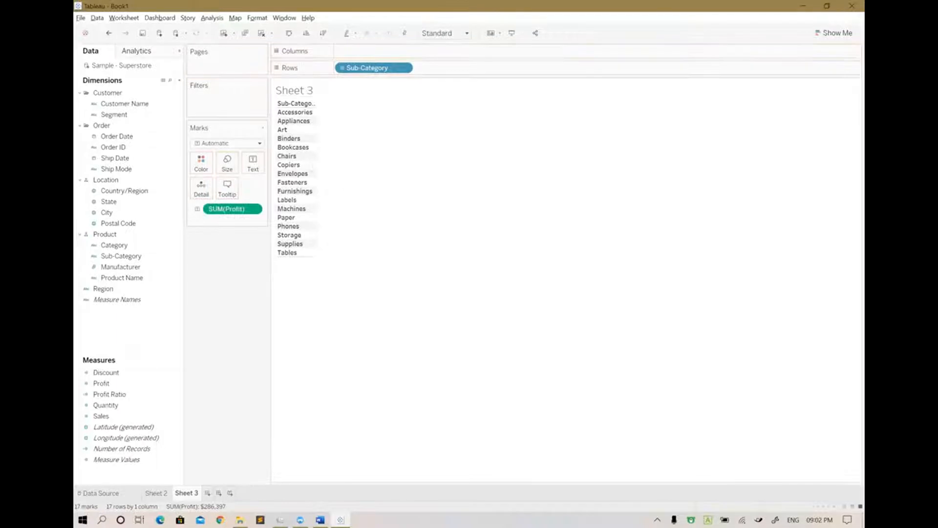
# Set the sheet to fit the Entire View and try to widen the Sub-Category column
pyautogui.click(465, 33)
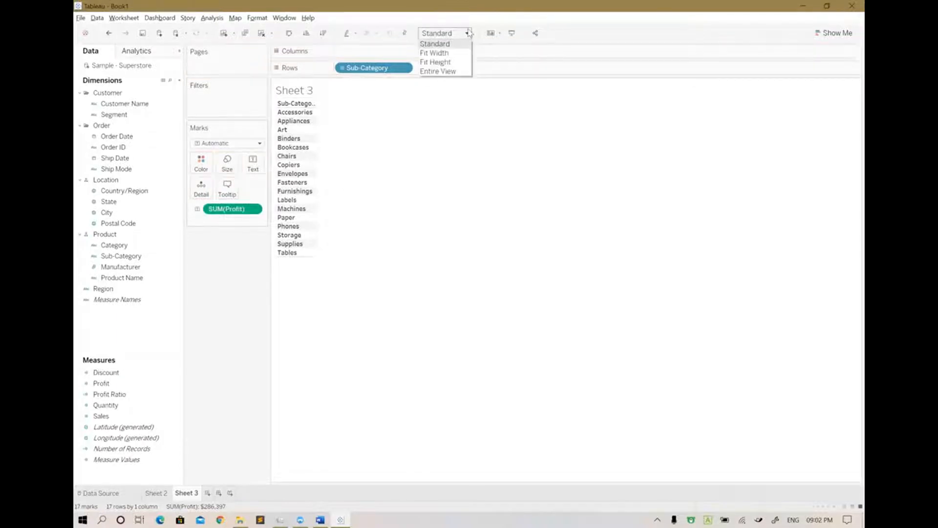
pyautogui.click(439, 71)
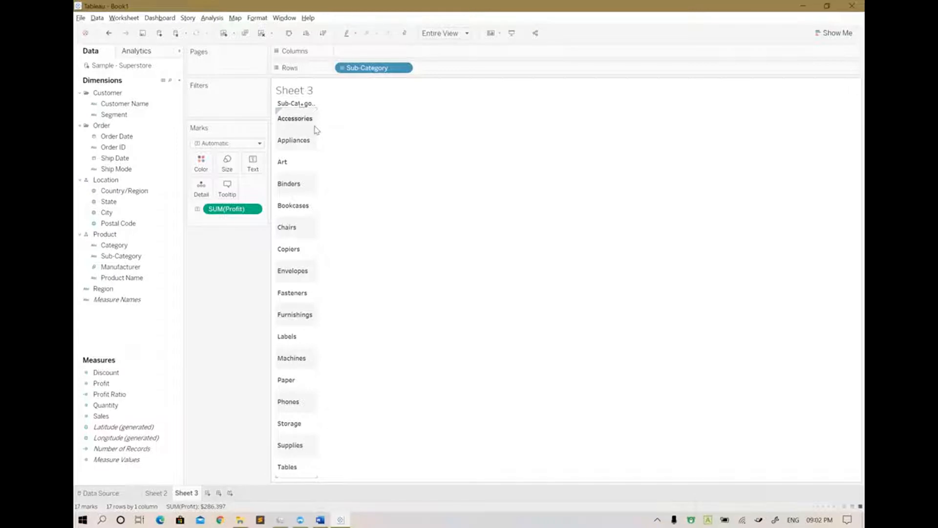
pyautogui.moveTo(318, 128); pyautogui.dragTo(366, 127)
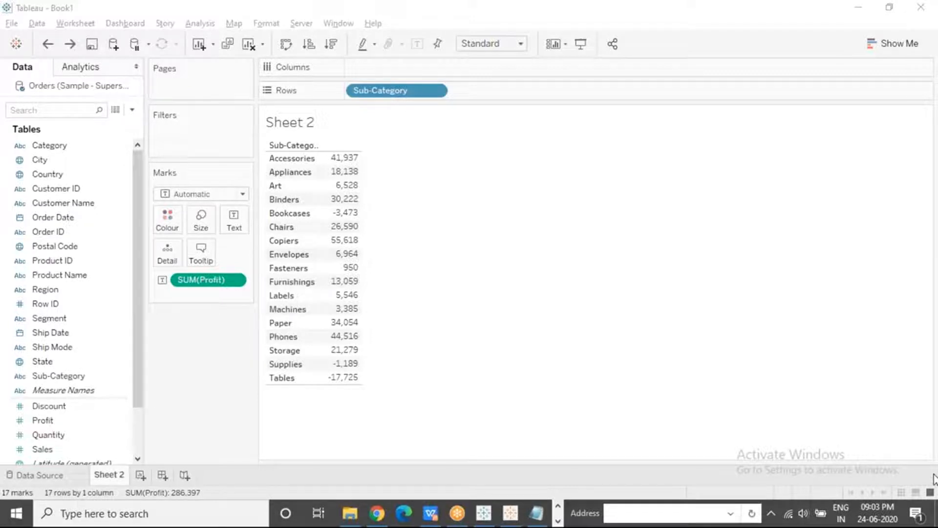
# Switch to Chrome, search for tableau desktop versions in a new tab, and open Tableau's Desktop releases page
pyautogui.click(377, 516)
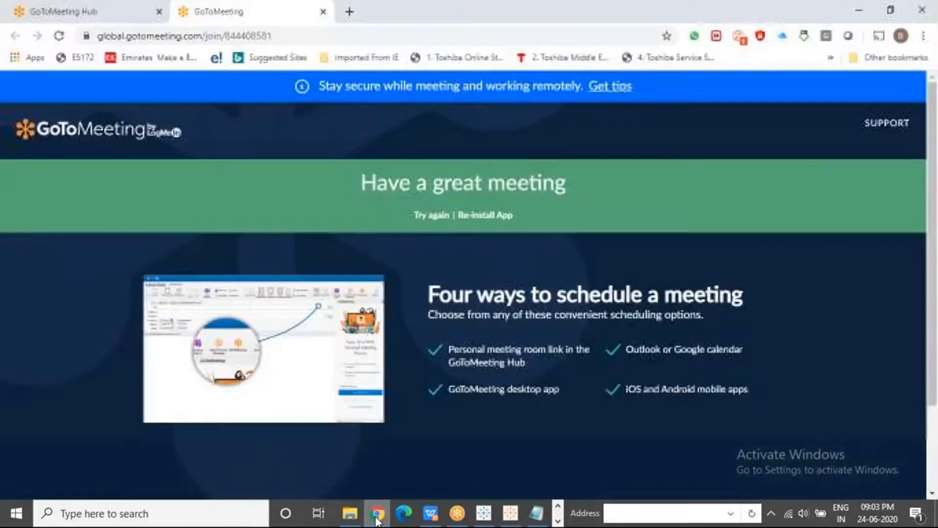
pyautogui.click(349, 12)
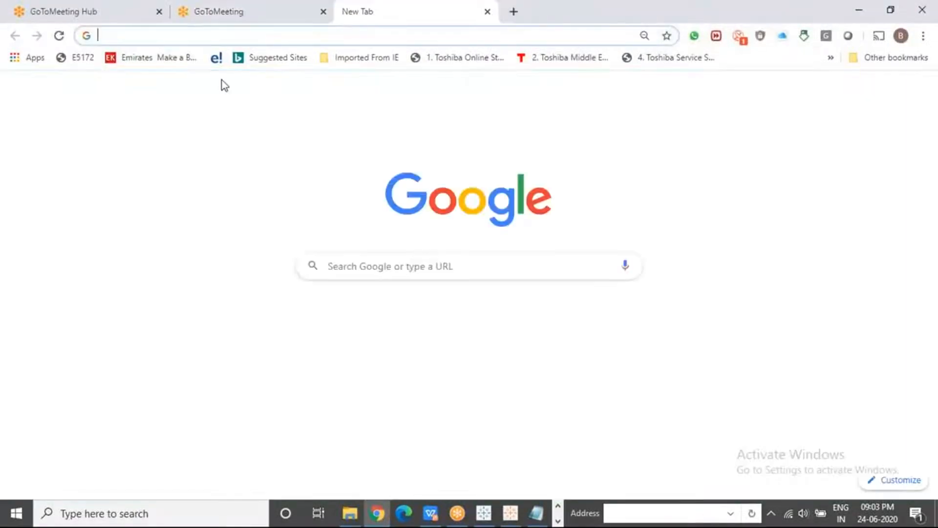
pyautogui.write('tableau ')
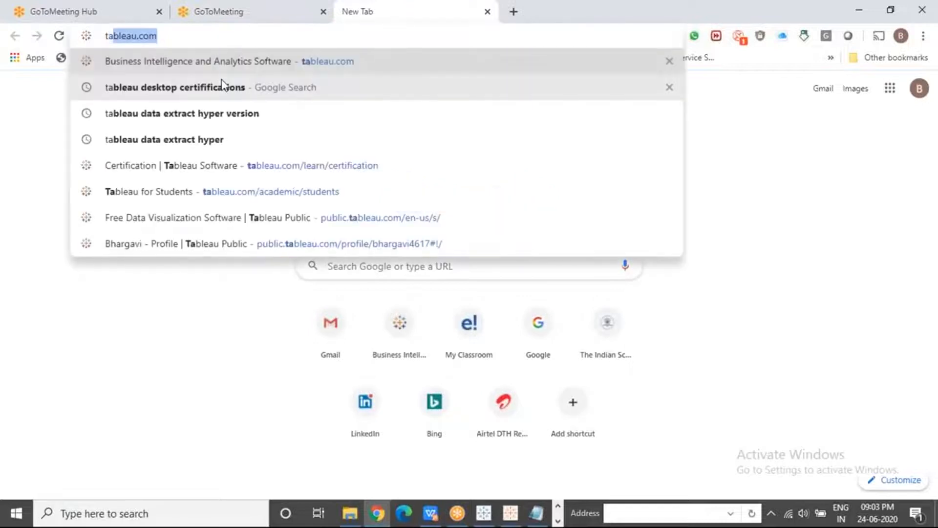
pyautogui.write('de')
pyautogui.click(195, 87)
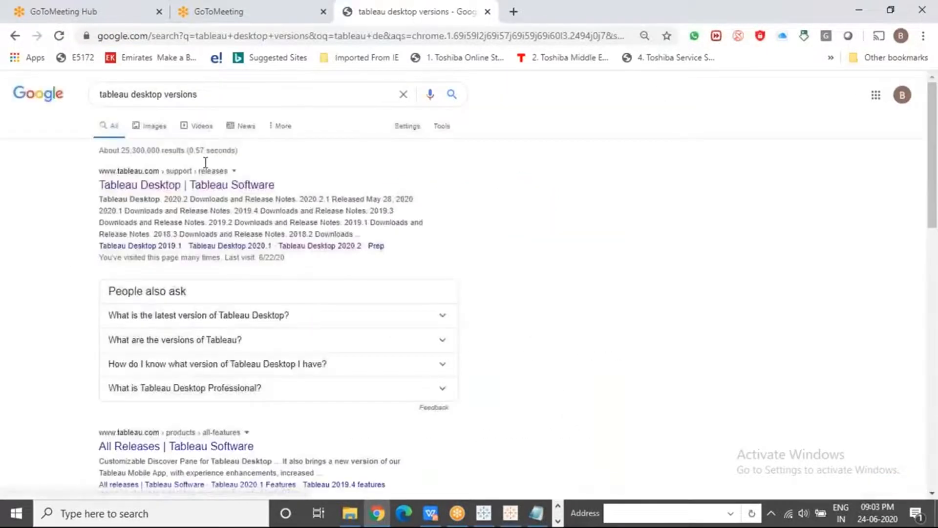
pyautogui.click(203, 186)
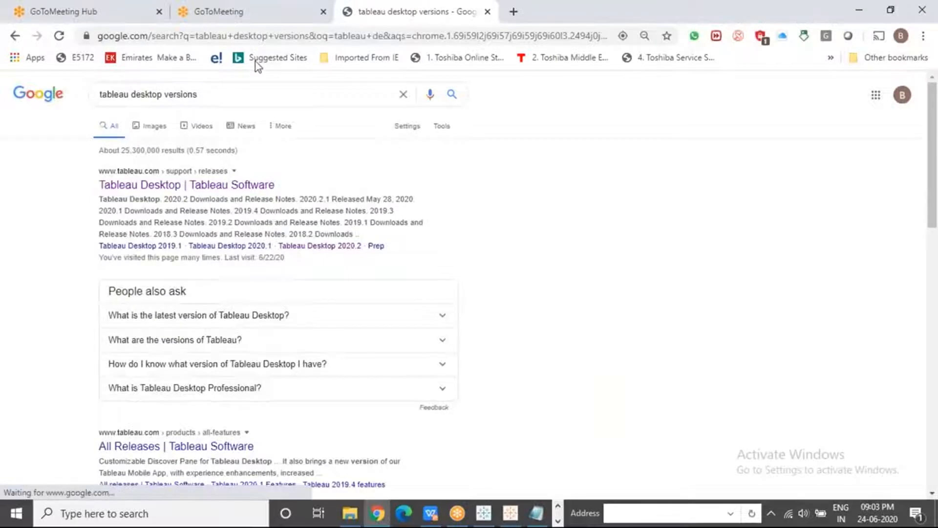
pyautogui.click(254, 37)
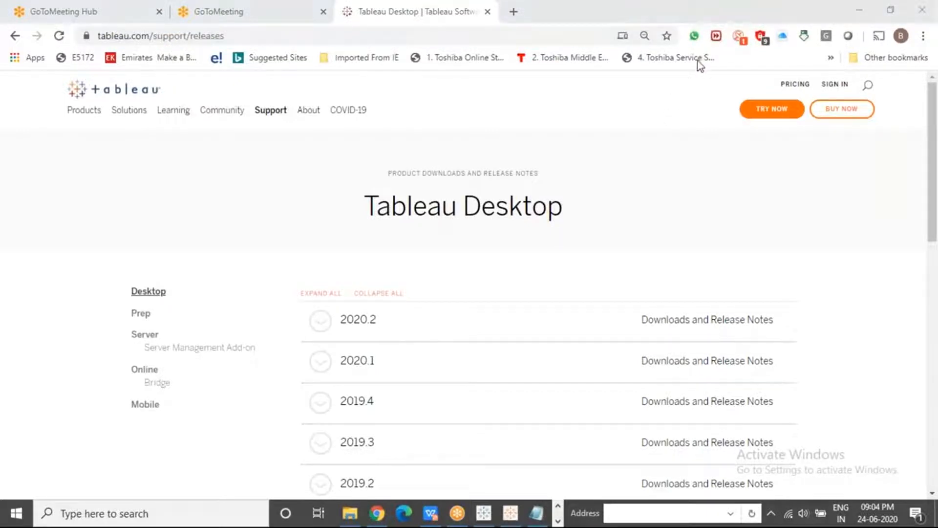
# Switch back to Tableau and add the Sales measure to the Sub-Category table beside Profit
pyautogui.click(485, 514)
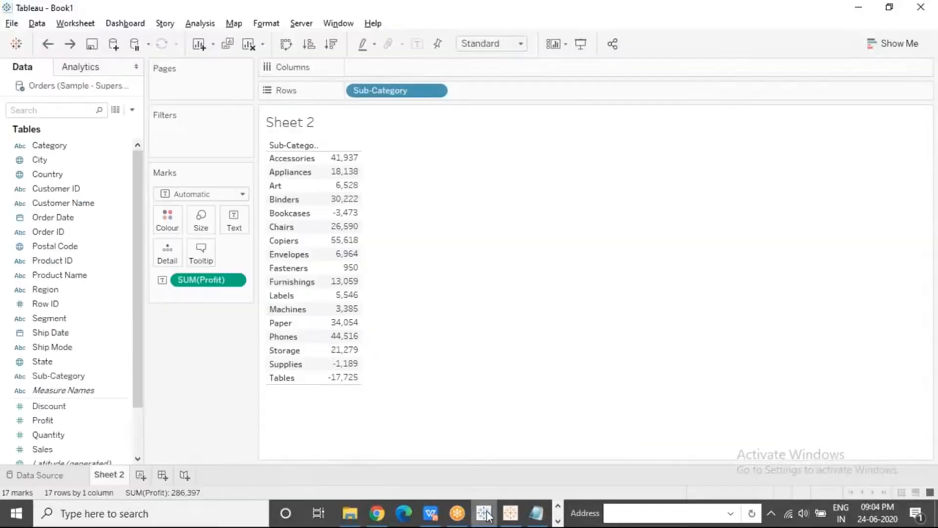
pyautogui.click(48, 453)
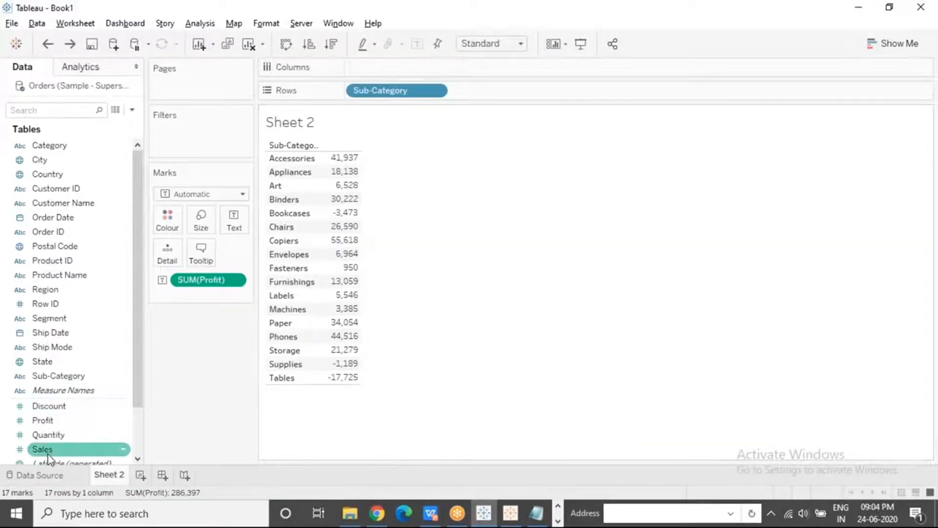
pyautogui.moveTo(48, 454); pyautogui.dragTo(336, 210)
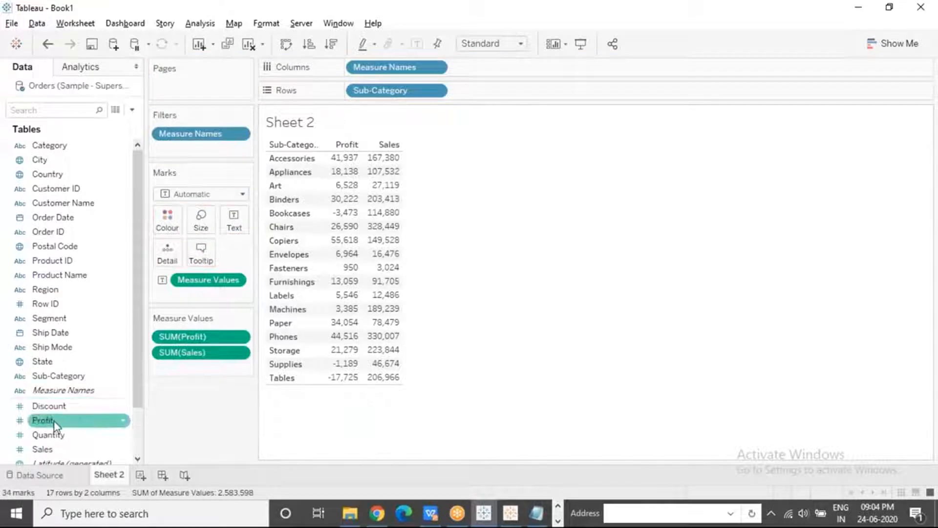
pyautogui.moveTo(54, 415)
pyautogui.mouseDown()
pyautogui.moveTo(73, 386)
pyautogui.moveTo(361, 254)
pyautogui.moveTo(60, 418)
pyautogui.mouseUp()
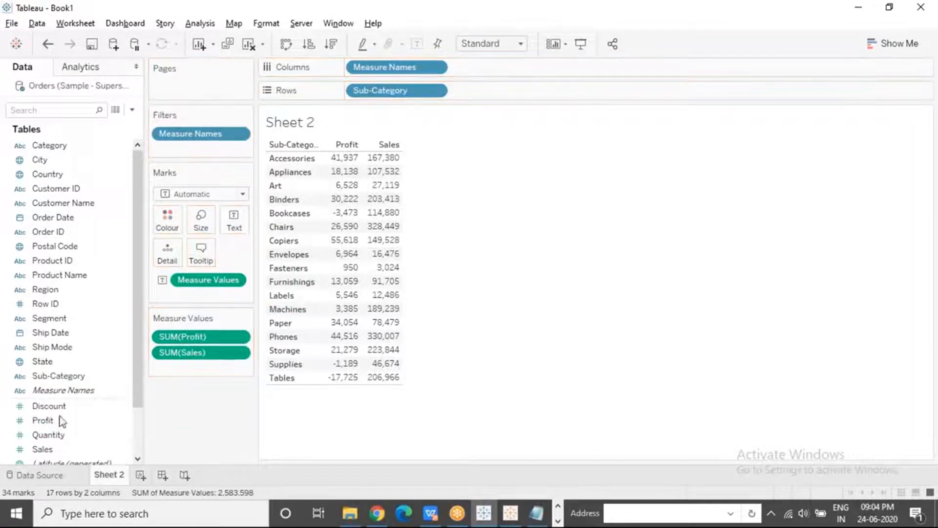
pyautogui.click(399, 276)
pyautogui.click(511, 195)
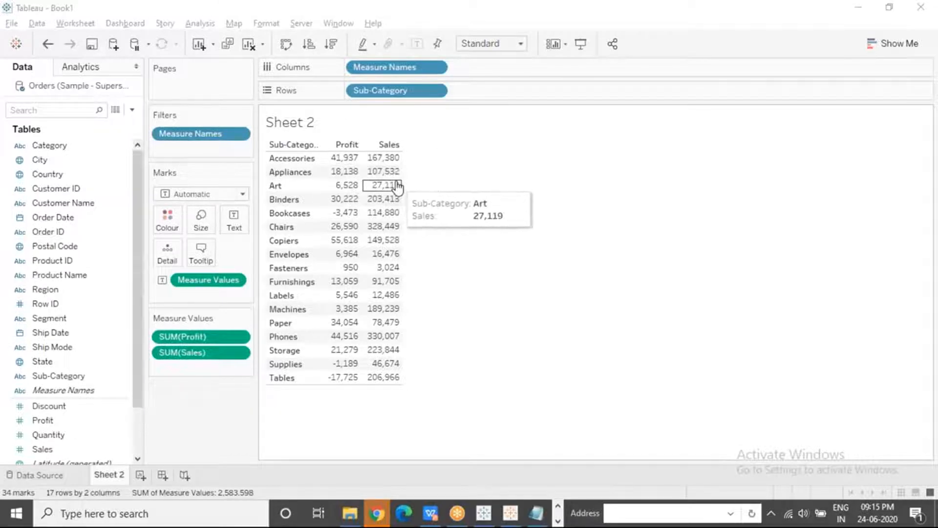
# Remove Sales from the measure values and add it to the table's value area again
pyautogui.moveTo(210, 353); pyautogui.dragTo(210, 421)
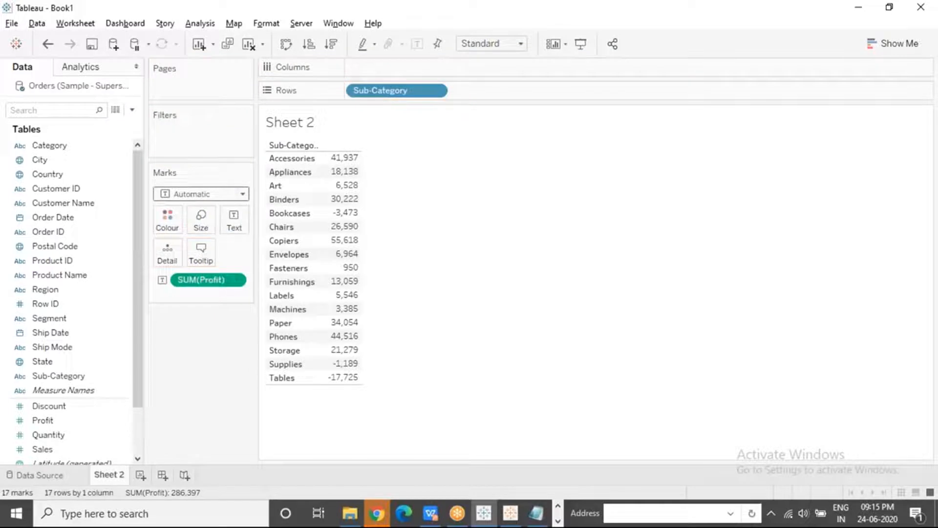
pyautogui.click(83, 449)
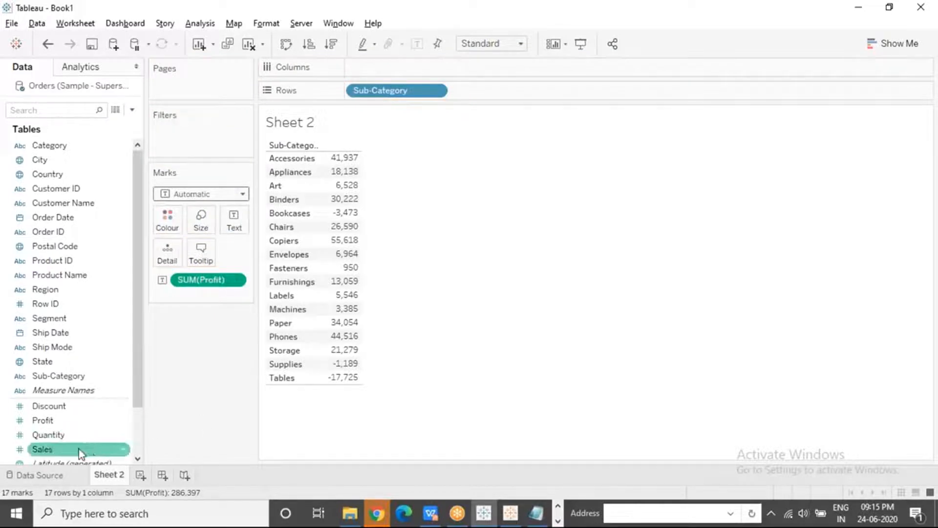
pyautogui.moveTo(80, 452); pyautogui.dragTo(347, 268)
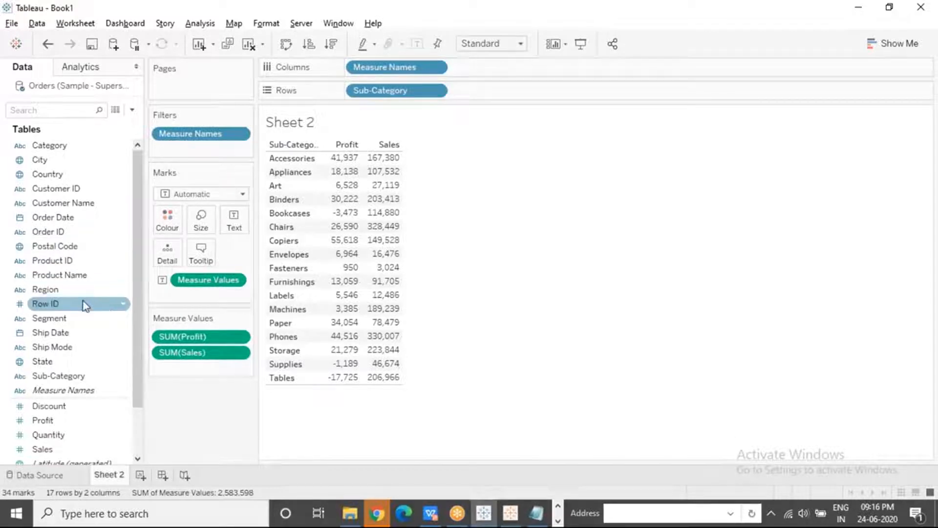
# Examine the dimensions and measures in the data source, including the generated fields Measure Names, Latitude, Longitude, Orders (Count) and Measure Values
pyautogui.moveTo(86, 306)
pyautogui.mouseDown()
pyautogui.moveTo(75, 356)
pyautogui.moveTo(77, 302)
pyautogui.mouseUp()
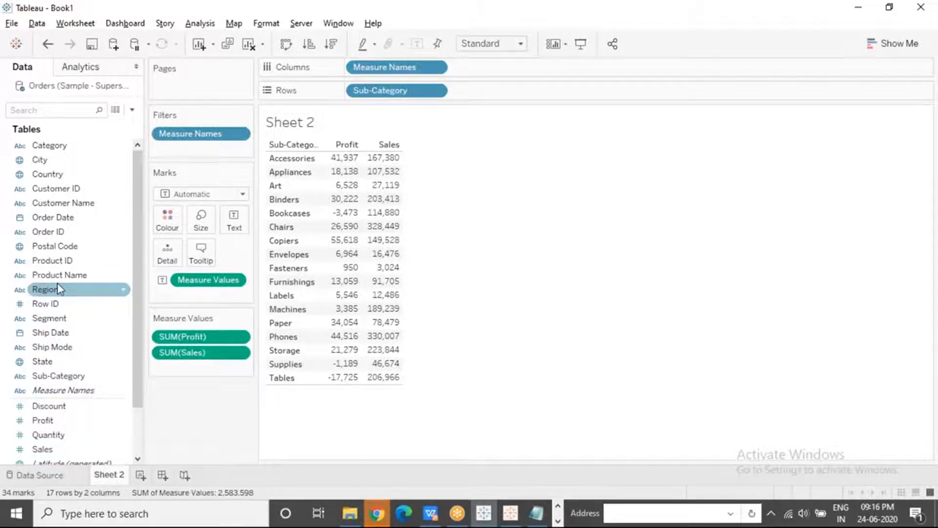
pyautogui.click(65, 219)
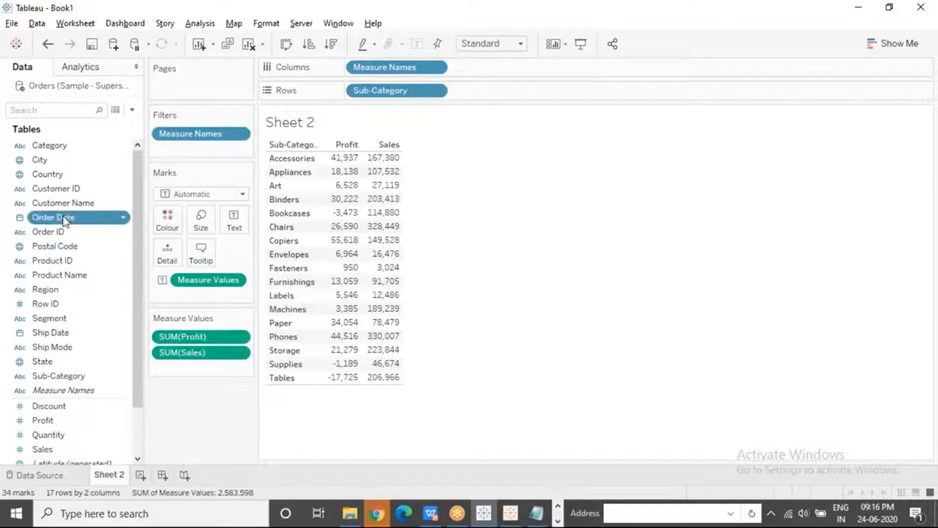
pyautogui.click(69, 421)
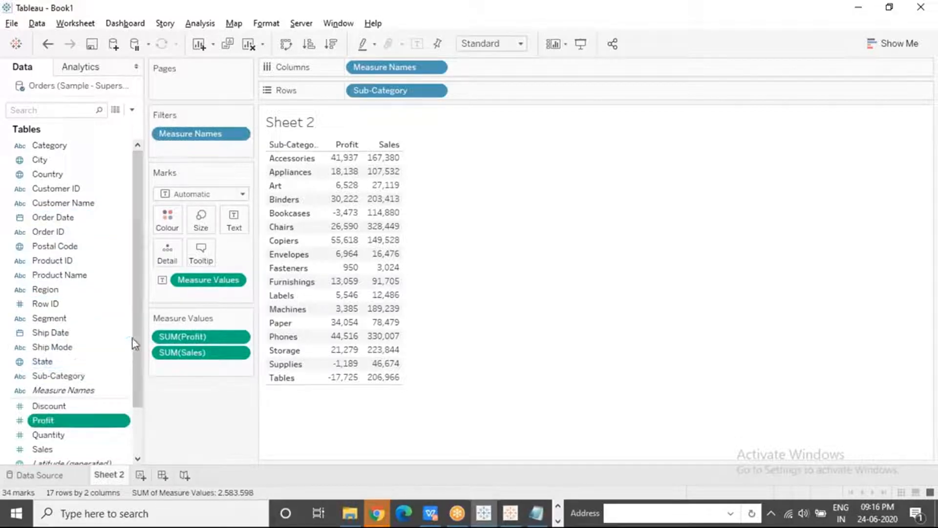
pyautogui.moveTo(135, 336); pyautogui.dragTo(135, 400)
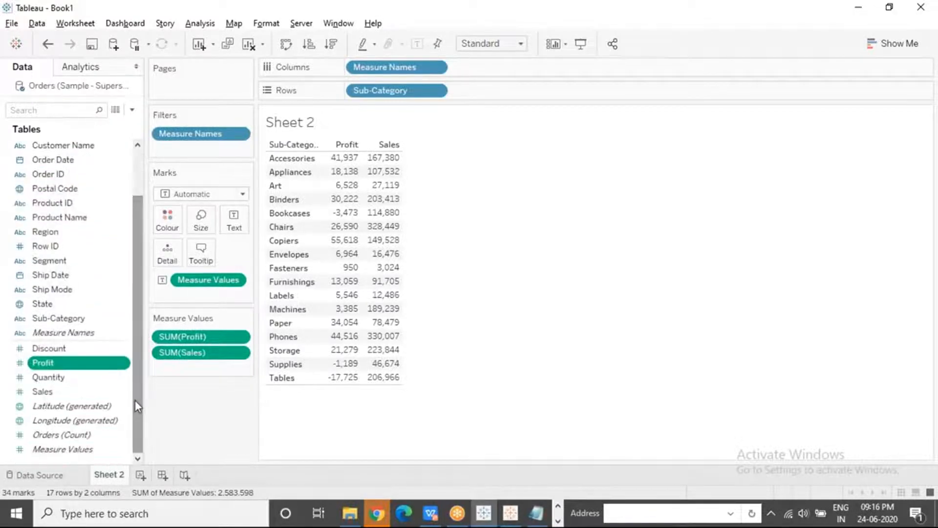
pyautogui.click(92, 333)
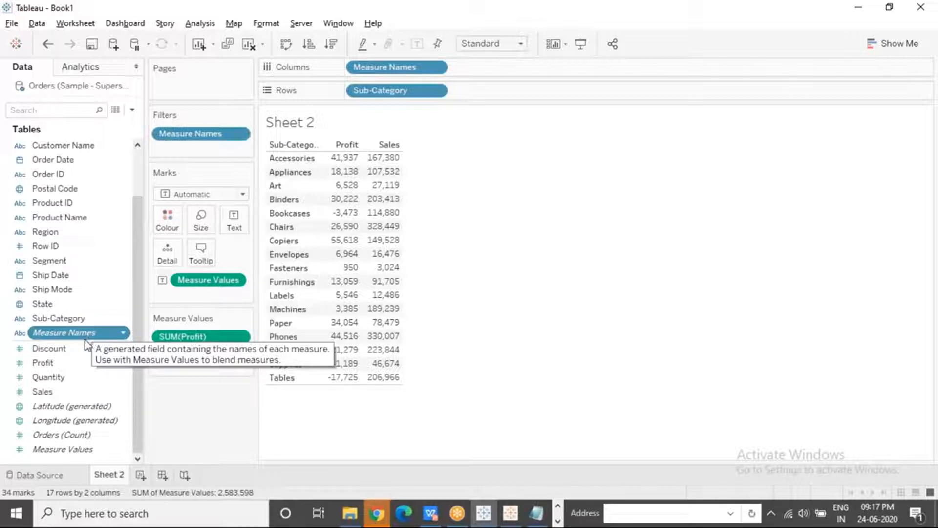
pyautogui.click(83, 449)
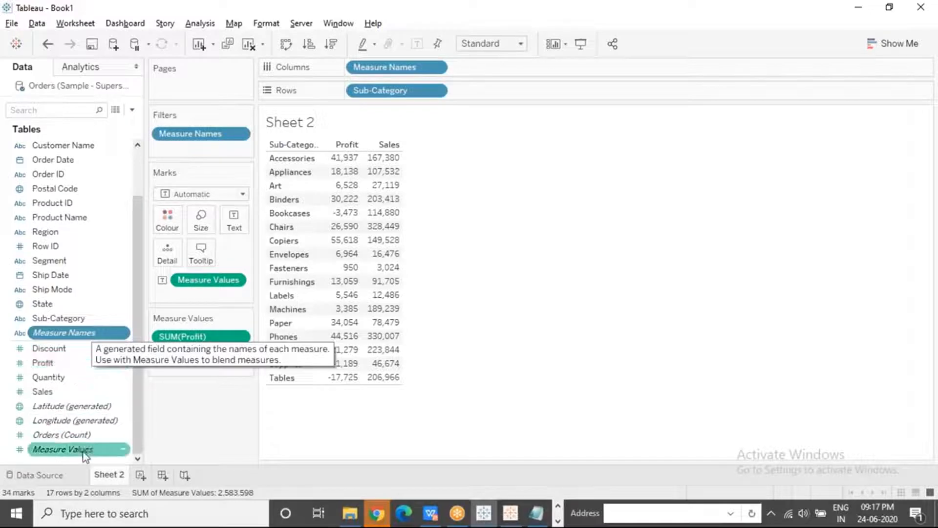
pyautogui.click(107, 434)
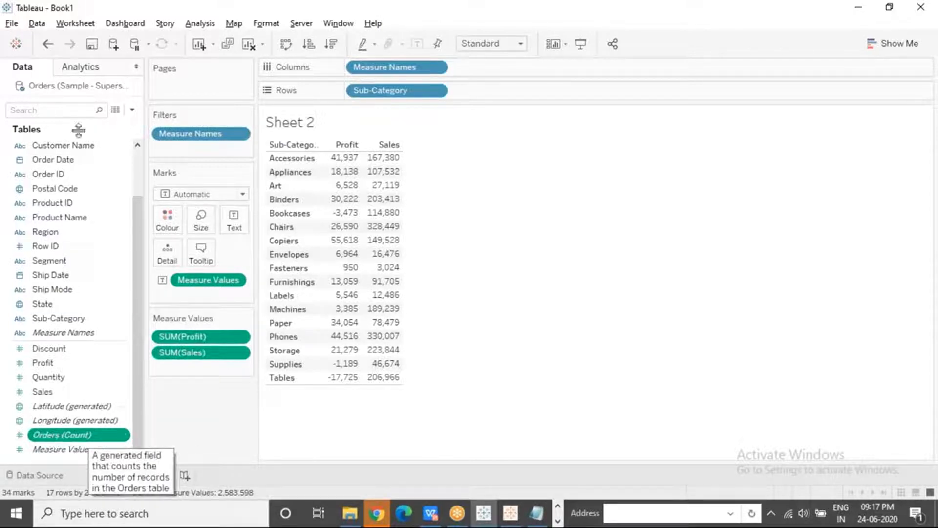
pyautogui.click(98, 410)
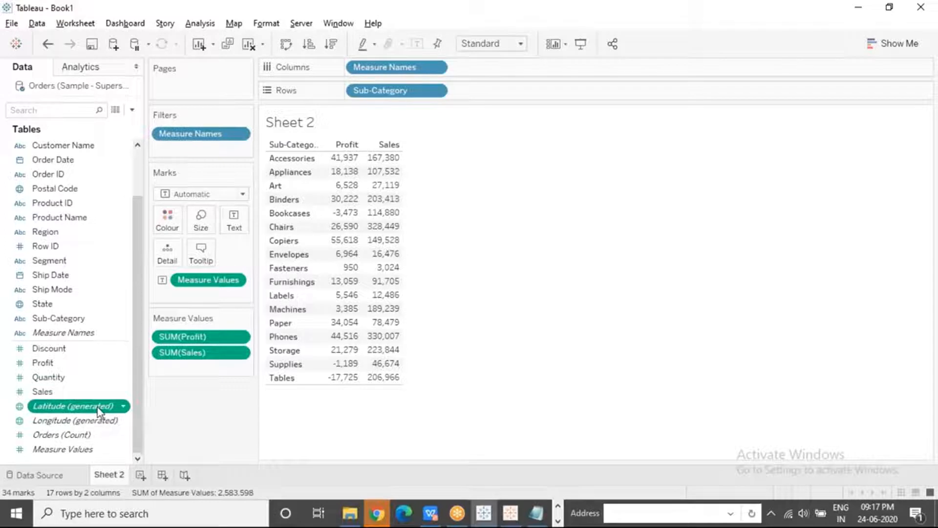
pyautogui.click(72, 423)
pyautogui.click(71, 436)
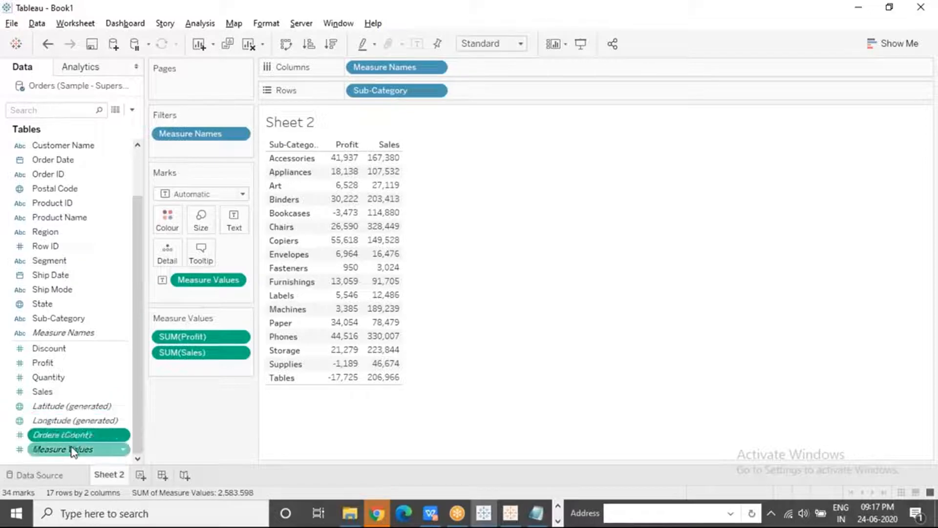
pyautogui.click(72, 450)
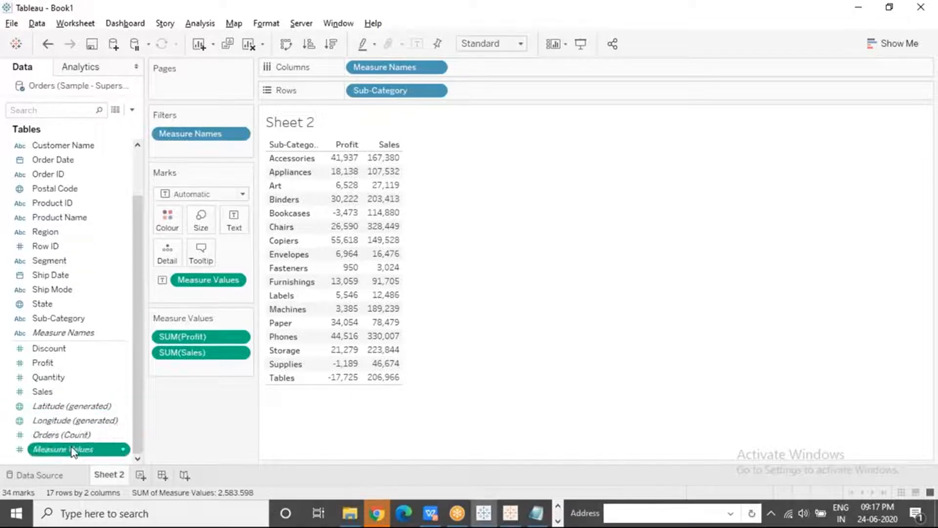
# Compare Measure Names with Measure Values and the other generated fields in the field list
pyautogui.click(82, 335)
pyautogui.click(80, 293)
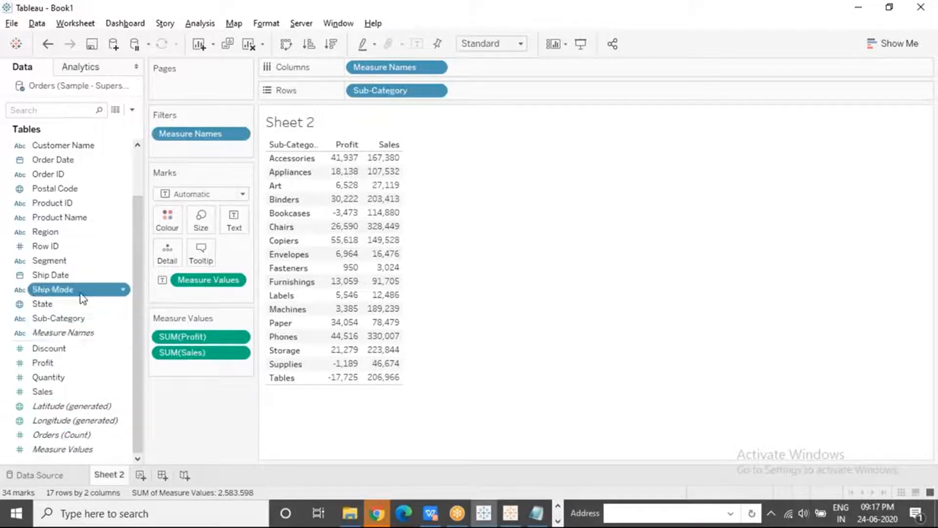
pyautogui.click(85, 337)
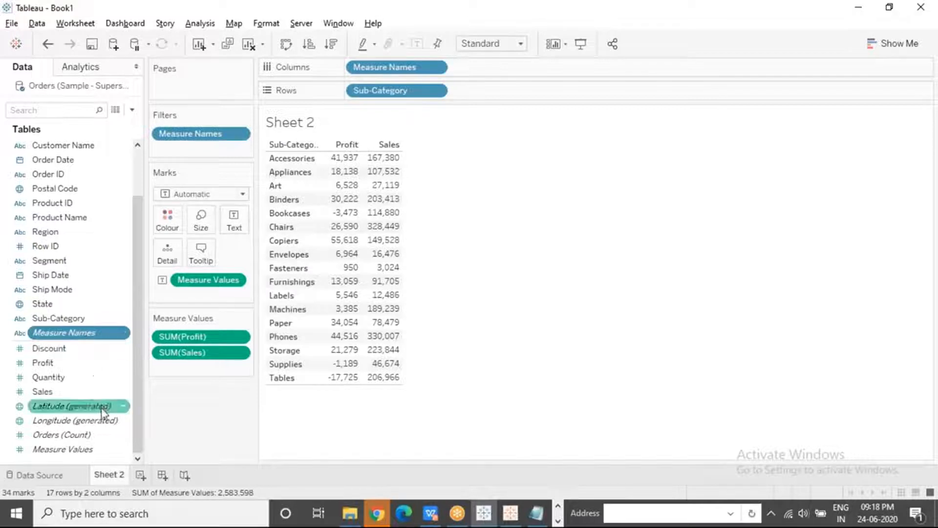
pyautogui.click(103, 449)
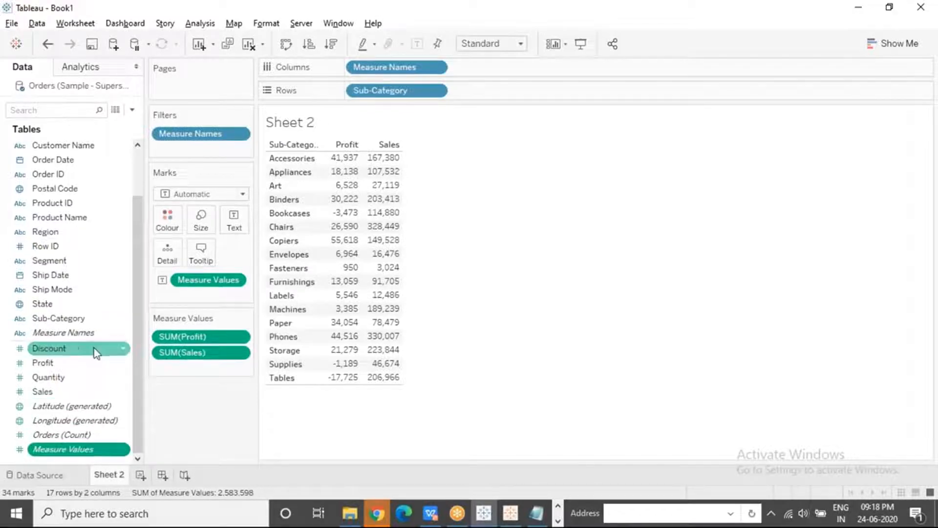
pyautogui.click(111, 434)
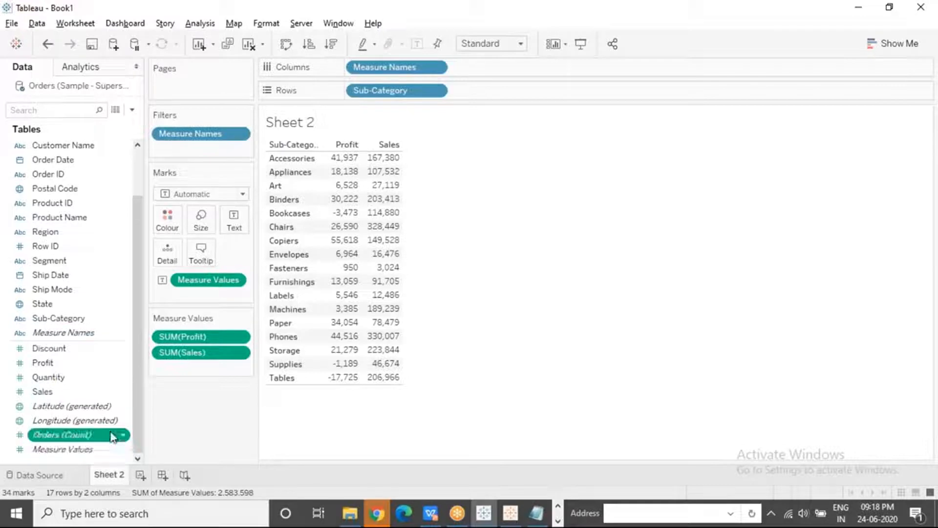
pyautogui.click(92, 407)
pyautogui.click(94, 422)
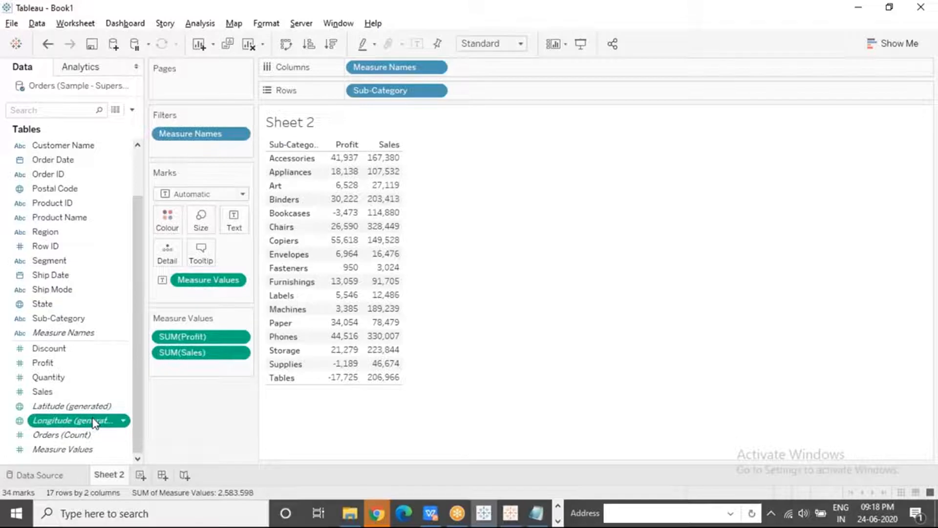
pyautogui.click(90, 333)
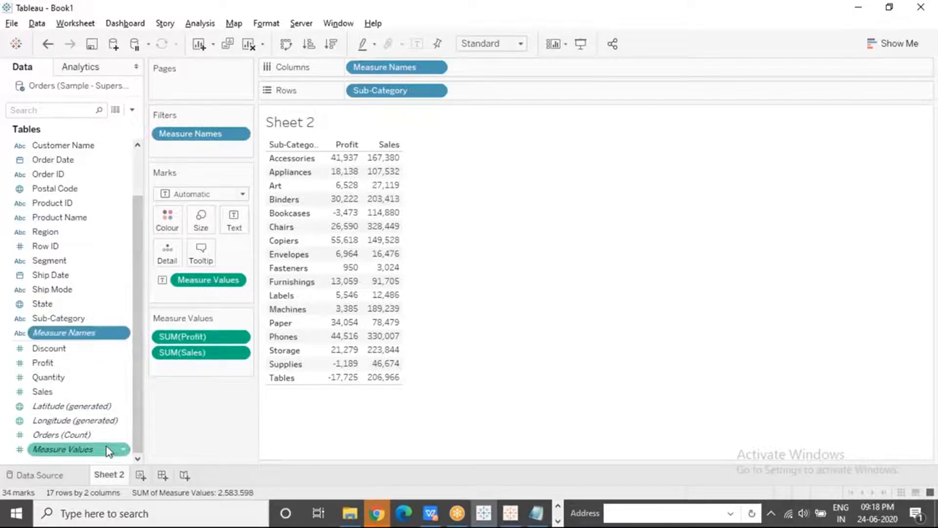
pyautogui.click(99, 433)
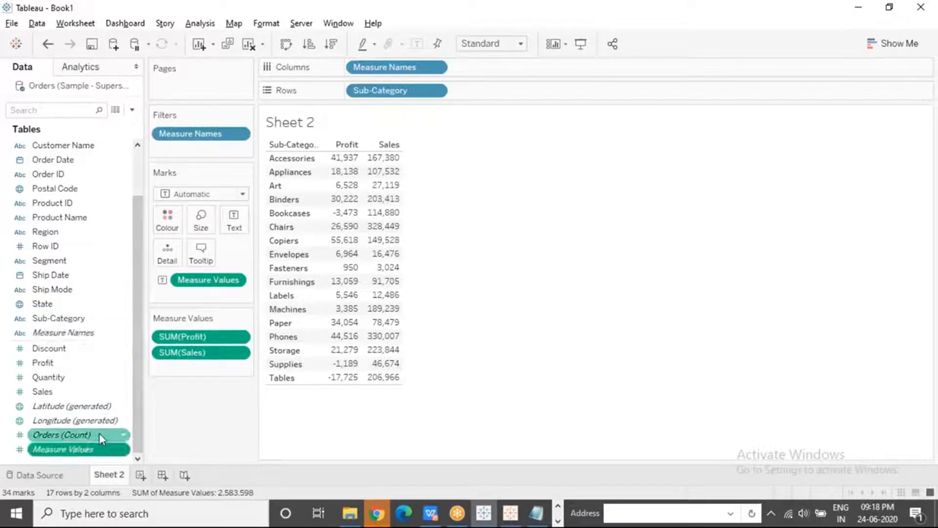
pyautogui.click(90, 333)
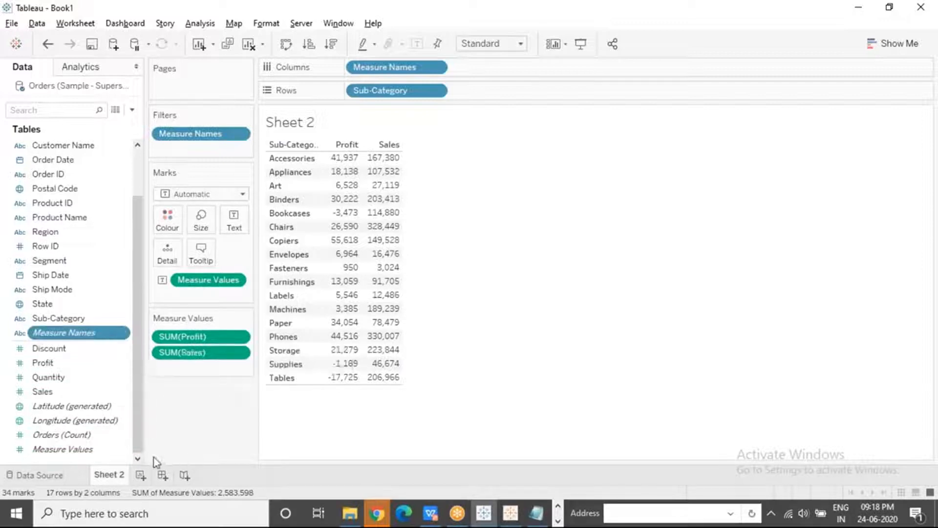
# Create a new worksheet with Measure Names on rows and Measure Values as the text marks
pyautogui.click(140, 476)
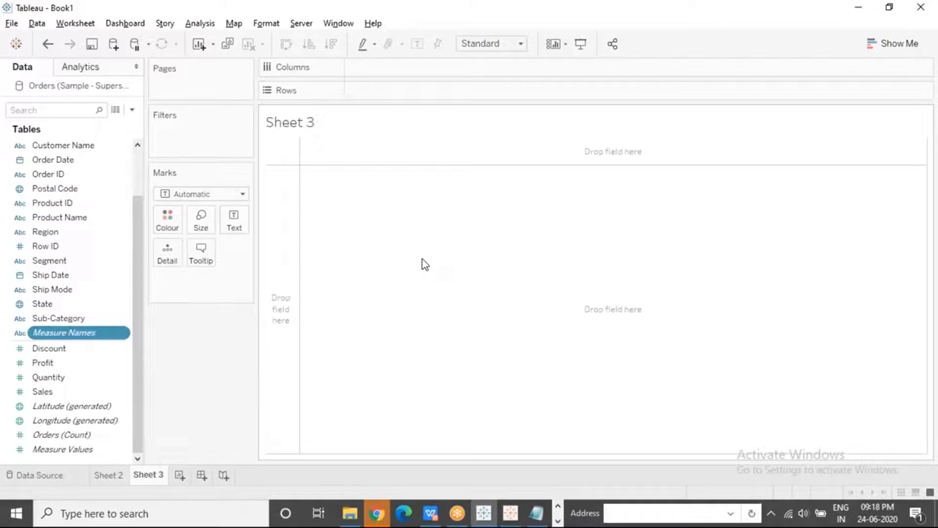
pyautogui.moveTo(80, 335); pyautogui.dragTo(397, 92)
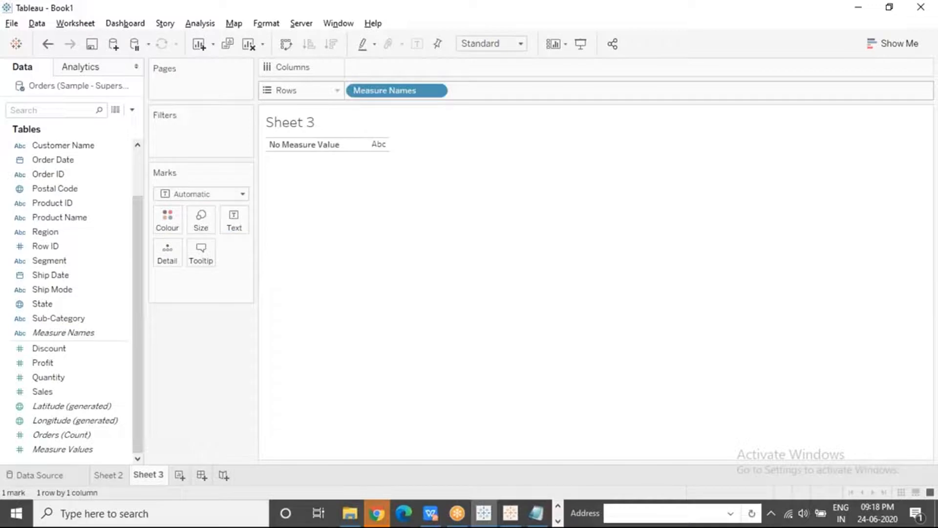
pyautogui.click(298, 145)
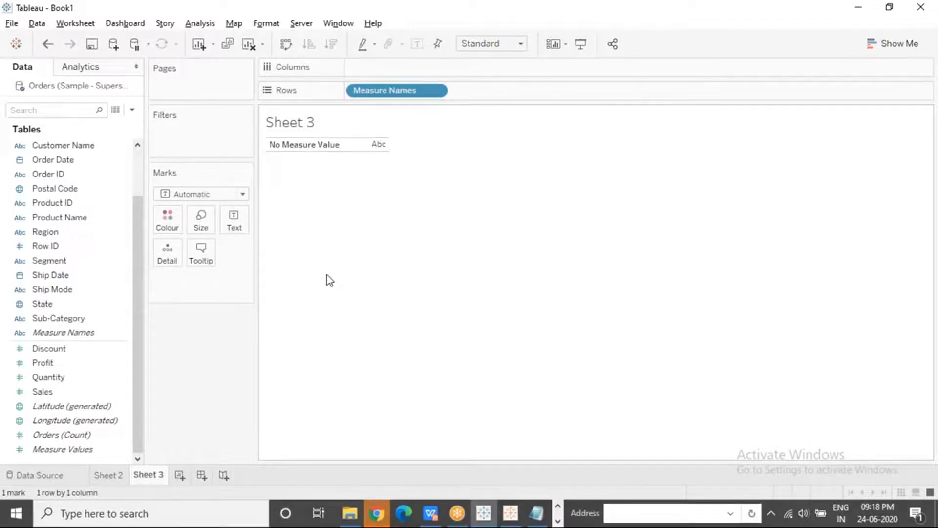
pyautogui.moveTo(80, 451); pyautogui.dragTo(233, 223)
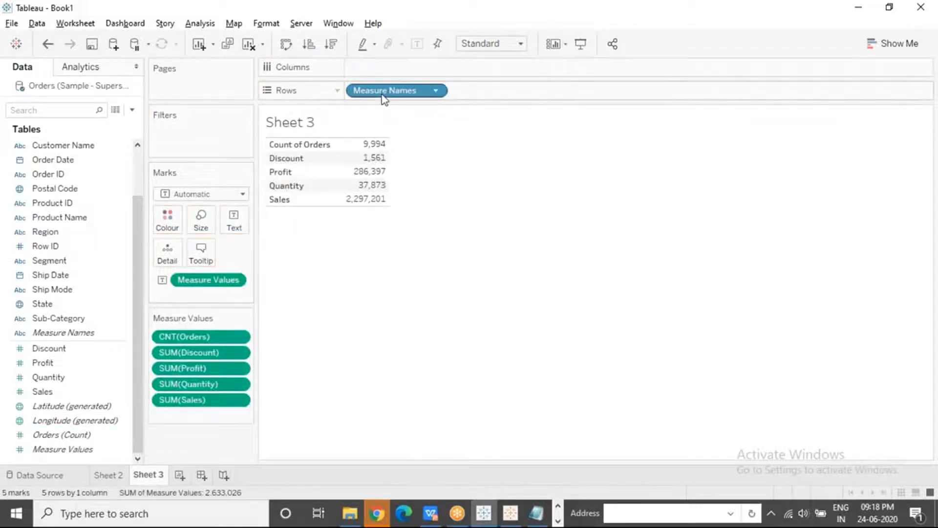
# Highlight the Count of Orders, Discount, Profit and Quantity rows in turn, and clear the selection
pyautogui.click(305, 145)
pyautogui.click(295, 162)
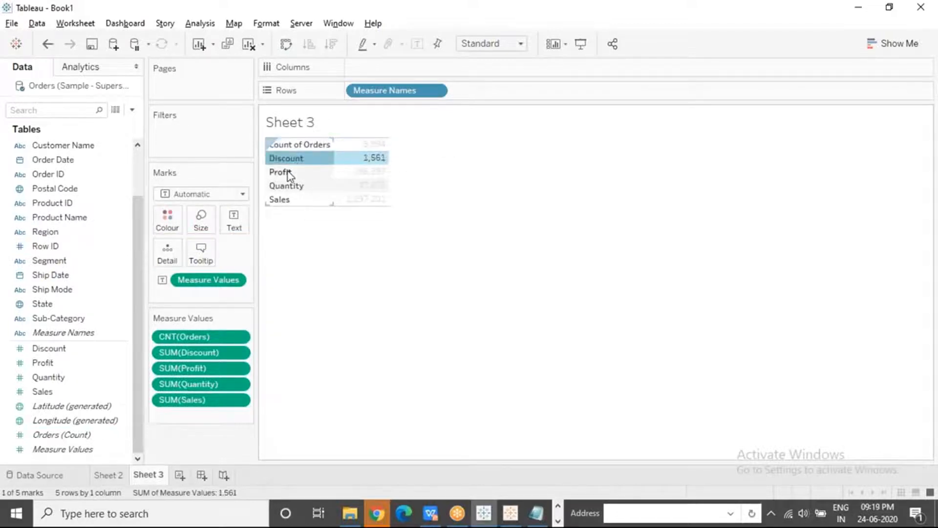
pyautogui.click(288, 171)
pyautogui.click(286, 187)
pyautogui.click(299, 336)
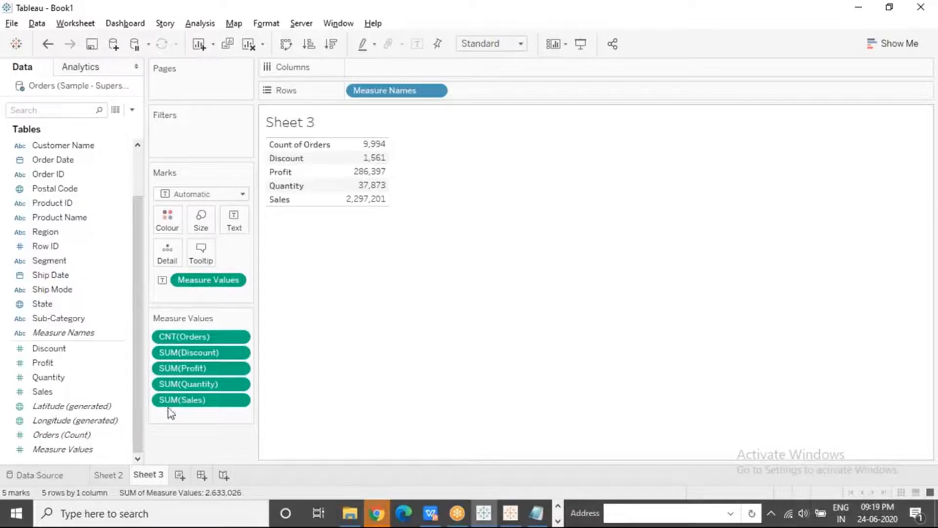
# Compare the Sheet 2 table with Sheet 3 and inspect the Count of Orders value
pyautogui.click(109, 476)
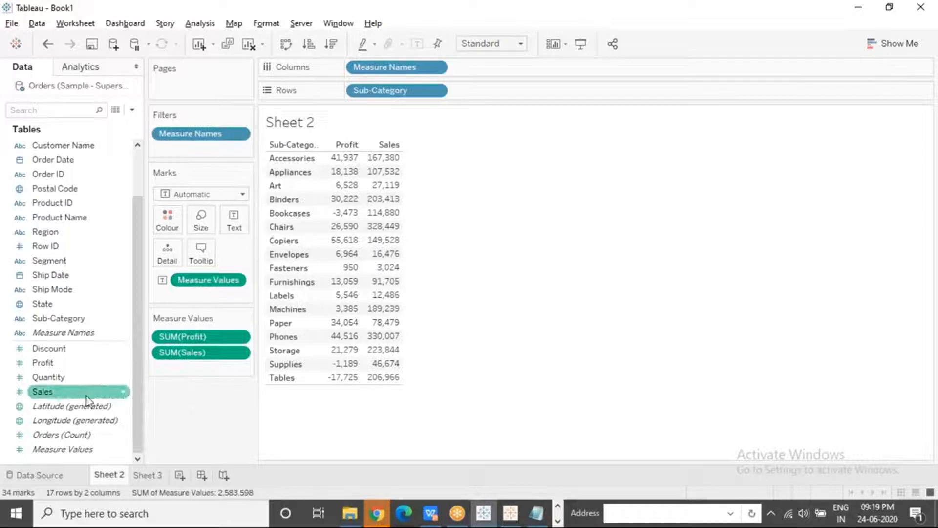
pyautogui.click(149, 475)
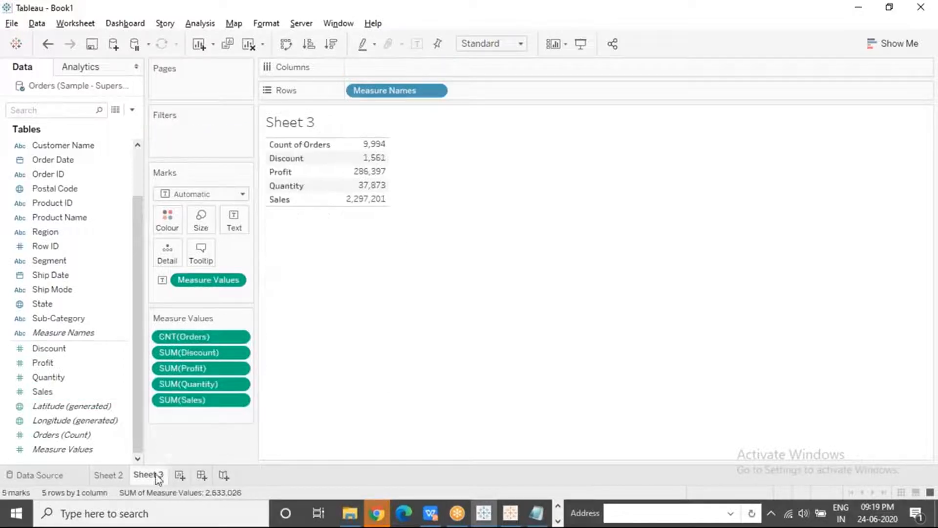
pyautogui.click(368, 147)
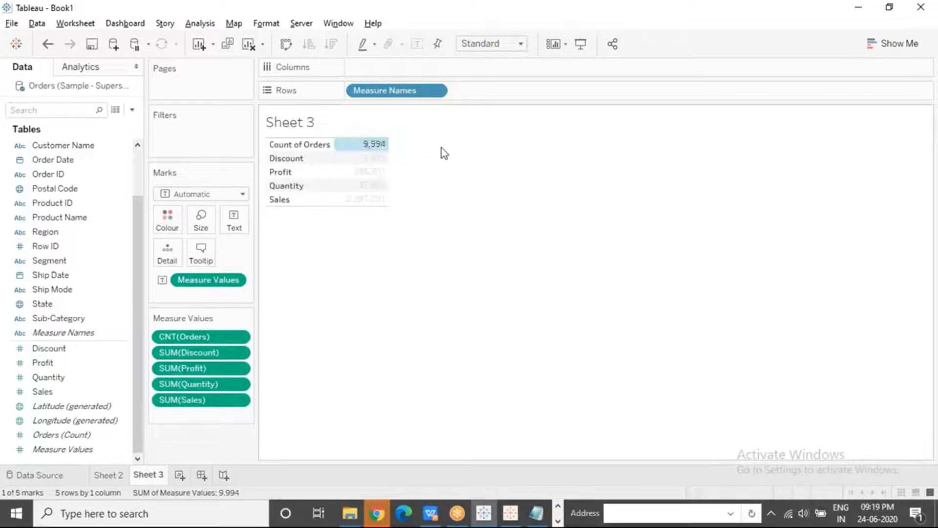
# Clear the selection on Sheet 3 and add the Orders (Count) field to the Sub-Category table on Sheet 2
pyautogui.moveTo(377, 149)
pyautogui.click(406, 316)
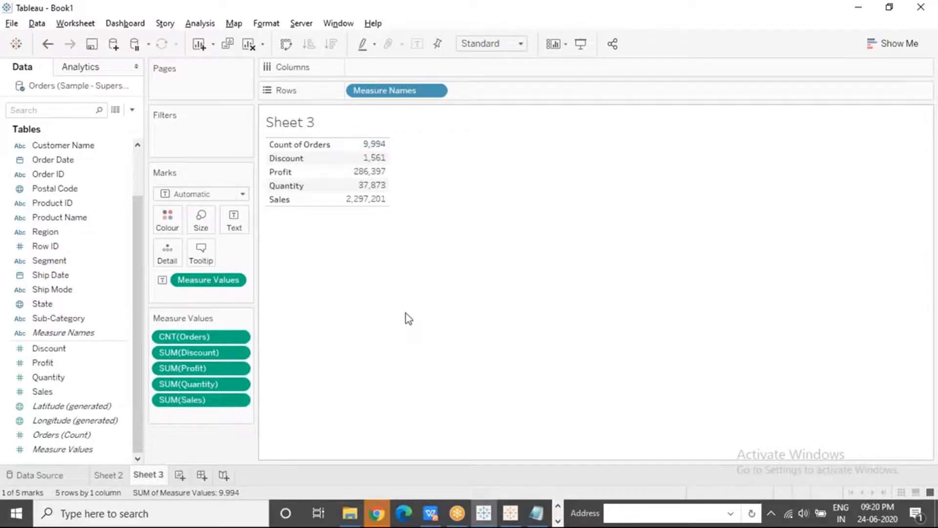
pyautogui.click(115, 475)
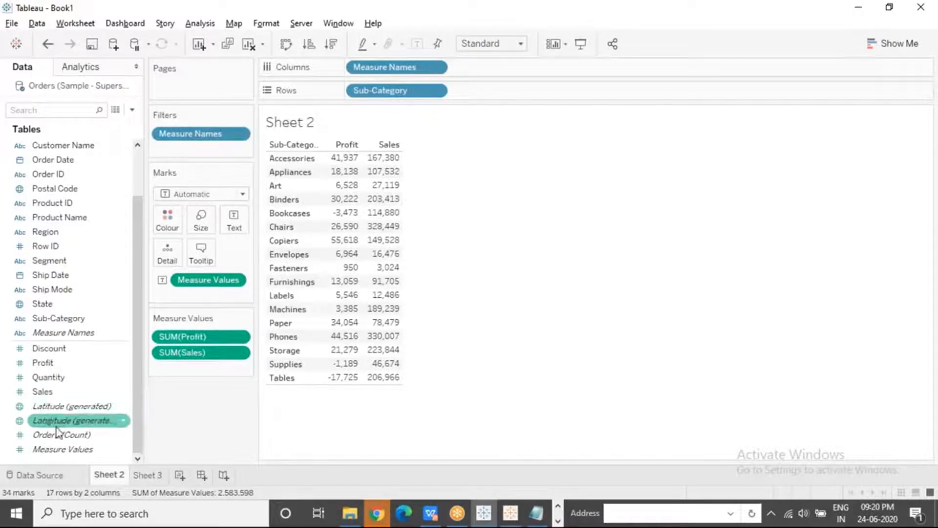
pyautogui.moveTo(58, 435); pyautogui.dragTo(350, 195)
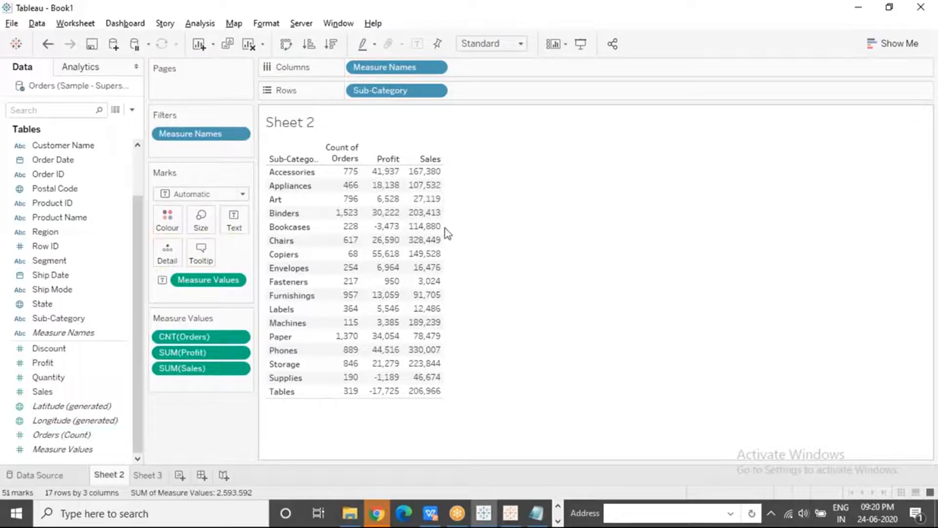
# Inspect the Count of Orders values for Accessories, Appliances, Art and Binders in turn, and clear the selection
pyautogui.click(348, 172)
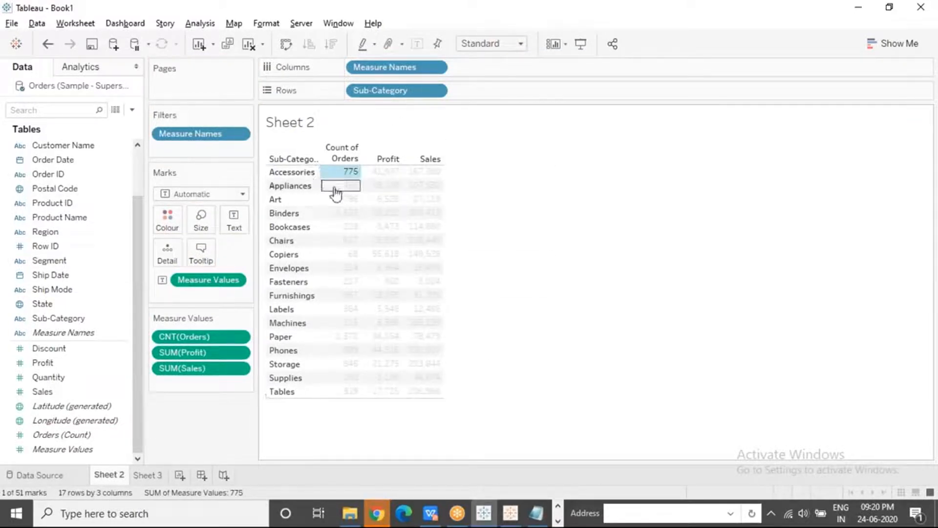
pyautogui.click(344, 193)
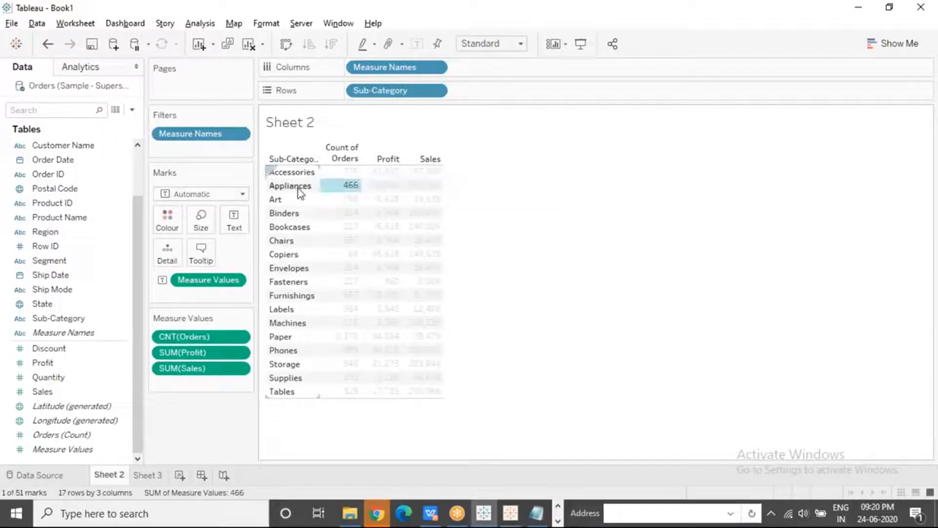
pyautogui.click(338, 200)
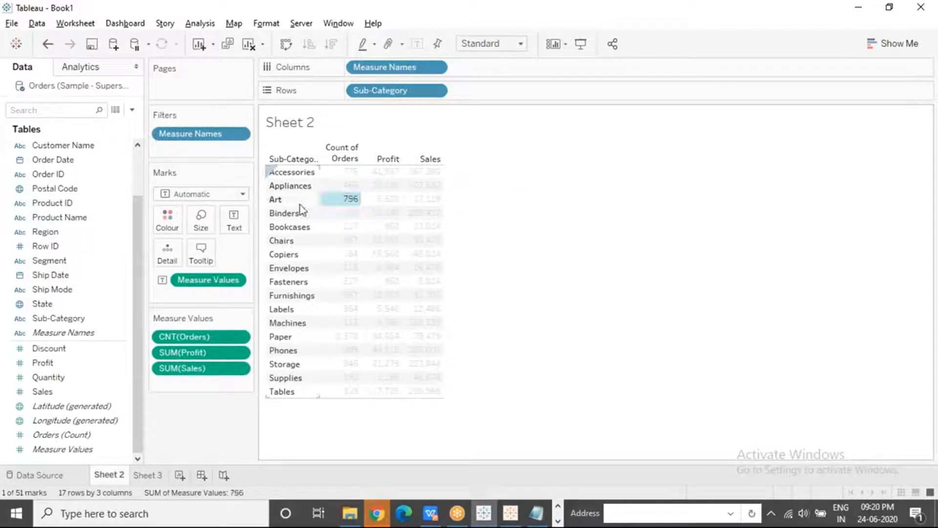
pyautogui.click(337, 215)
pyautogui.click(527, 400)
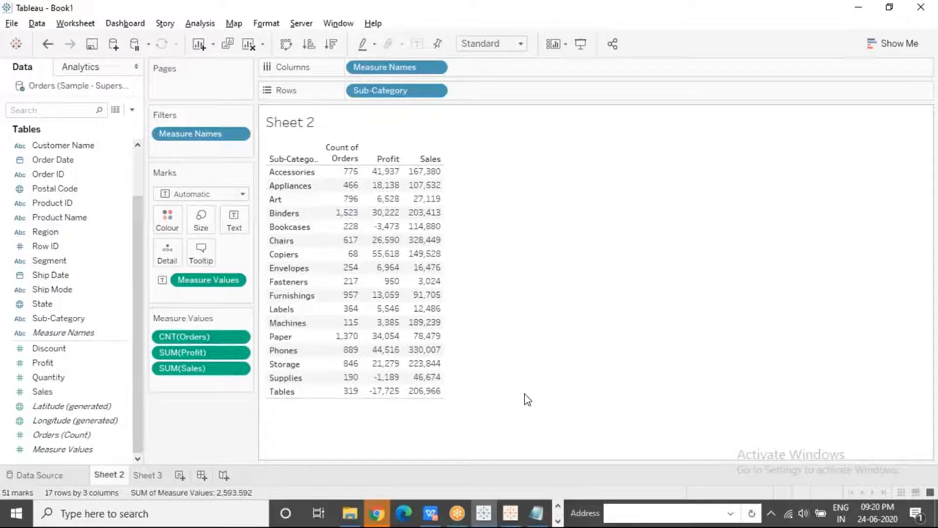
# Add the Discount and Quantity measures to the Sub-Category table on Sheet 2
pyautogui.click(76, 364)
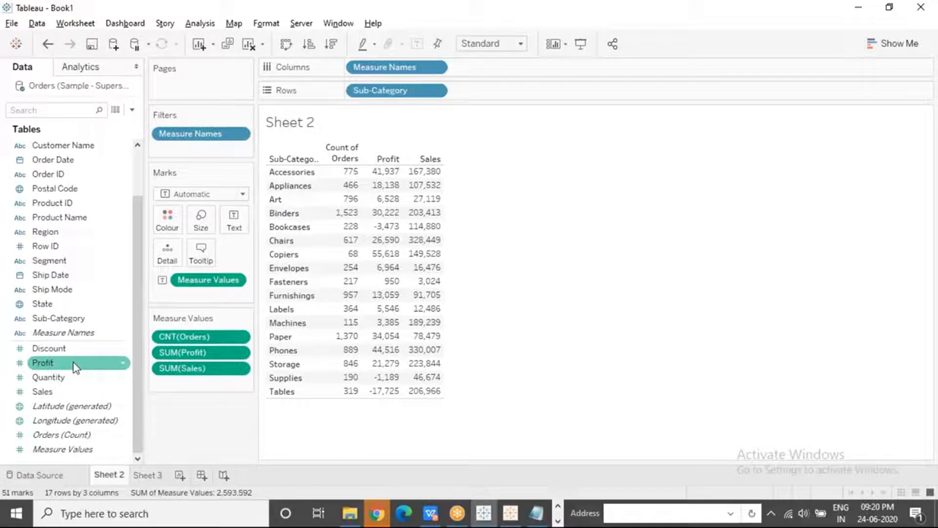
pyautogui.moveTo(73, 348); pyautogui.dragTo(386, 230)
pyautogui.click(63, 378)
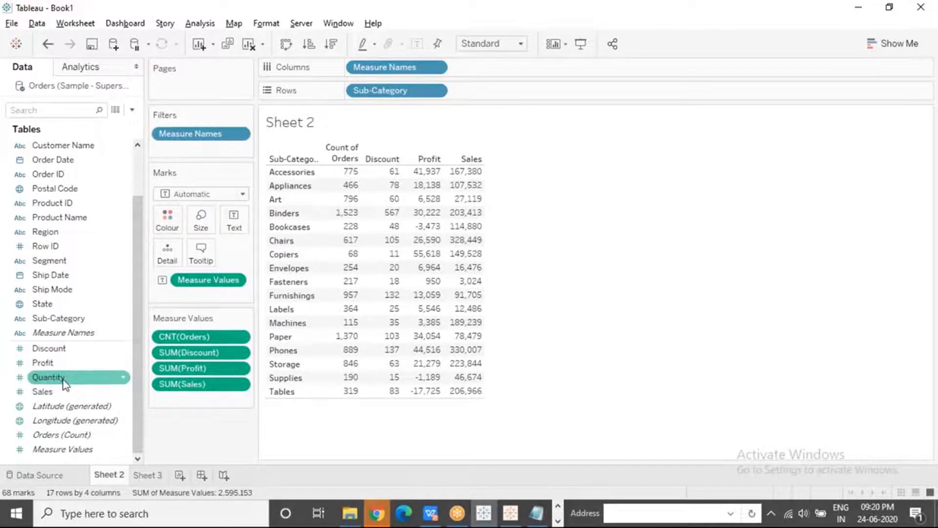
pyautogui.moveTo(65, 384); pyautogui.dragTo(421, 237)
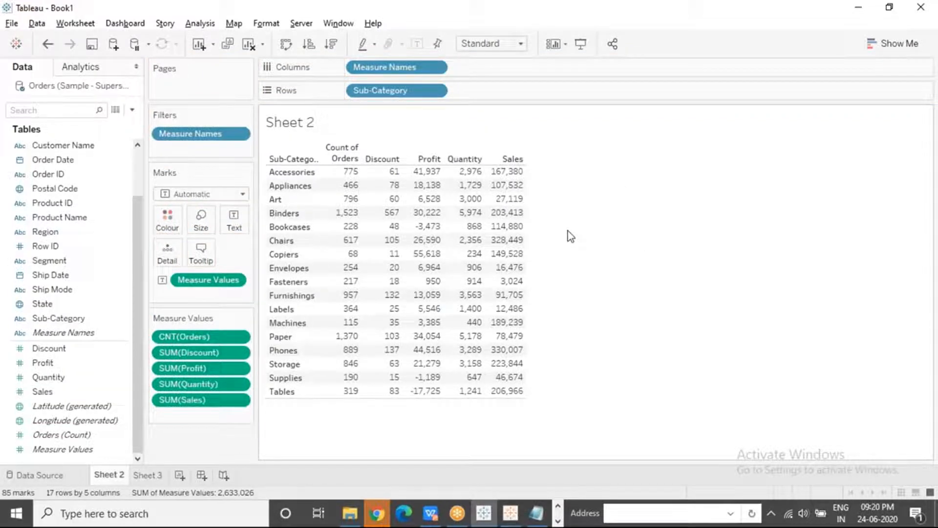
# Inspect the Sales value for Phones and the Profit value for Tables, clearing the selection after each
pyautogui.moveTo(508, 208)
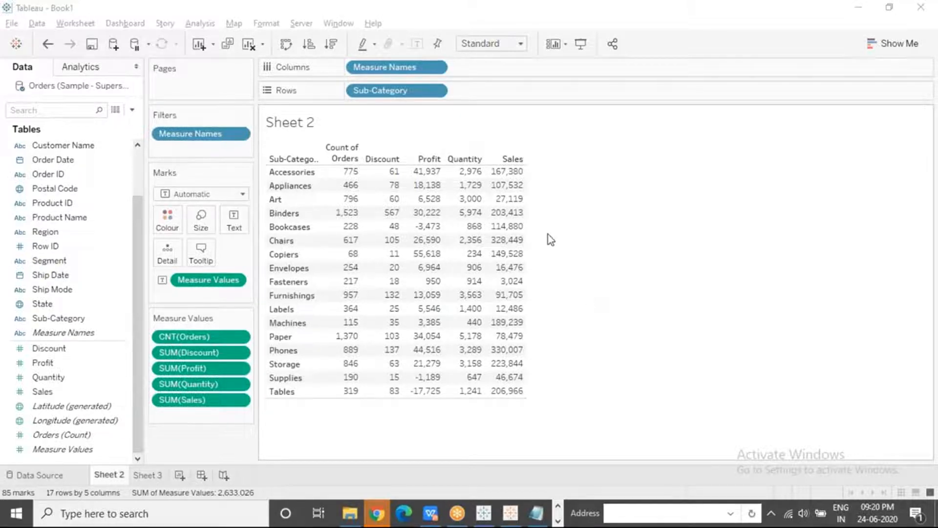
pyautogui.moveTo(425, 309)
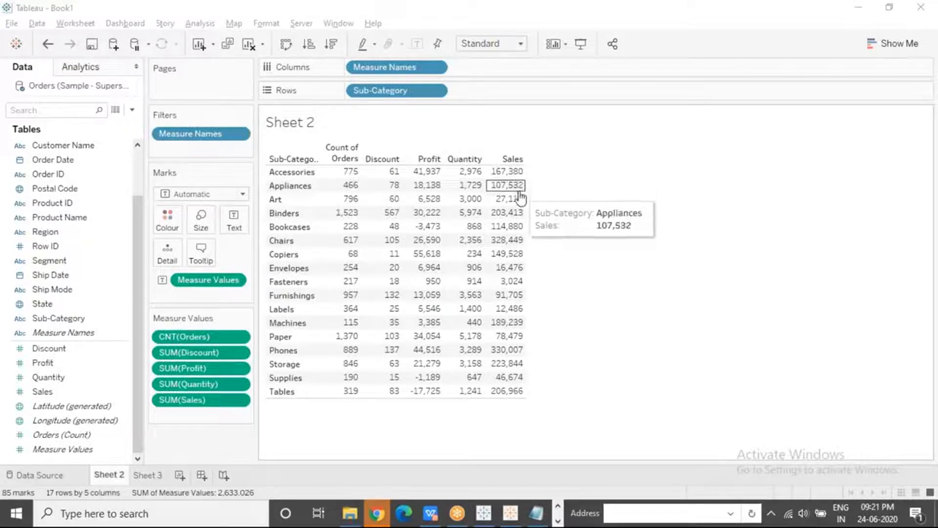
pyautogui.click(516, 356)
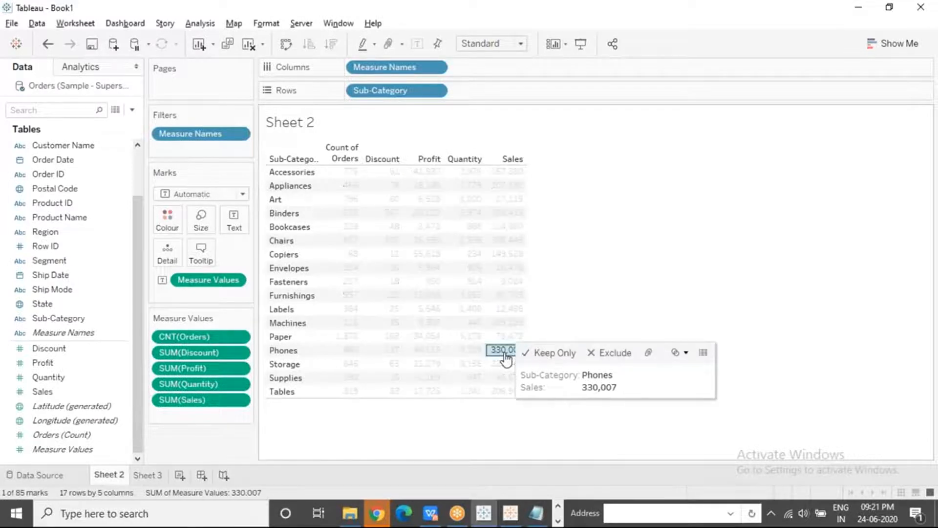
pyautogui.click(588, 282)
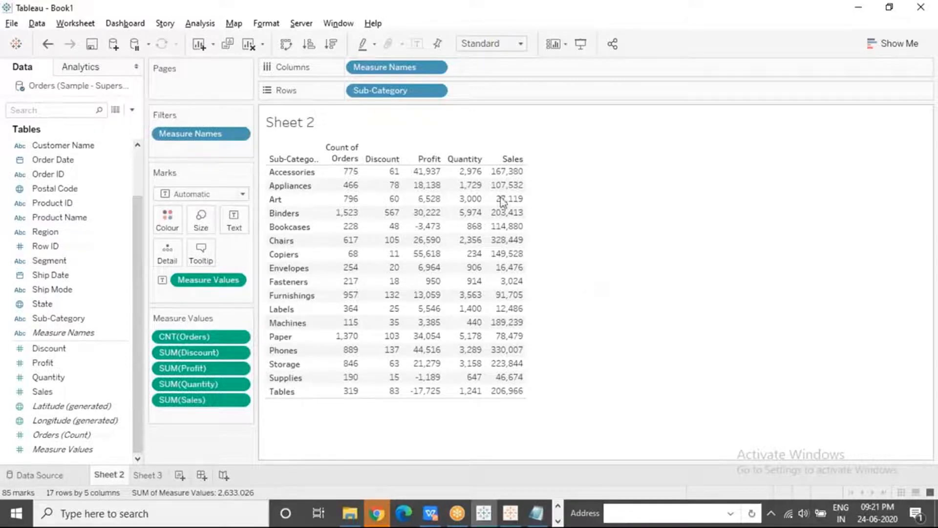
pyautogui.click(425, 391)
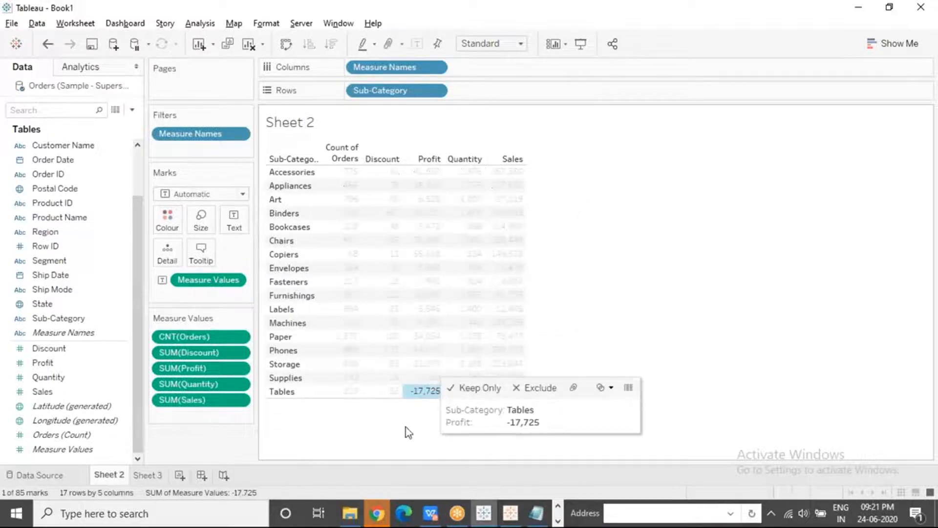
pyautogui.click(404, 429)
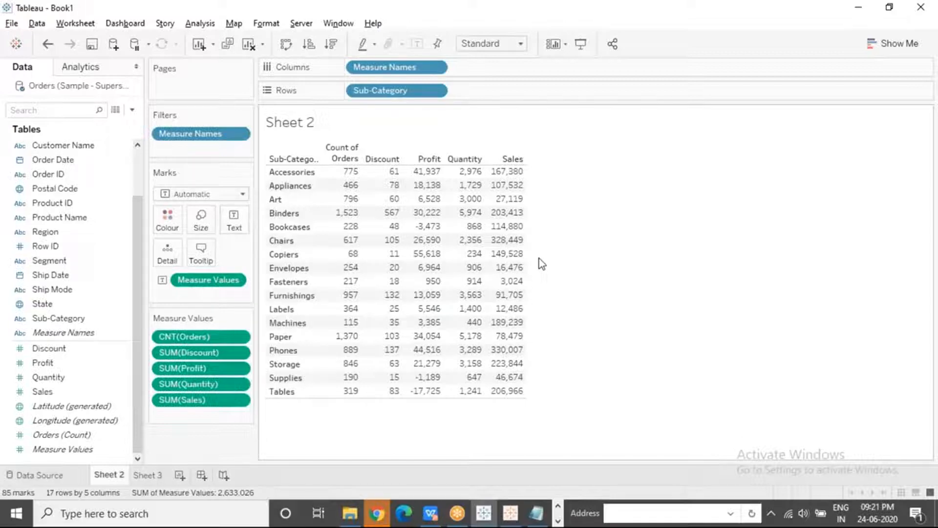
# Inspect the Discount values for Accessories and Appliances in turn, and clear the selection
pyautogui.click(381, 175)
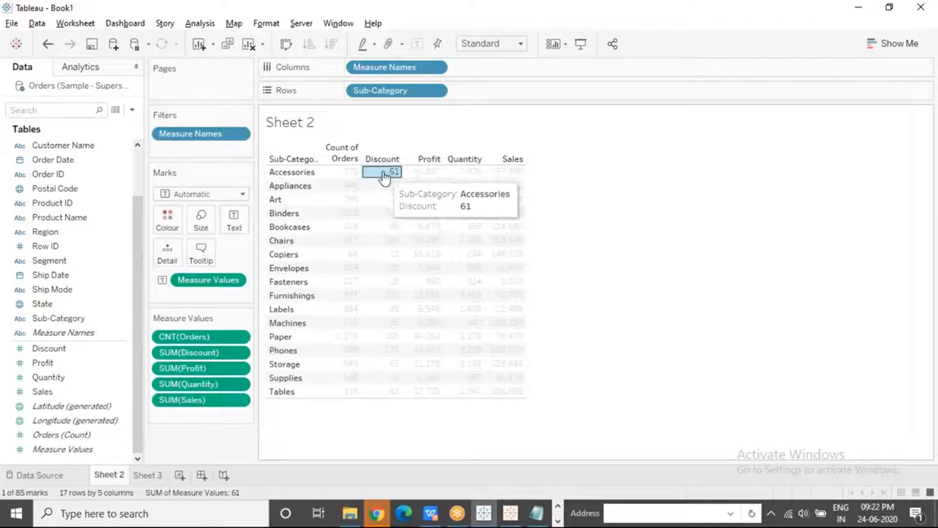
pyautogui.click(382, 186)
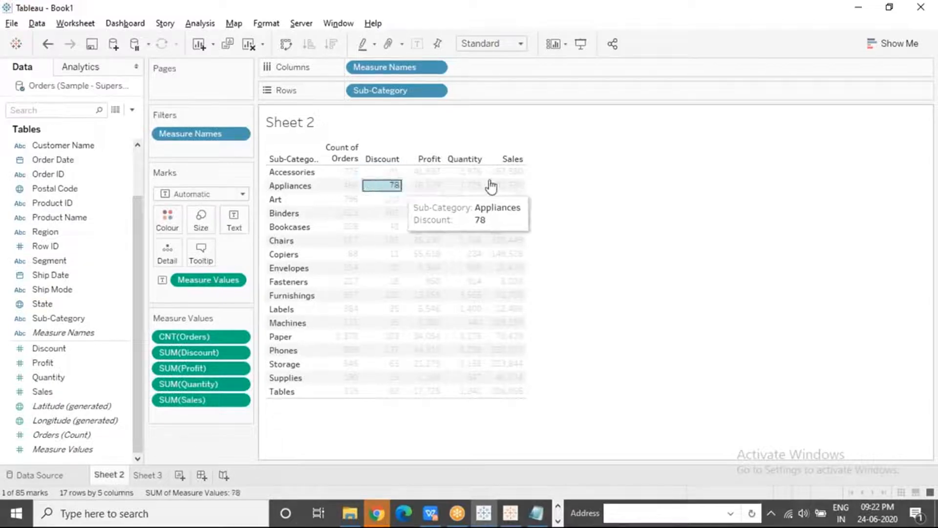
pyautogui.click(611, 230)
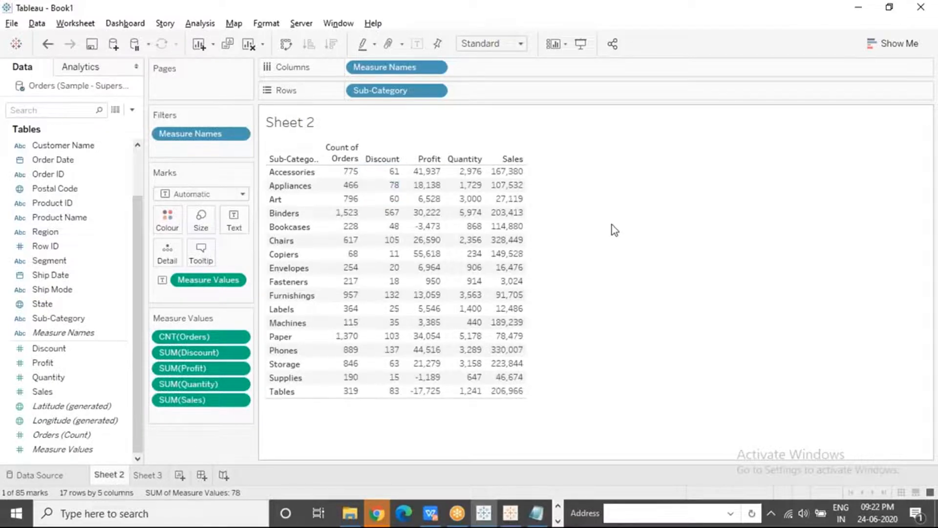
pyautogui.click(839, 201)
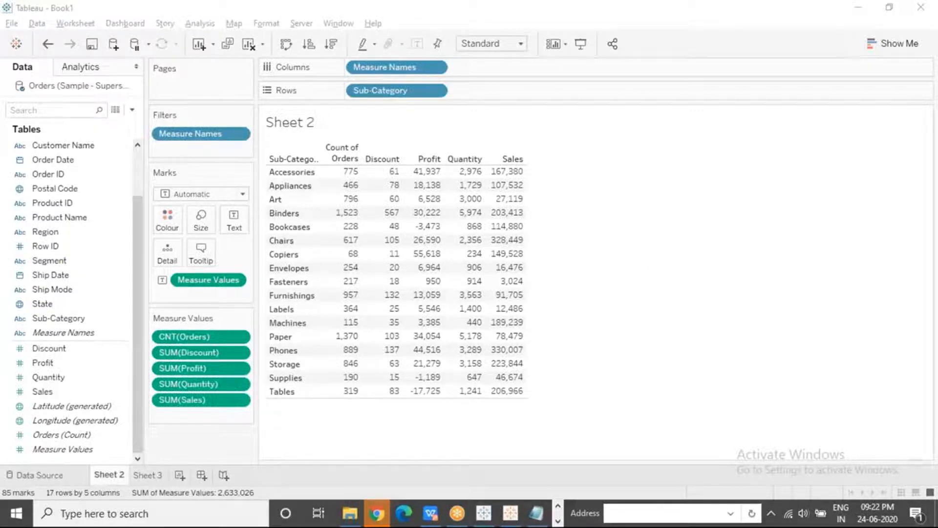
# Colour the Sub-Category table on Sheet 2 by the Measure Values field
pyautogui.click(354, 418)
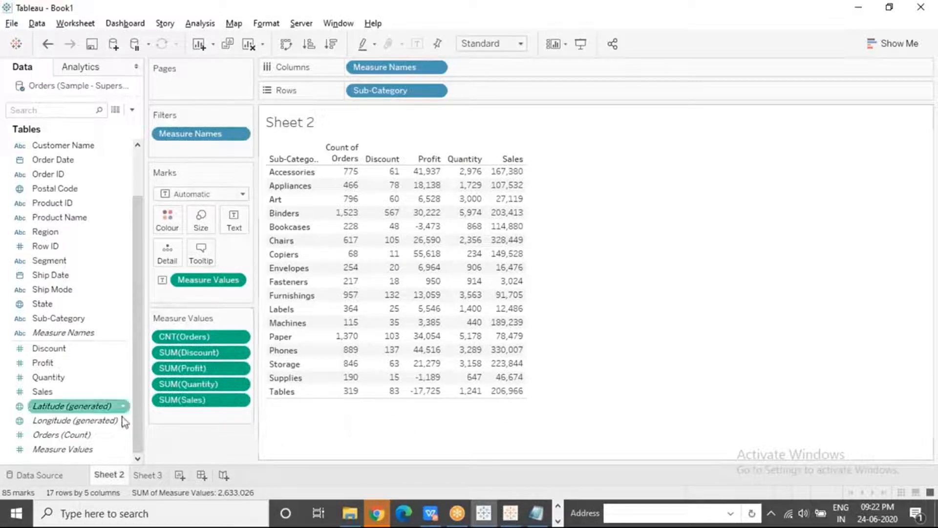
pyautogui.click(69, 452)
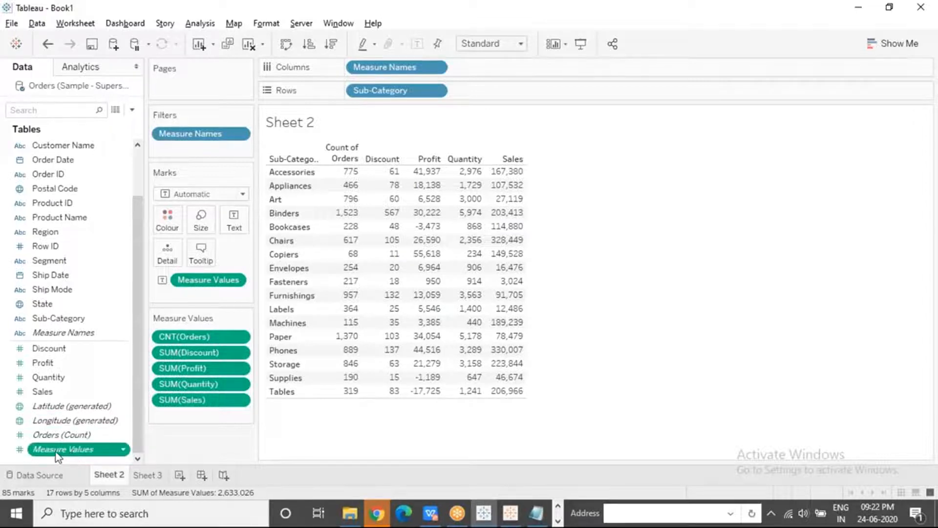
pyautogui.moveTo(58, 456)
pyautogui.mouseDown()
pyautogui.moveTo(110, 304)
pyautogui.moveTo(147, 232)
pyautogui.moveTo(165, 221)
pyautogui.mouseUp()
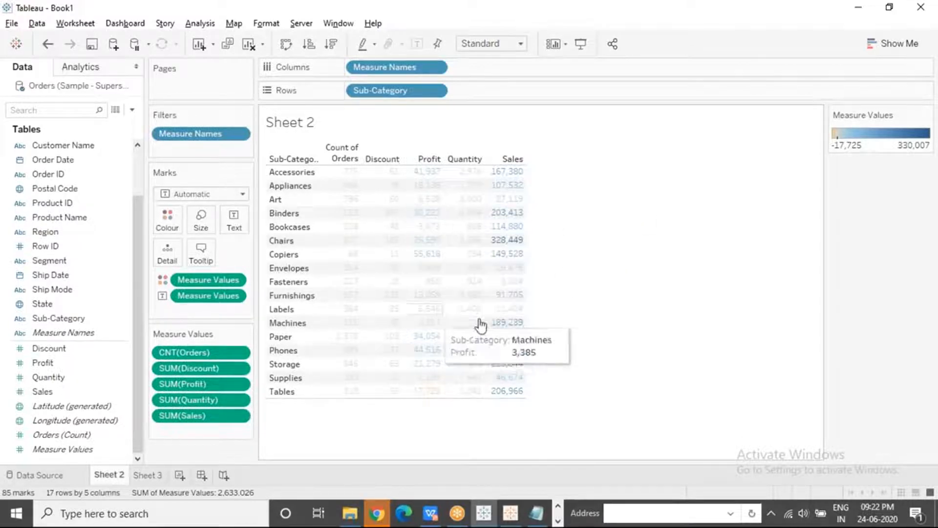
# Inspect the Quantity values for Chairs and Labels and the Sales value for Appliances, clearing the selection after each
pyautogui.click(463, 243)
pyautogui.click(614, 368)
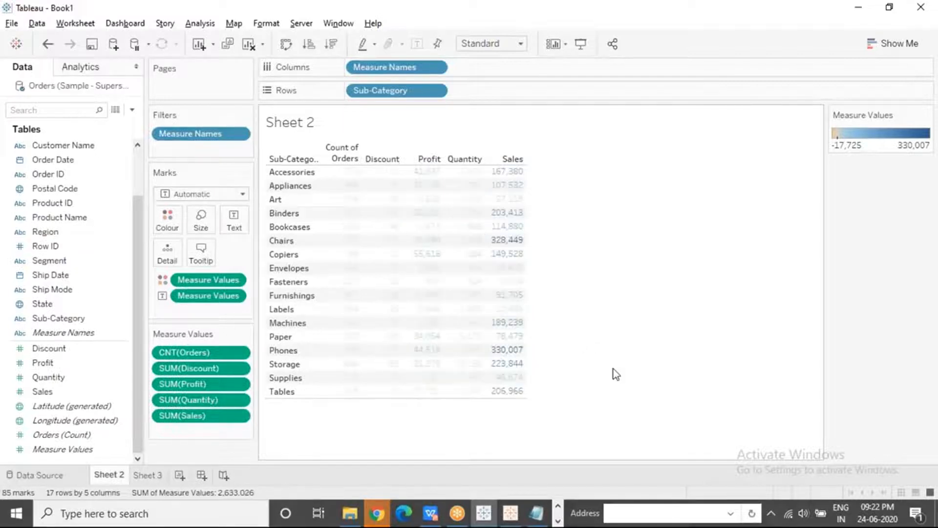
pyautogui.click(465, 317)
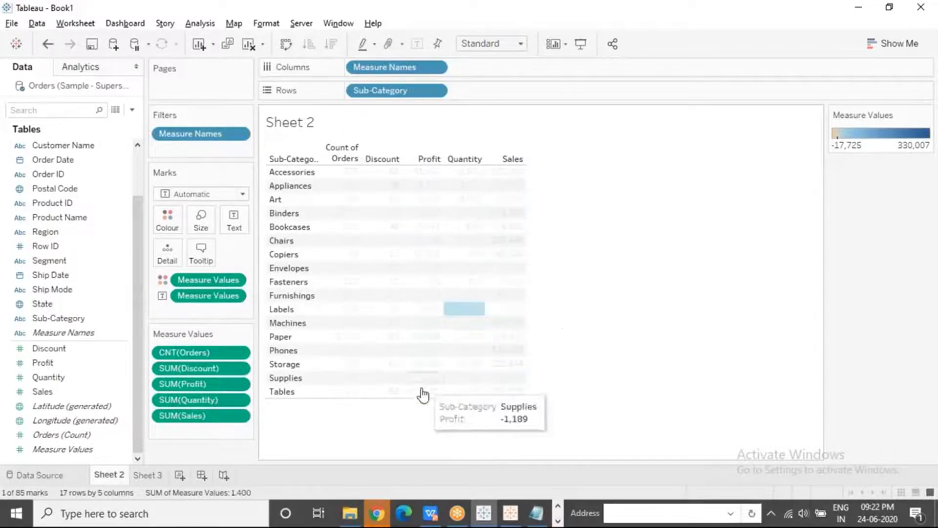
pyautogui.click(410, 415)
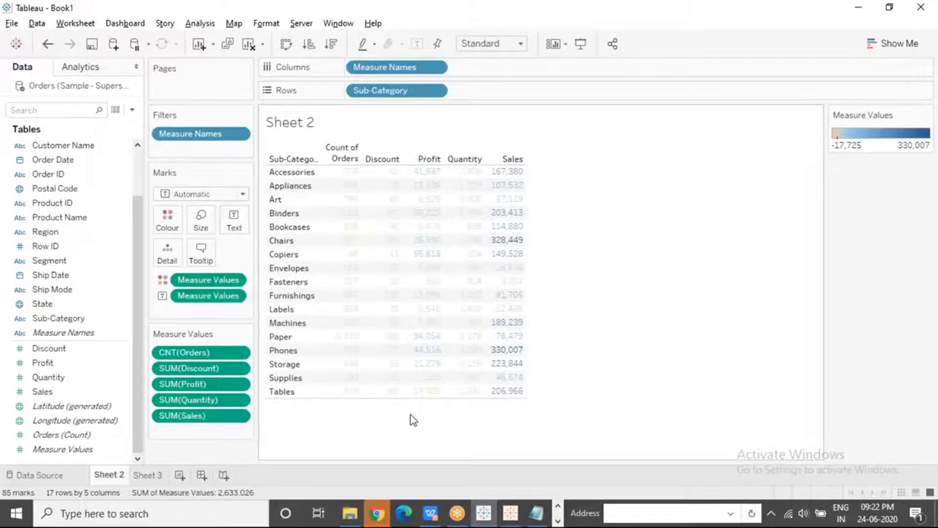
pyautogui.click(216, 195)
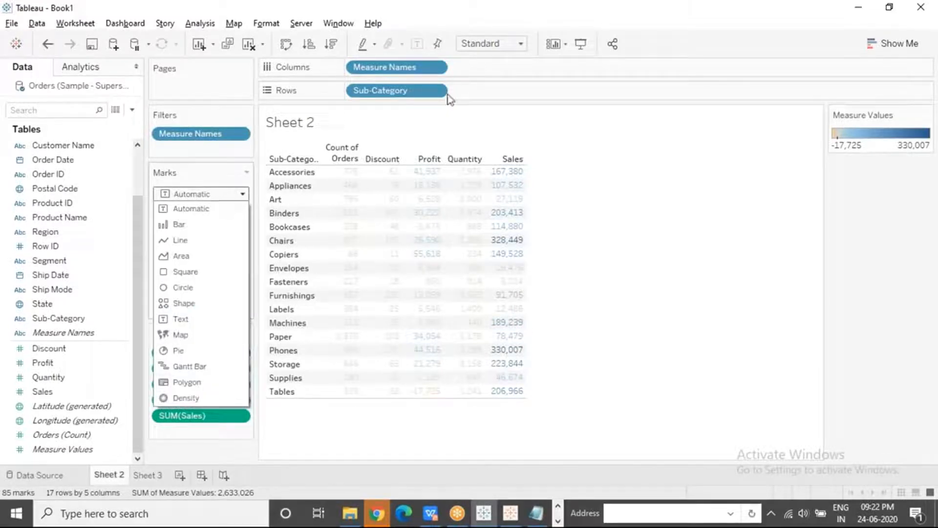
pyautogui.click(597, 197)
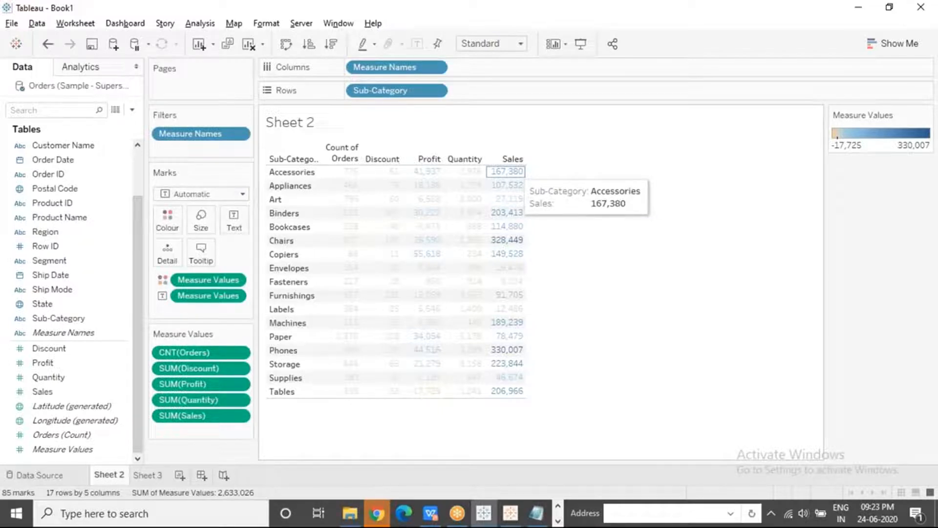
pyautogui.click(504, 185)
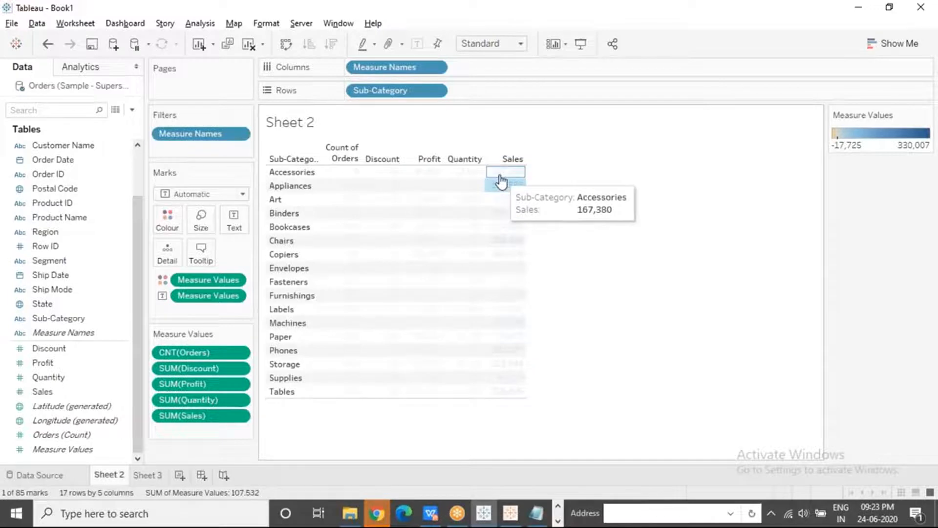
pyautogui.click(560, 251)
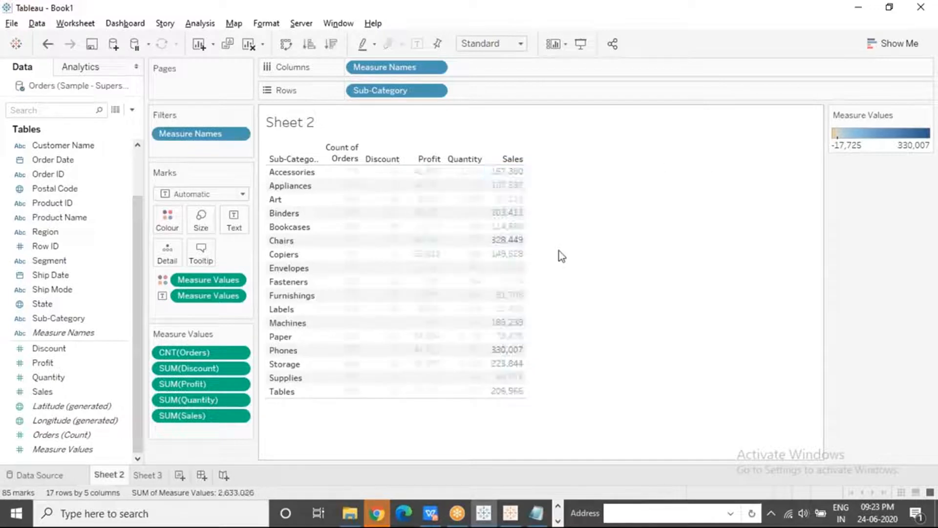
# Change the mark type of the Sub-Category table to Square and view the suggested chart types
pyautogui.click(178, 195)
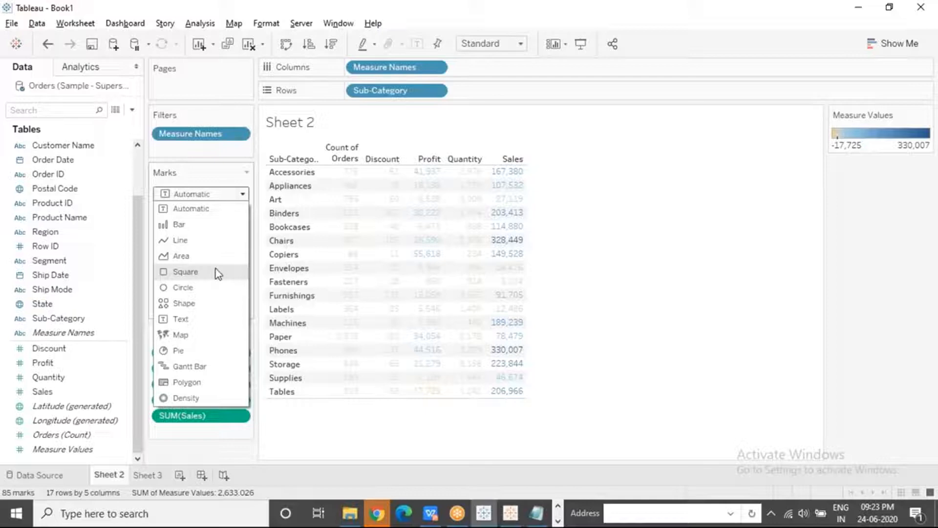
pyautogui.press('Escape')
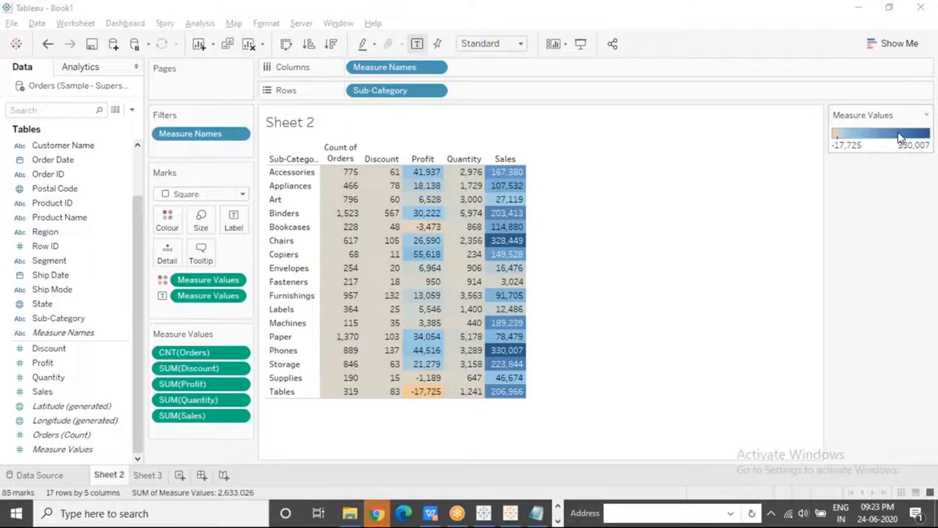
pyautogui.click(892, 47)
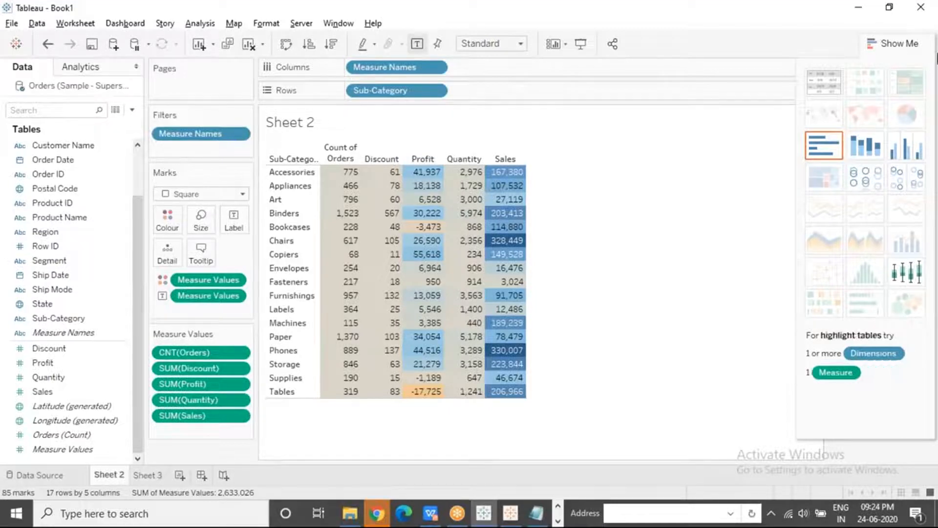
pyautogui.click(899, 45)
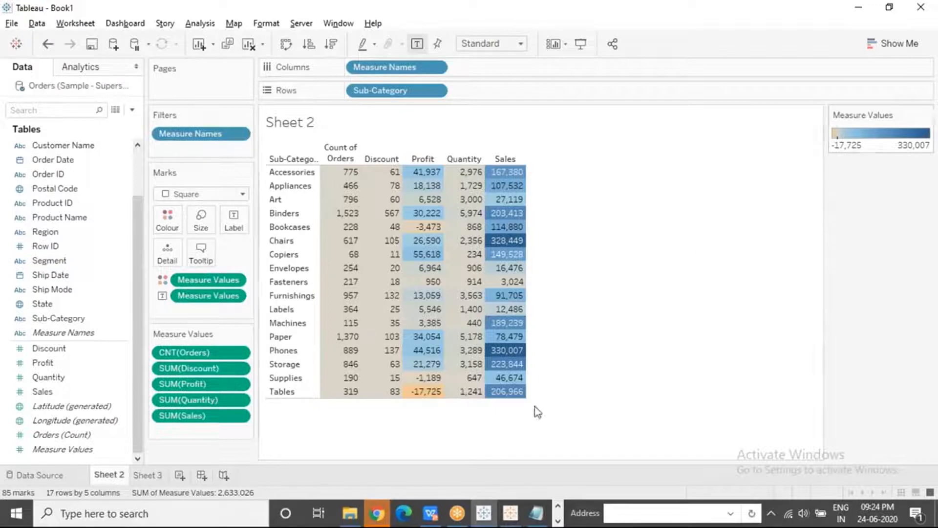
# Examine the Profit value for Tables and the Sales value for Phones separately and selected together, and clear the selection
pyautogui.click(421, 394)
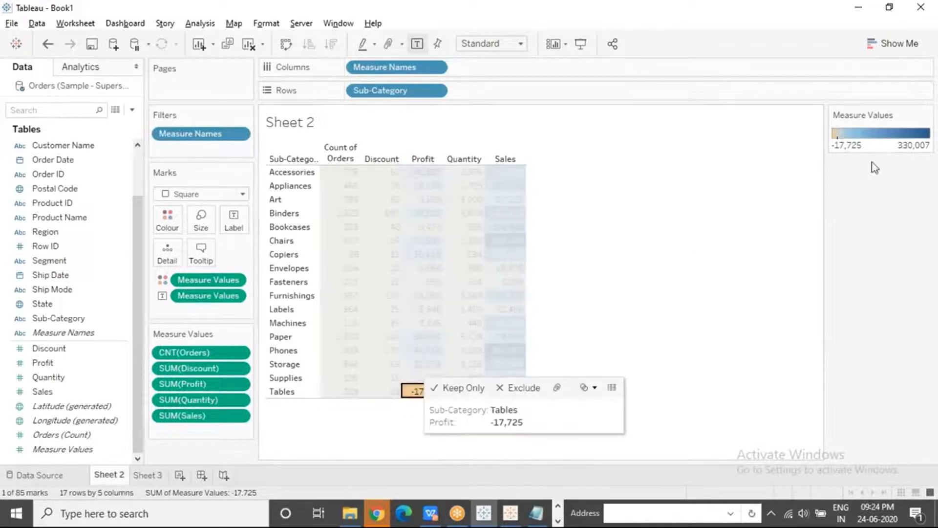
pyautogui.click(658, 269)
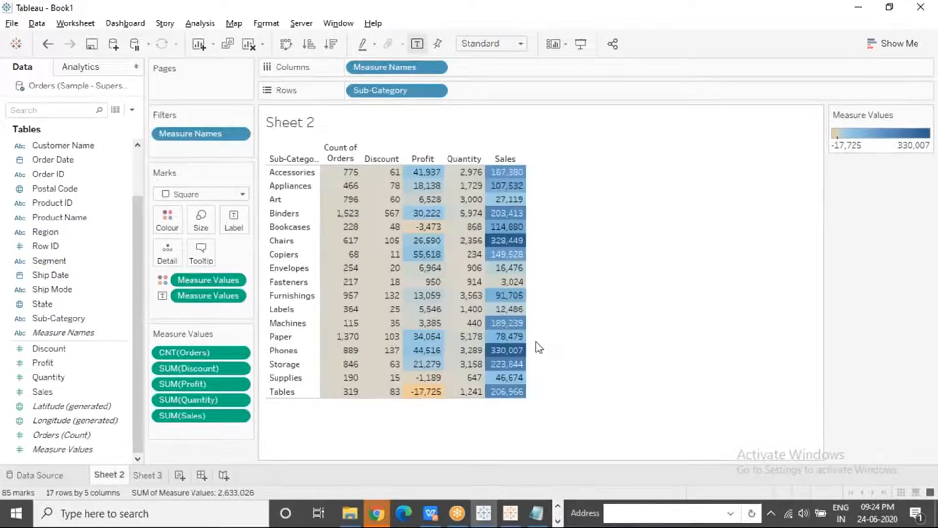
pyautogui.click(506, 350)
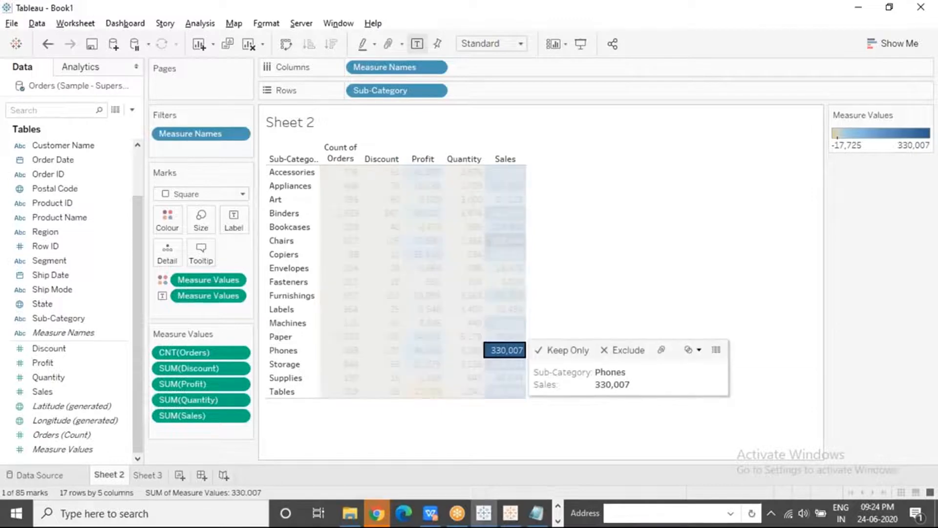
pyautogui.click(551, 297)
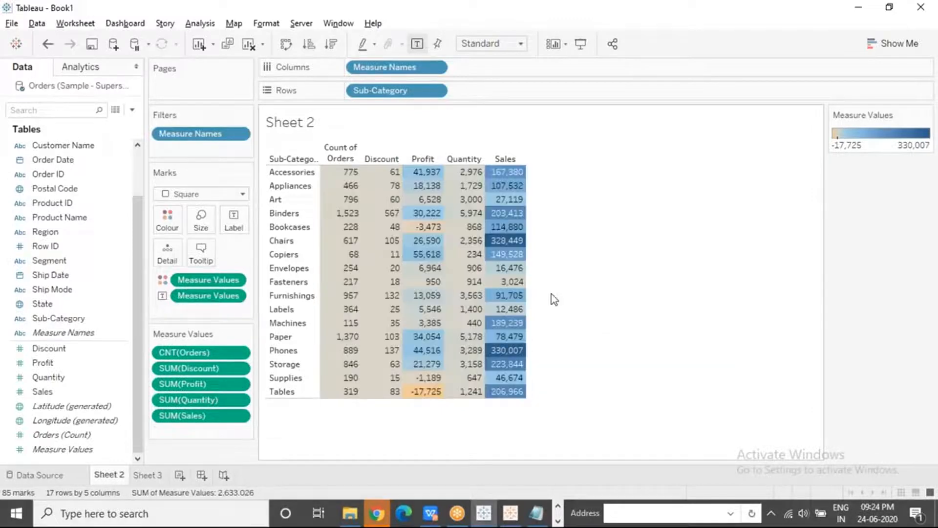
pyautogui.click(423, 391)
pyautogui.keyDown('ctrl'); pyautogui.click(506, 350); pyautogui.keyUp('ctrl')
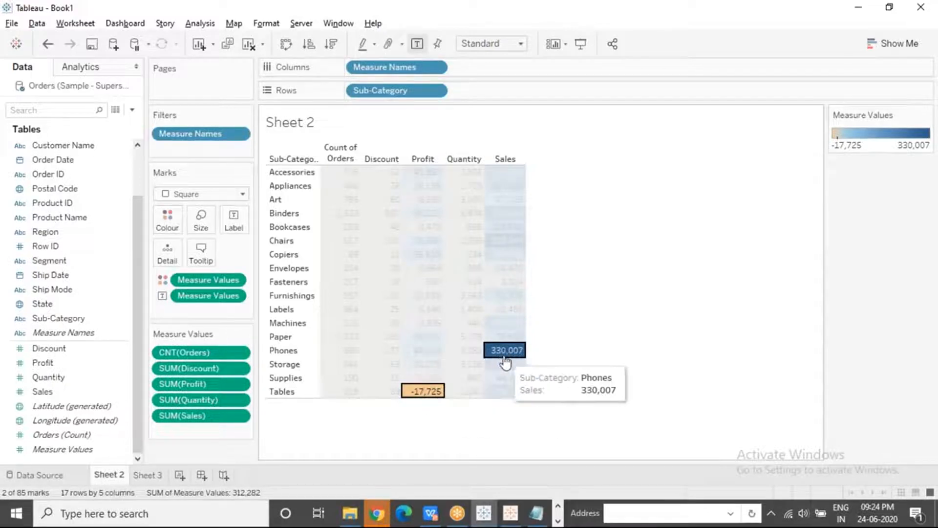
pyautogui.click(562, 318)
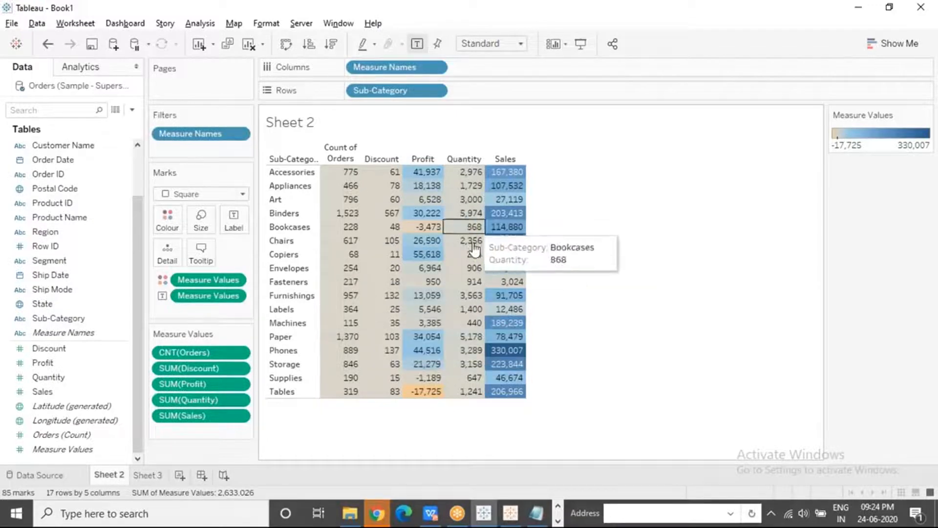
pyautogui.click(650, 22)
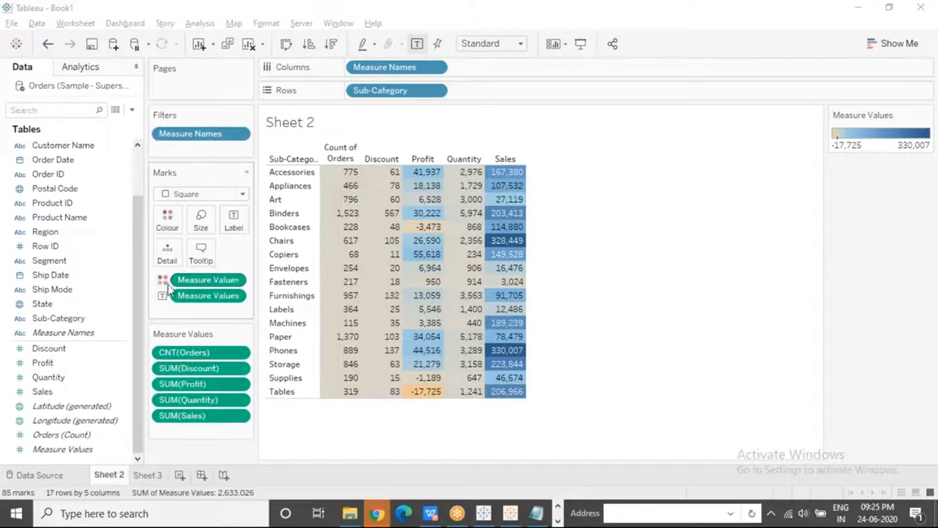
# Use separate colour legends for each measure in the Measure Values field that colours the table
pyautogui.click(235, 284)
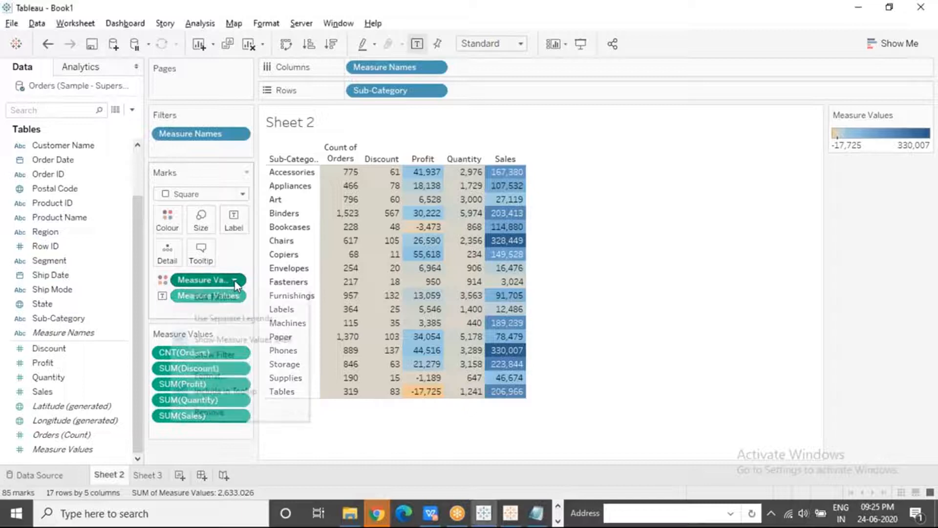
pyautogui.click(235, 284)
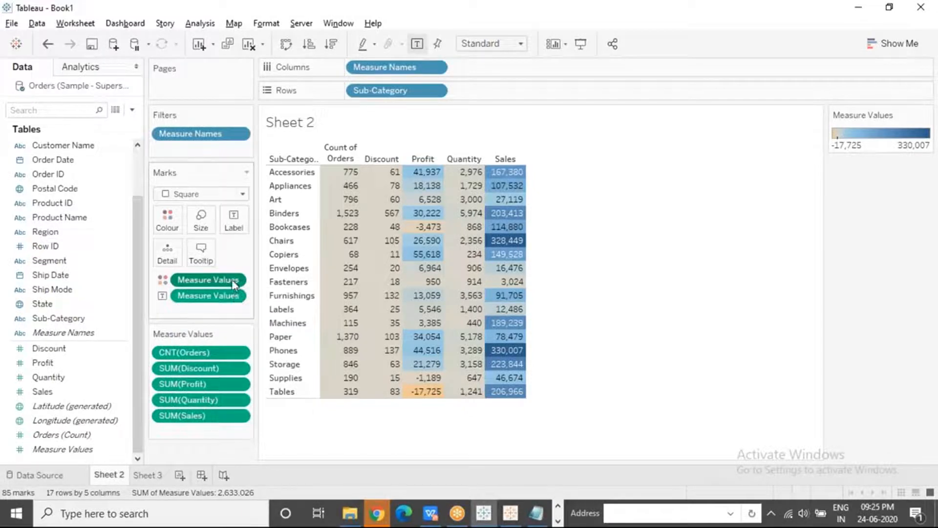
pyautogui.click(234, 282)
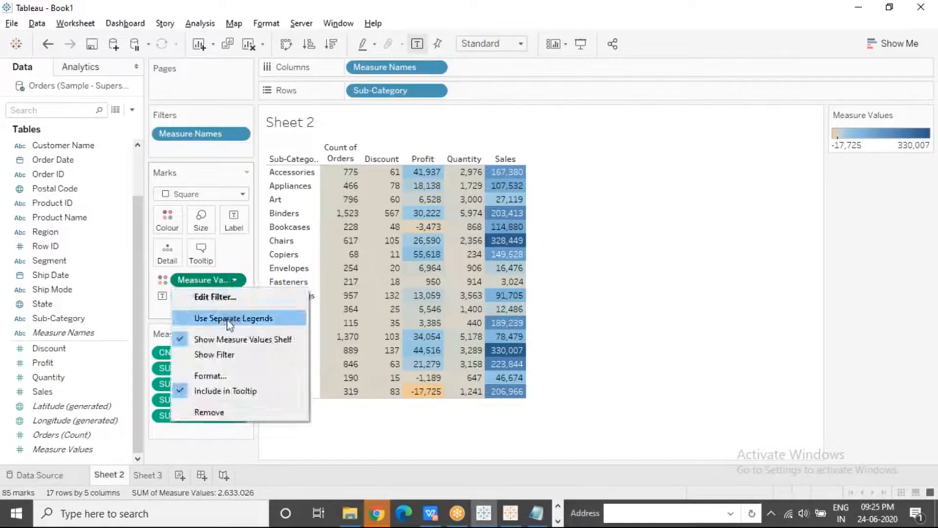
pyautogui.click(263, 322)
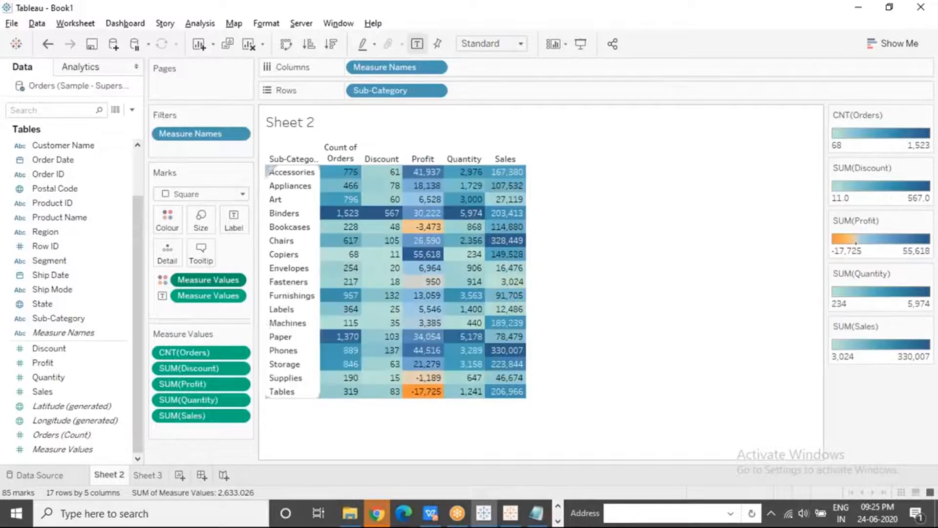
pyautogui.click(695, 57)
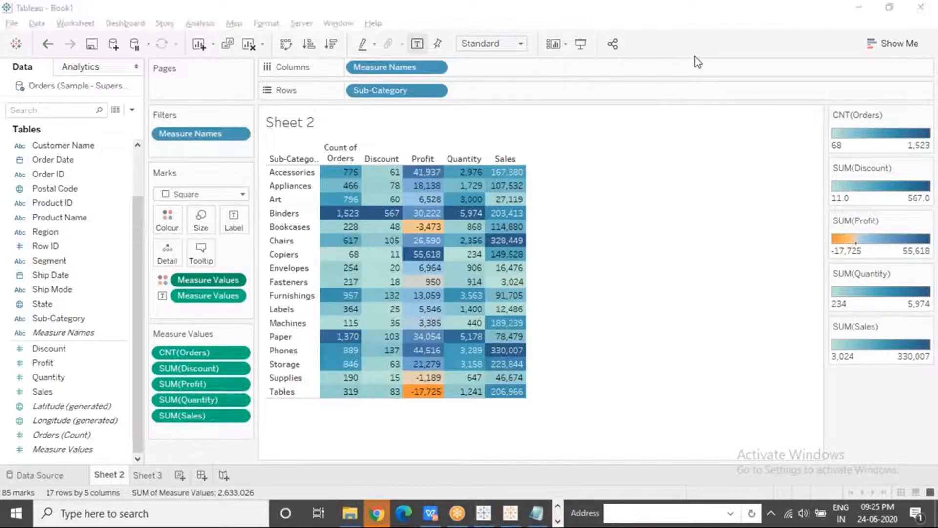
pyautogui.click(695, 57)
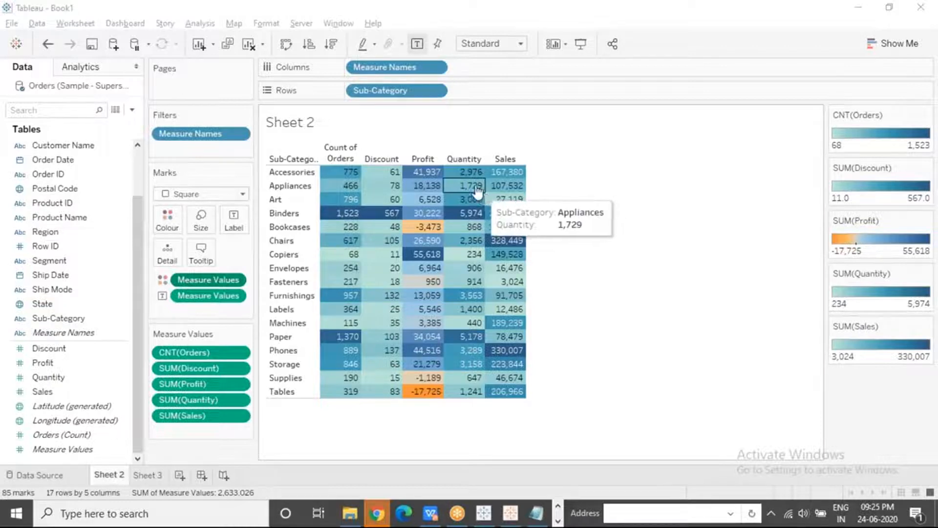
# Set the colour palette of the Count of Orders legend to Purple and apply it
pyautogui.moveTo(426, 271)
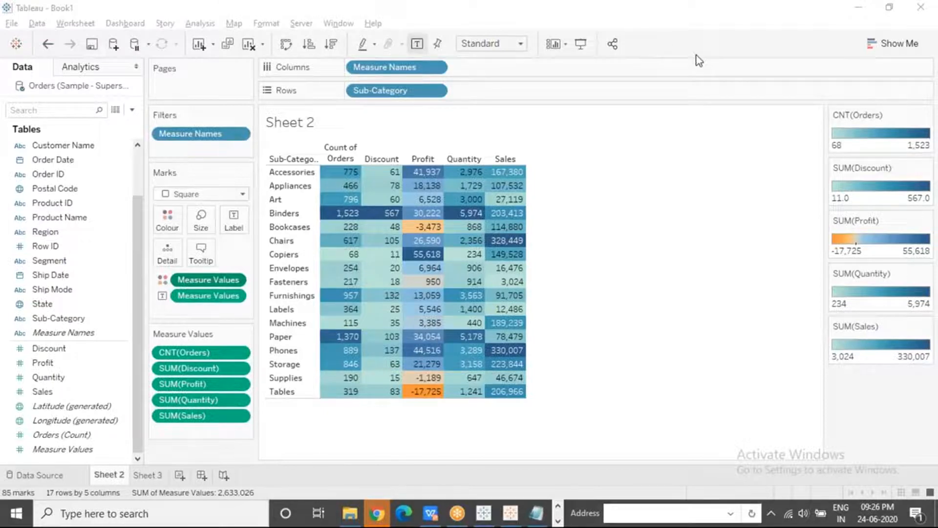
pyautogui.doubleClick(883, 137)
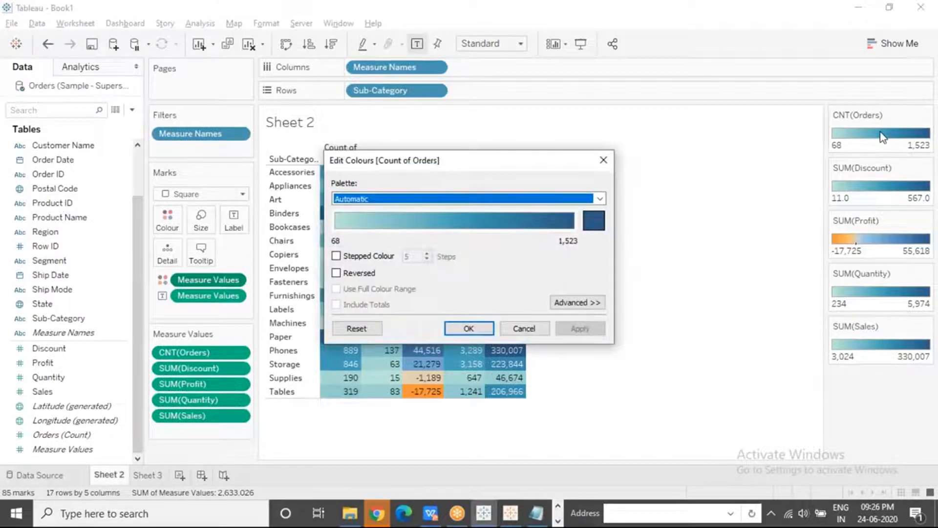
pyautogui.click(563, 204)
pyautogui.click(371, 264)
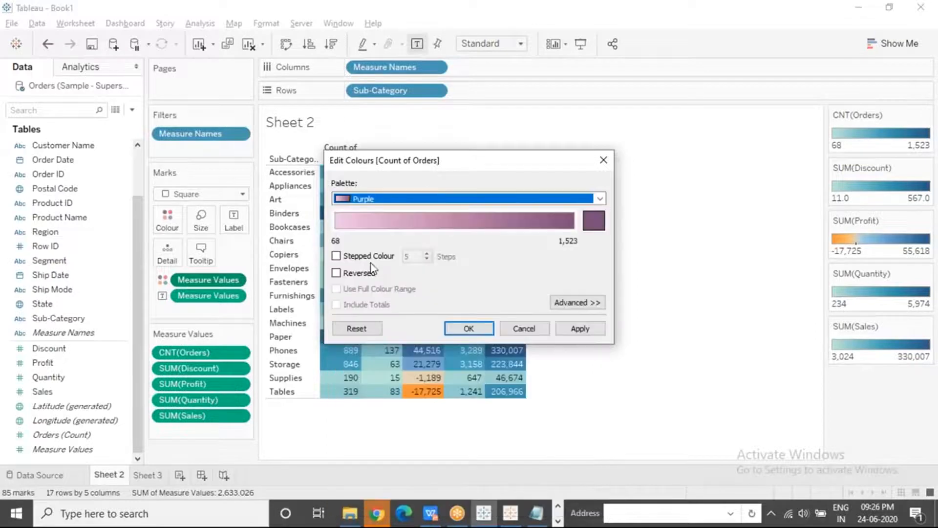
pyautogui.click(482, 328)
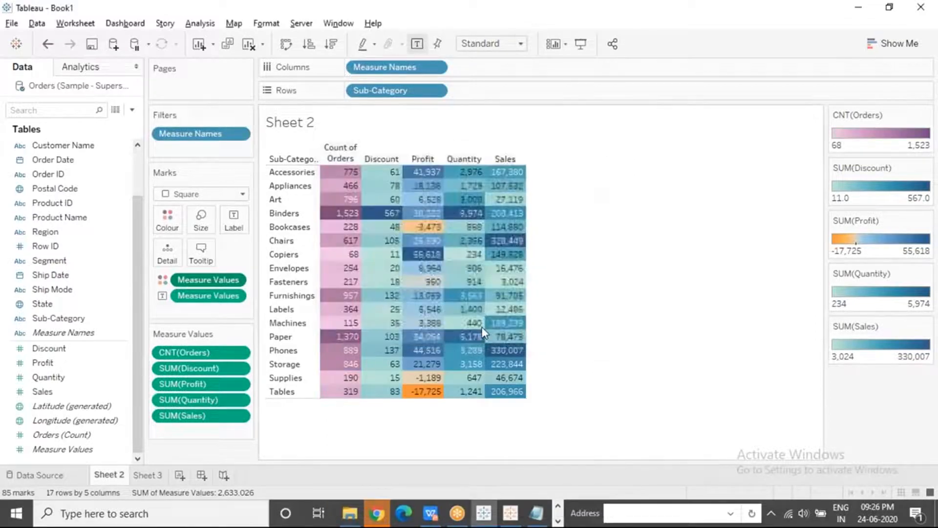
# Set the colour palette of the Profit legend to Red-Green Diverging
pyautogui.doubleClick(881, 241)
pyautogui.click(571, 200)
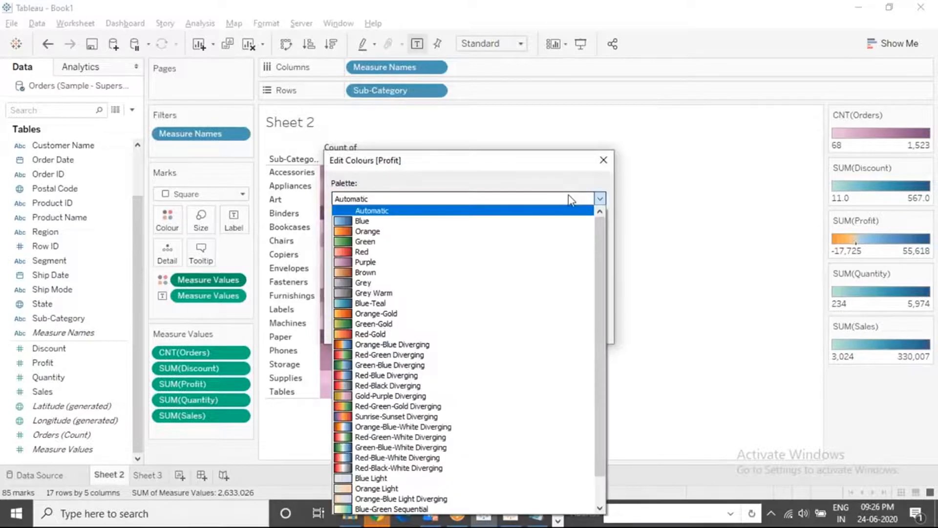
pyautogui.click(394, 353)
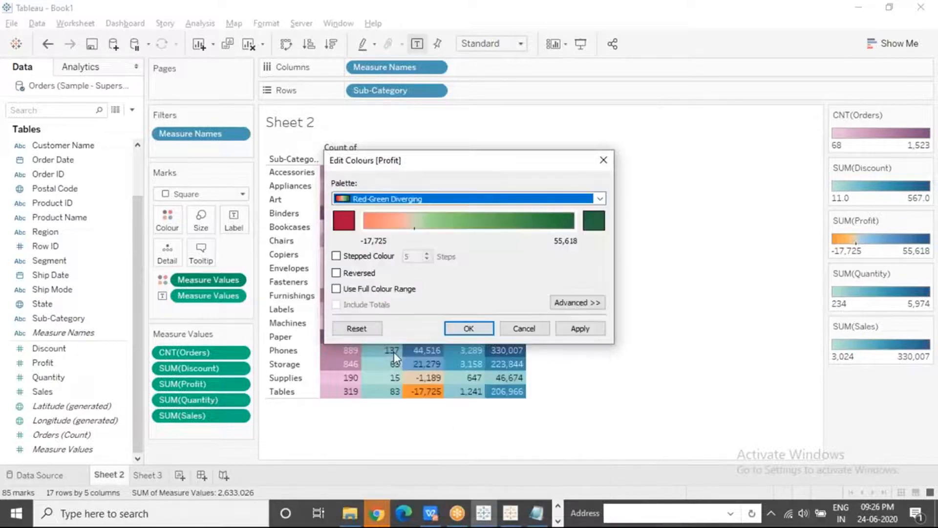
pyautogui.click(469, 328)
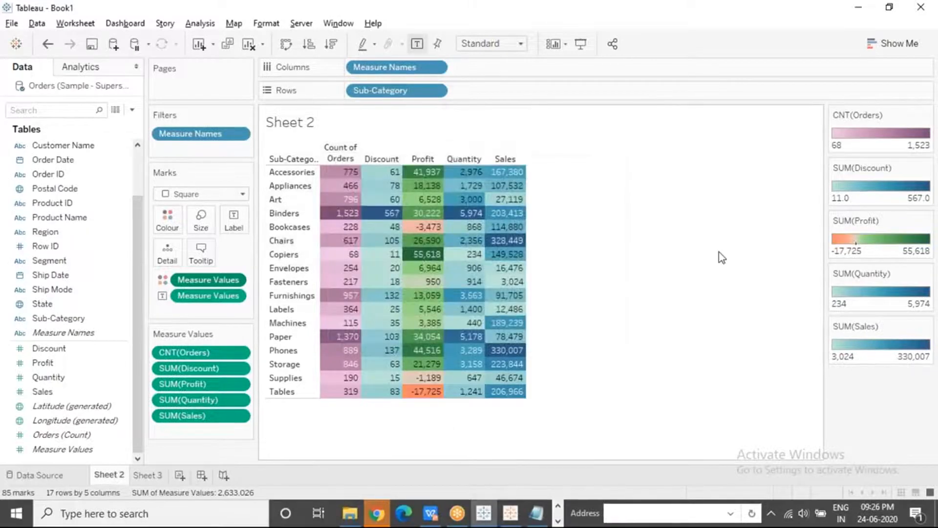
# Give the Quantity legend a custom sequential palette ending in the darkened blue #0078b4
pyautogui.doubleClick(910, 298)
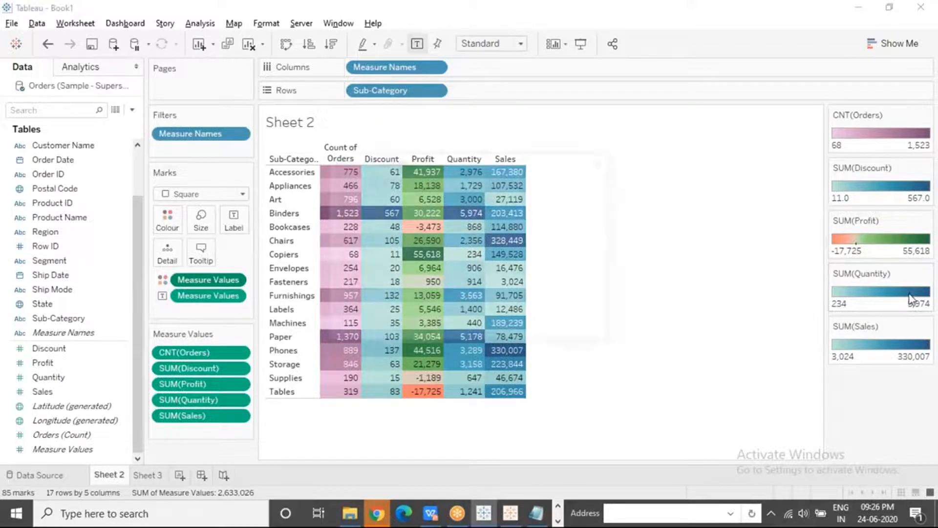
pyautogui.click(548, 199)
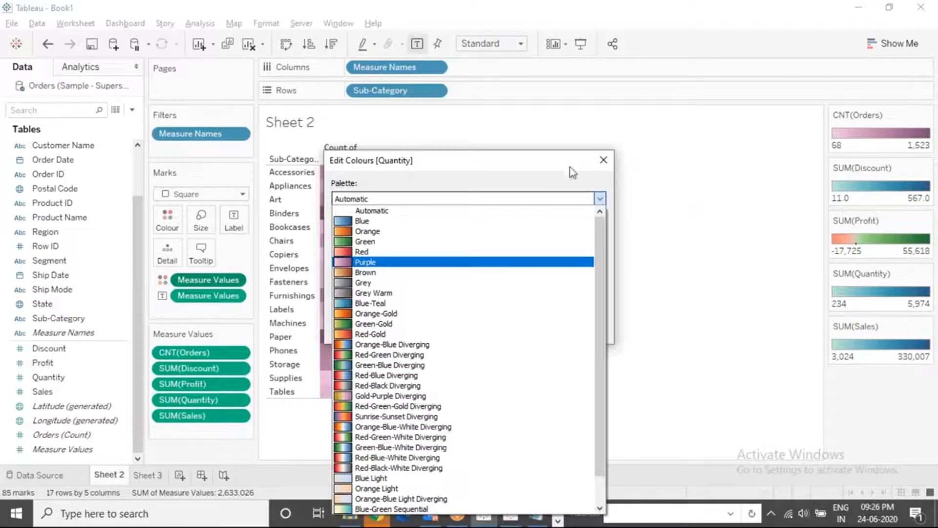
pyautogui.click(564, 180)
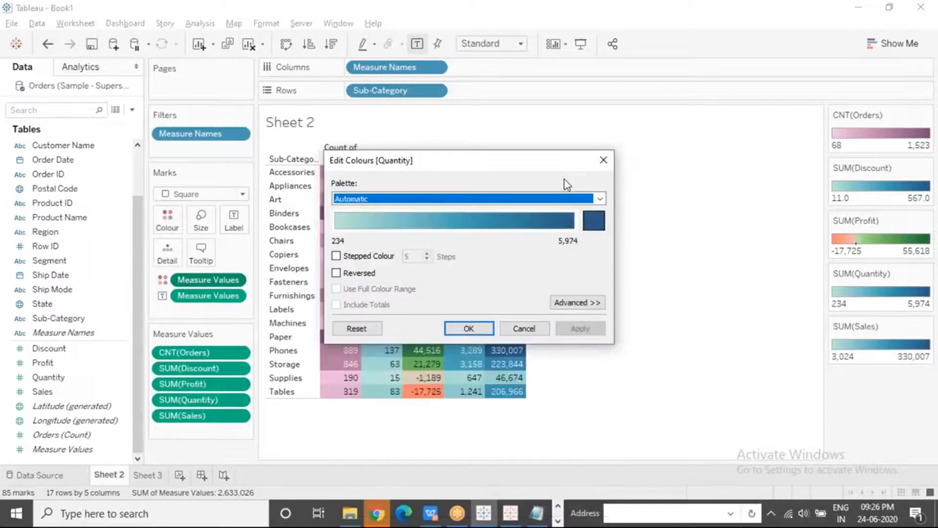
pyautogui.click(597, 222)
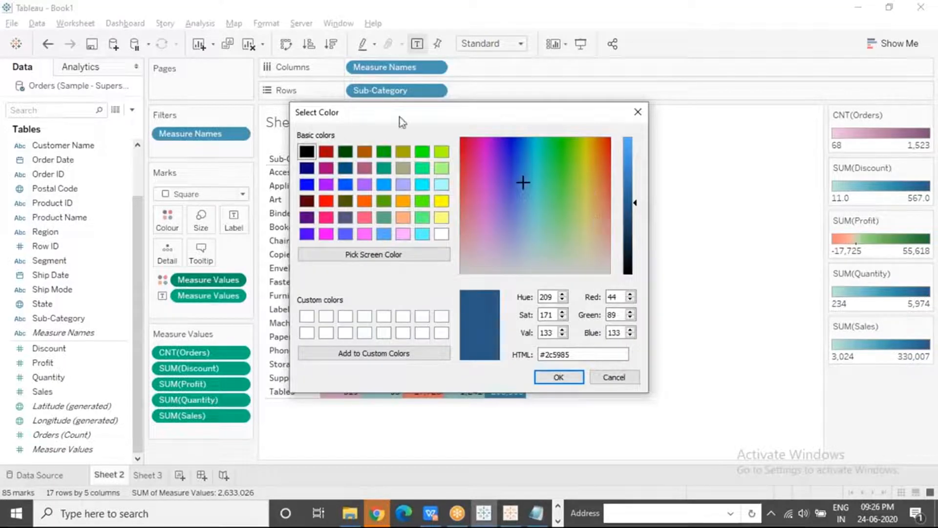
pyautogui.moveTo(459, 113); pyautogui.dragTo(485, 114)
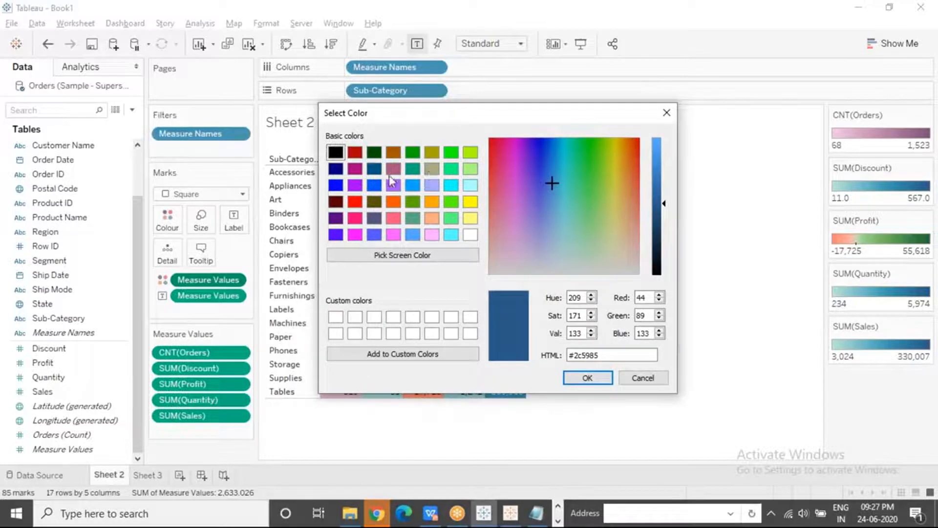
pyautogui.click(413, 185)
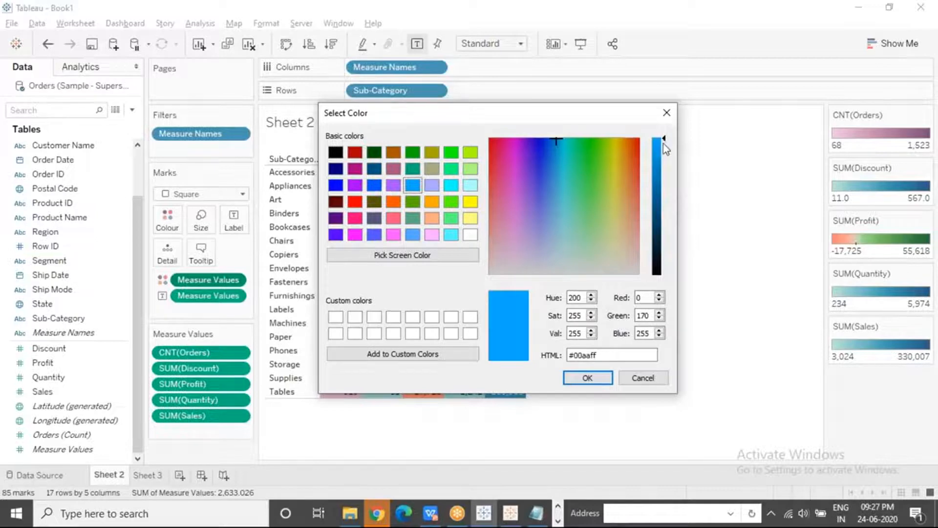
pyautogui.moveTo(664, 144); pyautogui.dragTo(663, 179)
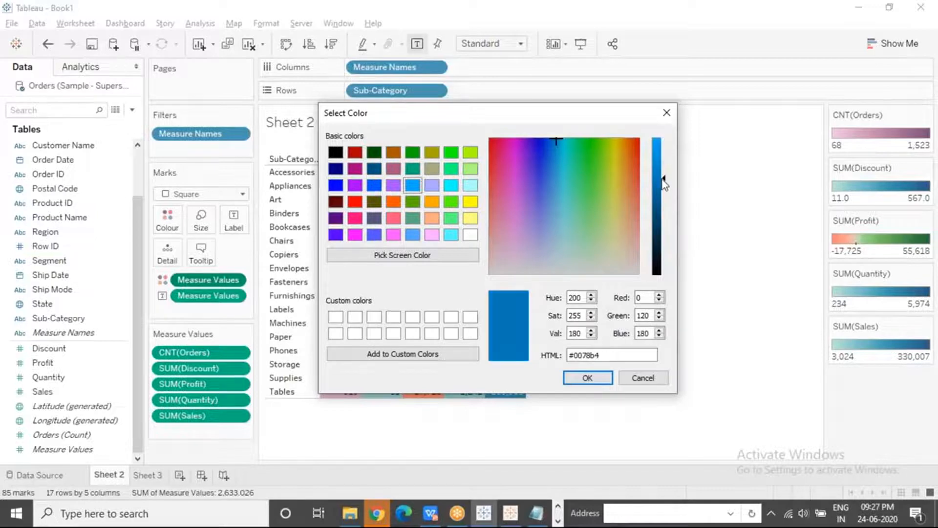
pyautogui.click(588, 379)
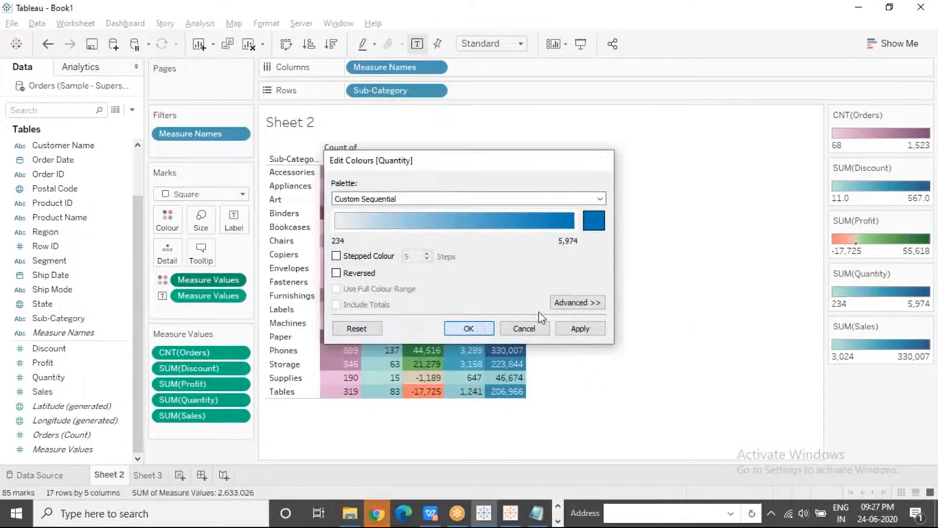
pyautogui.click(480, 329)
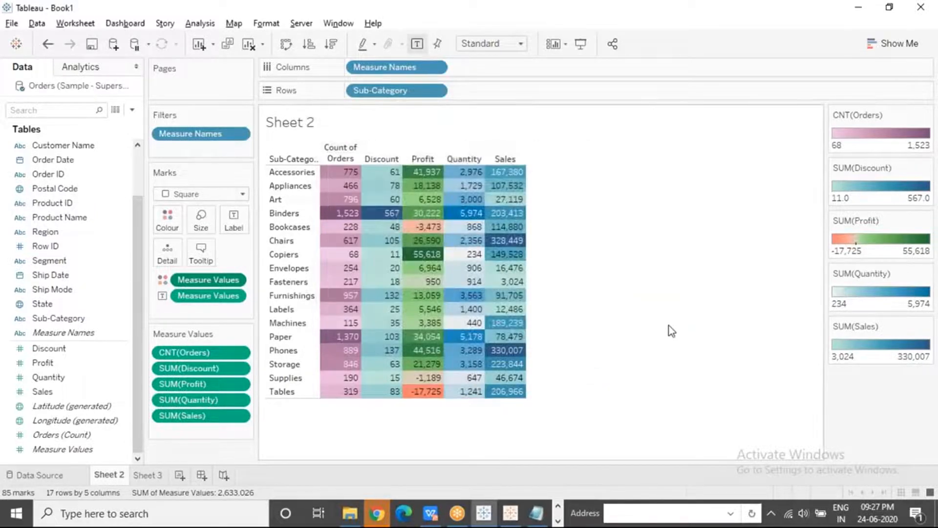
# Give the Sales legend a custom sequential palette ending in the slightly darkened pink #d948d9
pyautogui.doubleClick(856, 347)
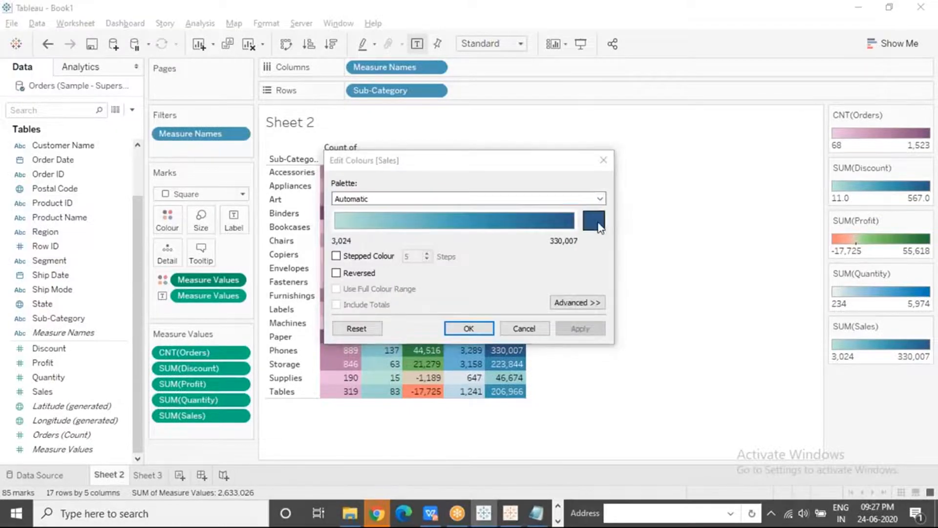
pyautogui.click(594, 221)
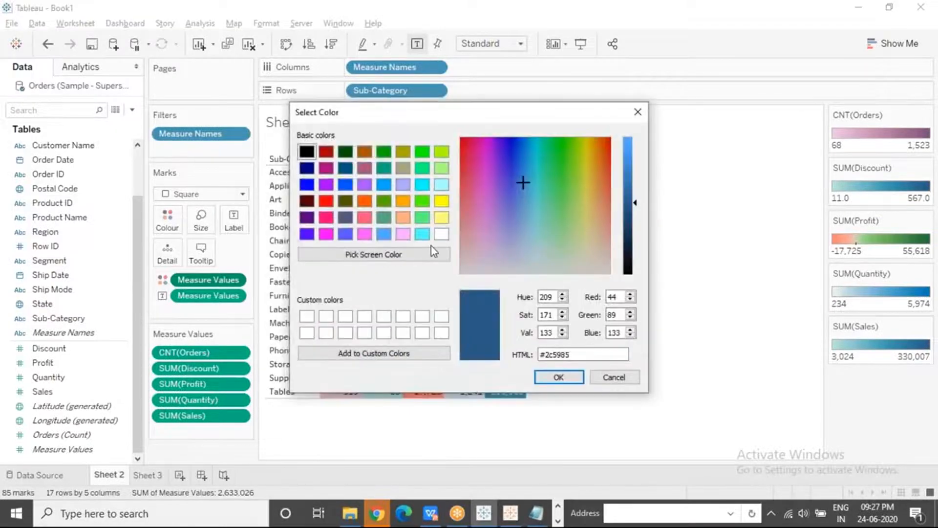
pyautogui.click(365, 235)
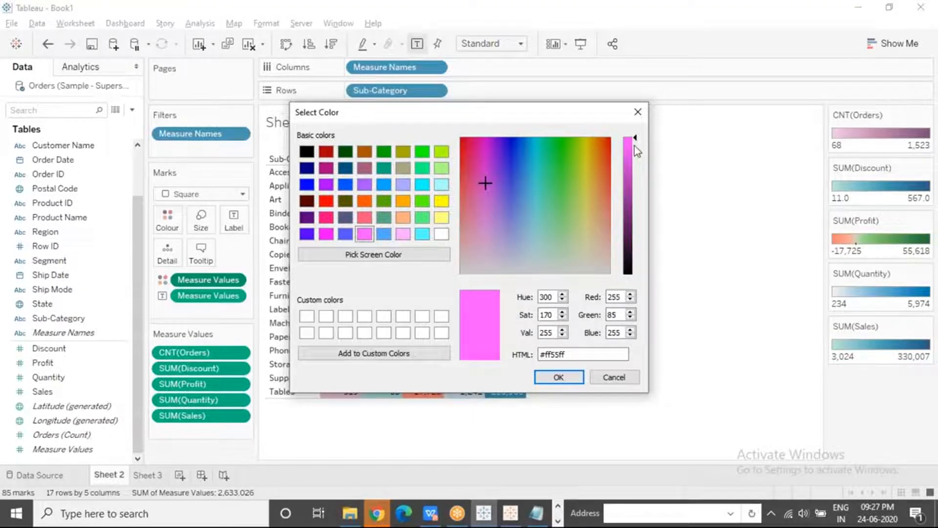
pyautogui.moveTo(635, 146); pyautogui.dragTo(634, 158)
pyautogui.click(571, 378)
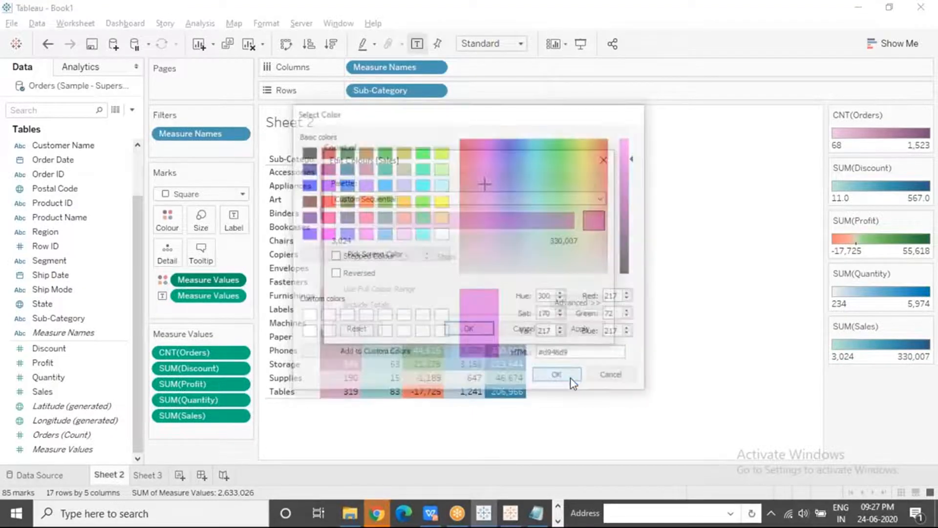
pyautogui.click(472, 330)
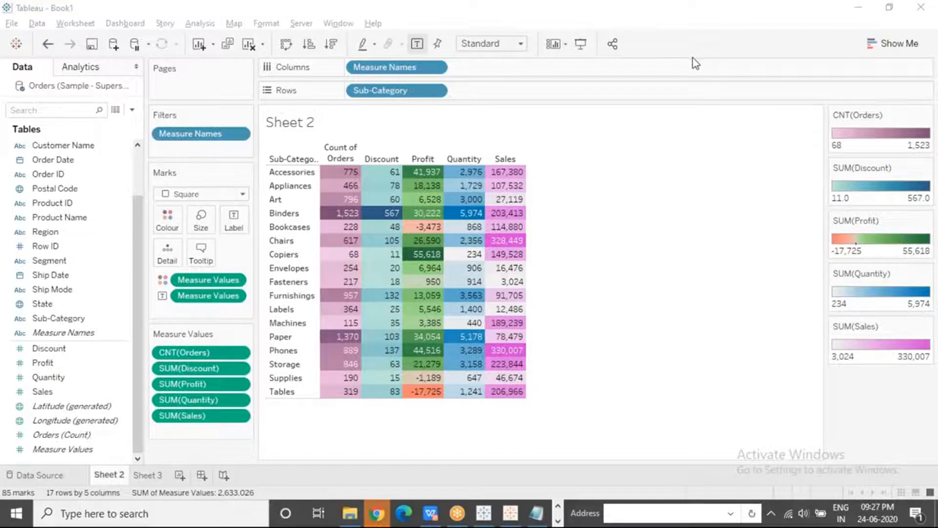
# View the legend options of the Measure Values field on colour and the suggested chart types for the table
pyautogui.click(234, 280)
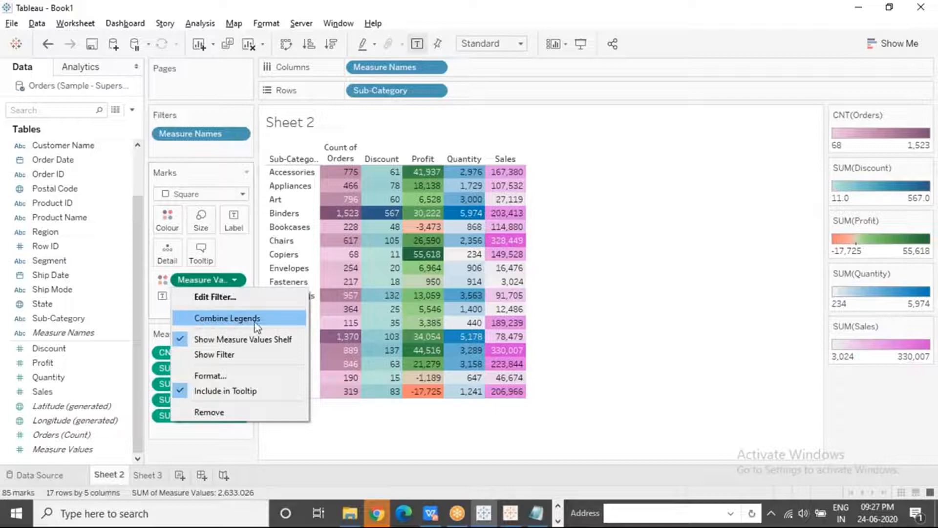
pyautogui.click(655, 24)
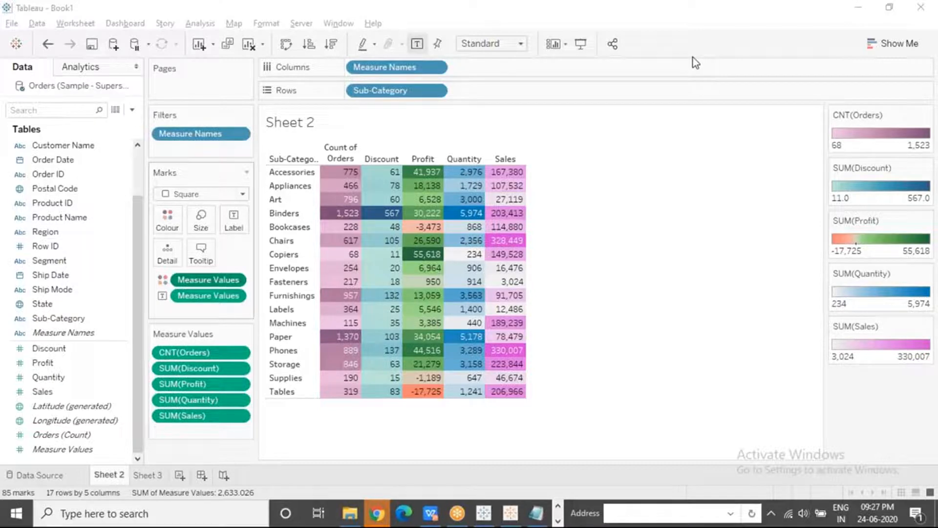
pyautogui.moveTo(425, 215)
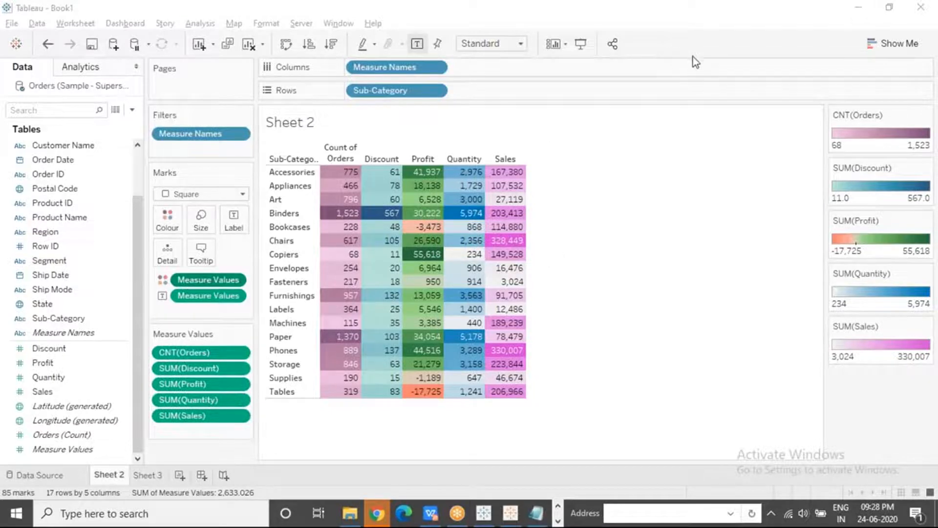
pyautogui.click(890, 48)
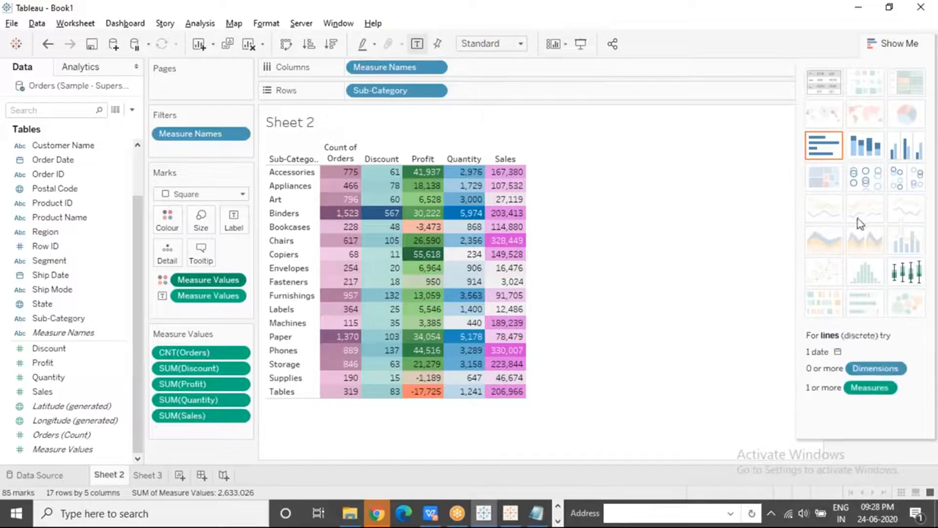
pyautogui.click(869, 43)
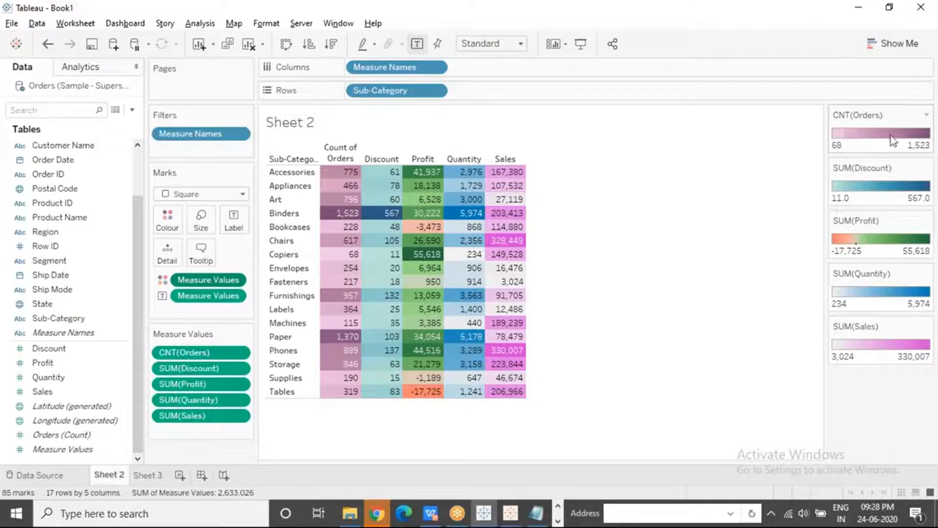
# Replace the Count of Orders legend's palette with a custom sequential one ending in the darkened orange #b47800
pyautogui.click(927, 116)
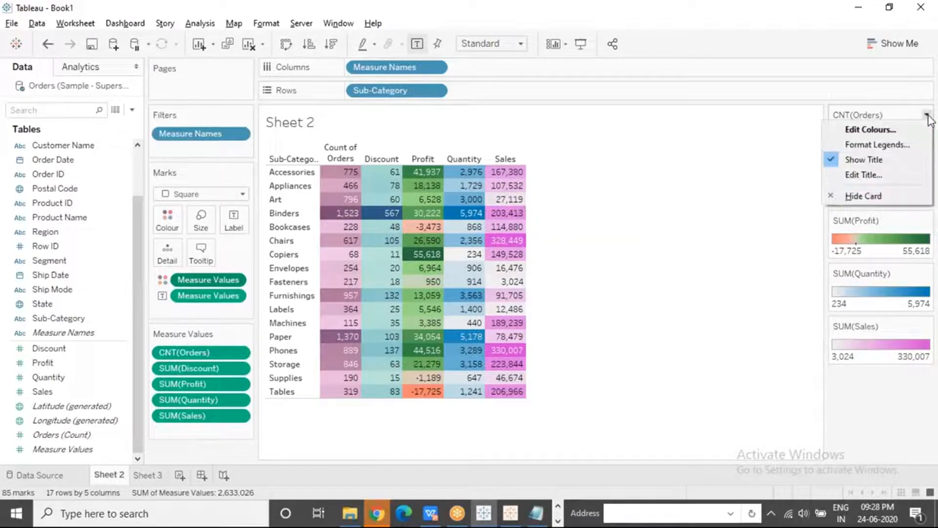
pyautogui.click(889, 130)
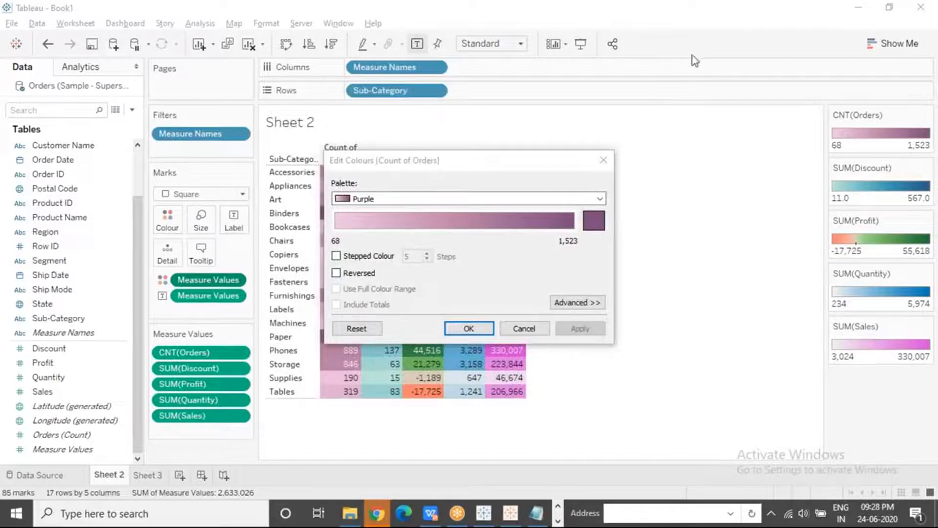
pyautogui.click(483, 199)
pyautogui.click(483, 200)
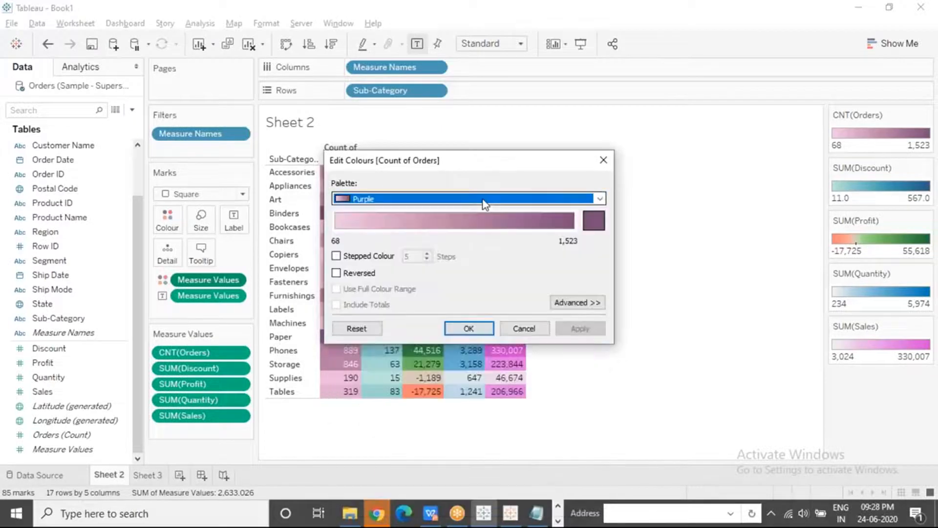
pyautogui.click(595, 221)
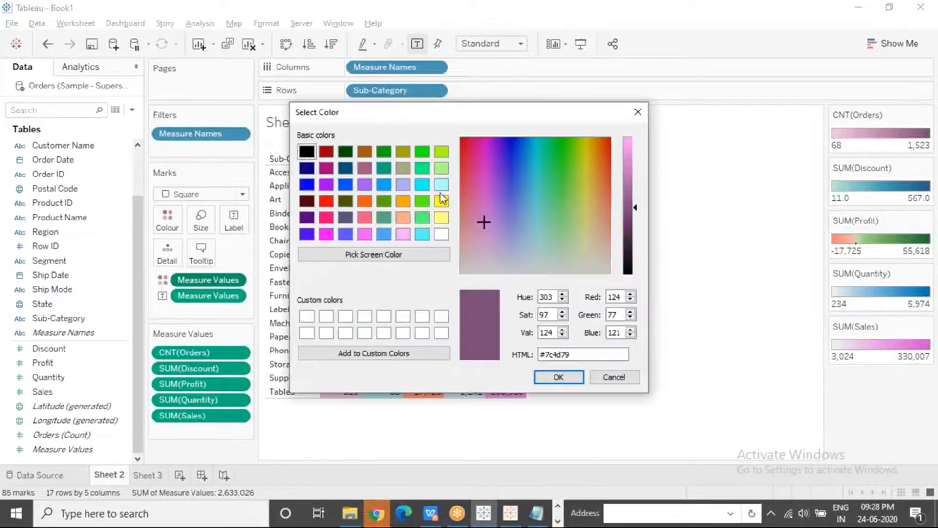
pyautogui.click(403, 201)
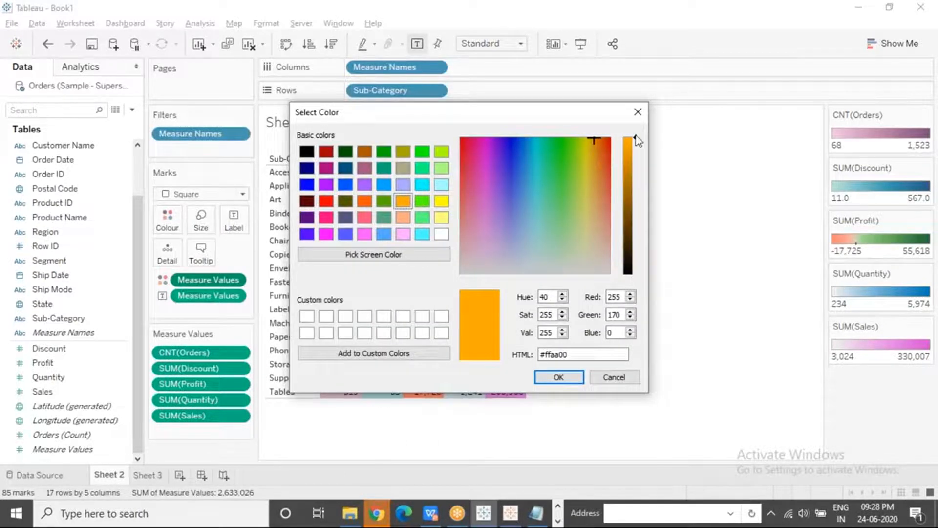
pyautogui.moveTo(636, 141); pyautogui.dragTo(635, 177)
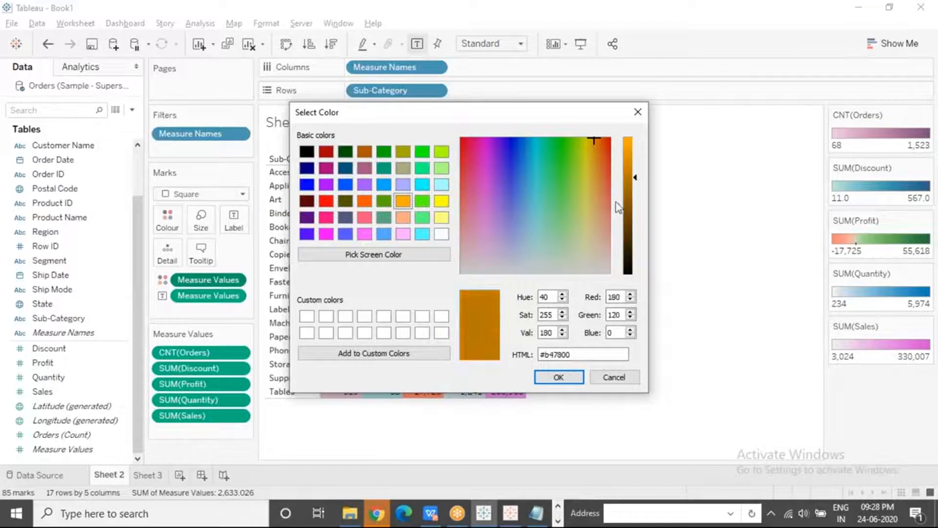
pyautogui.click(559, 377)
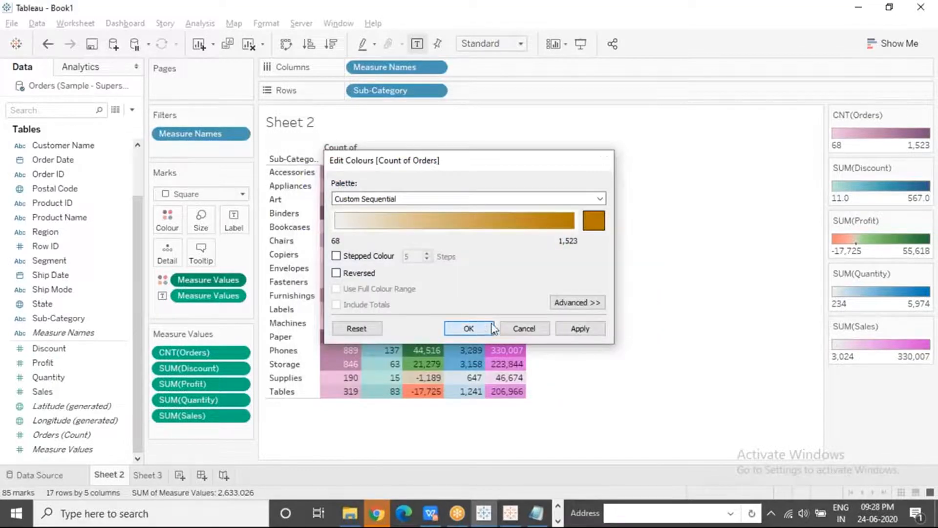
pyautogui.click(482, 329)
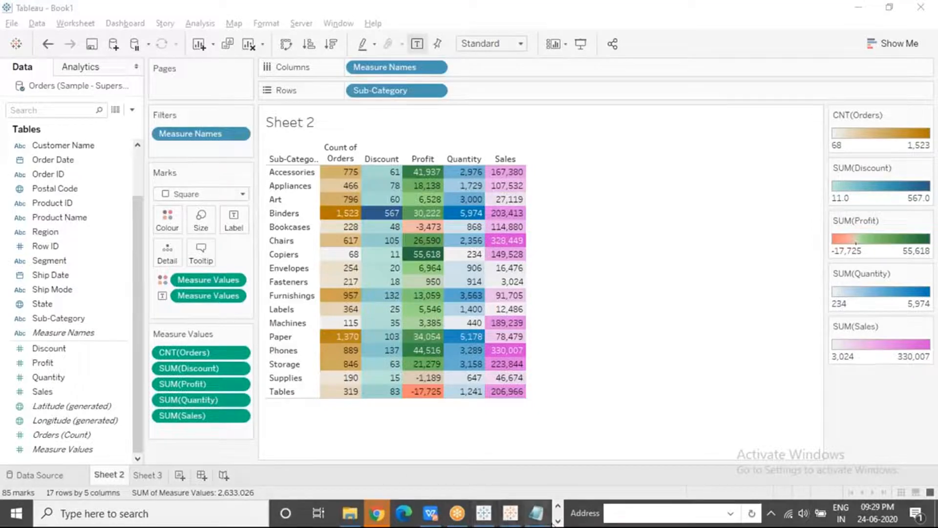
# Switch to the presentation slide show and advance from the Highlight Tables slide to the Bar Graph slide
pyautogui.click(559, 522)
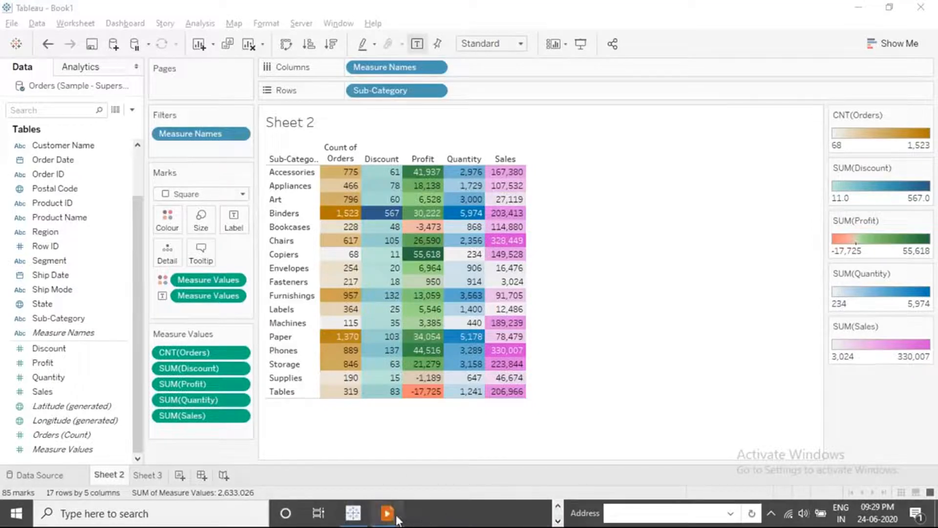
pyautogui.click(390, 515)
pyautogui.click(439, 275)
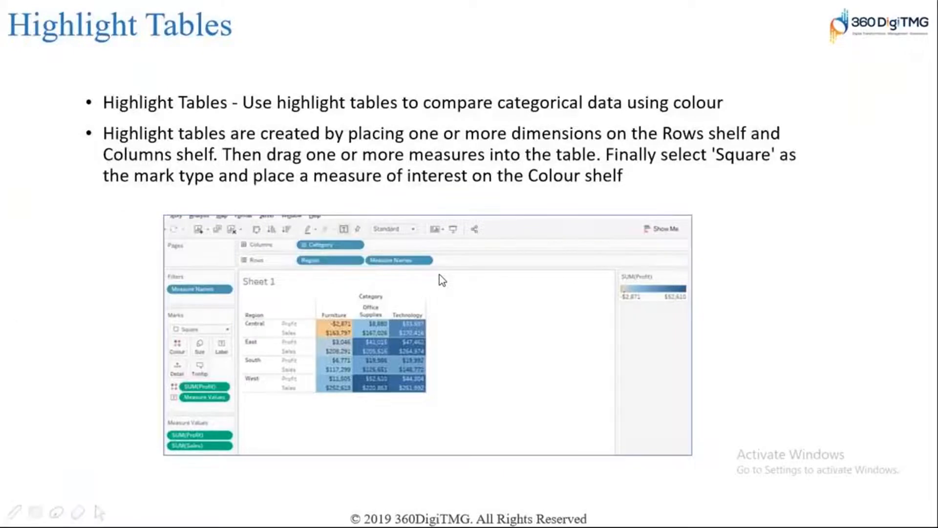
pyautogui.click(439, 275)
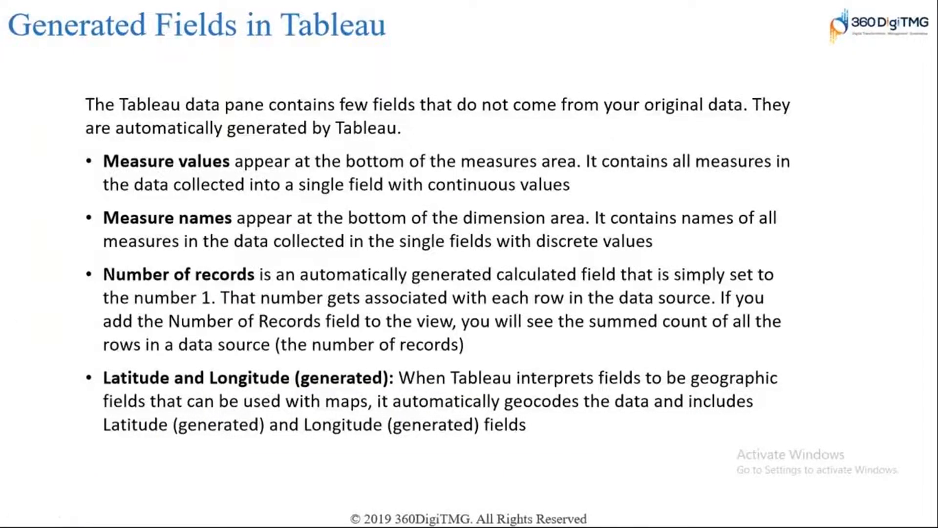
pyautogui.press('Right')
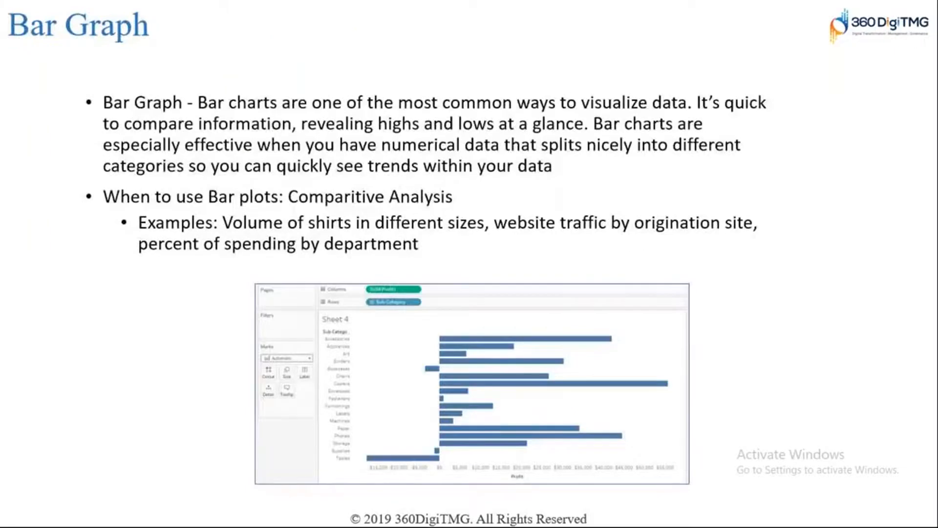
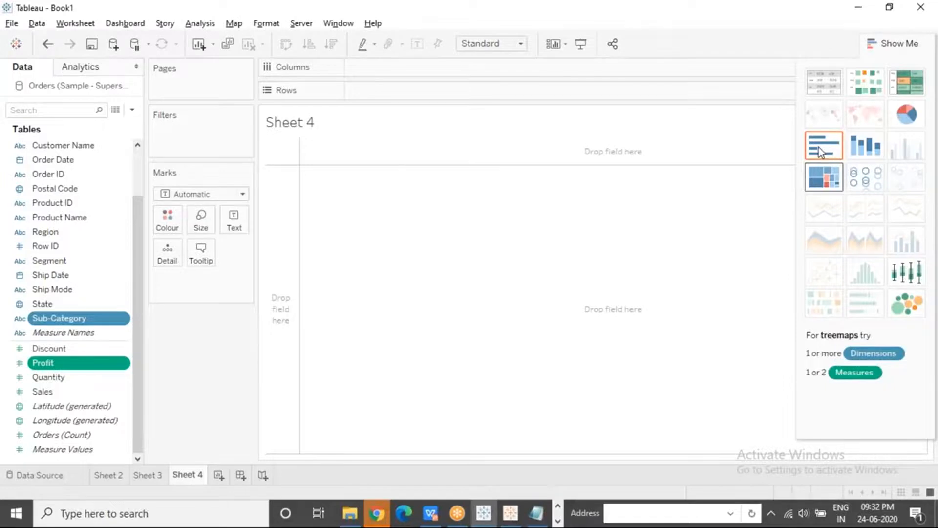
# Replace the suggested horizontal bars with a manually built bar chart, placing Sub-Category on rows and Profit on columns, and close Show Me
pyautogui.click(821, 152)
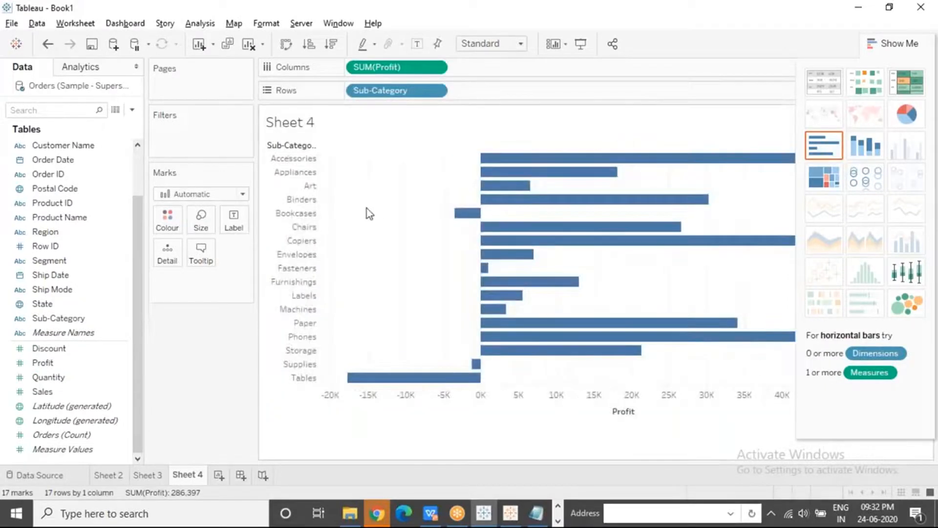
pyautogui.click(248, 45)
pyautogui.click(73, 318)
pyautogui.moveTo(89, 318); pyautogui.dragTo(383, 89)
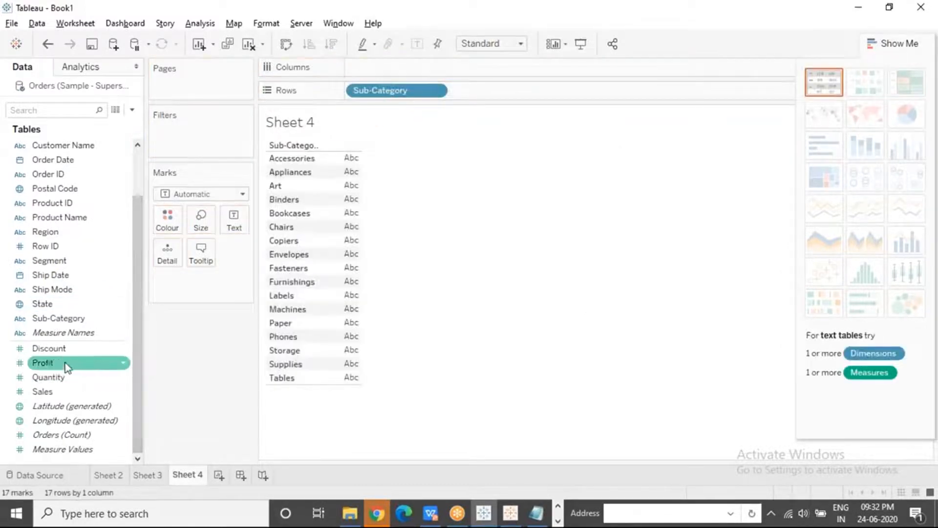
pyautogui.moveTo(65, 364); pyautogui.dragTo(386, 65)
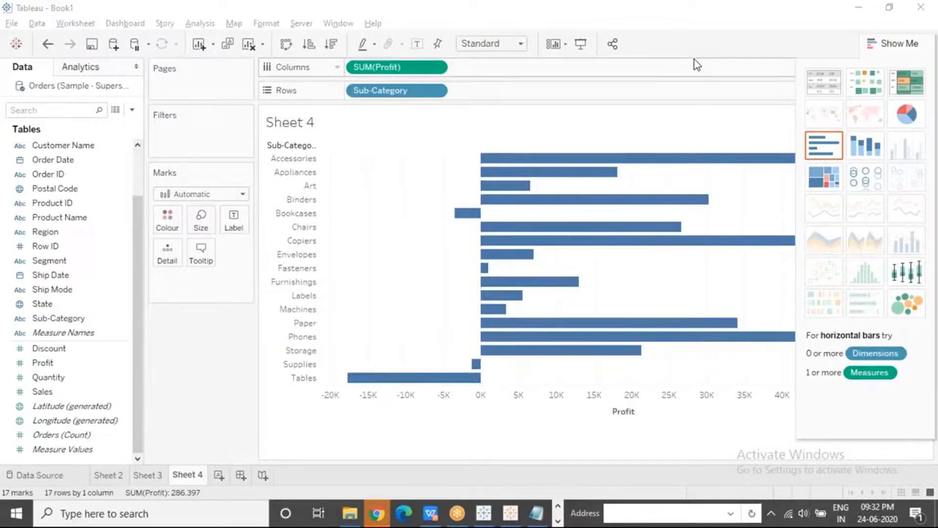
pyautogui.click(873, 43)
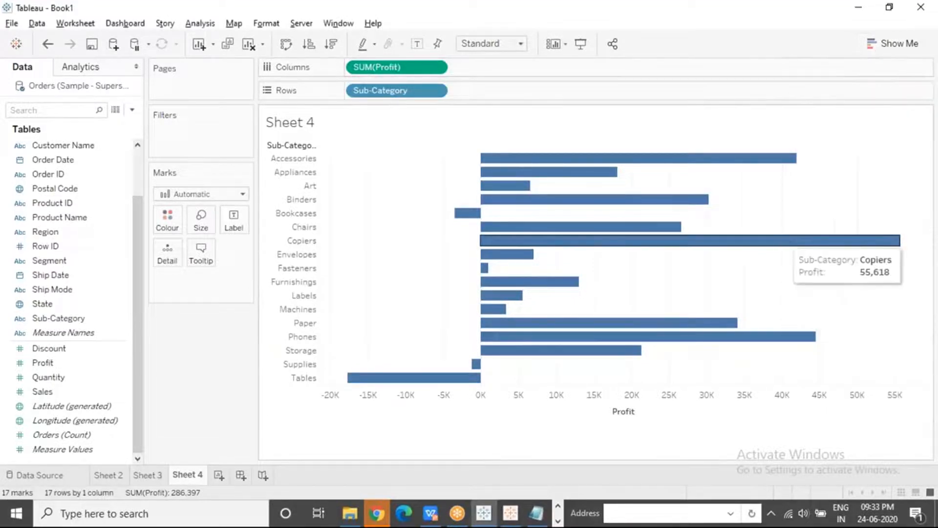
# Examine the Copiers bar, the negative Tables, Bookcases and Supplies bars, and the Profit axis of the Sub-Category chart
pyautogui.click(807, 242)
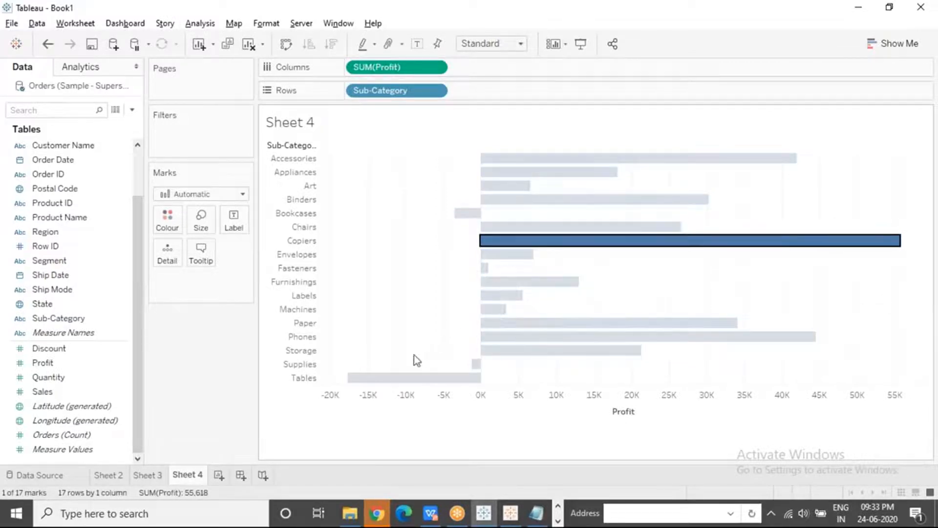
pyautogui.click(409, 379)
pyautogui.click(410, 315)
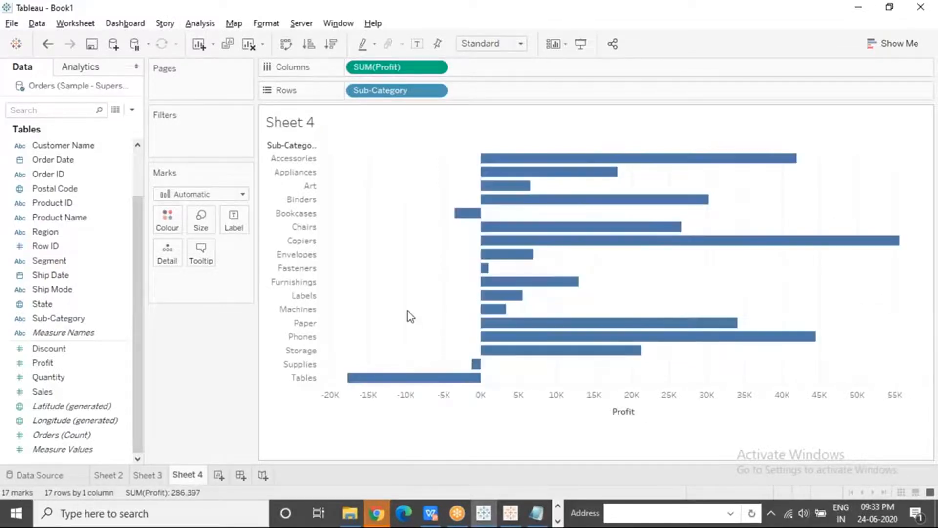
pyautogui.moveTo(463, 216)
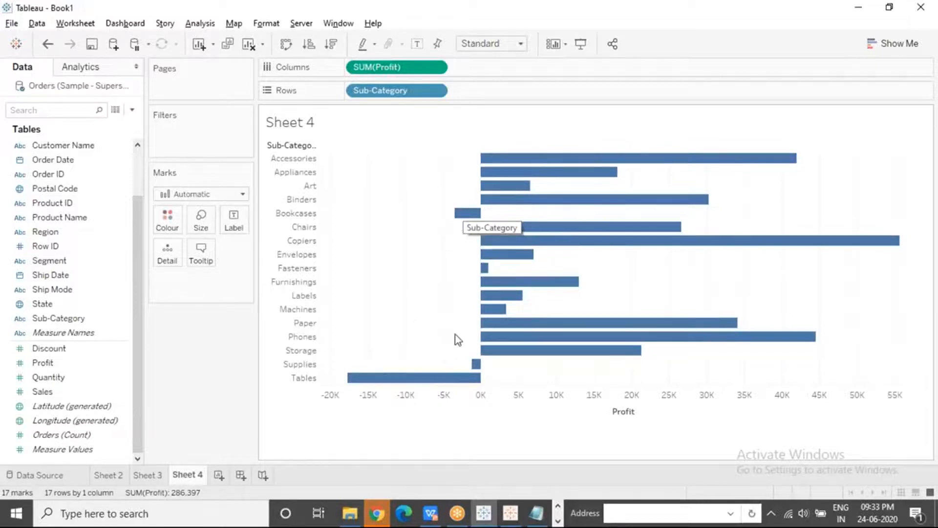
pyautogui.moveTo(475, 365)
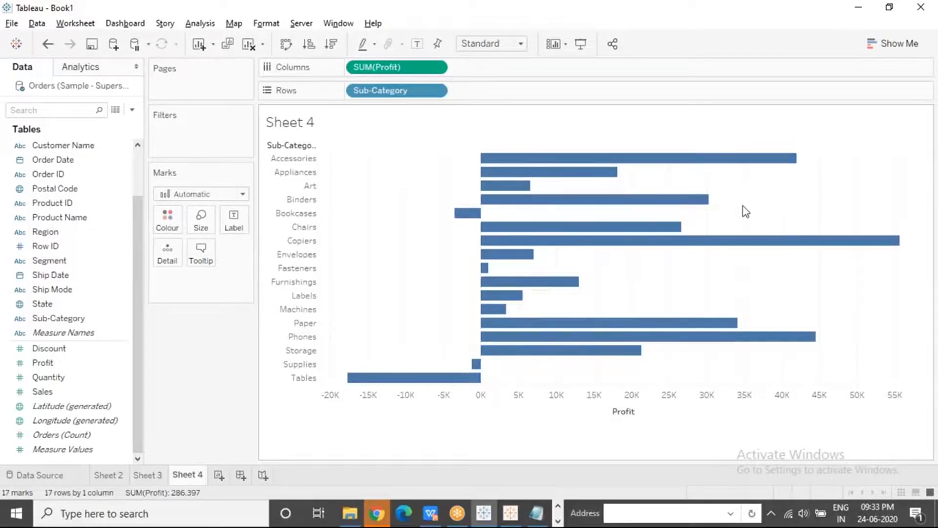
pyautogui.moveTo(528, 358)
pyautogui.click(486, 397)
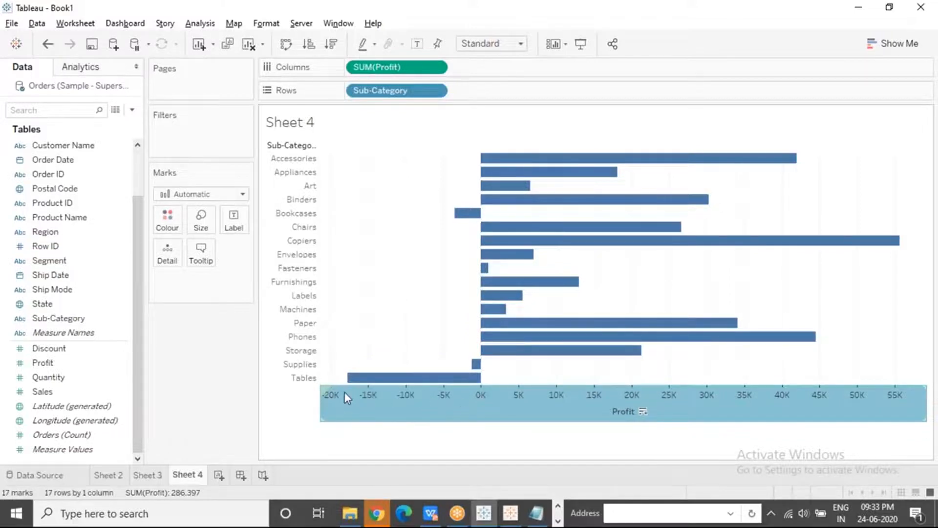
pyautogui.click(390, 292)
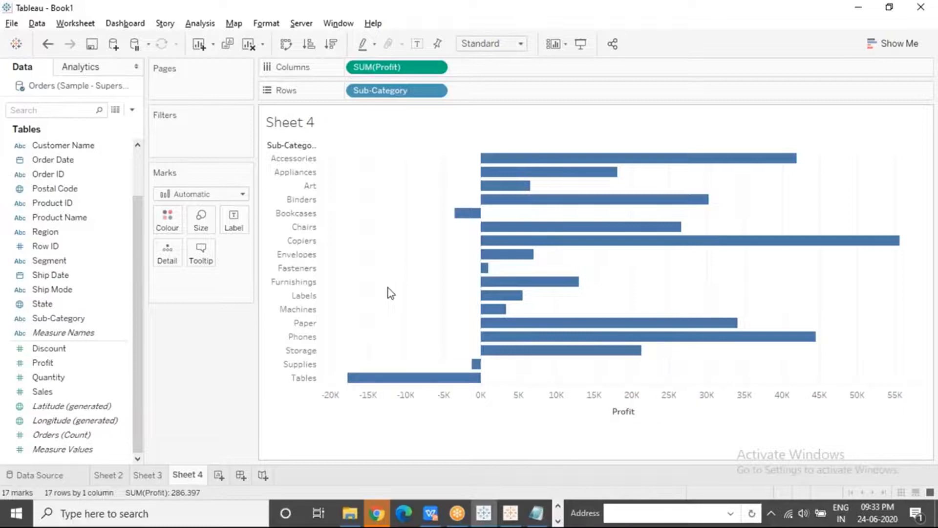
# Add a new worksheet and build a horizontal bar chart with Sales on columns and Region on rows
pyautogui.click(219, 478)
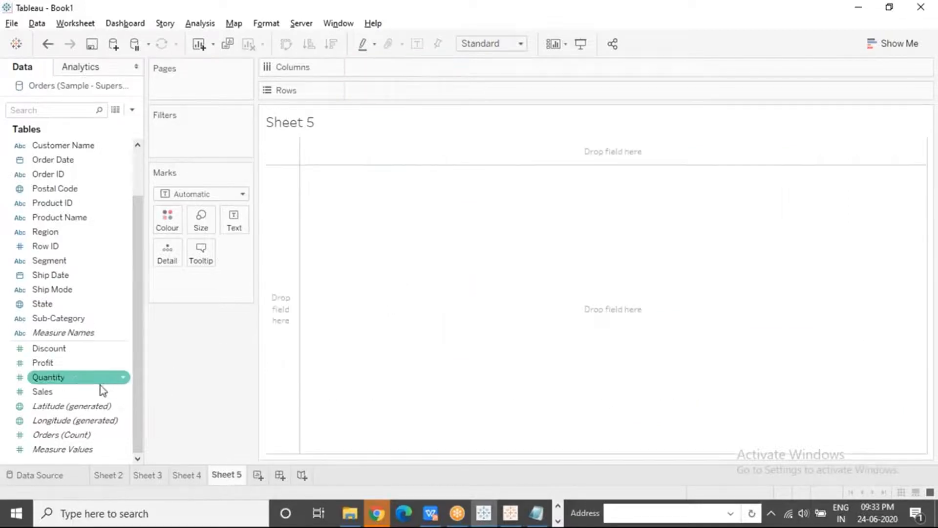
pyautogui.moveTo(68, 396); pyautogui.dragTo(394, 72)
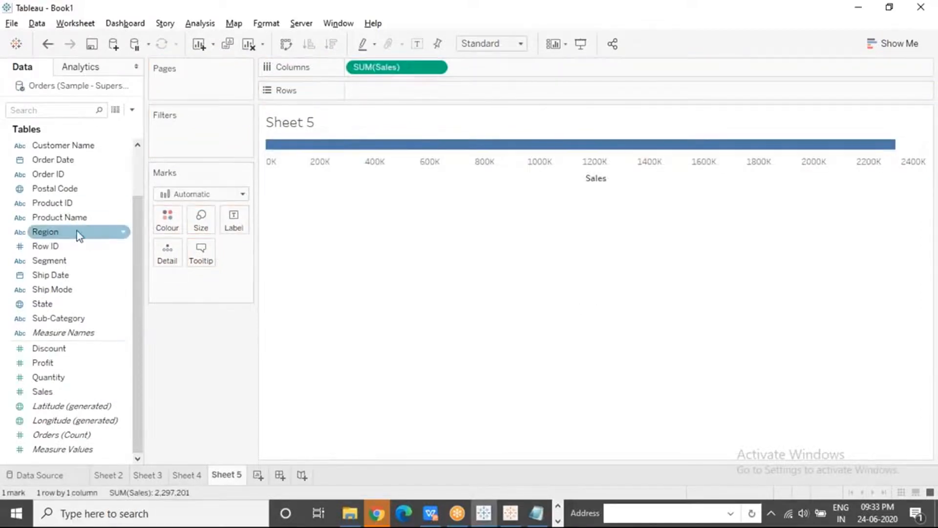
pyautogui.moveTo(80, 233); pyautogui.dragTo(400, 90)
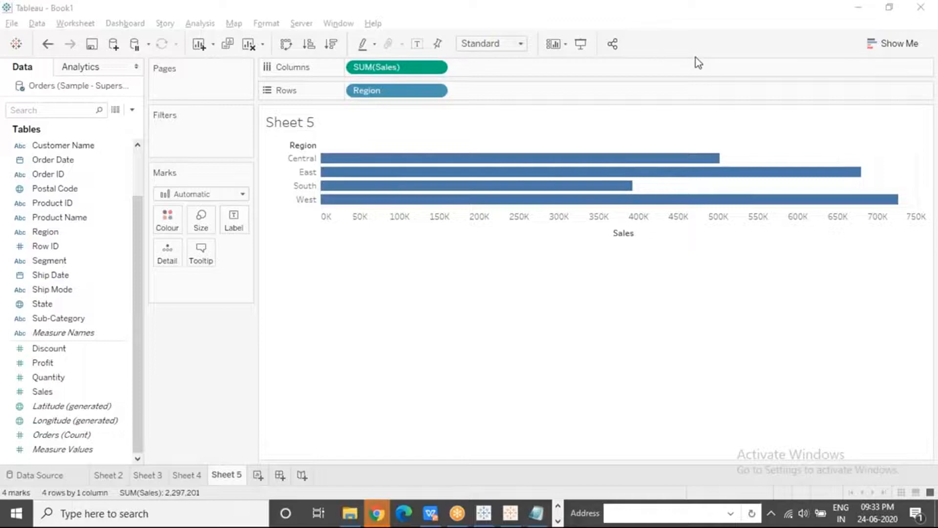
# Compare the Sales bars of the West and South regions and inspect where the Sales axis starts
pyautogui.moveTo(867, 205)
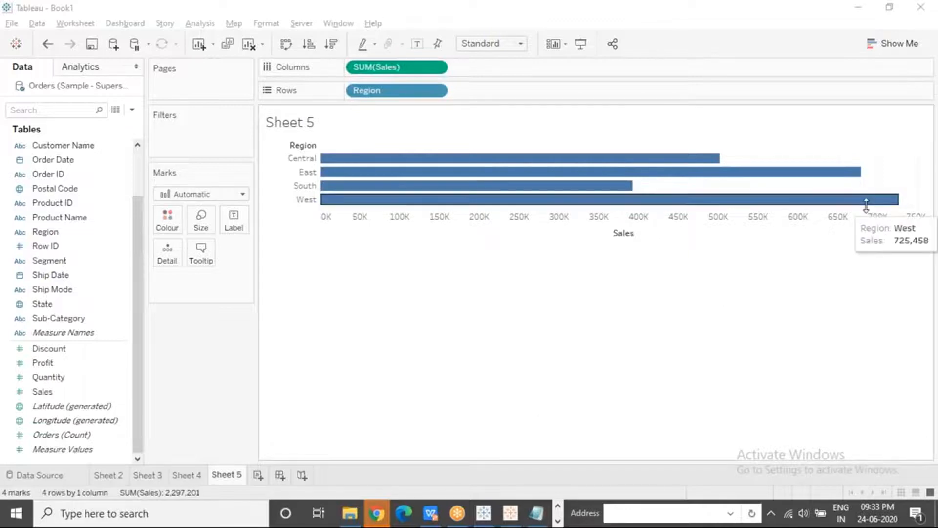
pyautogui.moveTo(606, 191)
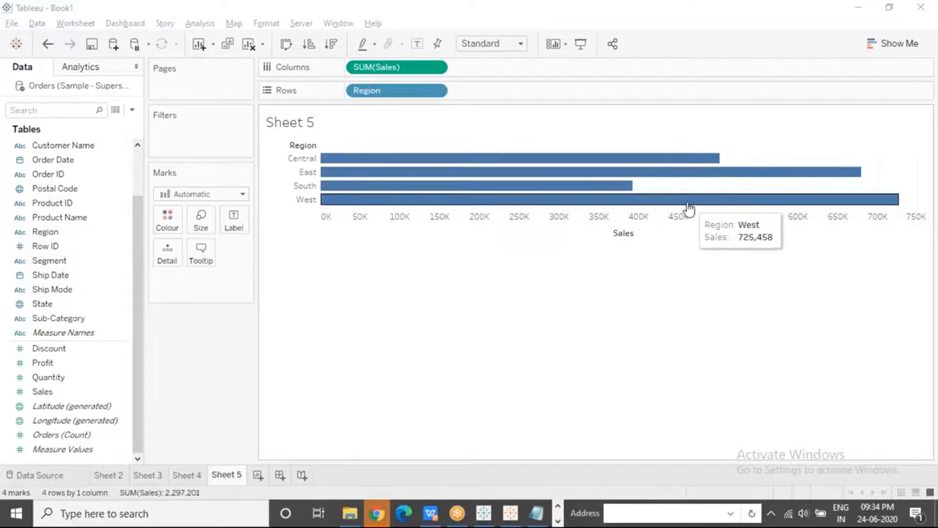
pyautogui.click(499, 382)
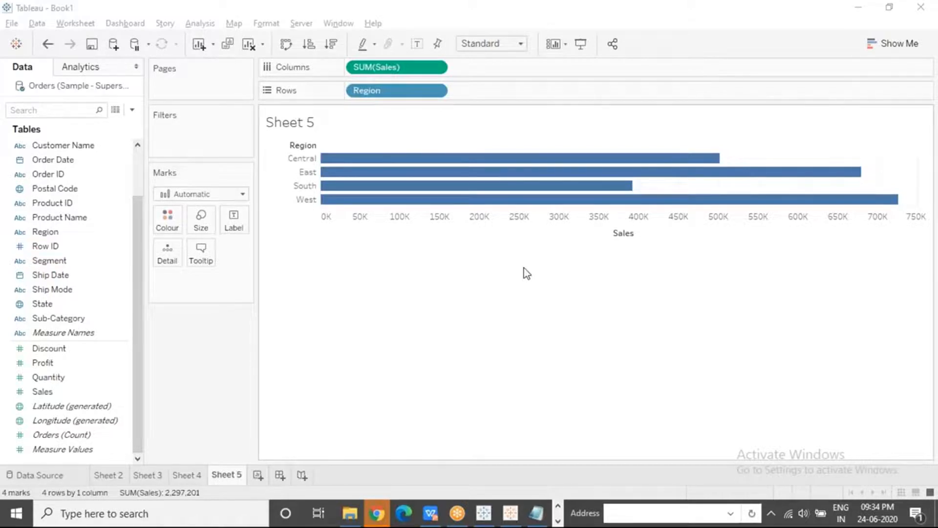
pyautogui.click(515, 229)
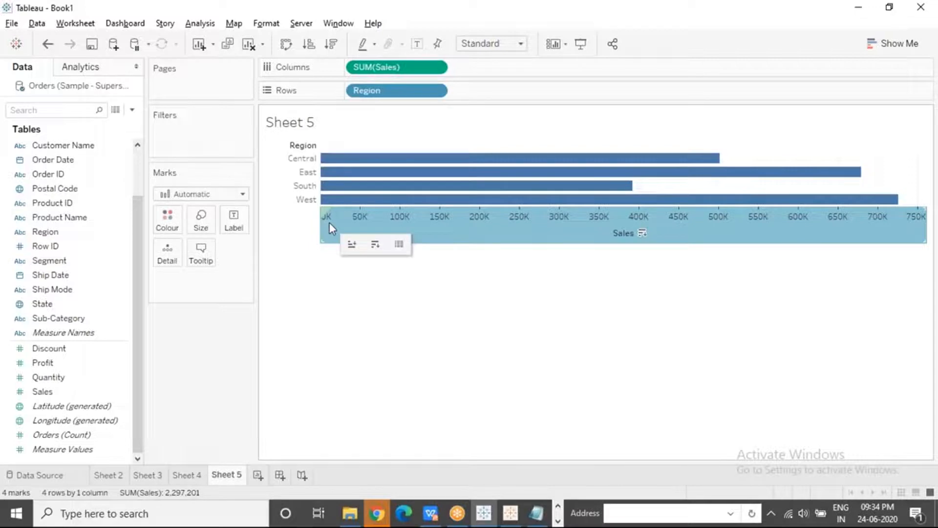
pyautogui.moveTo(338, 221)
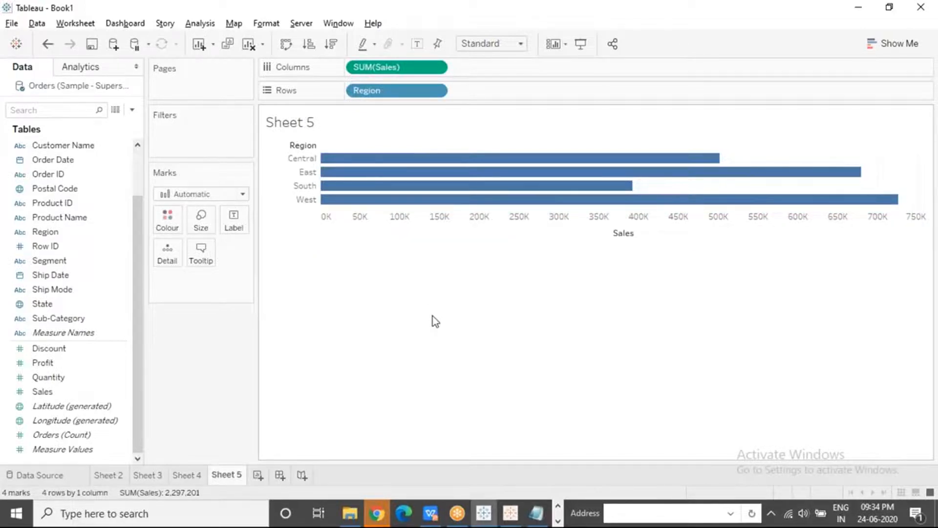
pyautogui.click(651, 20)
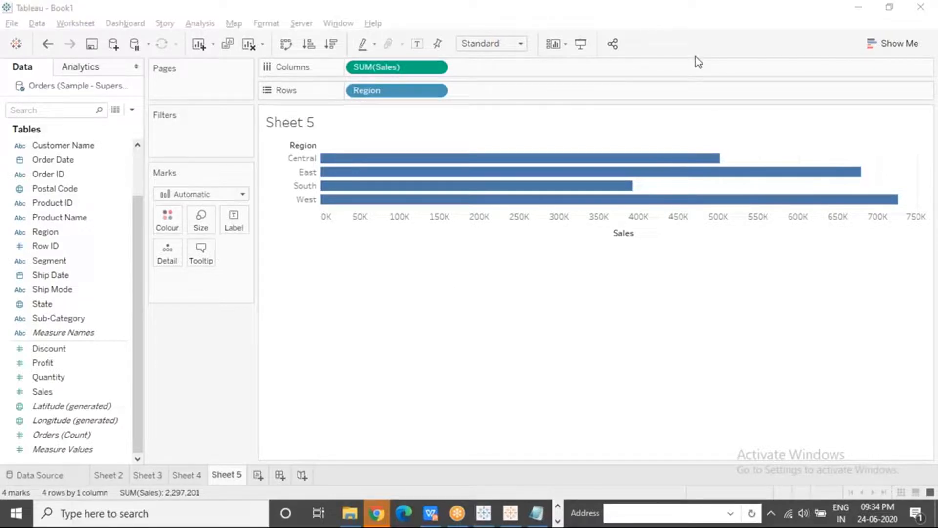
# Give the Sales axis of the Region chart a fixed range starting at 380000
pyautogui.click(537, 227)
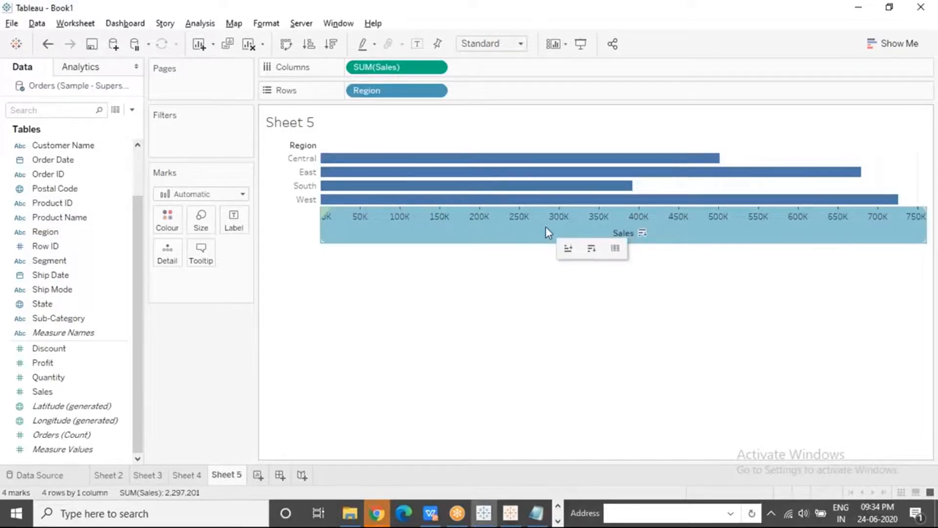
pyautogui.rightClick(546, 227)
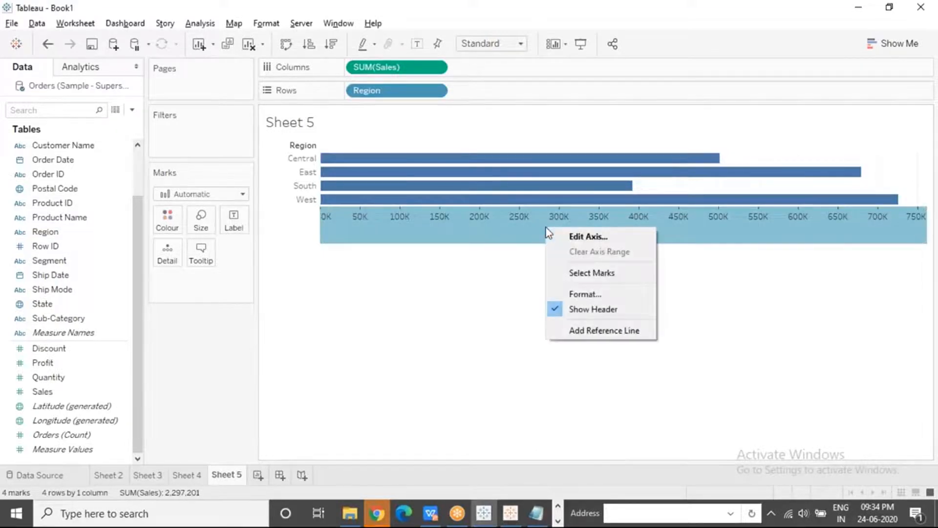
pyautogui.click(615, 237)
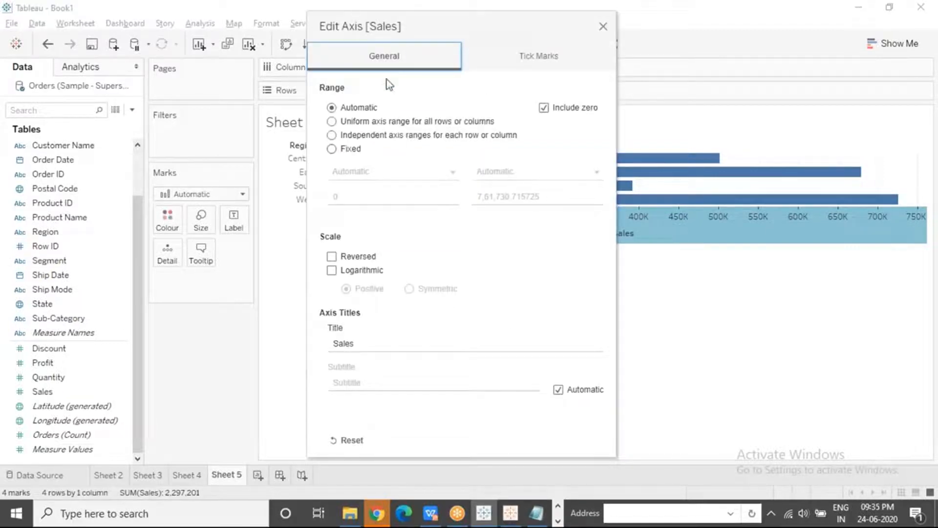
pyautogui.click(332, 149)
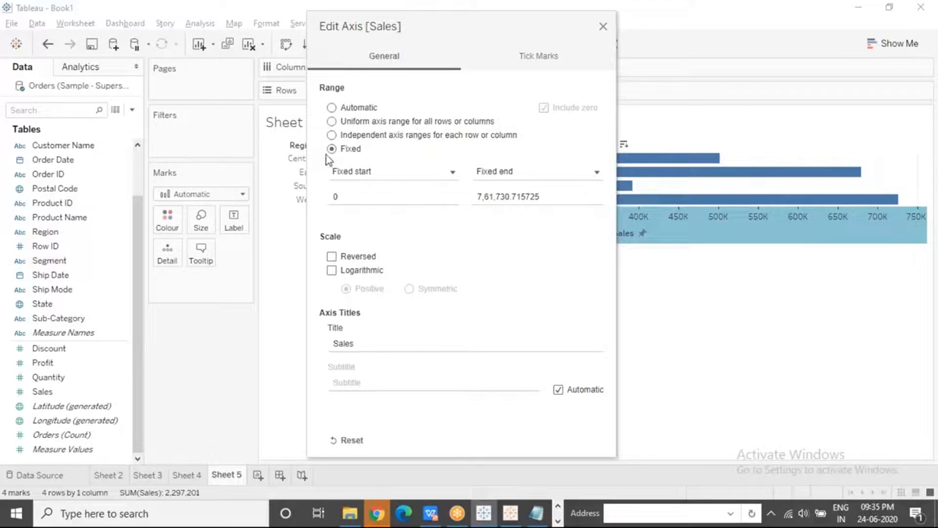
pyautogui.moveTo(351, 201); pyautogui.dragTo(332, 201)
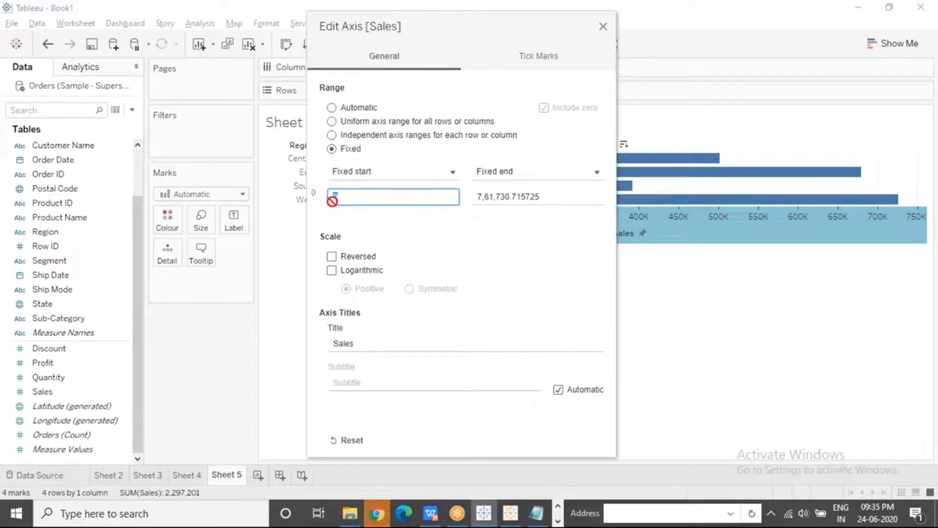
pyautogui.write('380000')
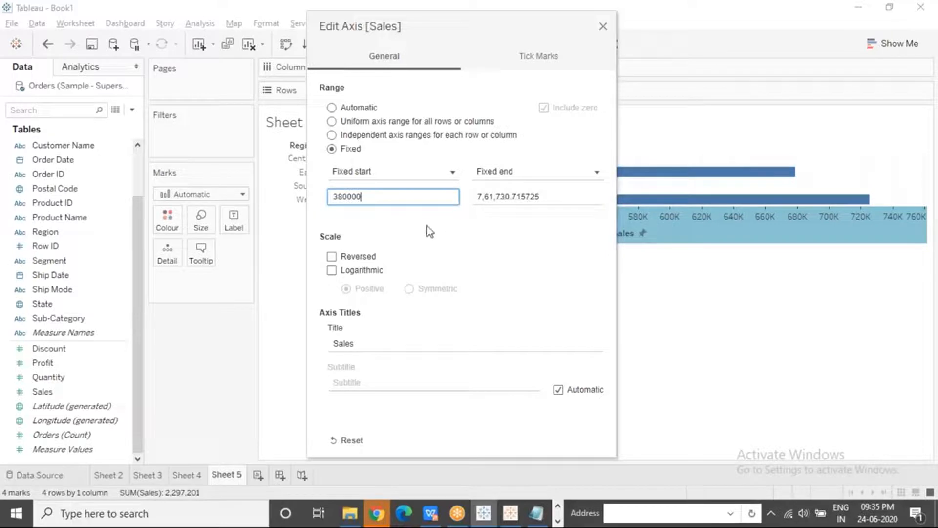
pyautogui.moveTo(362, 196); pyautogui.dragTo(329, 197)
pyautogui.click(371, 191)
pyautogui.click(605, 27)
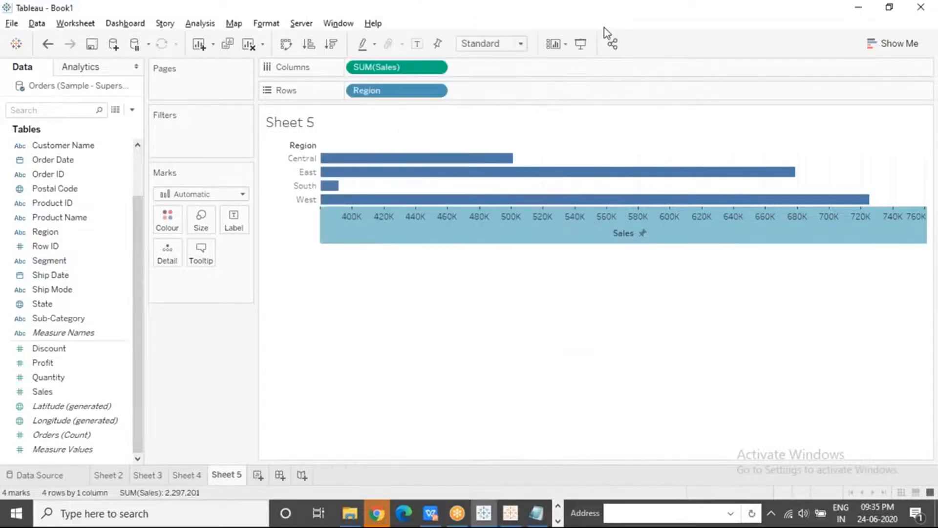
pyautogui.click(480, 332)
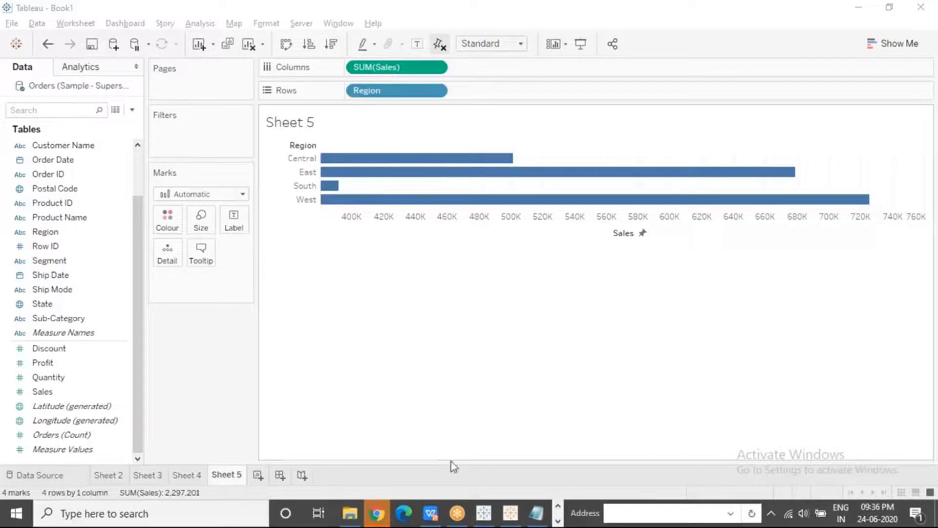
# Switch to File Explorer, open the Tableau folder and select the Data VIsualization Principles.pptx presentation
pyautogui.click(351, 514)
pyautogui.click(228, 318)
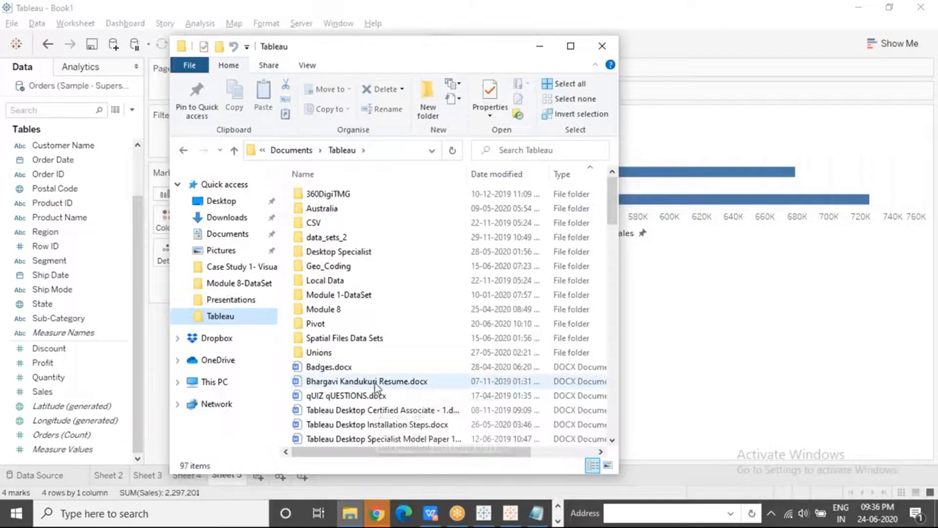
pyautogui.click(369, 385)
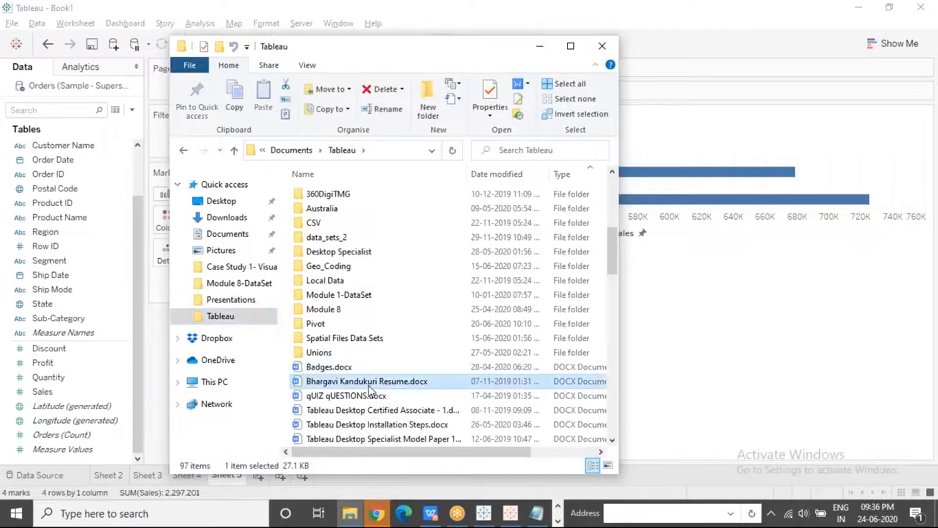
pyautogui.press('d')
pyautogui.press('d')
pyautogui.press('d')
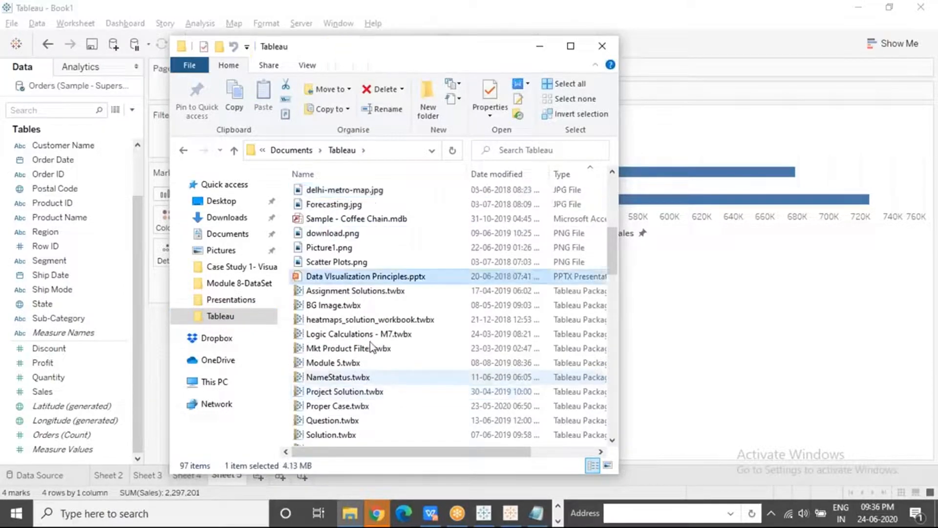
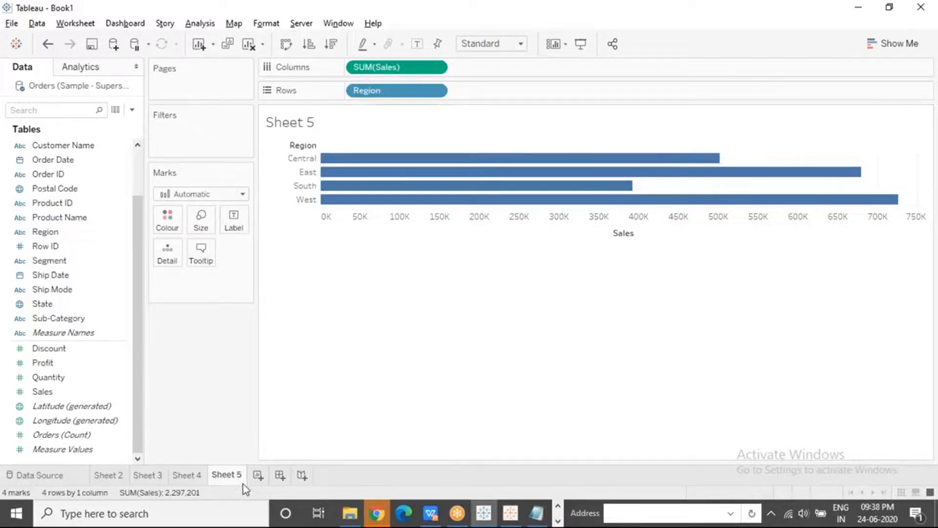
# Add a new worksheet and build a horizontal bar chart with Profit on columns and Sub-Category on rows
pyautogui.click(259, 477)
pyautogui.click(83, 327)
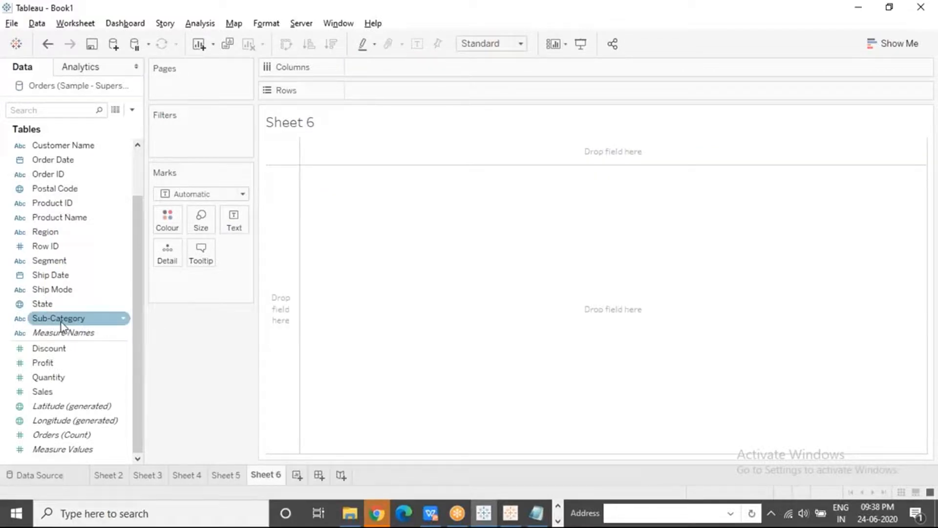
pyautogui.moveTo(61, 321); pyautogui.dragTo(388, 88)
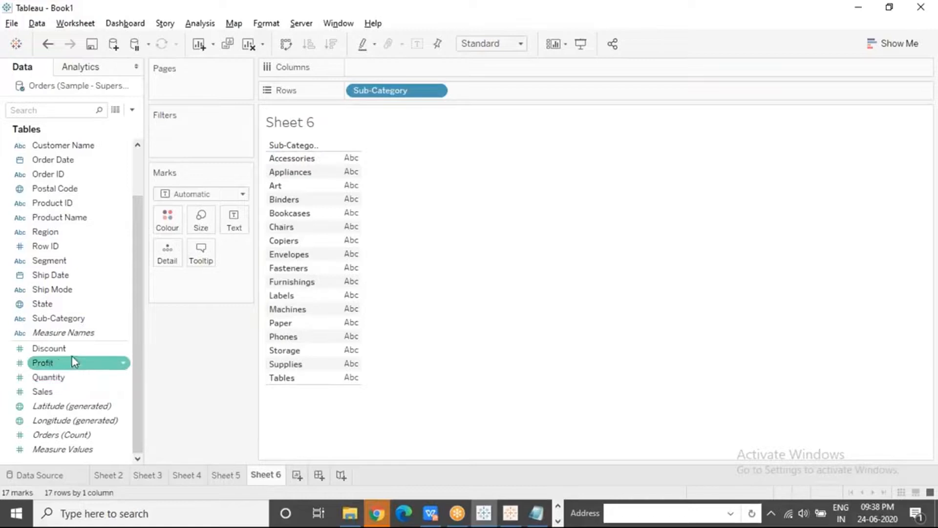
pyautogui.moveTo(55, 362); pyautogui.dragTo(375, 63)
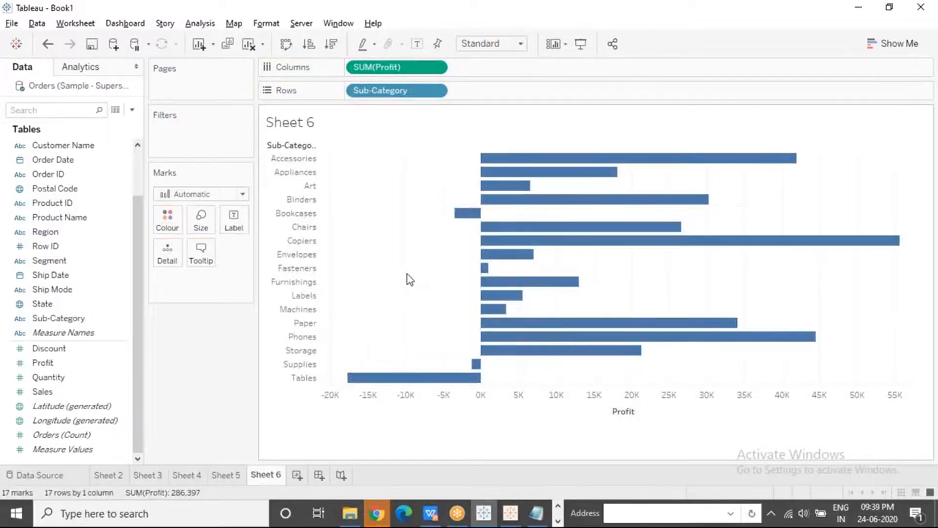
# Inspect the Profit bars of Accessories, Appliances and Art and look over the available mark types
pyautogui.click(510, 161)
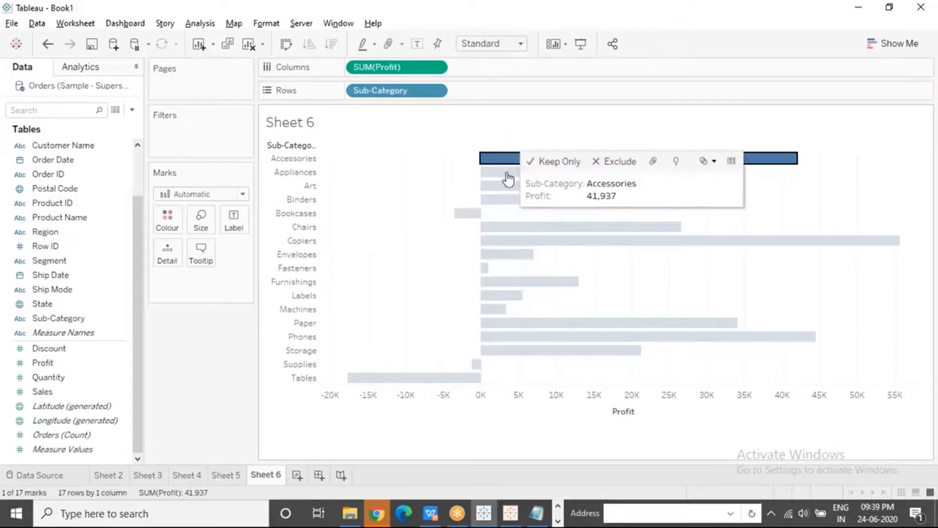
pyautogui.click(507, 173)
pyautogui.click(505, 186)
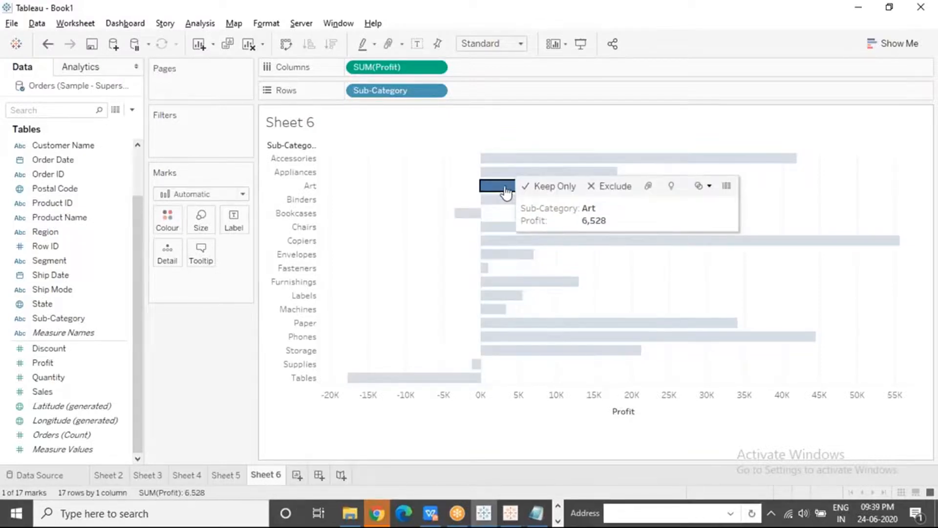
pyautogui.click(367, 226)
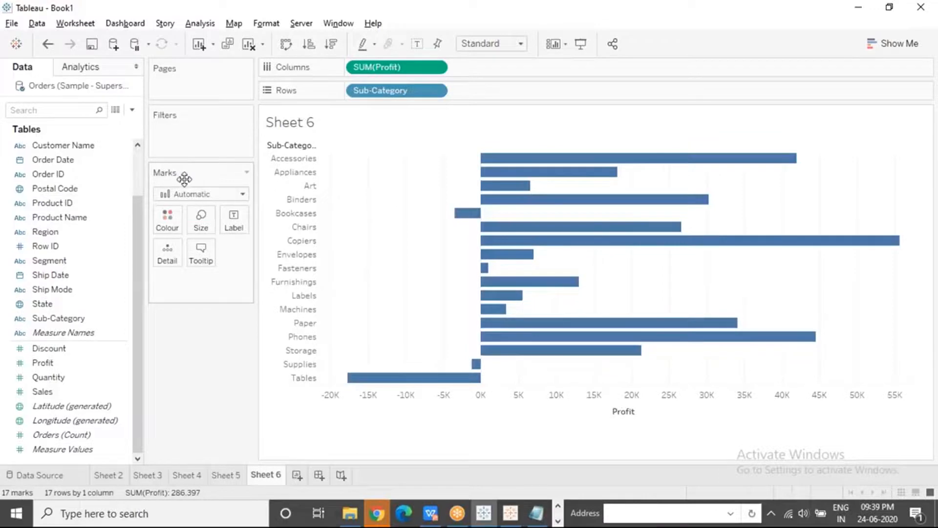
pyautogui.click(209, 195)
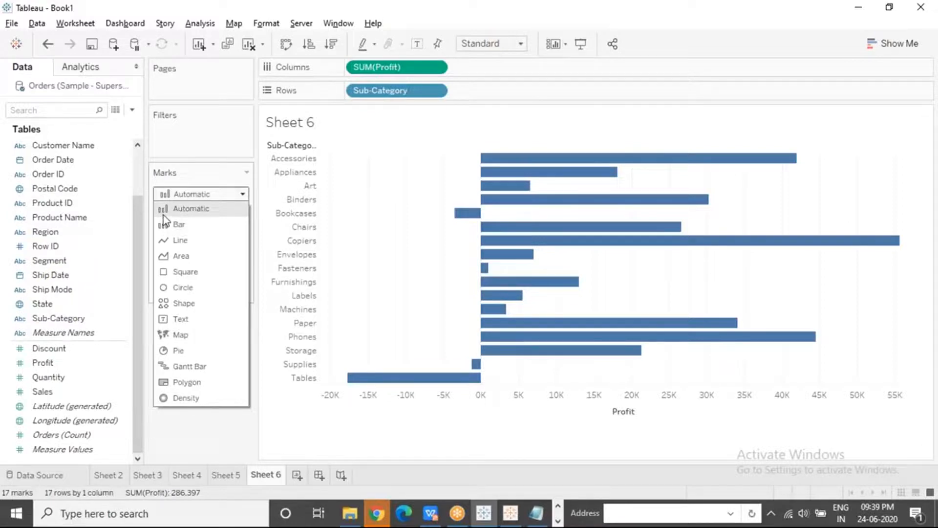
pyautogui.click(385, 200)
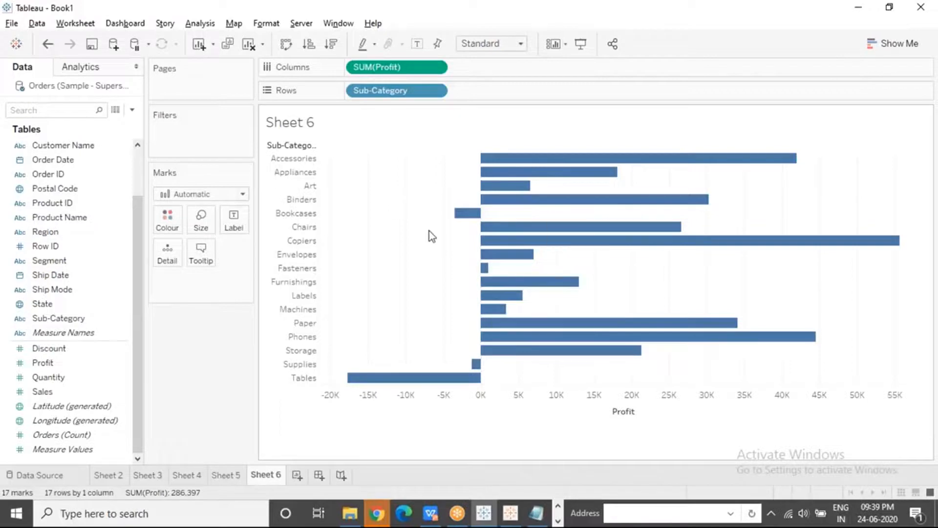
# Swap the chart's rows and columns and place Category ahead of Sub-Category on columns
pyautogui.moveTo(533, 175)
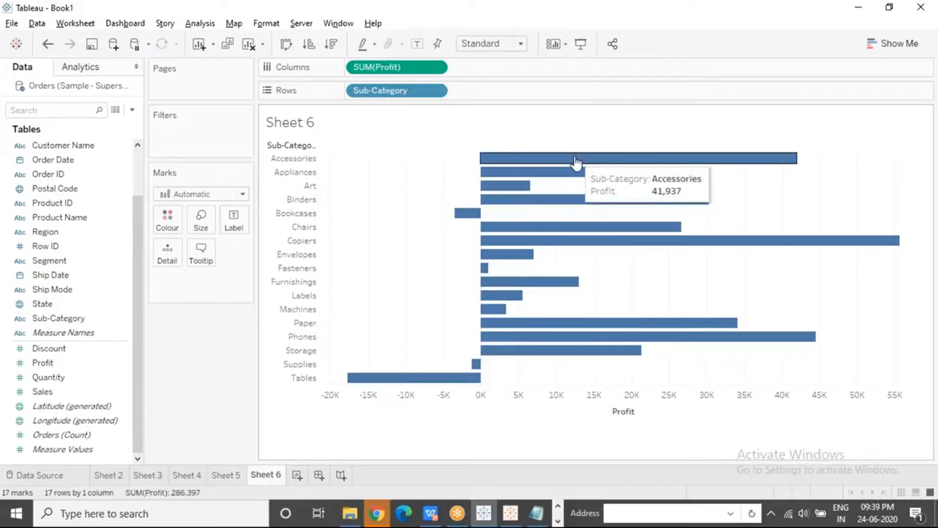
pyautogui.click(290, 50)
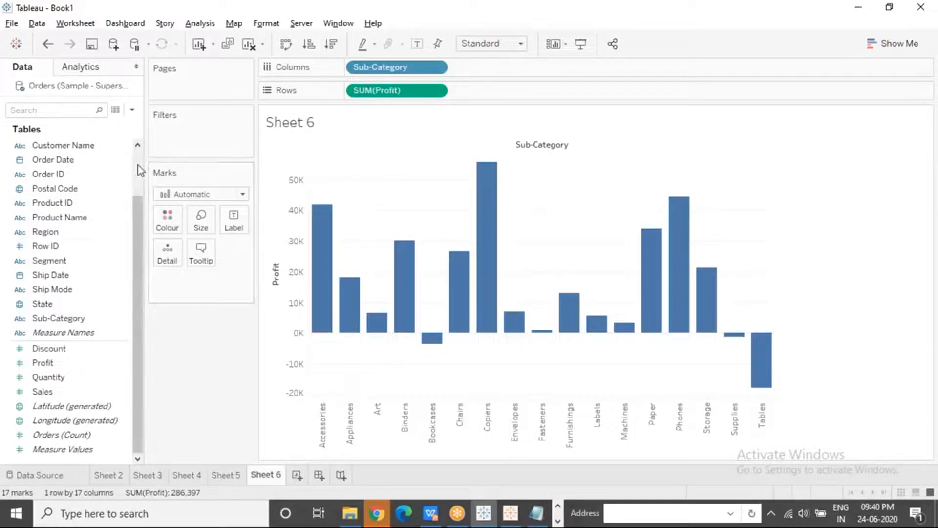
pyautogui.scroll(2, 98, 151)
pyautogui.moveTo(63, 145); pyautogui.dragTo(351, 67)
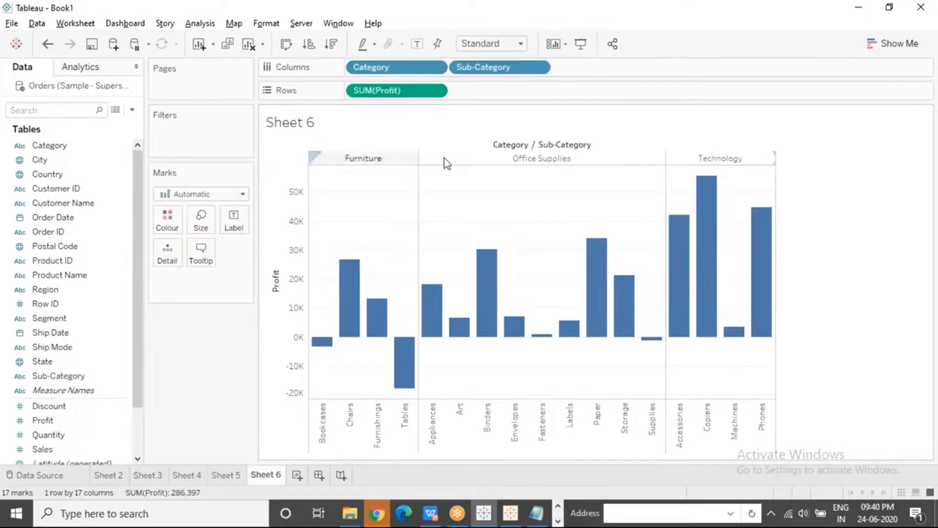
# Colour the bars by Category and remove Category from columns
pyautogui.click(73, 160)
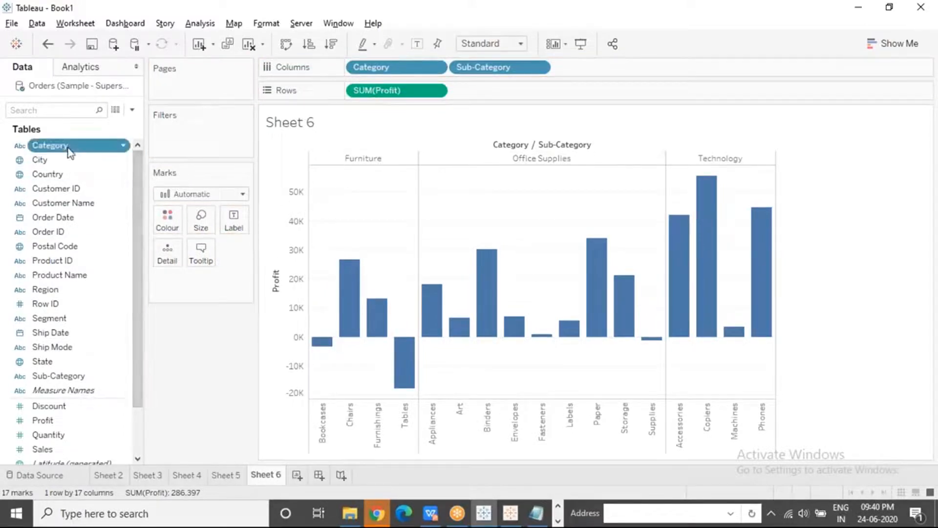
pyautogui.moveTo(69, 148); pyautogui.dragTo(168, 219)
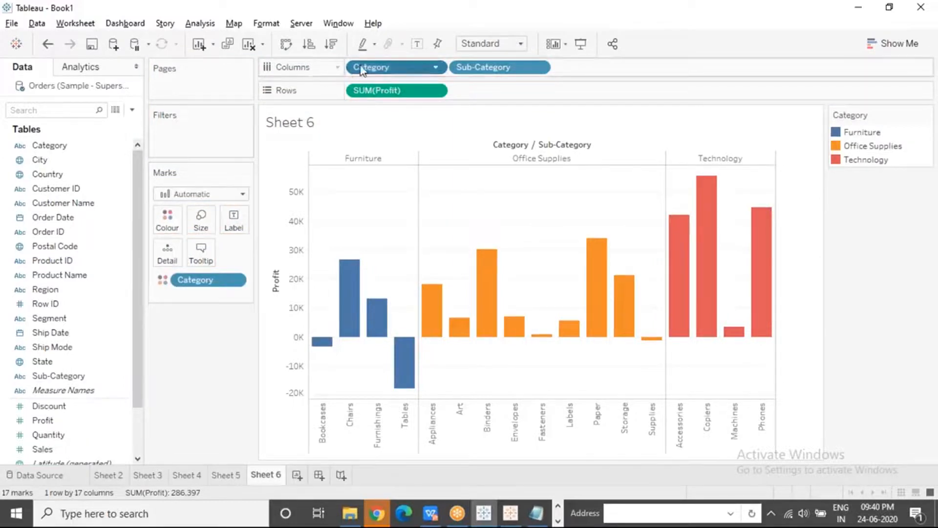
pyautogui.moveTo(362, 70); pyautogui.dragTo(176, 9)
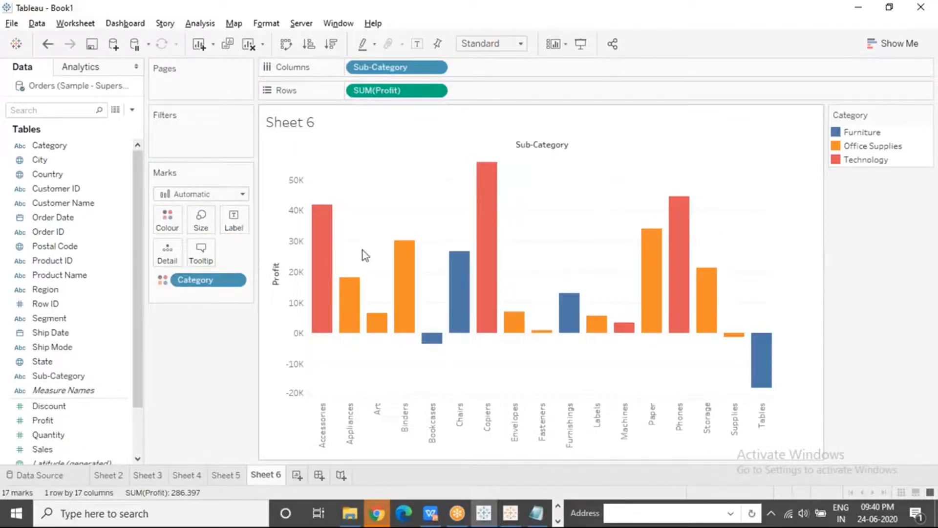
# Size the bars by Sales to compare the sub-categories by bar width, and remove the Sales sizing again
pyautogui.moveTo(487, 222)
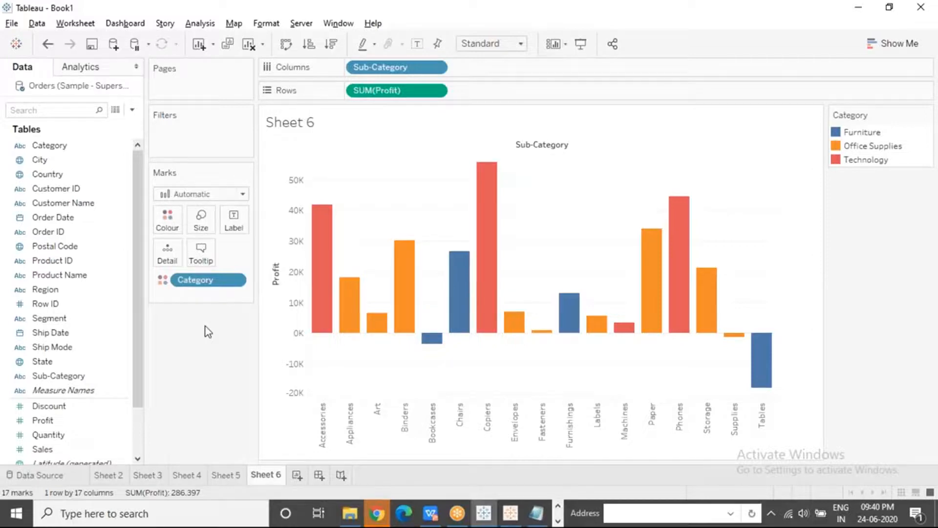
pyautogui.moveTo(329, 232)
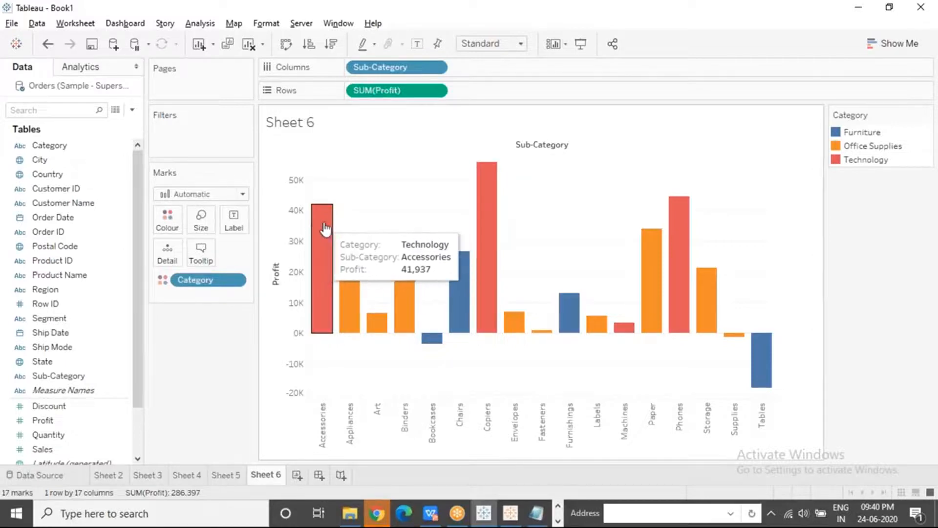
pyautogui.moveTo(44, 449); pyautogui.dragTo(199, 223)
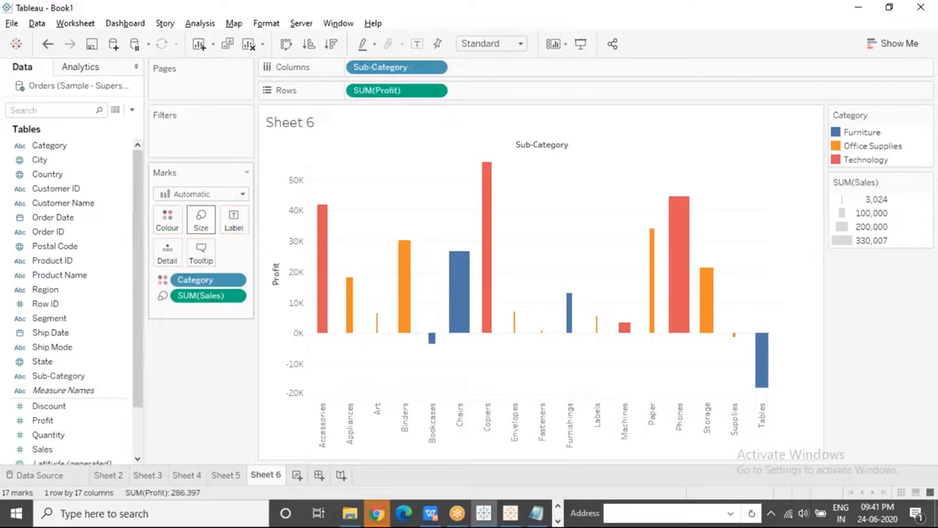
pyautogui.moveTo(676, 336)
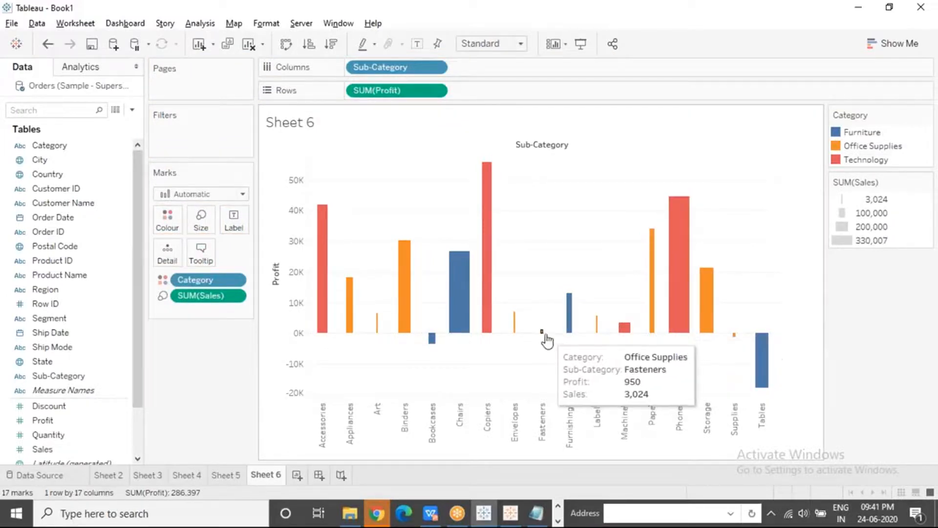
pyautogui.moveTo(520, 338)
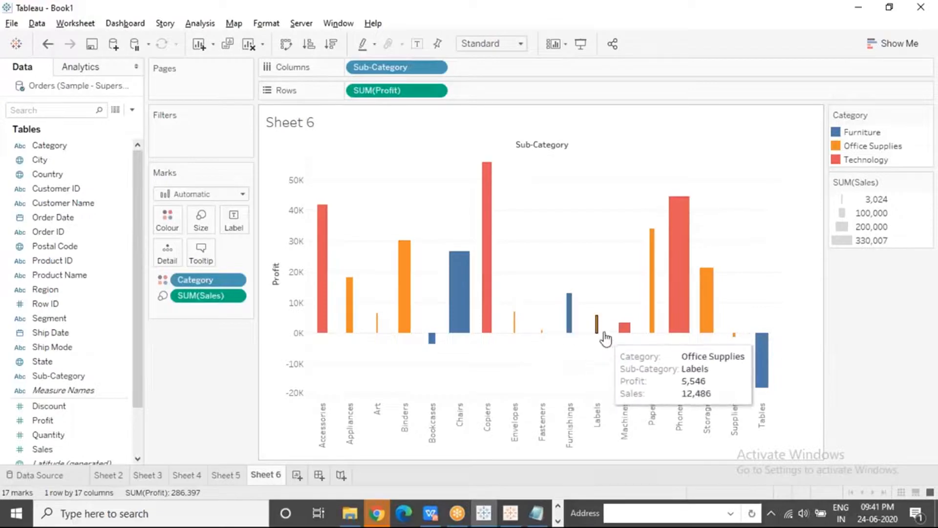
pyautogui.moveTo(379, 334)
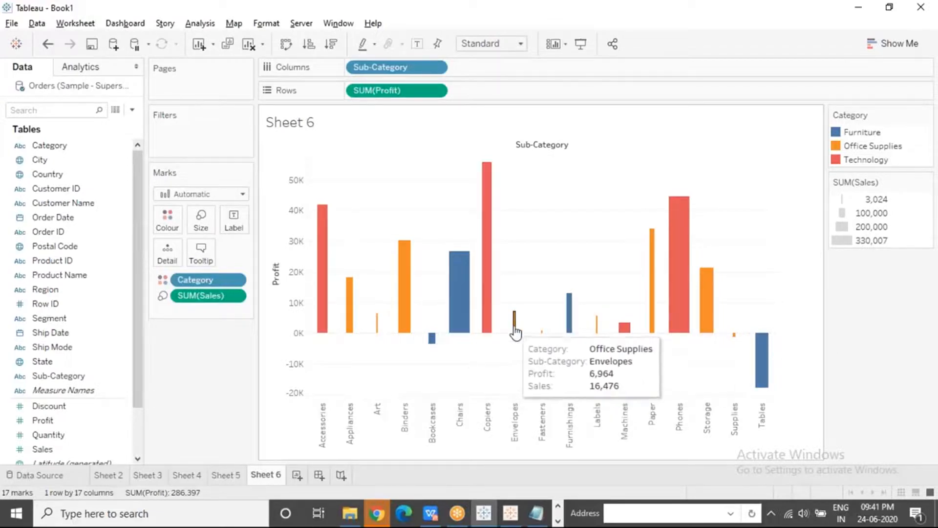
pyautogui.moveTo(592, 337)
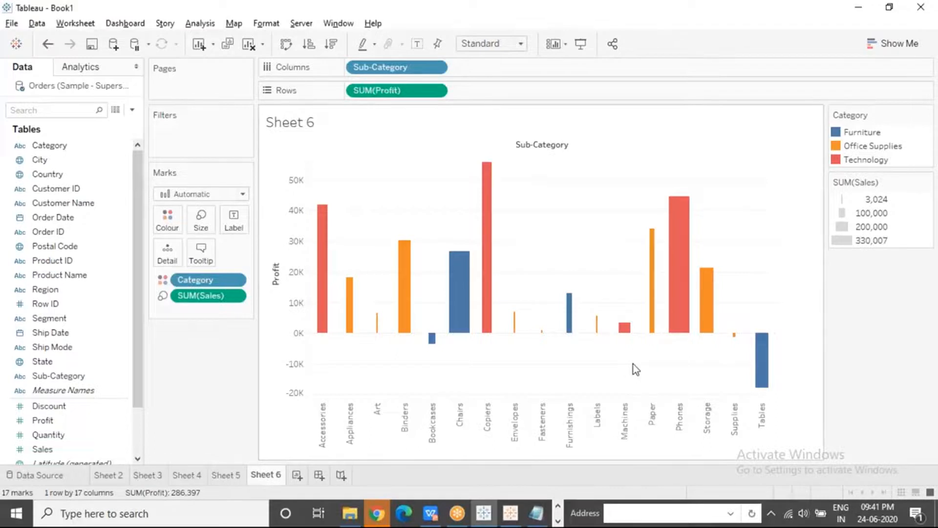
pyautogui.moveTo(758, 354)
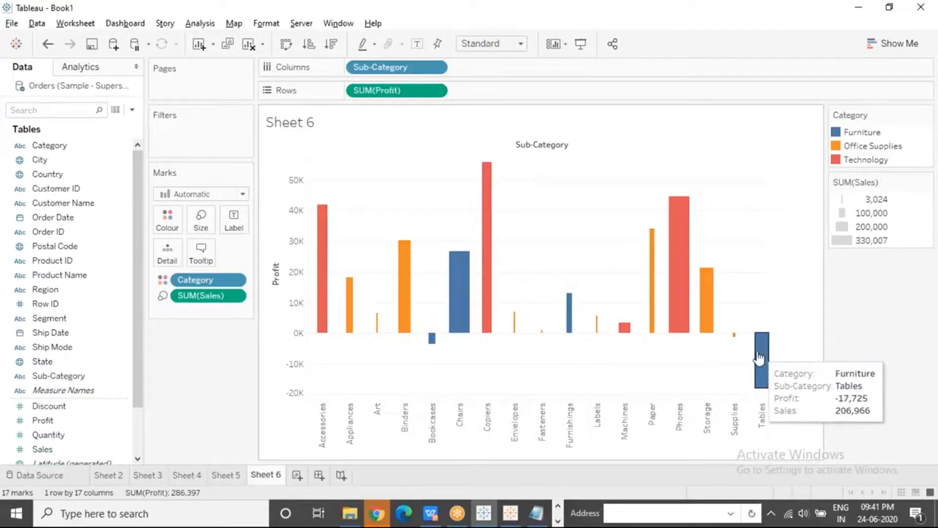
pyautogui.moveTo(738, 341)
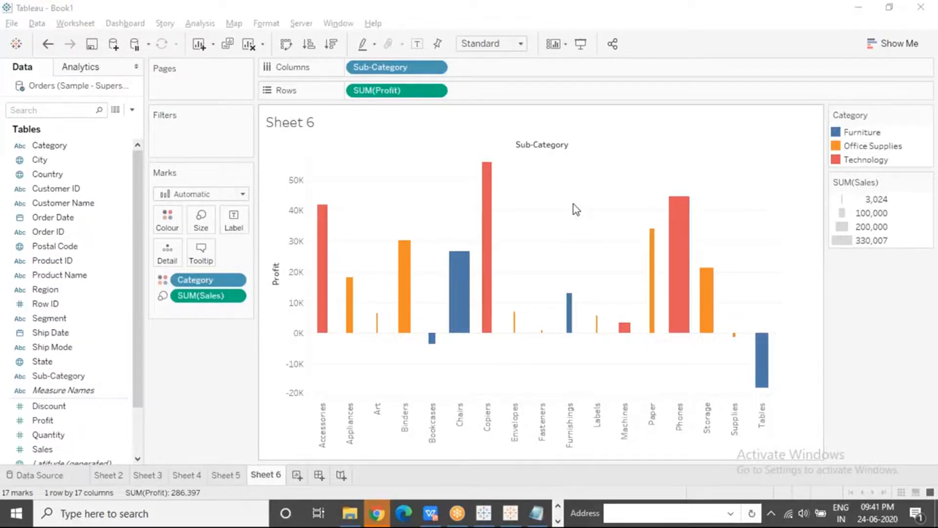
pyautogui.moveTo(205, 296); pyautogui.dragTo(188, 376)
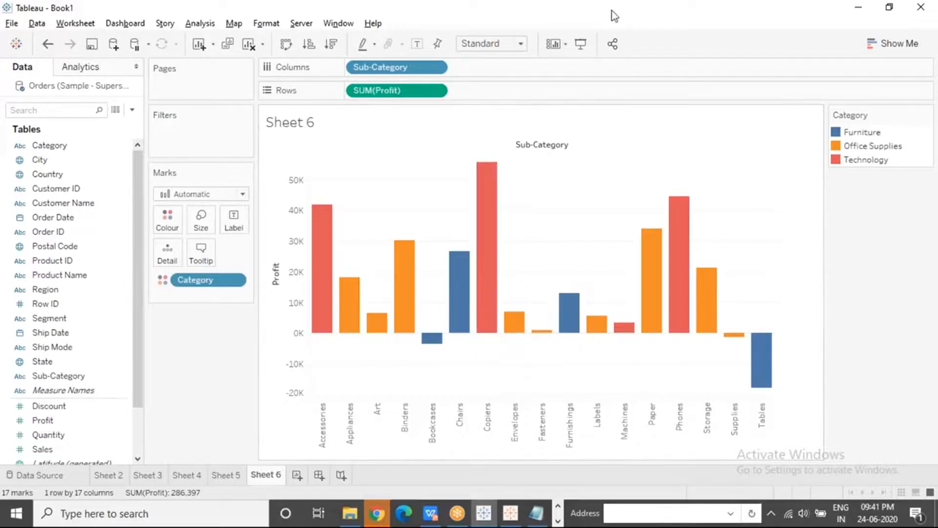
# Mark the ends of the Copiers, Bookcases and Binders bars with the screen pen, tracing each toward its label, and clear the annotations
pyautogui.click(572, 10)
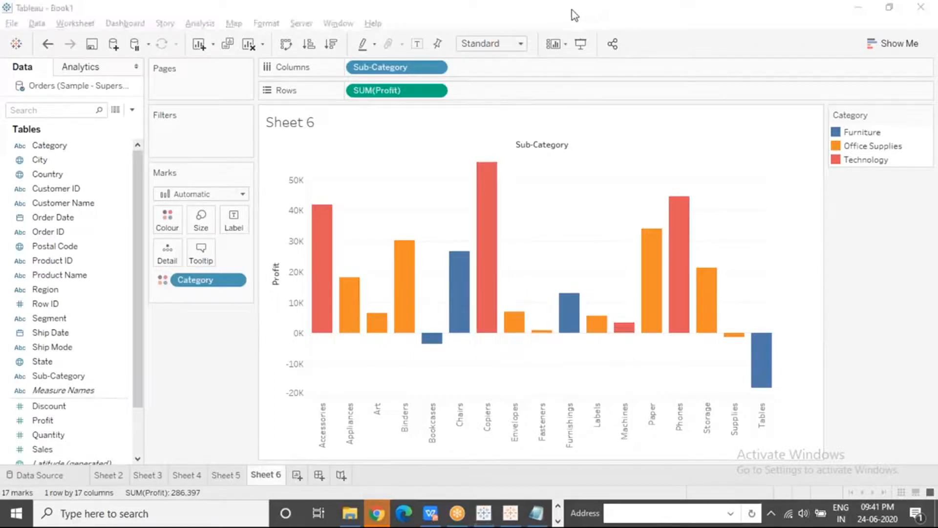
pyautogui.click(560, 36)
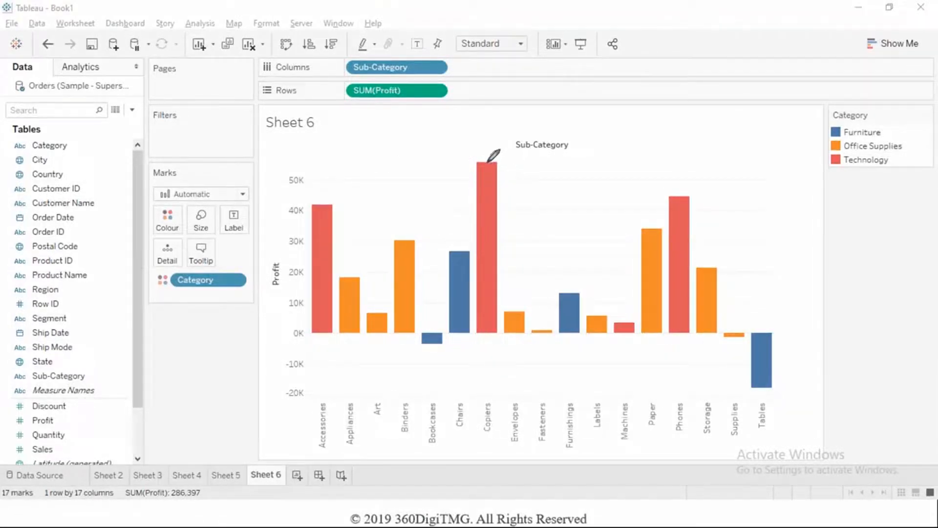
pyautogui.moveTo(488, 162)
pyautogui.mouseDown()
pyautogui.moveTo(480, 157)
pyautogui.moveTo(495, 162)
pyautogui.moveTo(491, 405)
pyautogui.mouseUp()
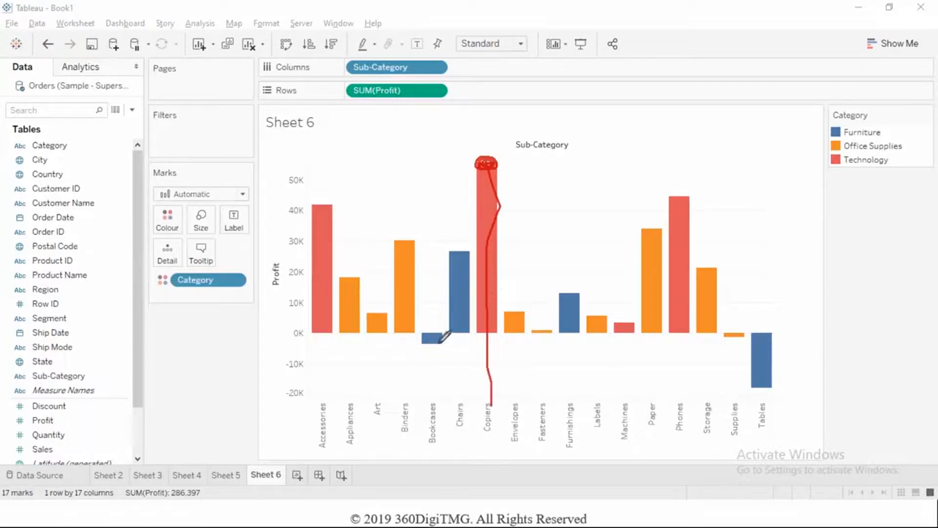
pyautogui.moveTo(440, 343)
pyautogui.mouseDown()
pyautogui.moveTo(420, 345)
pyautogui.moveTo(435, 342)
pyautogui.moveTo(440, 397)
pyautogui.mouseUp()
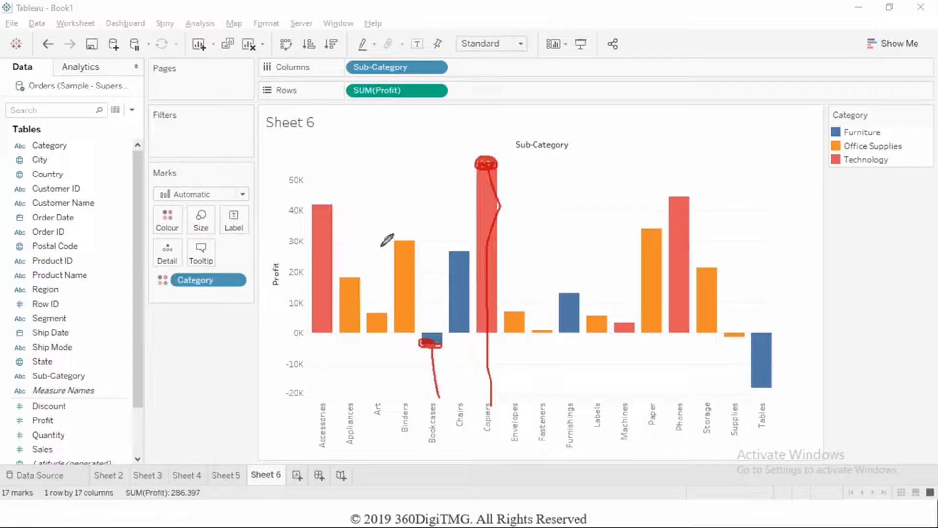
pyautogui.moveTo(405, 240)
pyautogui.mouseDown()
pyautogui.moveTo(397, 244)
pyautogui.moveTo(413, 239)
pyautogui.moveTo(402, 341)
pyautogui.mouseUp()
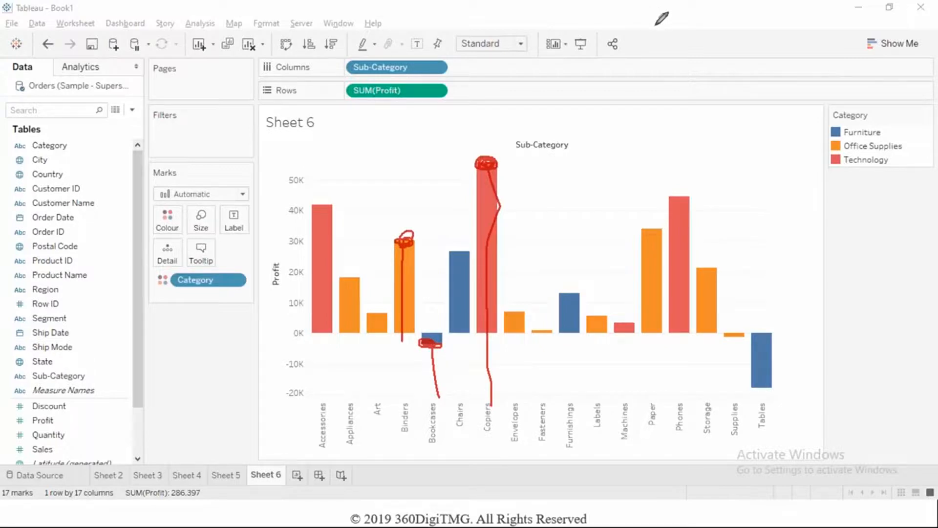
pyautogui.click(547, 99)
pyautogui.click(558, 203)
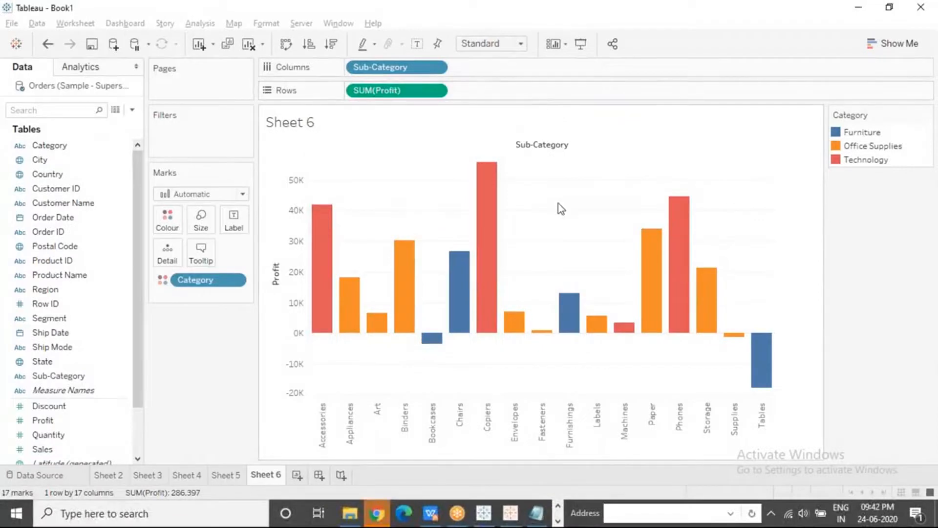
# Change the mark type of the Sub-Category Profit chart to Circle and inspect the Copiers mark
pyautogui.click(244, 194)
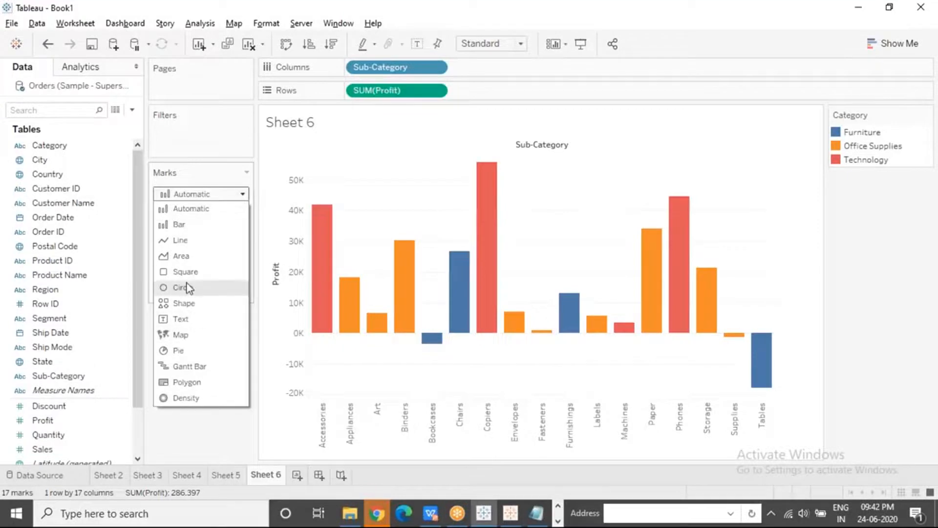
pyautogui.press('Escape')
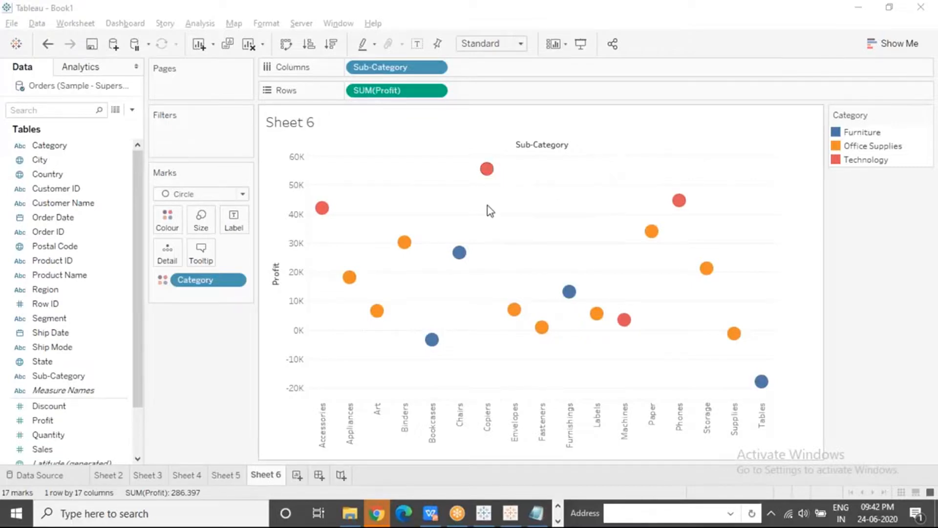
pyautogui.click(487, 418)
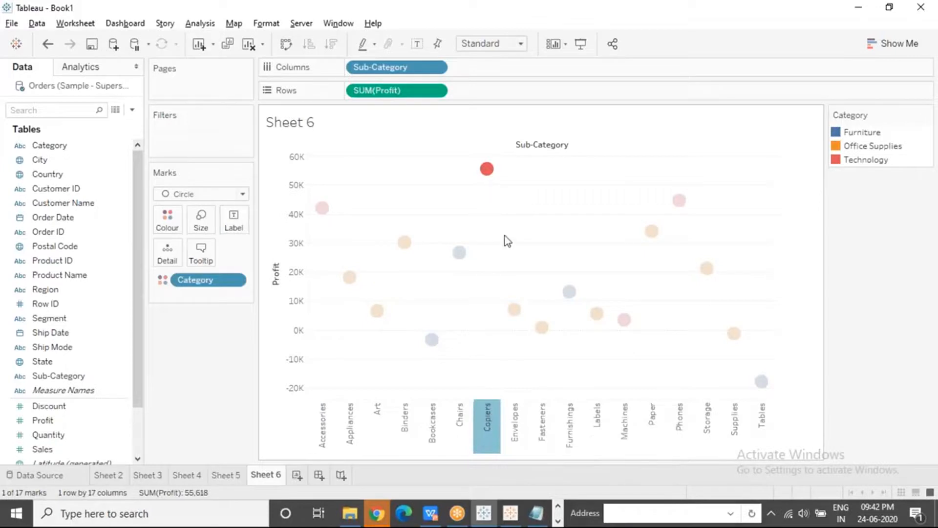
pyautogui.click(514, 256)
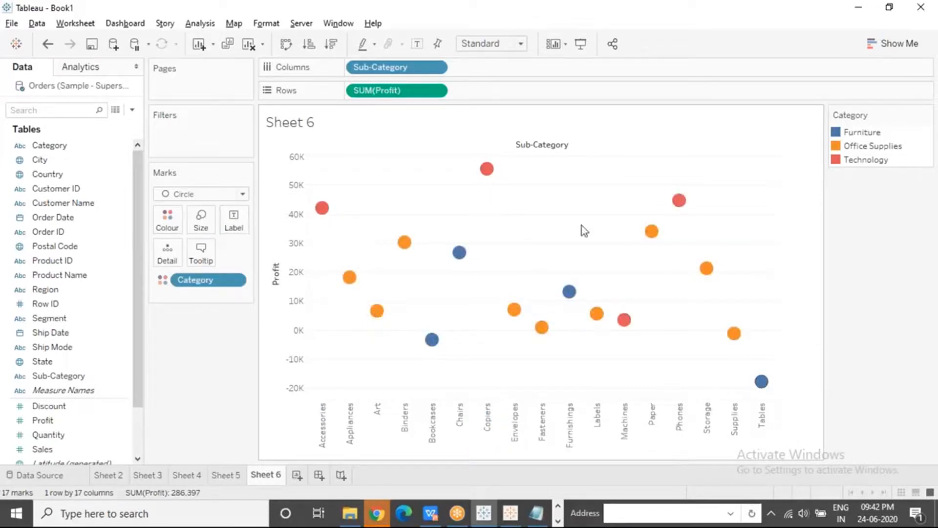
pyautogui.moveTo(493, 175)
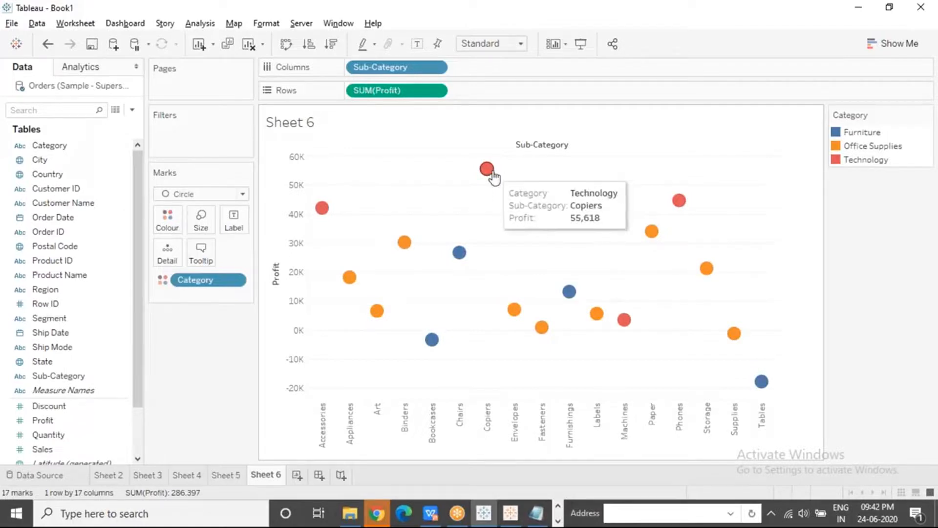
# Inspect the Envelopes and Tables marks, and change the mark type of the Profit by Sub-Category chart to Shape
pyautogui.moveTo(514, 309)
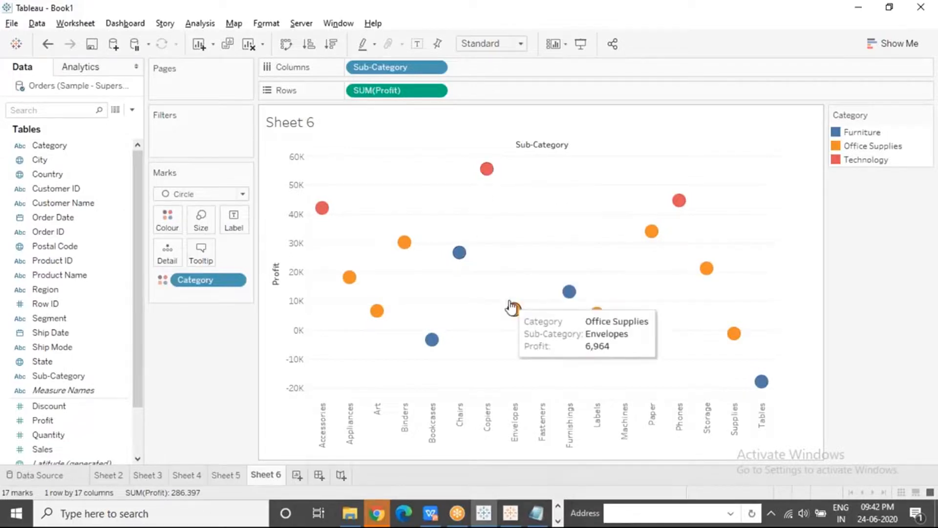
pyautogui.moveTo(770, 390)
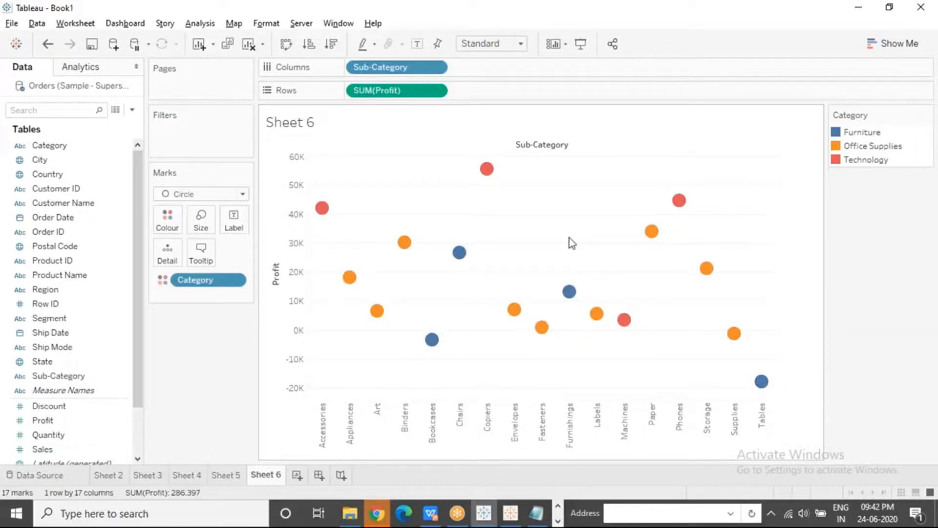
pyautogui.click(244, 194)
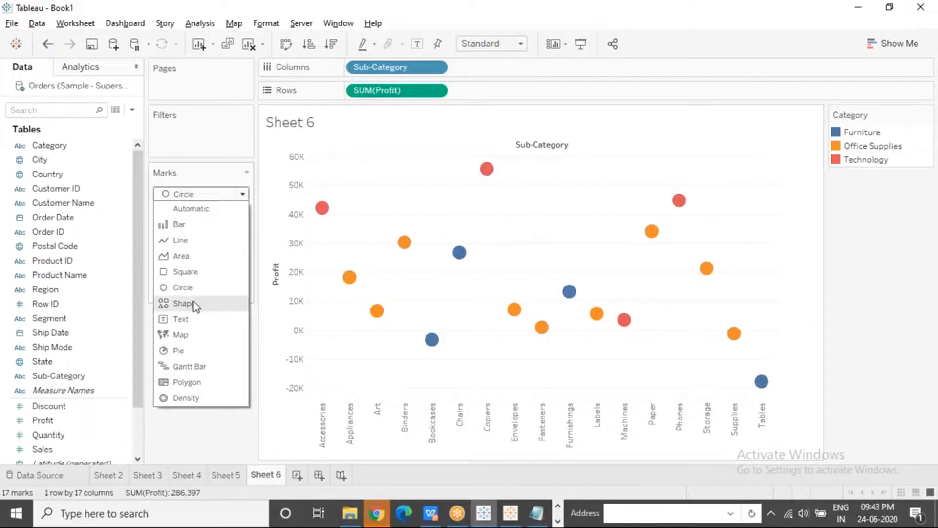
pyautogui.click(209, 307)
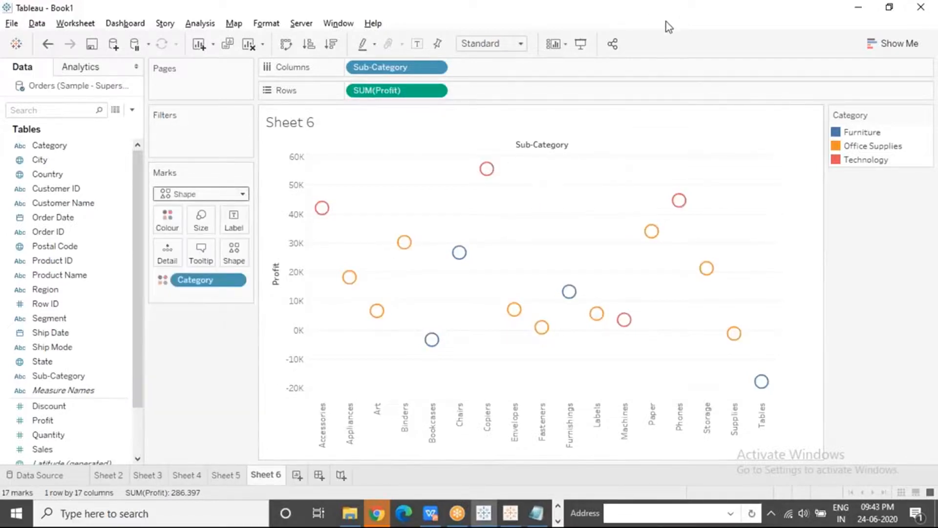
pyautogui.click(653, 21)
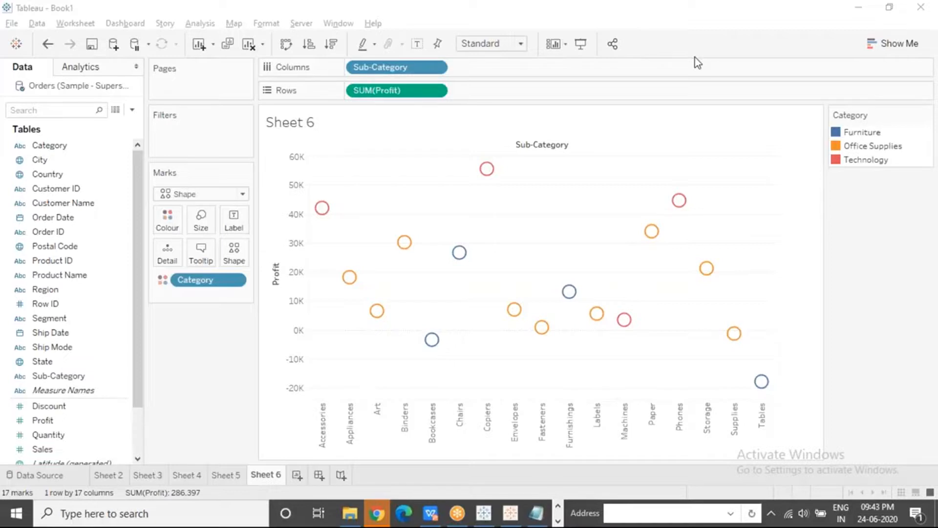
# Replace Profit with Sales on the rows and size the marks by Profit
pyautogui.moveTo(42, 449); pyautogui.dragTo(370, 93)
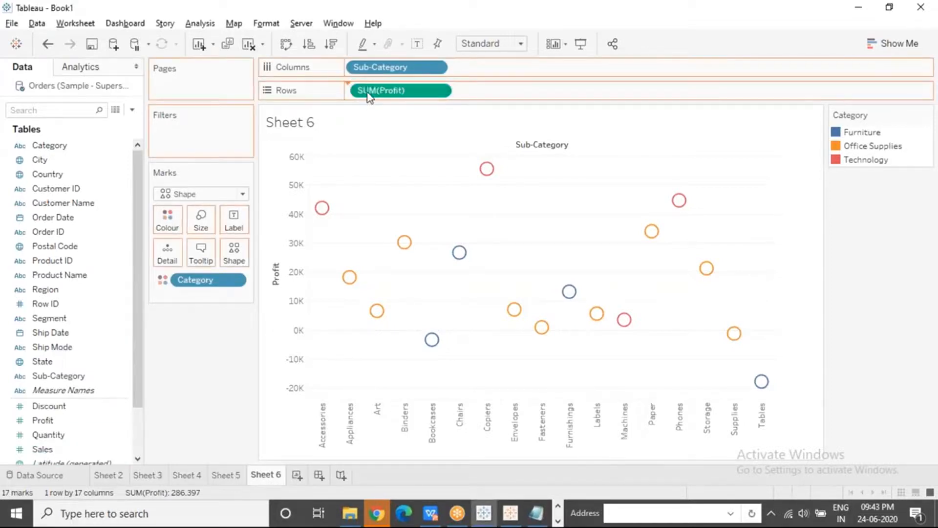
pyautogui.moveTo(474, 94); pyautogui.dragTo(191, 411)
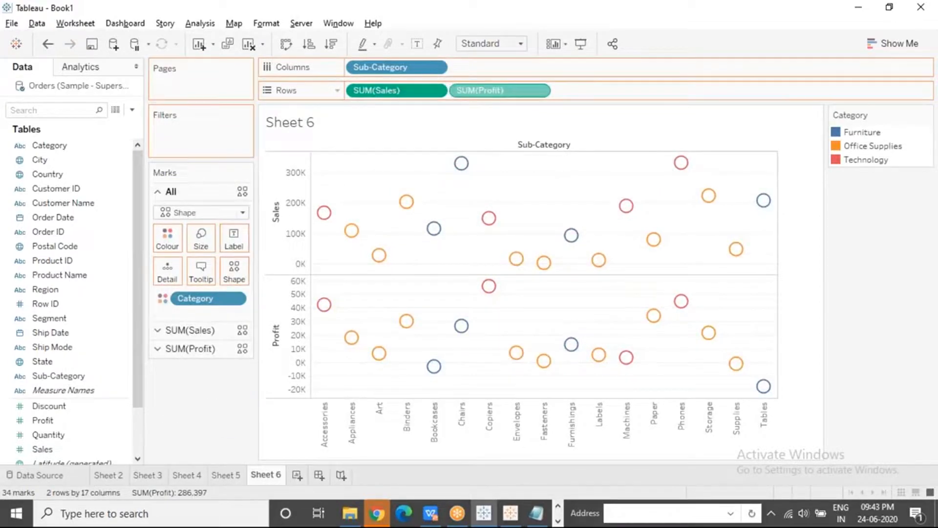
pyautogui.moveTo(78, 421); pyautogui.dragTo(201, 221)
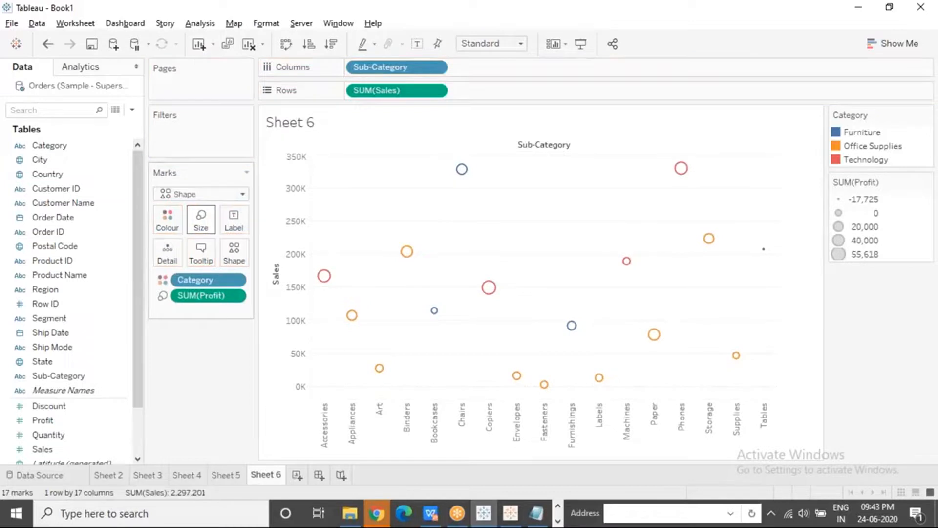
# Enlarge the marks to about the middle of the size range and inspect the Phones mark
pyautogui.click(202, 221)
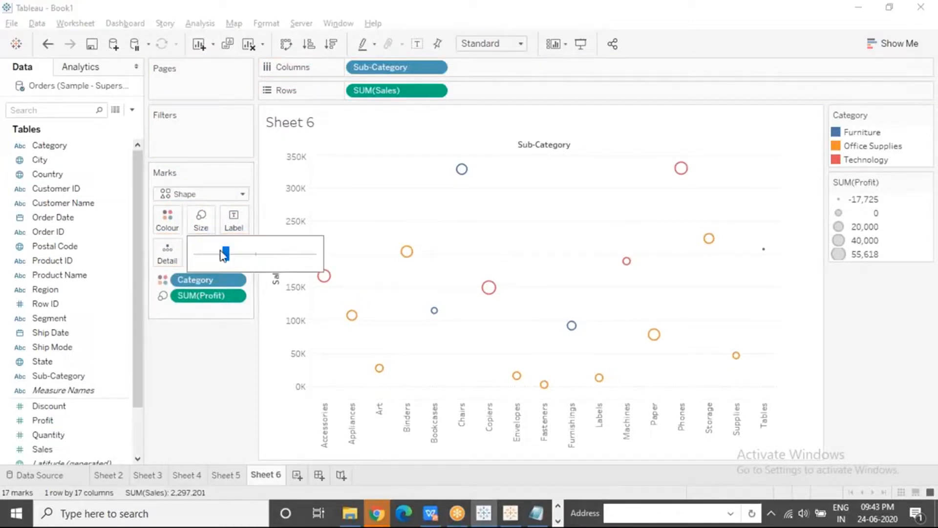
pyautogui.moveTo(223, 256); pyautogui.dragTo(253, 255)
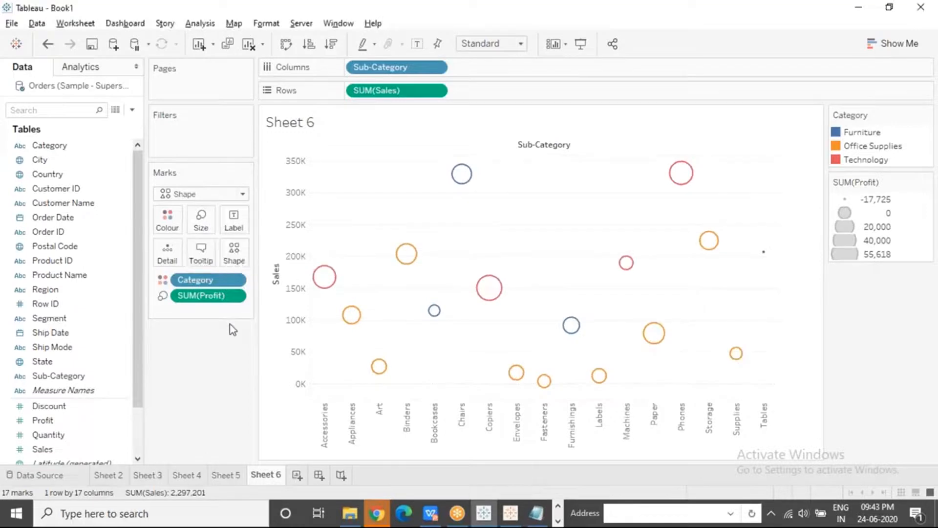
pyautogui.moveTo(667, 176)
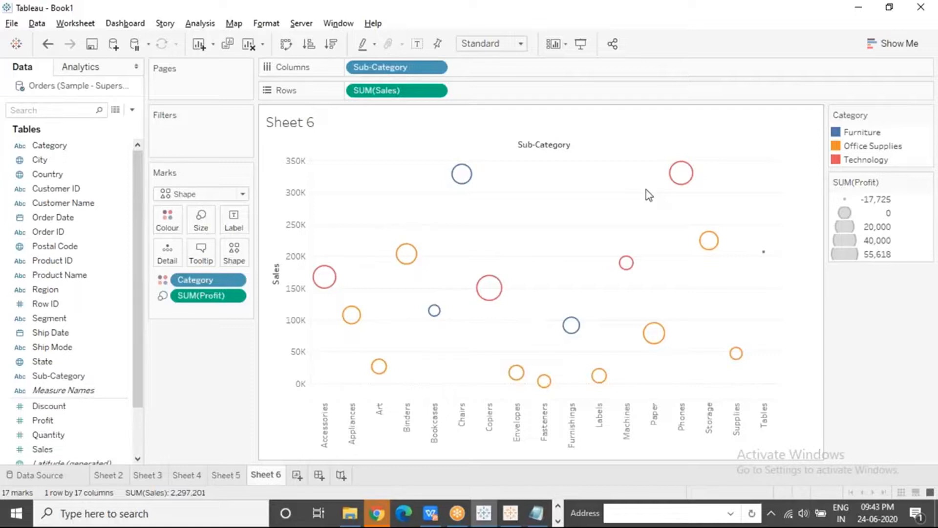
pyautogui.click(652, 22)
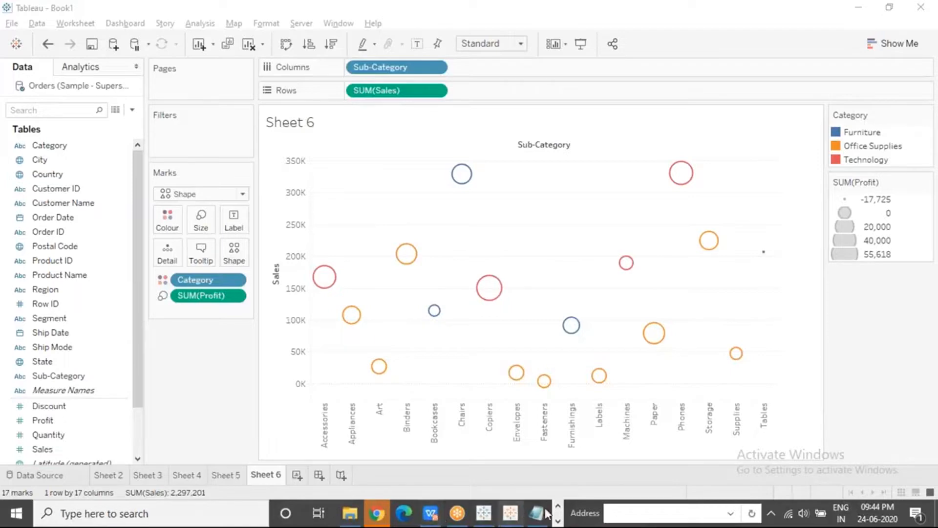
# Switch to the presentation, view the Circle View and Bubble Chart slides, and return to the Tableau worksheet
pyautogui.click(558, 522)
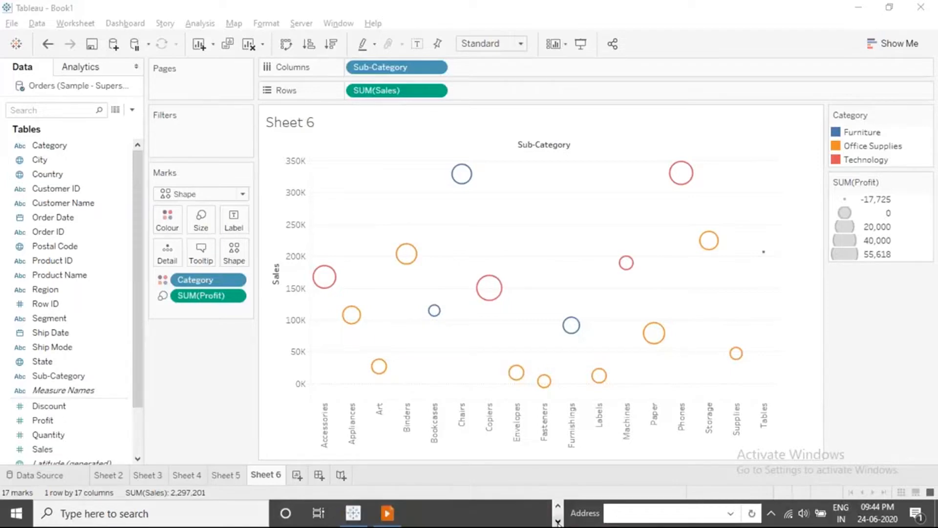
pyautogui.click(387, 513)
pyautogui.press('Right')
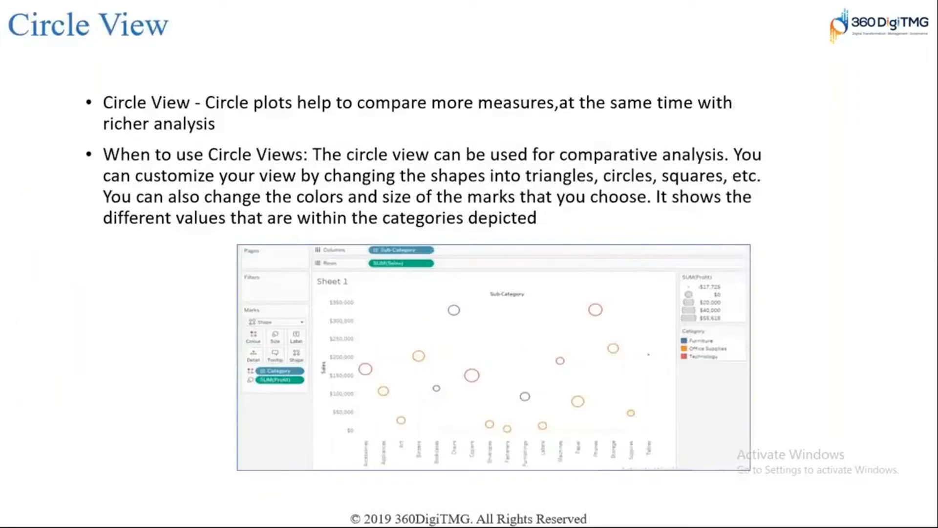
pyautogui.press('Right')
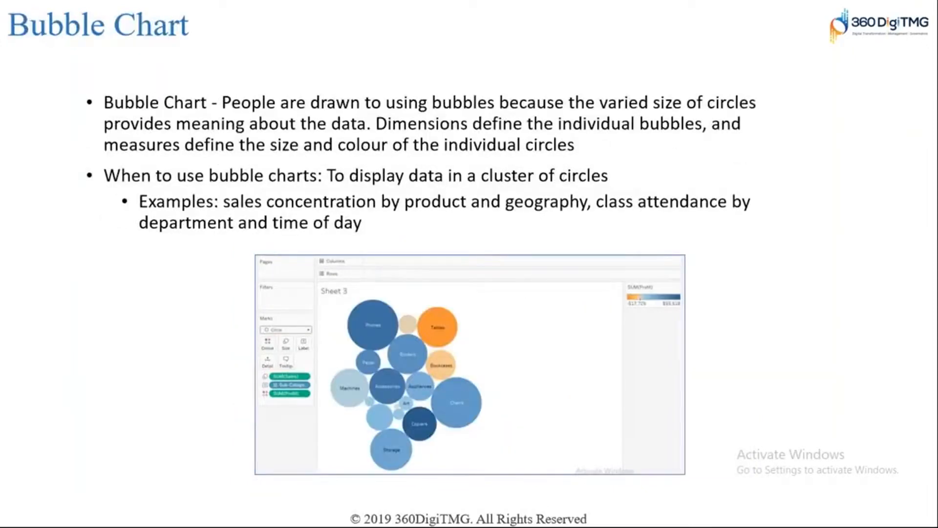
pyautogui.hotkey('alt', 'Tab')
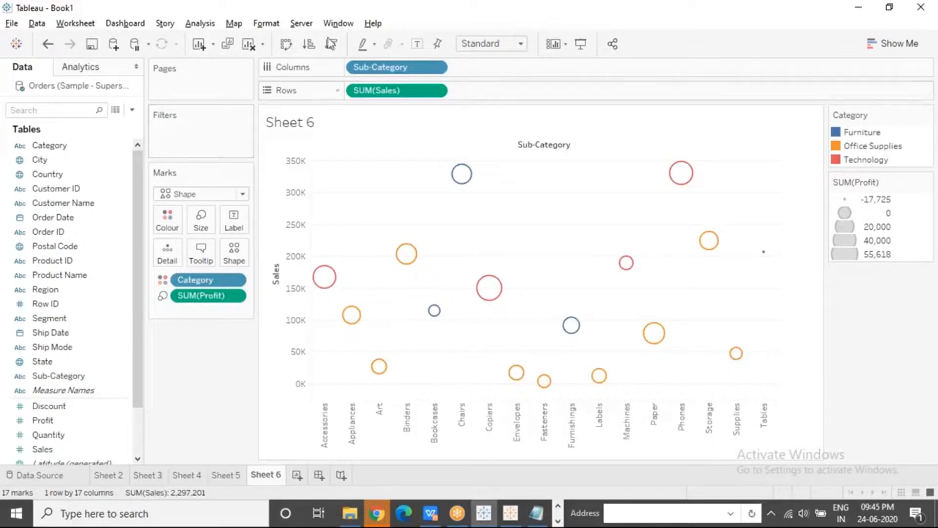
pyautogui.click(841, 193)
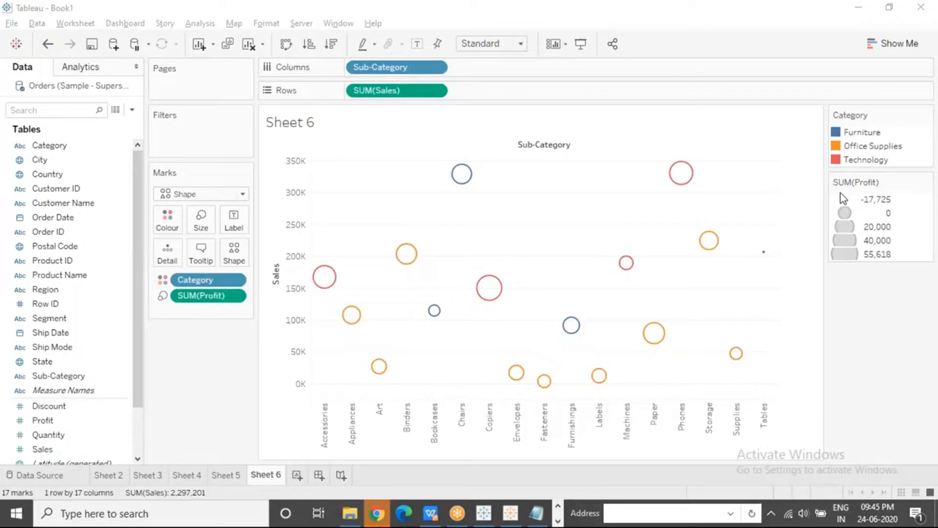
# Rotate the Sub-Category header labels to horizontal, rotate them back to vertical, and clear the Appliances selection
pyautogui.click(362, 426)
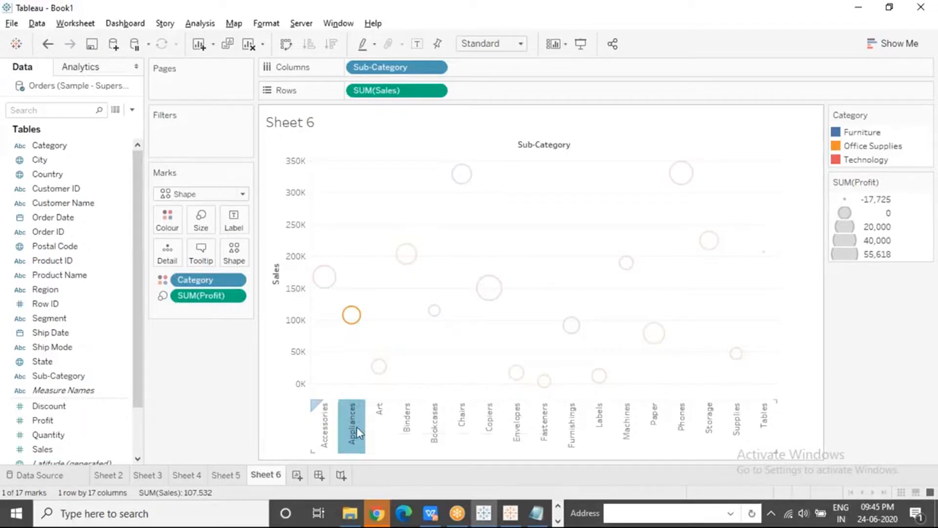
pyautogui.rightClick(357, 426)
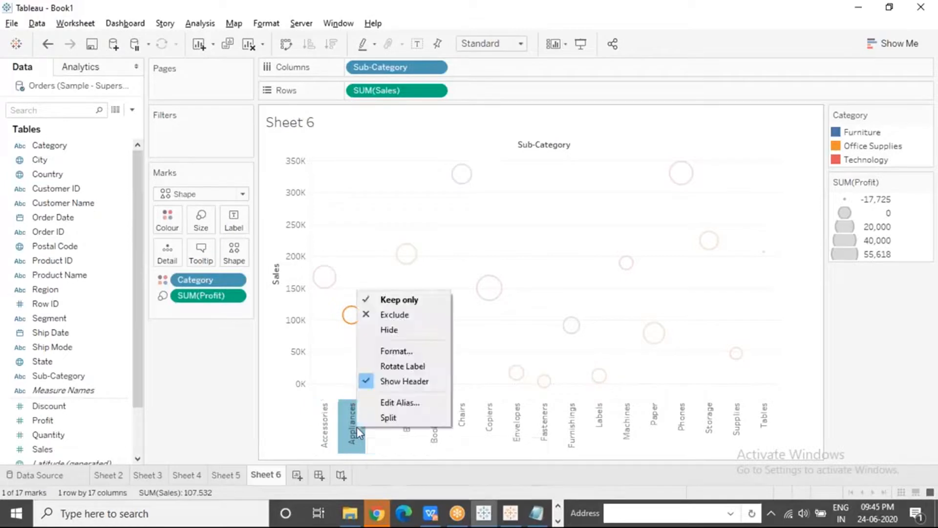
pyautogui.click(438, 363)
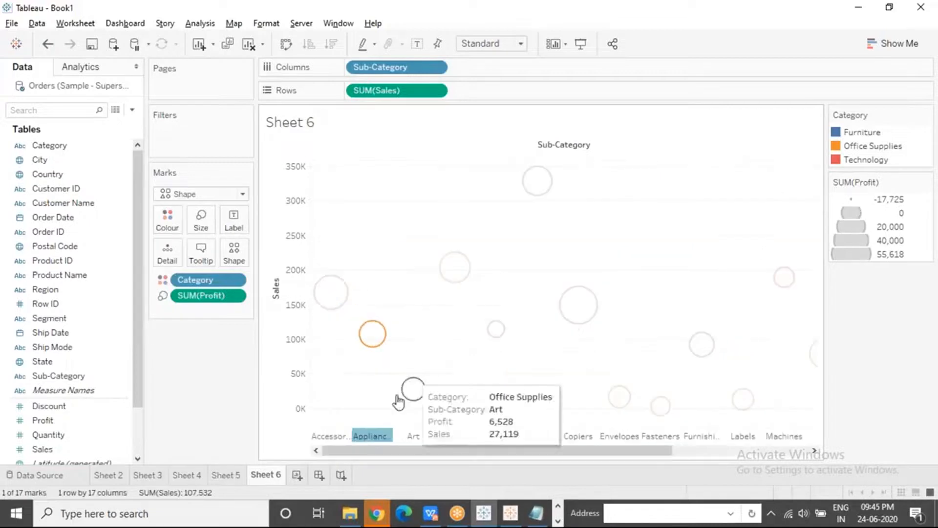
pyautogui.rightClick(379, 440)
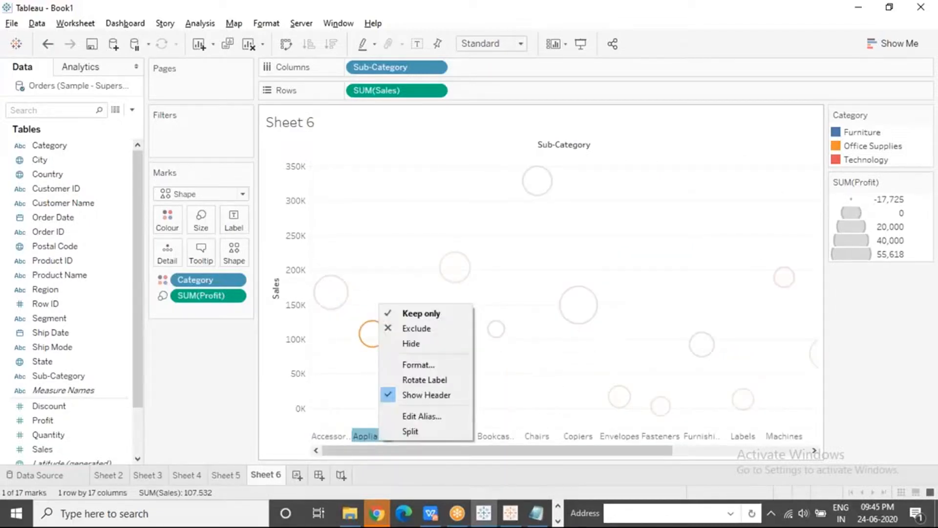
pyautogui.click(423, 382)
pyautogui.click(424, 362)
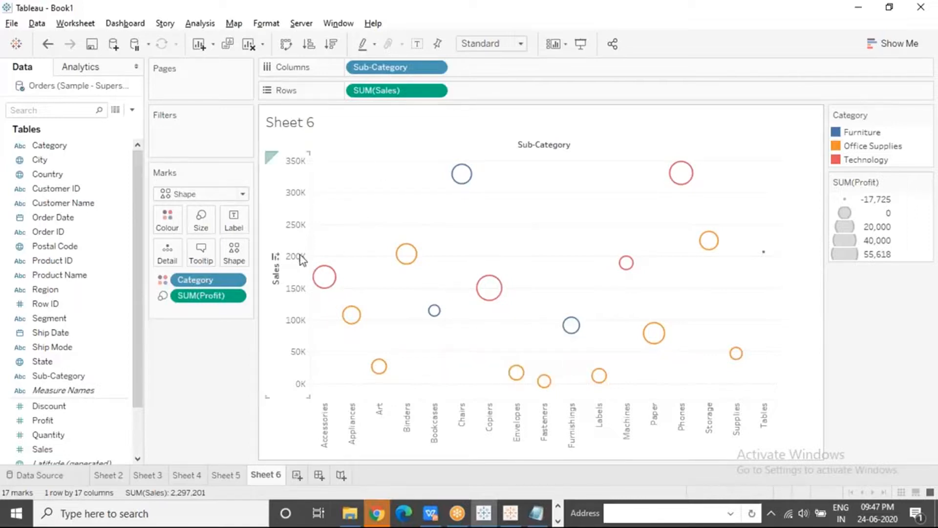
# Show the Tableau Packaged Workbook (*.twbx) file type for saving the workbook under a new name, and cancel the save
pyautogui.click(12, 25)
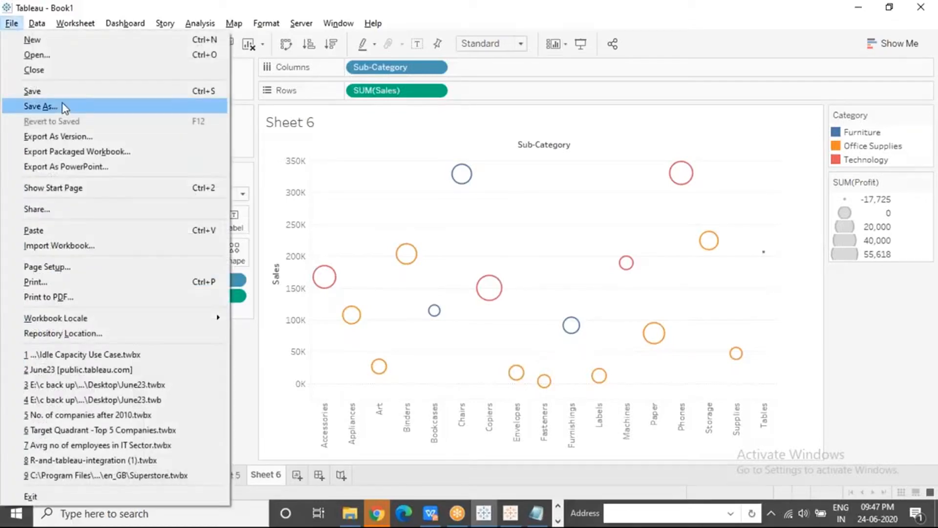
pyautogui.click(64, 107)
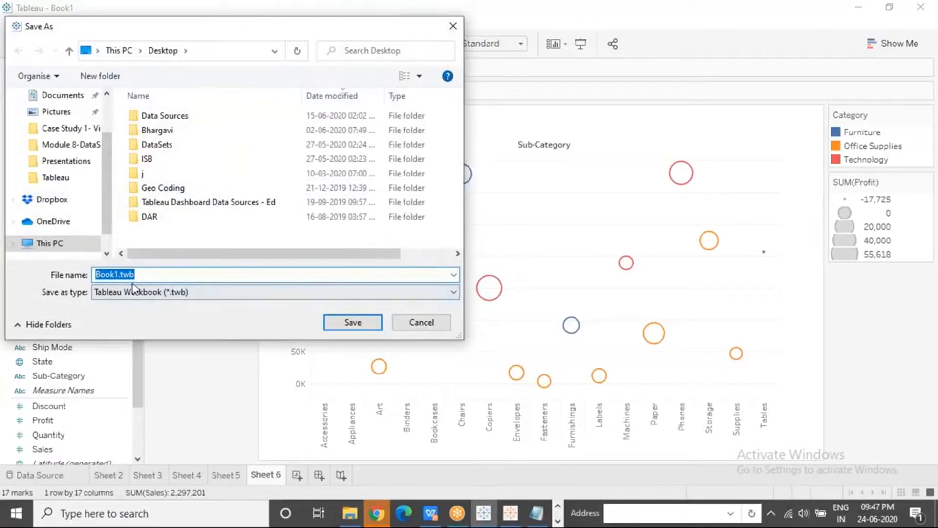
pyautogui.click(157, 289)
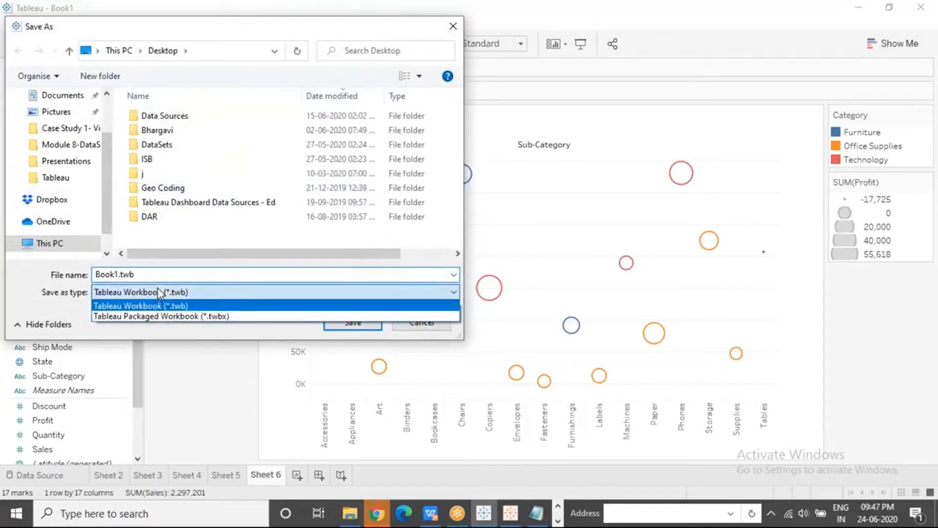
pyautogui.click(166, 315)
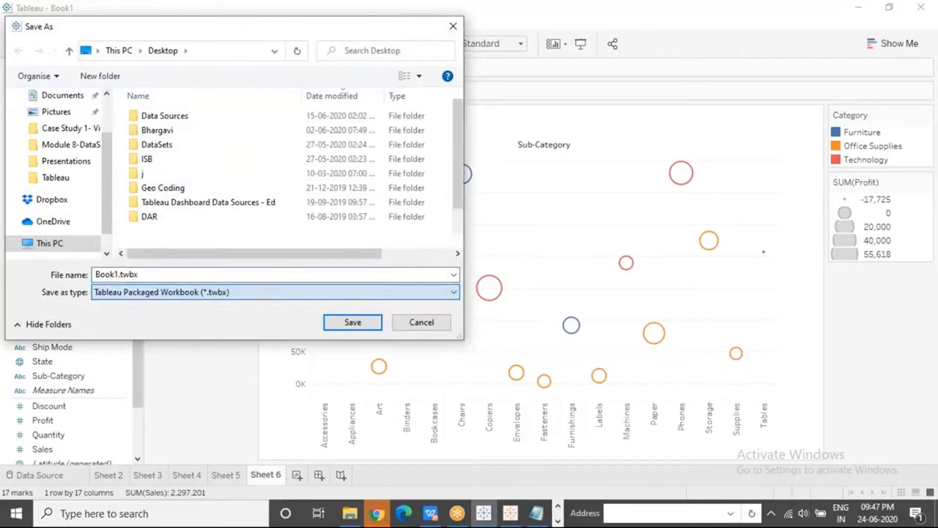
pyautogui.click(430, 323)
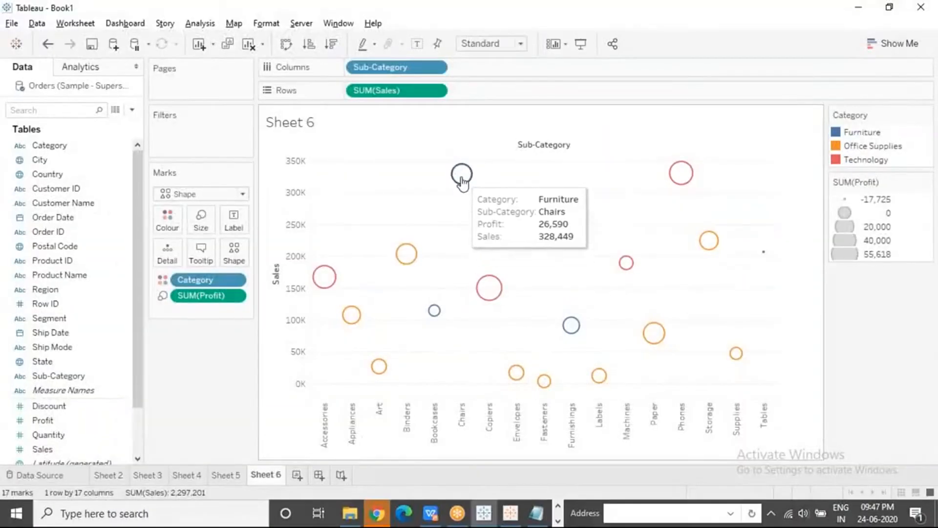
# Inspect the Copiers, Chairs and Accessories marks, show the mark labels, and hide them again
pyautogui.moveTo(490, 296)
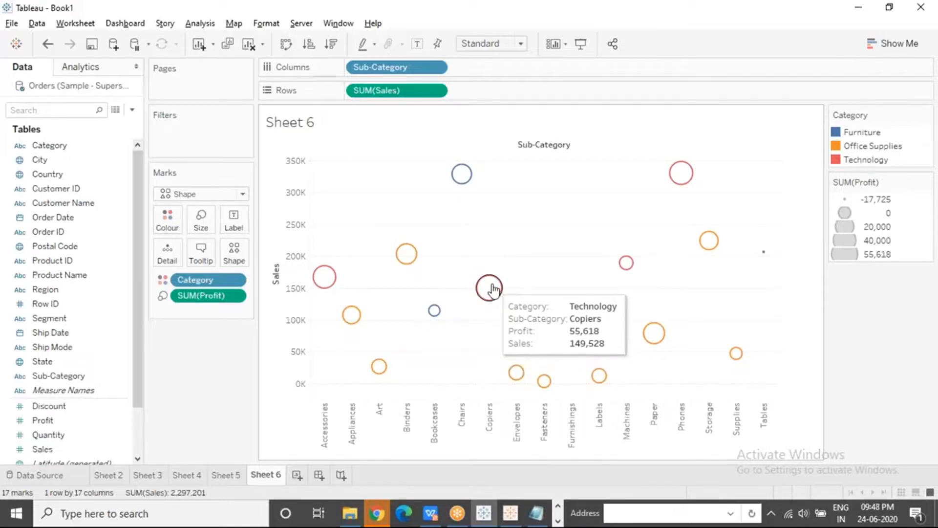
pyautogui.moveTo(458, 176)
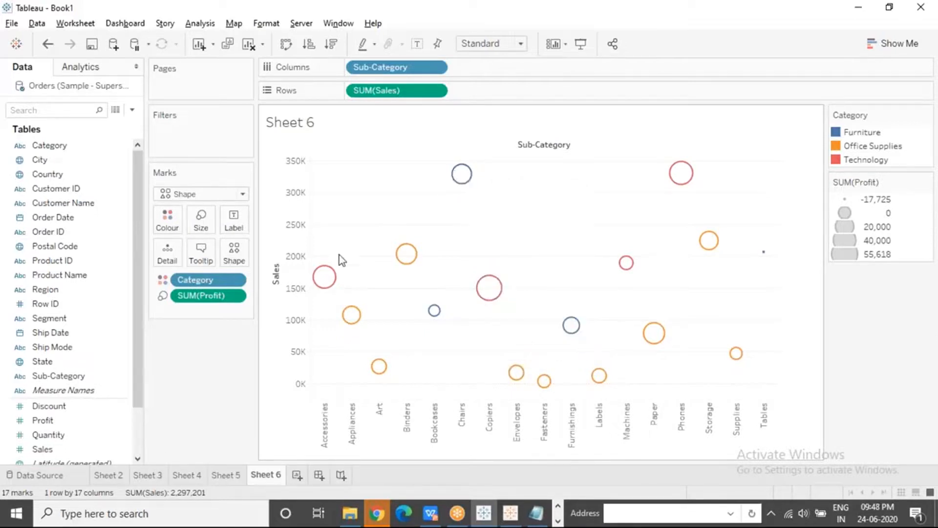
pyautogui.moveTo(330, 276)
pyautogui.click(239, 225)
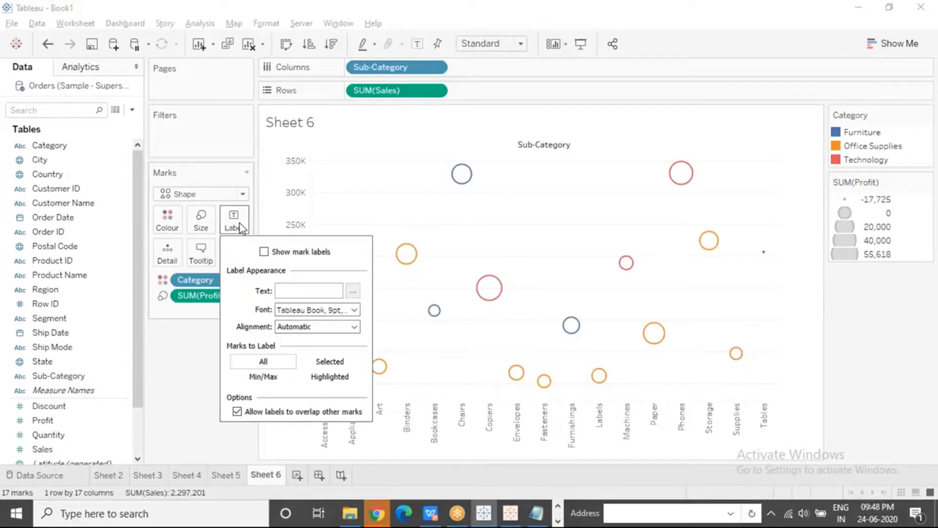
pyautogui.click(264, 252)
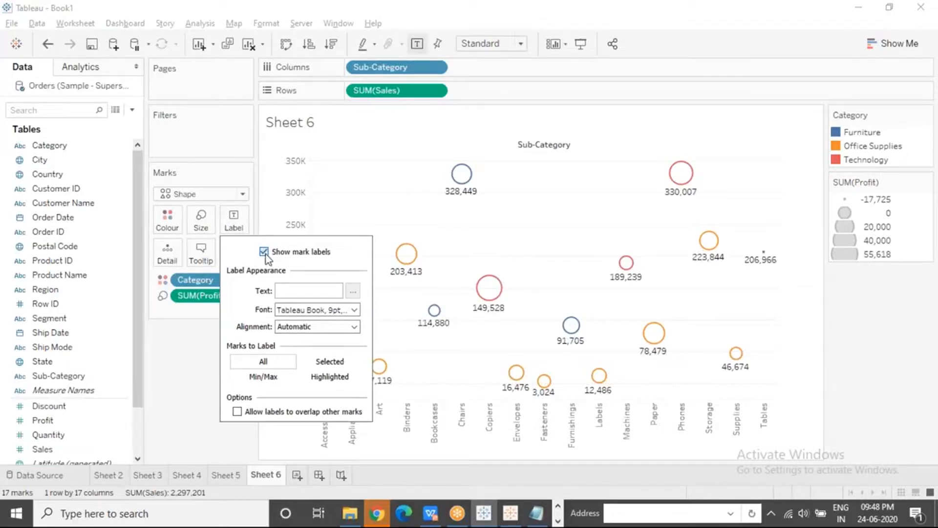
pyautogui.click(264, 252)
pyautogui.click(202, 363)
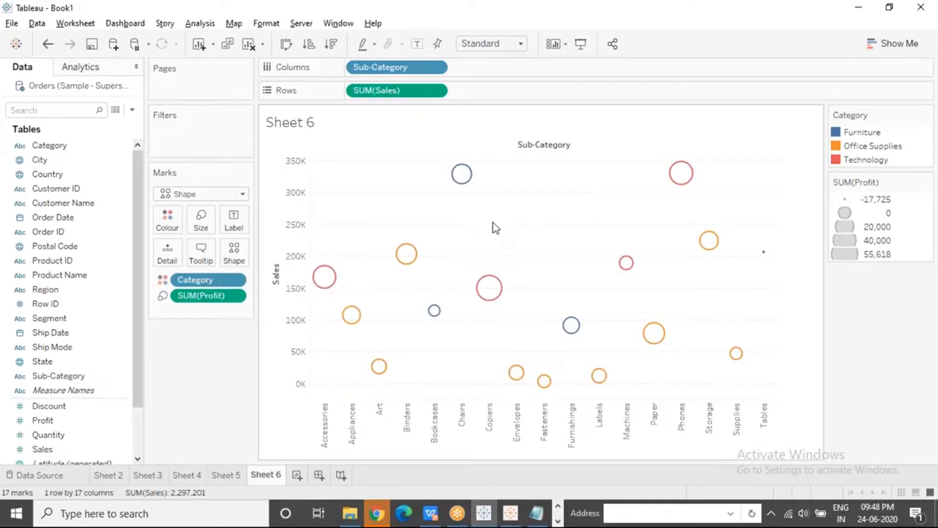
# Label each mark with both its Profit and its Sales
pyautogui.moveTo(53, 421); pyautogui.dragTo(234, 221)
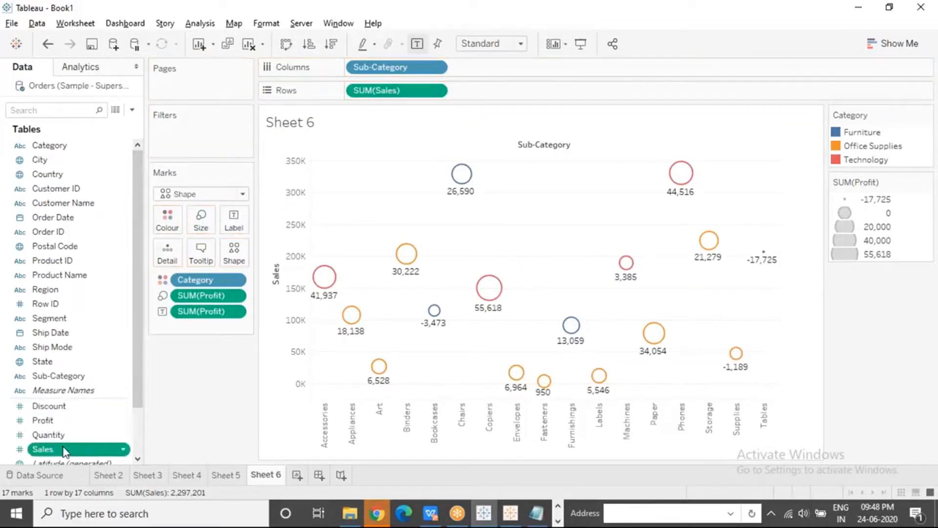
pyautogui.moveTo(67, 447); pyautogui.dragTo(233, 220)
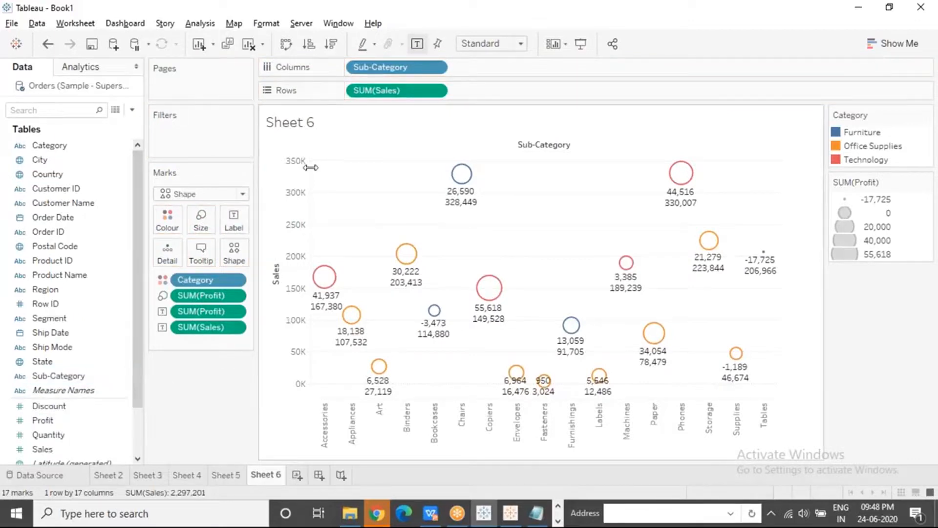
pyautogui.click(699, 58)
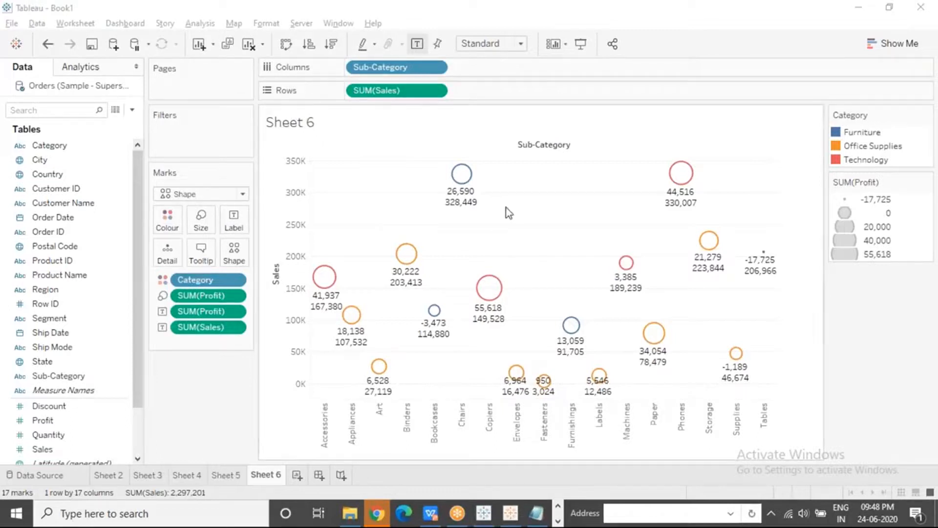
# Review the mark label options for the Profit and Sales labels, and close them without changing anything
pyautogui.moveTo(470, 208)
pyautogui.click(234, 226)
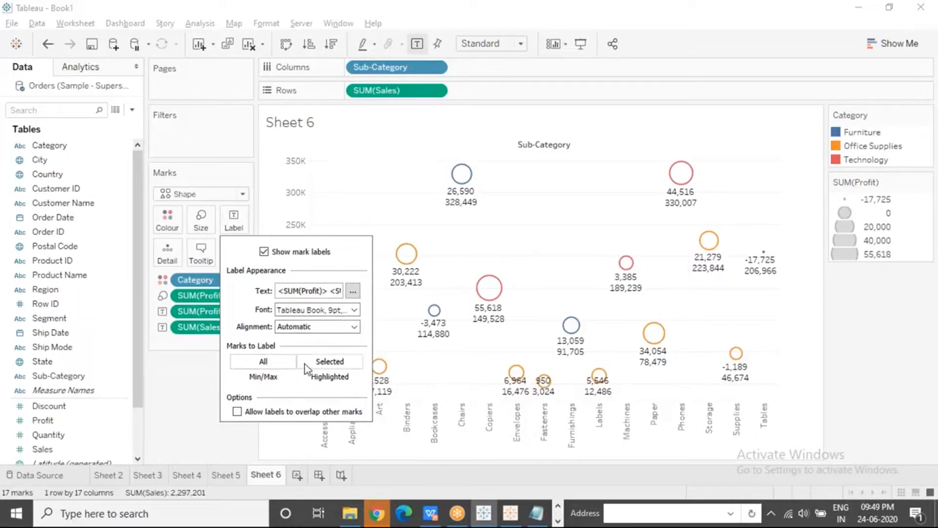
pyautogui.click(538, 225)
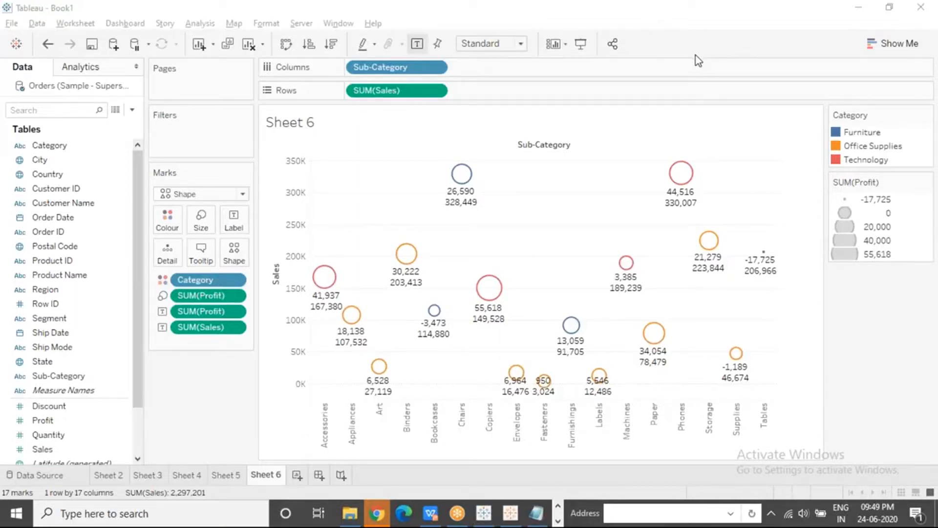
pyautogui.click(586, 195)
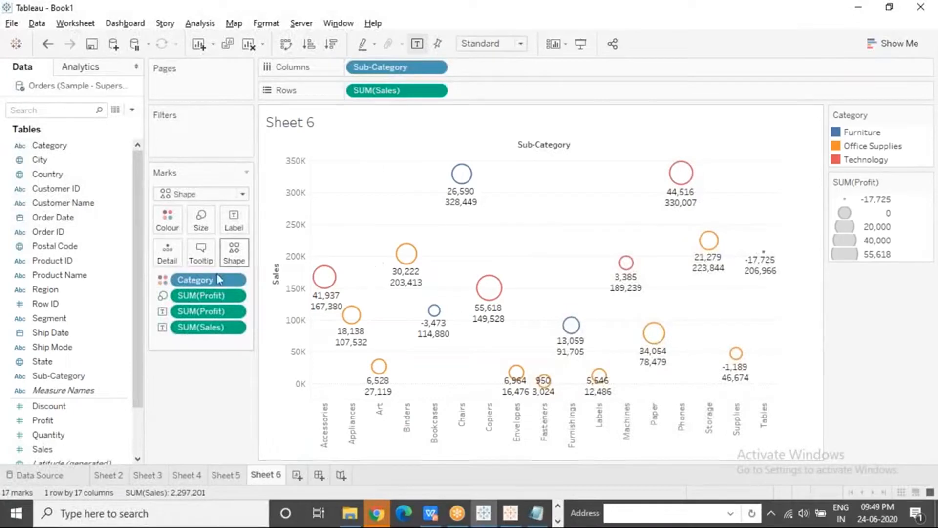
# Remove Sales and Profit from the mark labels, and show the default mark labels instead
pyautogui.moveTo(201, 327); pyautogui.dragTo(199, 394)
pyautogui.moveTo(469, 176)
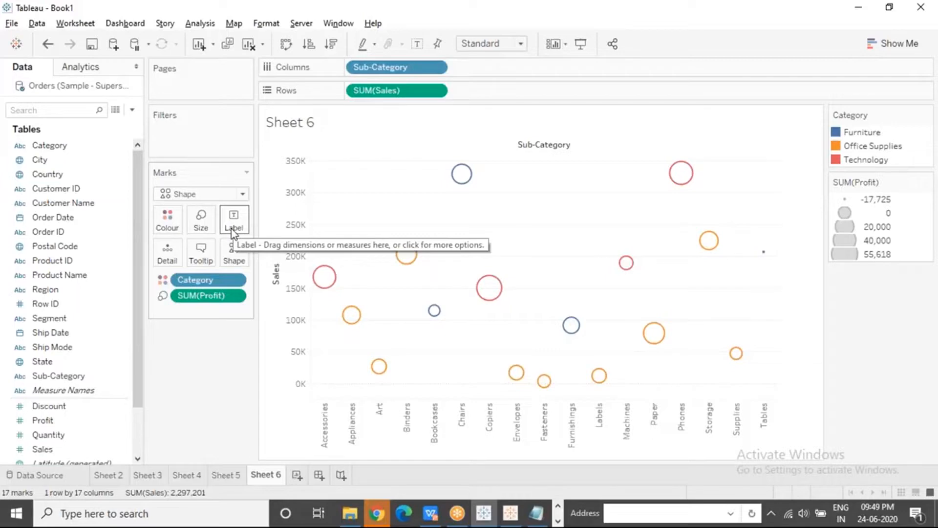
pyautogui.press('XF86MonBrightnessUp')
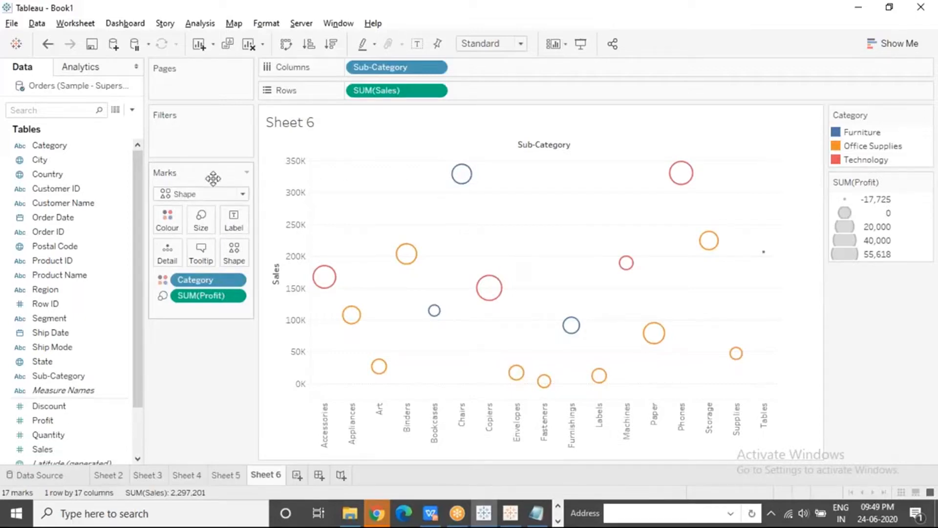
pyautogui.click(228, 217)
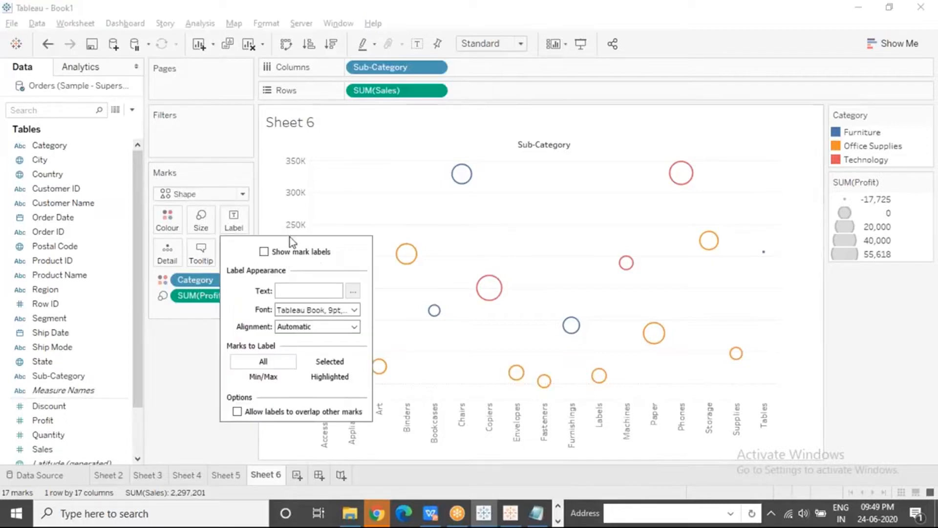
pyautogui.click(265, 252)
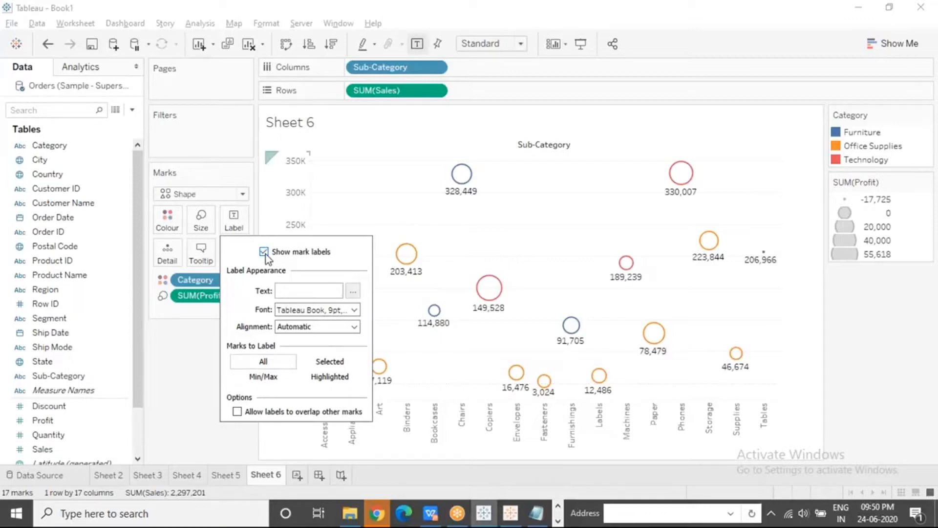
pyautogui.click(426, 209)
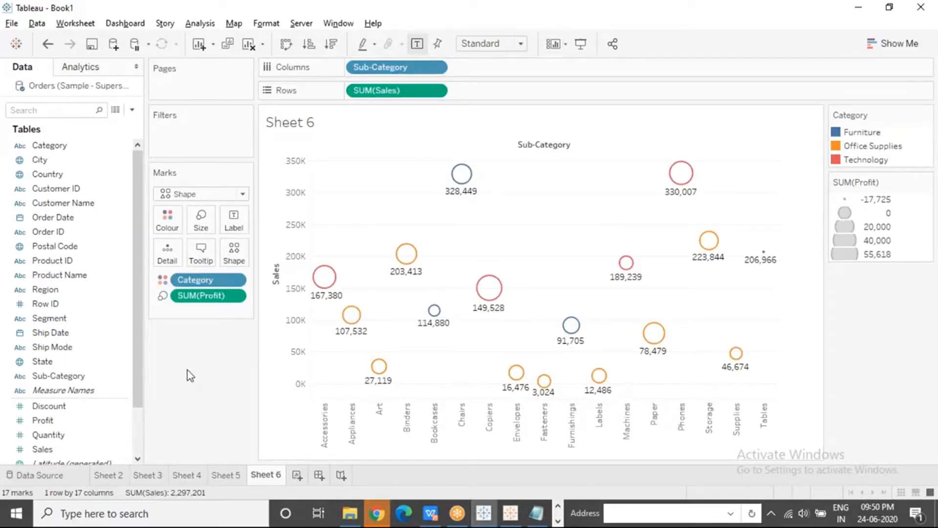
# Add Profit and Sales back to the mark labels, and check the label text in the label options
pyautogui.moveTo(68, 422); pyautogui.dragTo(233, 226)
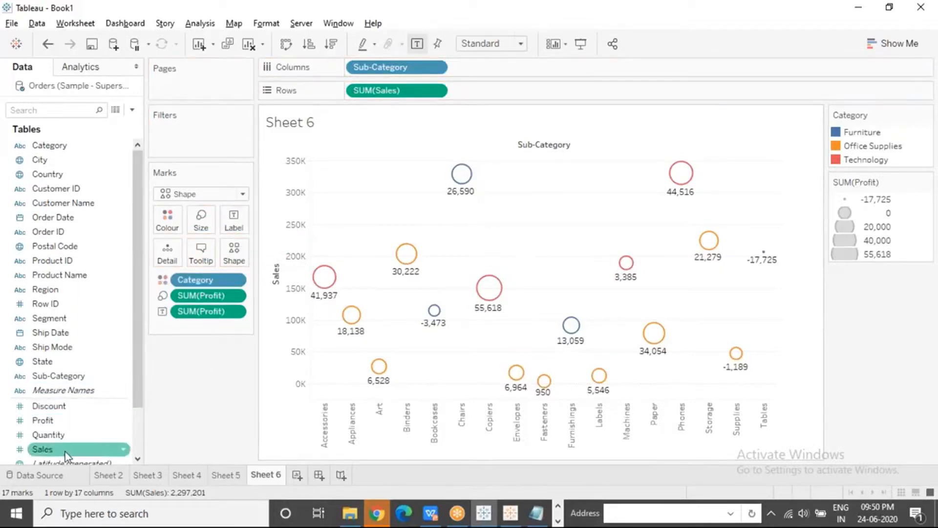
pyautogui.moveTo(66, 452); pyautogui.dragTo(231, 221)
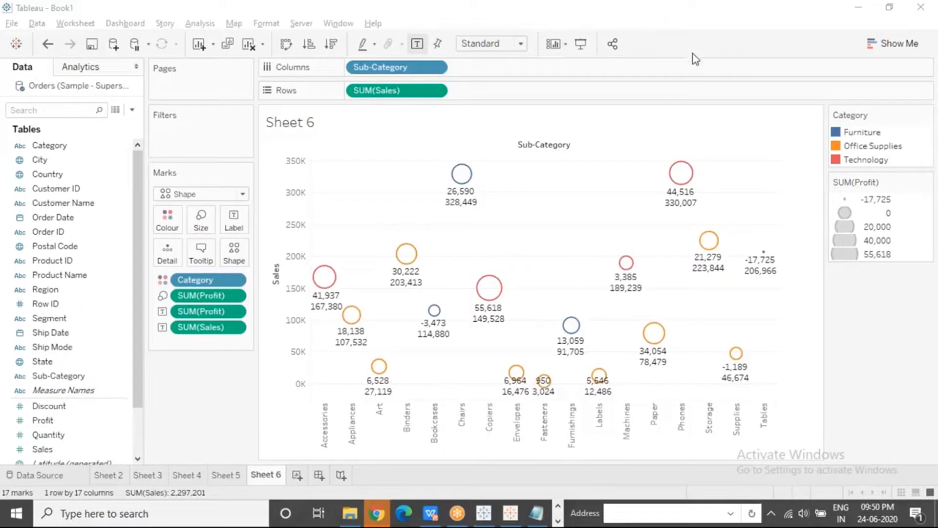
pyautogui.click(542, 193)
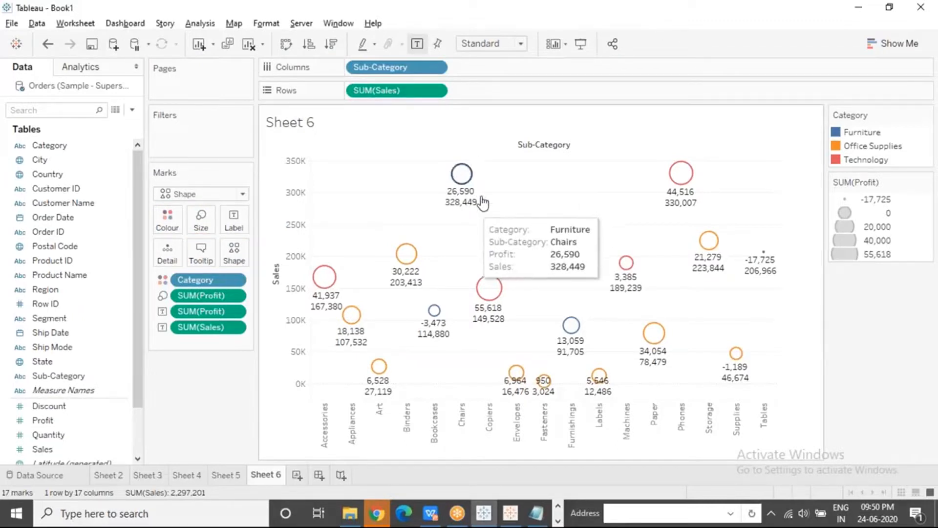
pyautogui.click(234, 222)
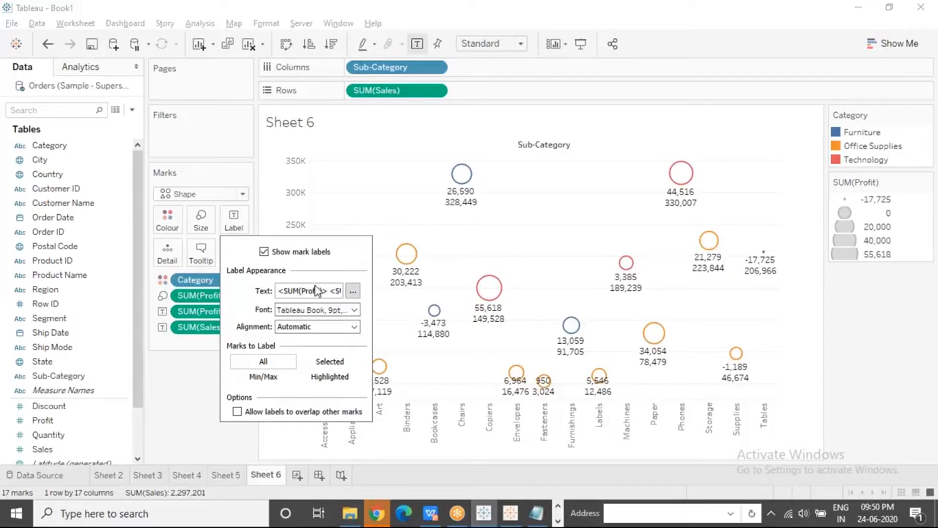
pyautogui.click(591, 201)
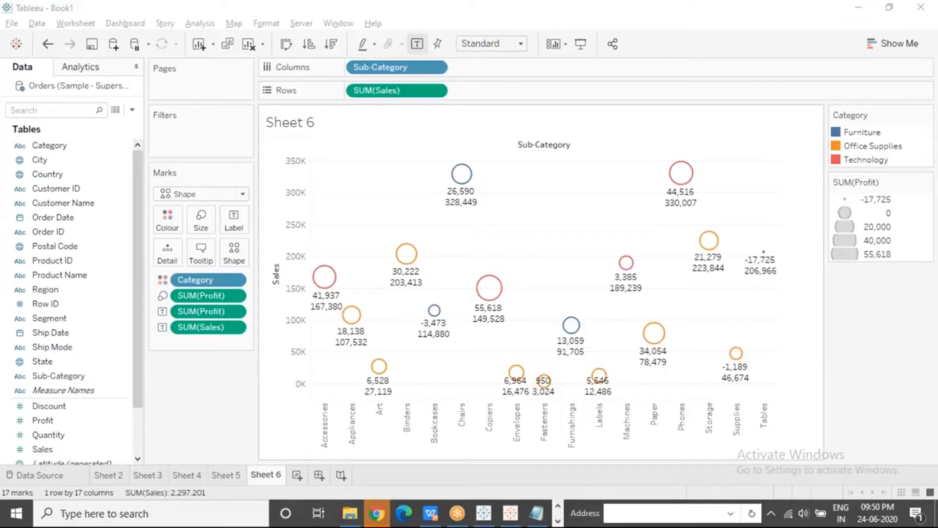
# Revisit the highlight table on Sheet 2, and add a new blank worksheet to the workbook
pyautogui.click(108, 476)
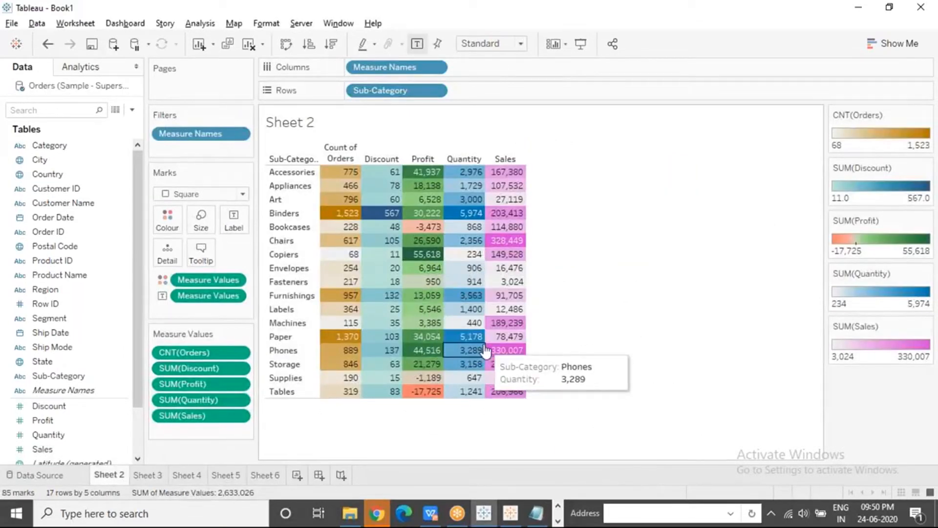
pyautogui.click(698, 59)
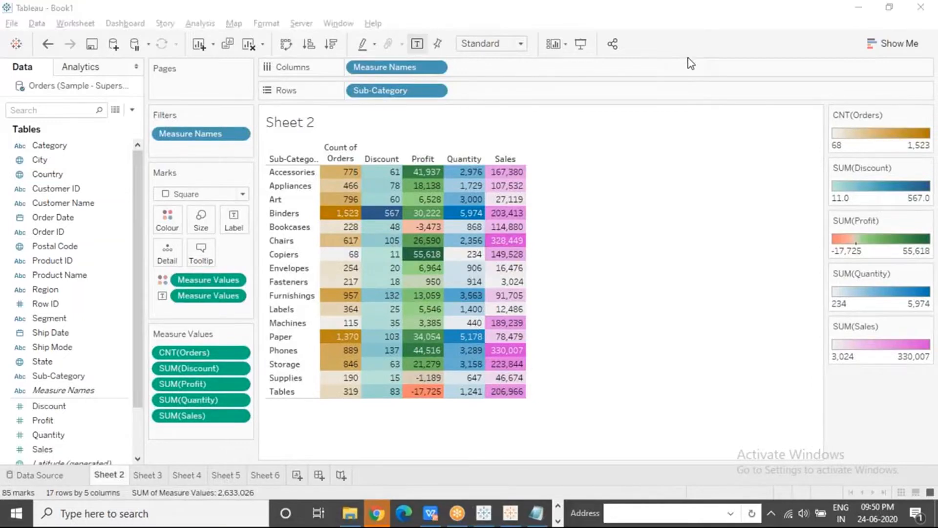
pyautogui.click(297, 475)
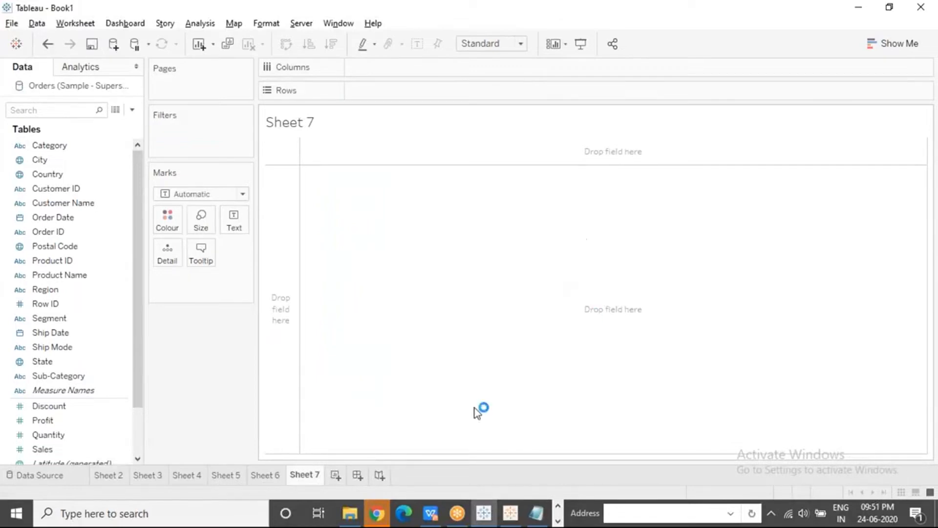
# Switch to the slide presentation to view the Bubble Chart slide
pyautogui.click(559, 522)
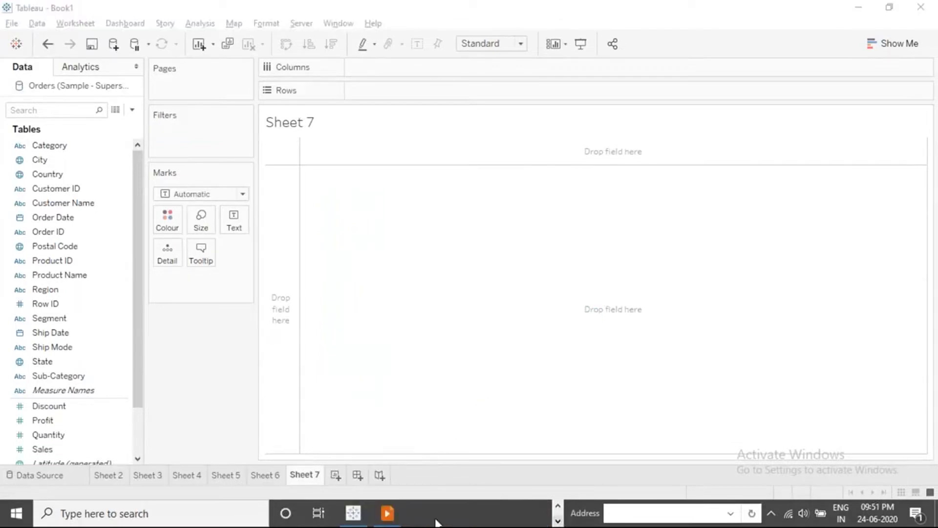
pyautogui.click(388, 513)
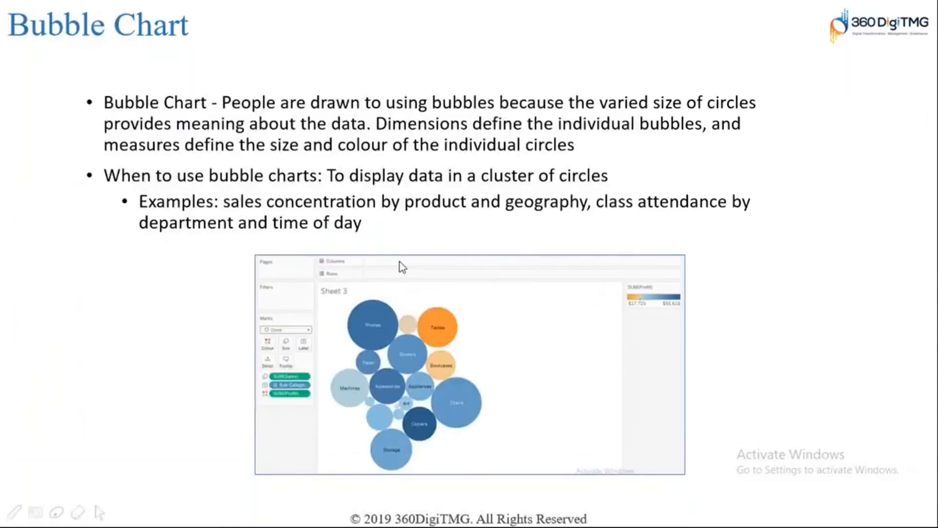
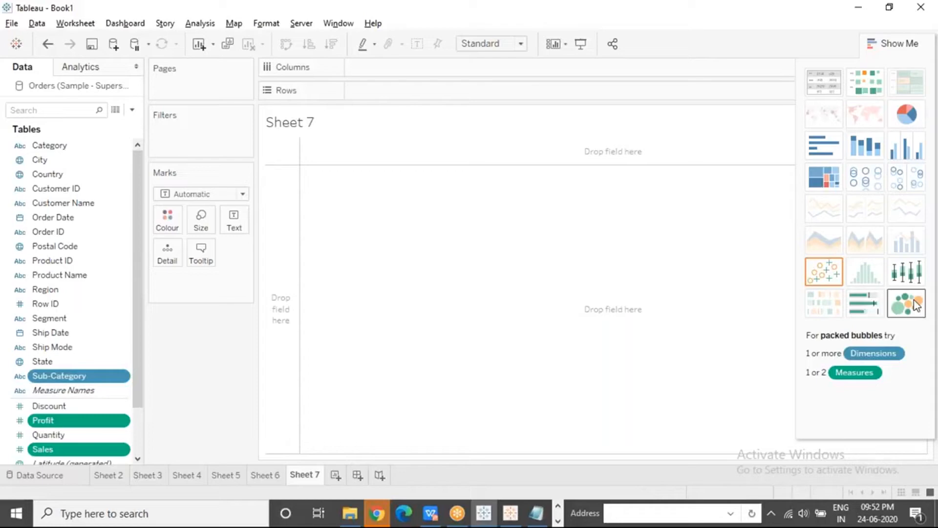
# Turn Sub-Category, Profit and Sales into a packed bubbles chart, and add a new worksheet with Sub-Category on Rows
pyautogui.click(917, 304)
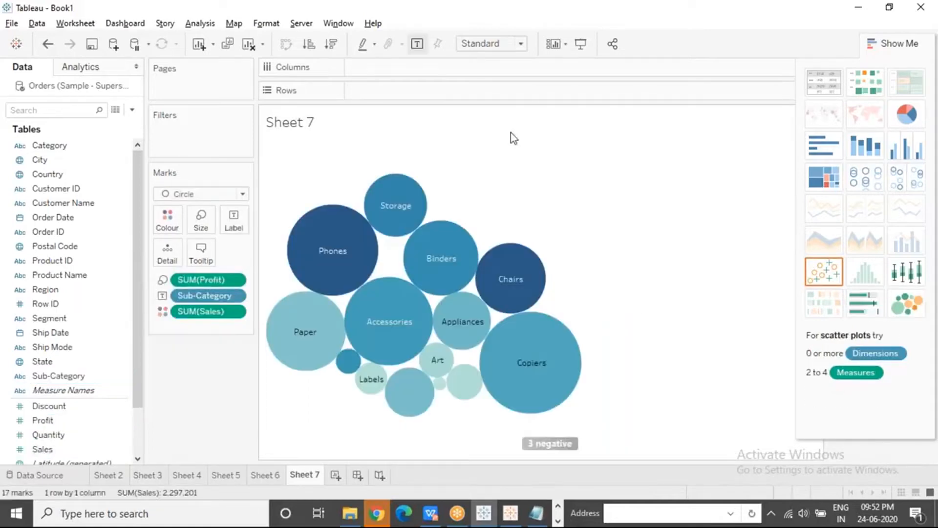
pyautogui.click(341, 482)
pyautogui.moveTo(67, 377); pyautogui.dragTo(399, 90)
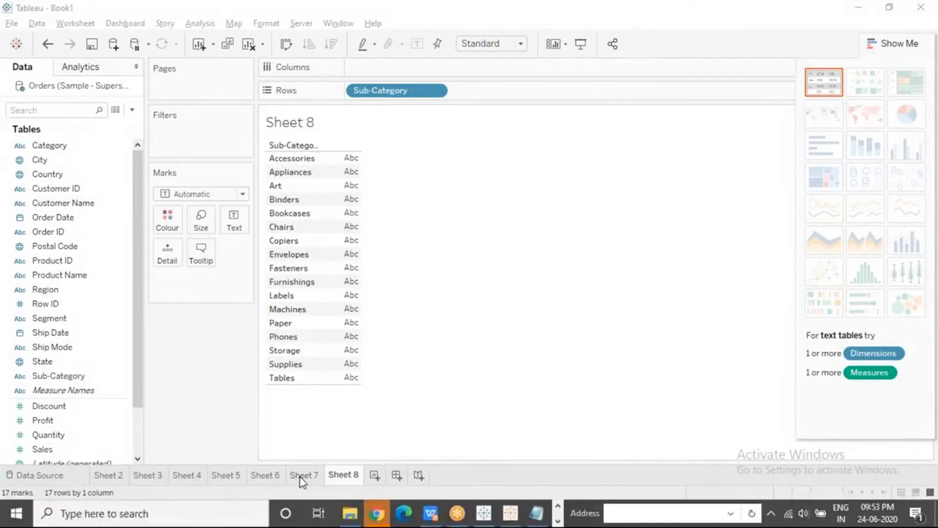
# Check the negative-values indicator on Sheet 7, and examine the Tables, Bookcases and Supplies profit bars on Sheet 4
pyautogui.click(301, 476)
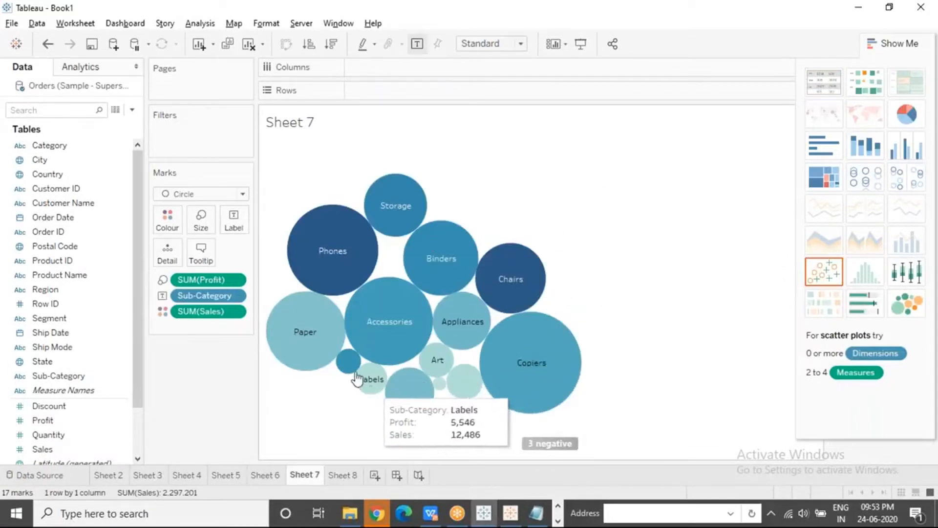
pyautogui.moveTo(569, 447)
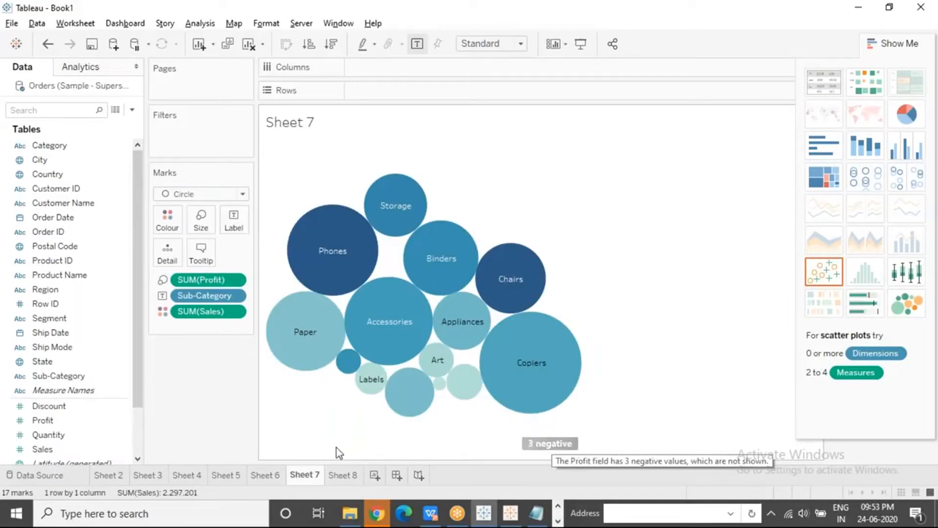
pyautogui.click(177, 476)
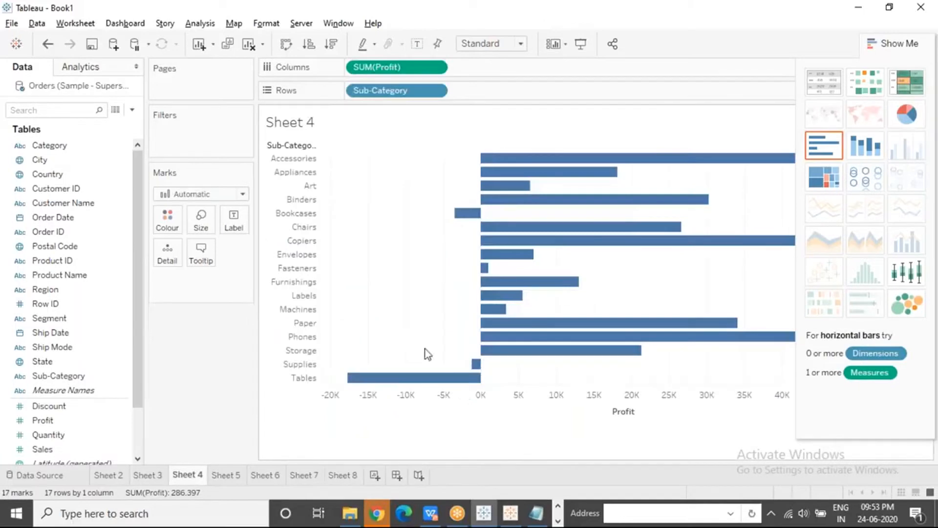
pyautogui.click(402, 379)
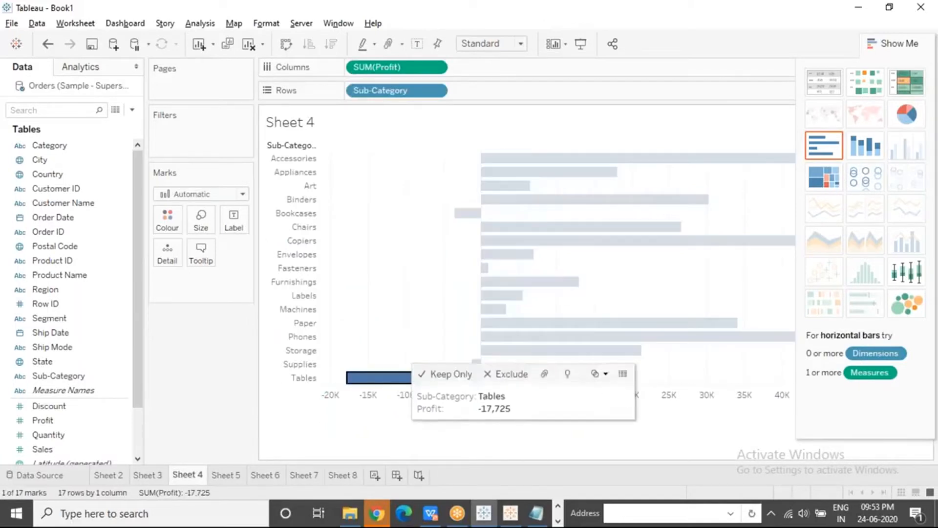
pyautogui.keyDown('ctrl'); pyautogui.click(468, 215); pyautogui.keyUp('ctrl')
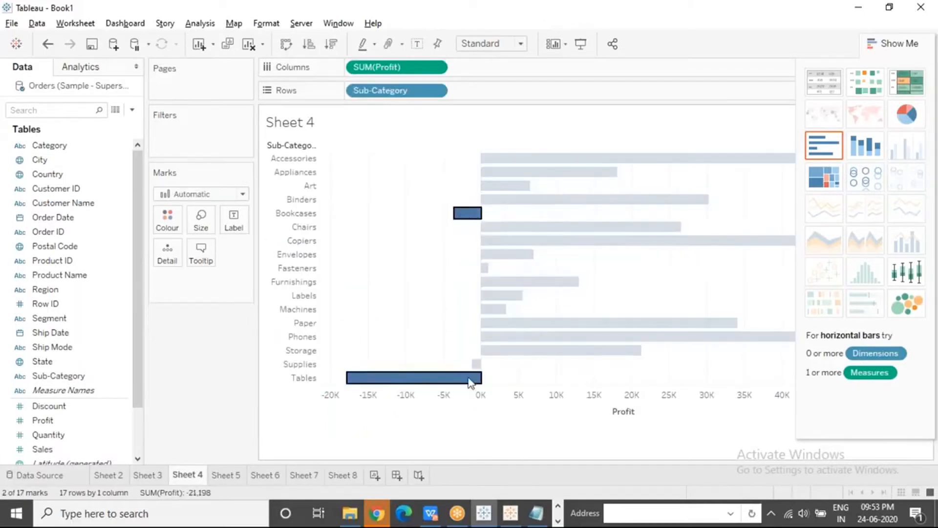
pyautogui.keyDown('ctrl'); pyautogui.click(476, 364); pyautogui.keyUp('ctrl')
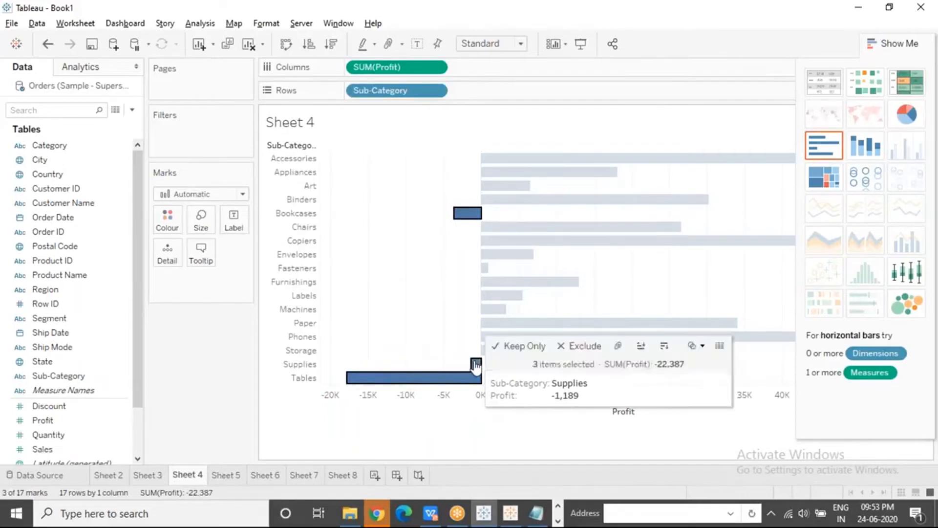
pyautogui.click(398, 309)
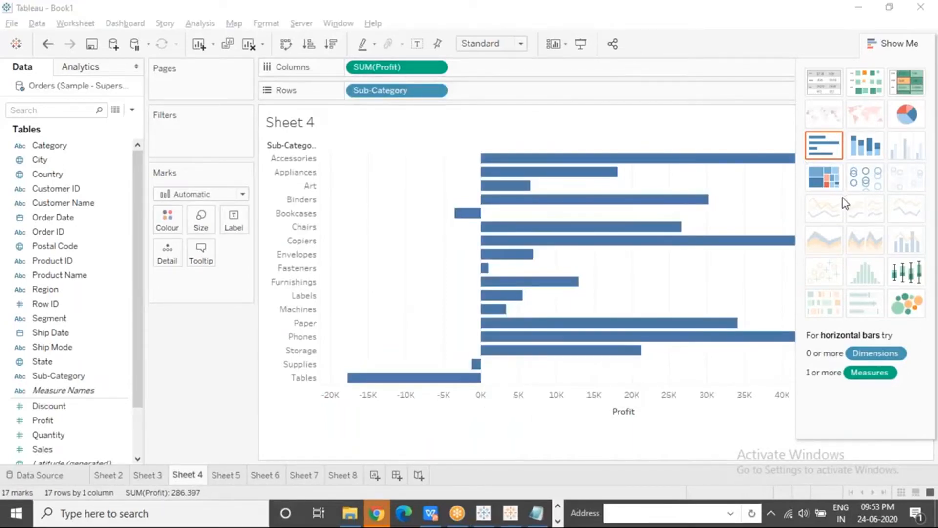
# Return to the packed bubbles on Sheet 7 and review the note about hidden negative Profit values
pyautogui.click(349, 476)
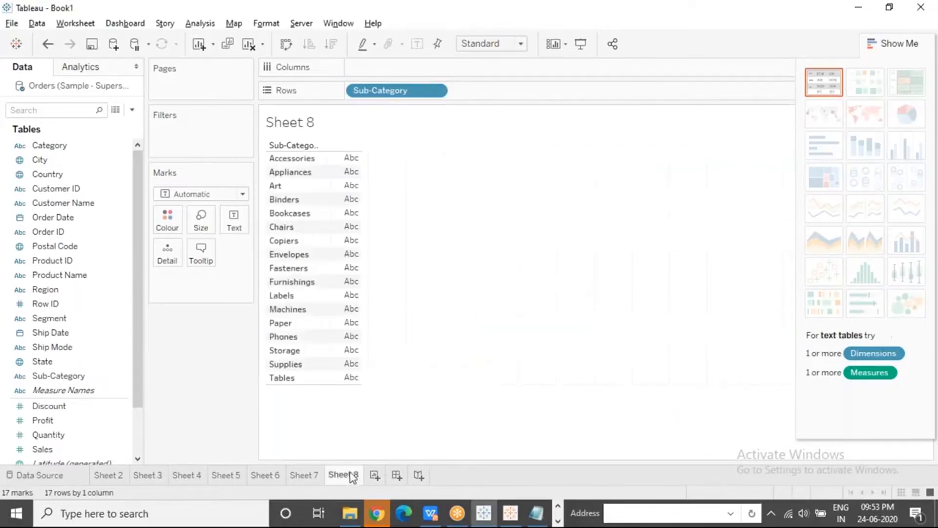
pyautogui.click(307, 475)
pyautogui.moveTo(545, 451)
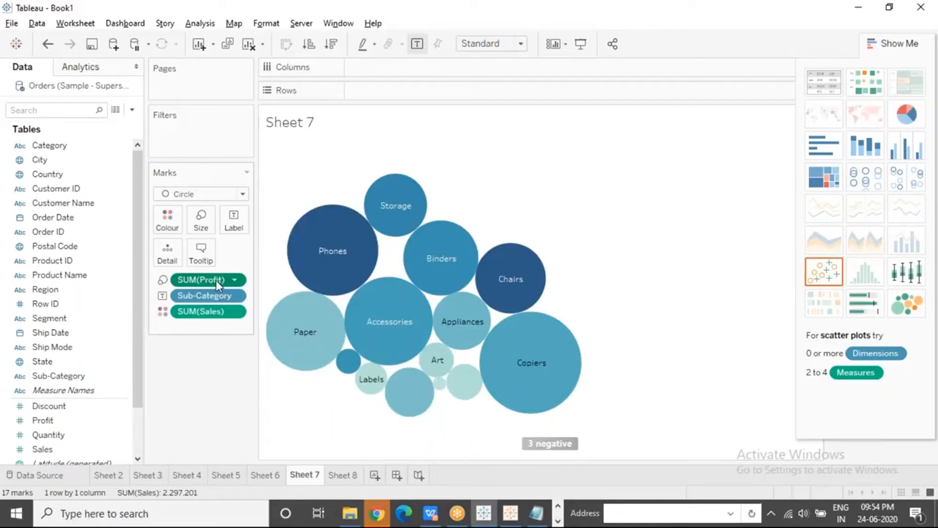
# Remove Profit from the bubble size on Sheet 7, and inspect the Sales of individual sub-category circles
pyautogui.moveTo(216, 280); pyautogui.dragTo(218, 363)
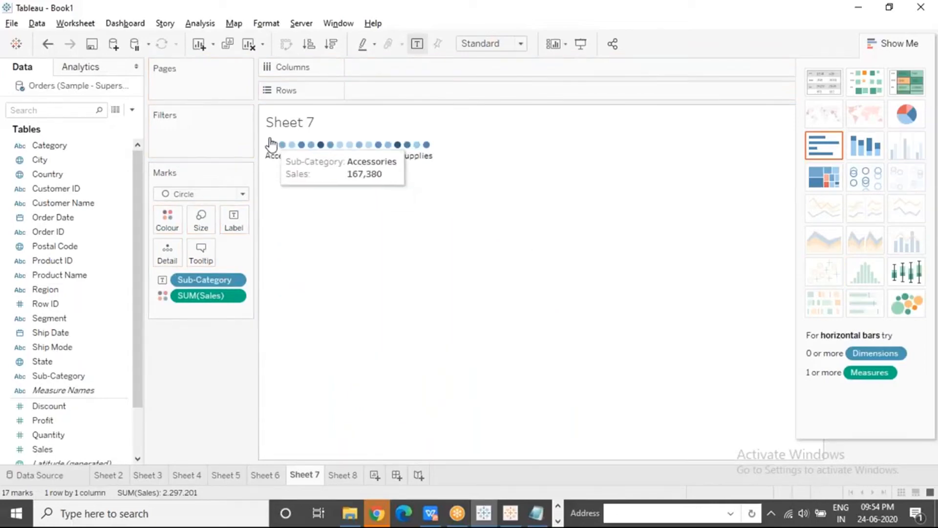
pyautogui.moveTo(331, 147)
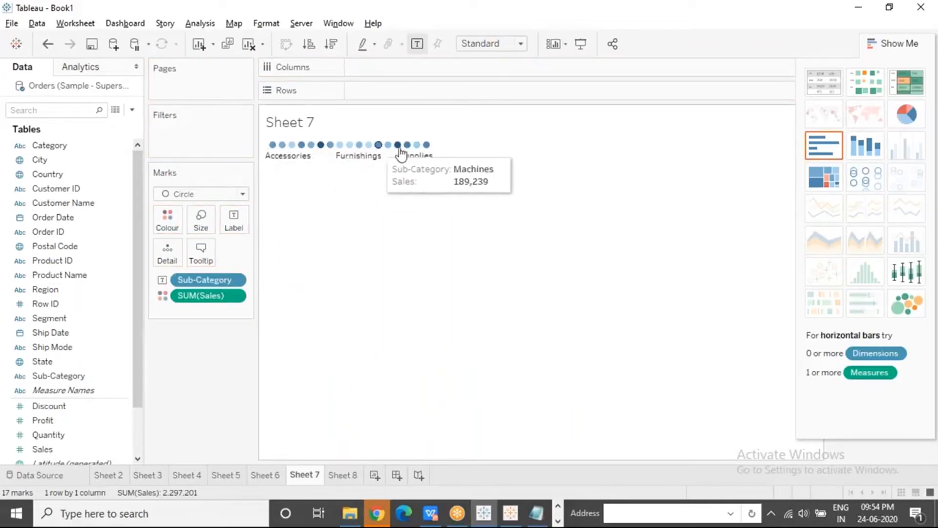
pyautogui.moveTo(427, 147)
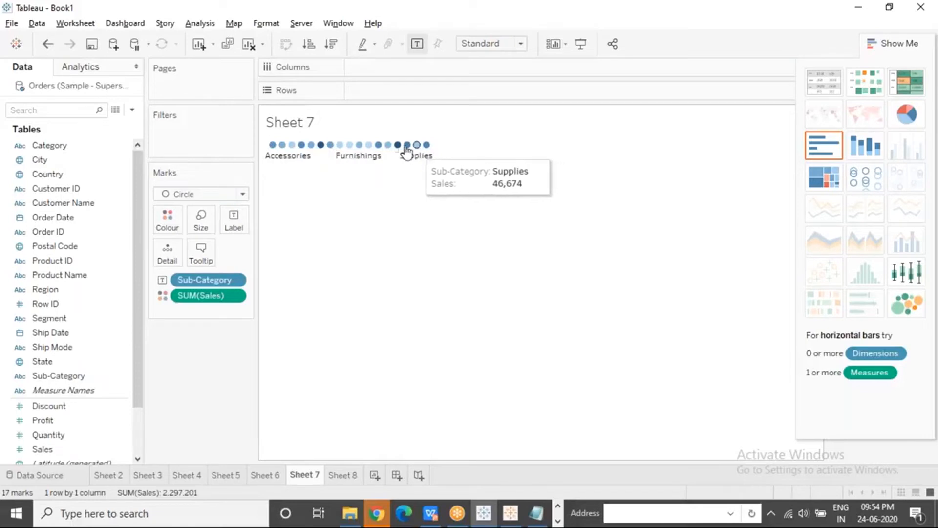
pyautogui.moveTo(398, 146)
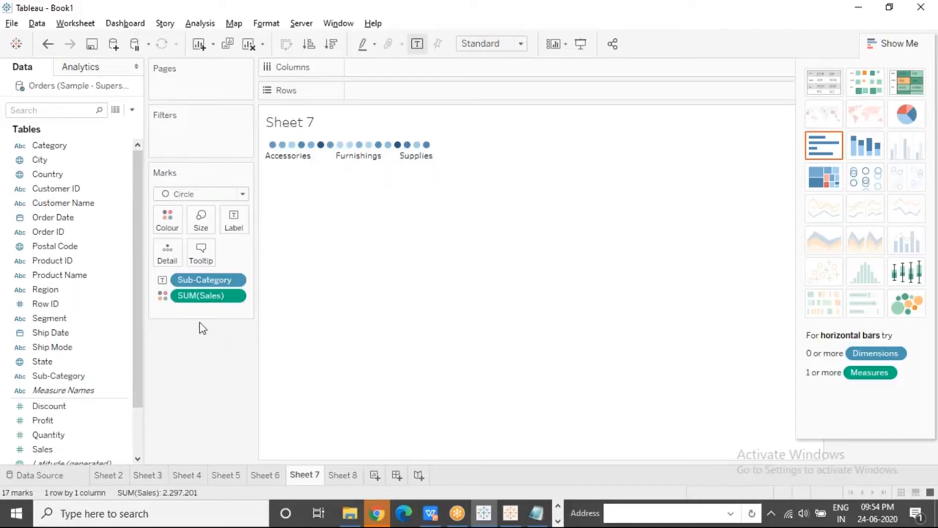
# Move Sales from the colour encoding to the size encoding of the Sub-Category bubbles
pyautogui.click(55, 421)
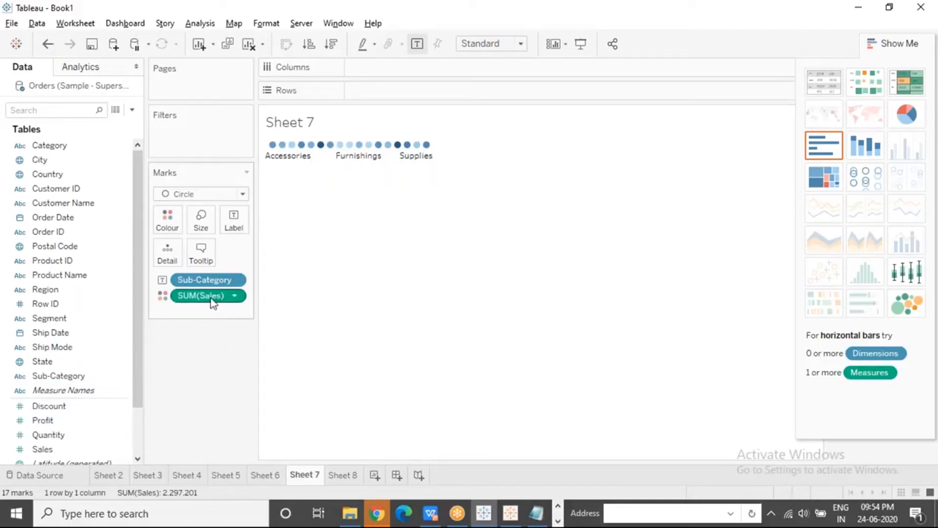
pyautogui.moveTo(211, 298); pyautogui.dragTo(201, 221)
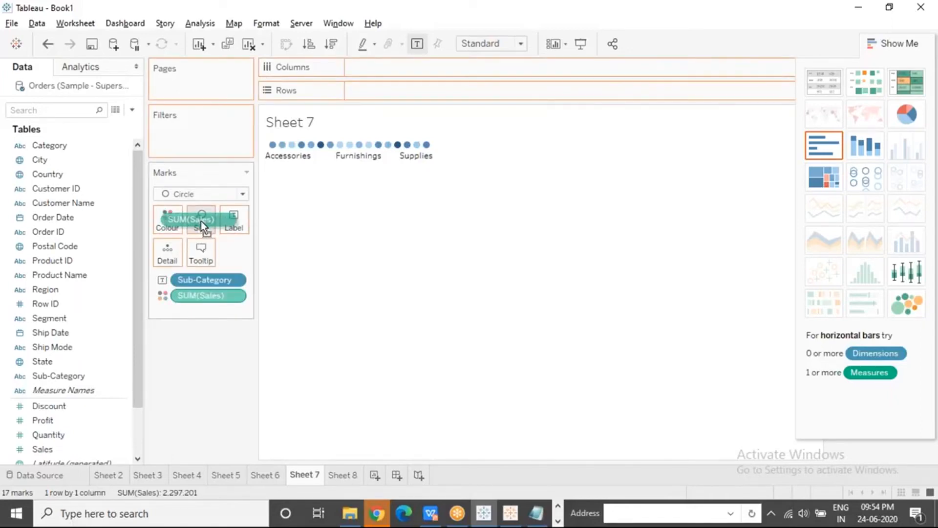
pyautogui.moveTo(201, 221); pyautogui.dragTo(201, 221)
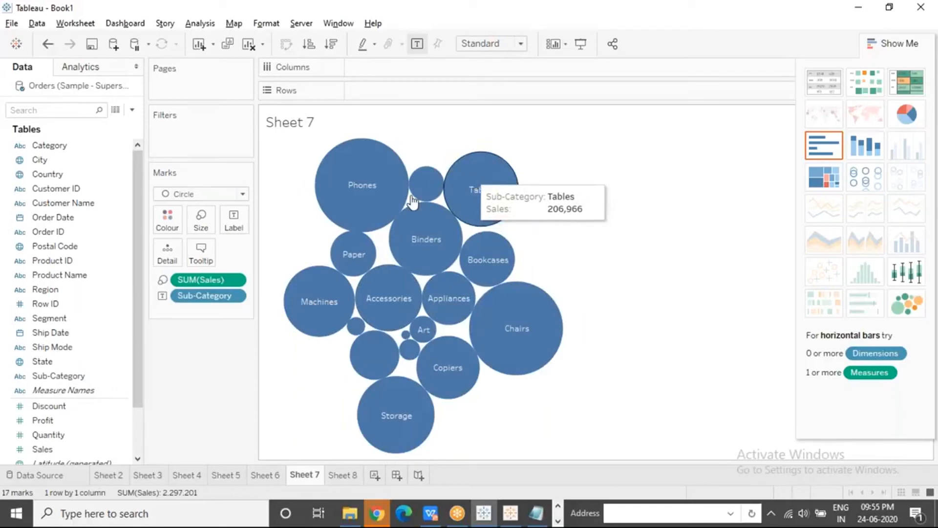
# Colour the Sub-Category bubbles by Profit, and inspect the Tables bubble
pyautogui.click(67, 424)
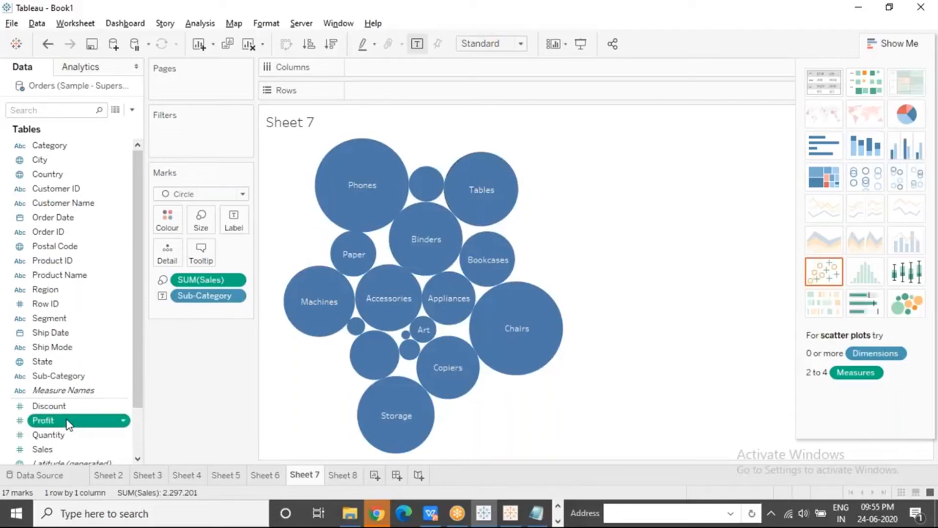
pyautogui.moveTo(68, 423); pyautogui.dragTo(167, 220)
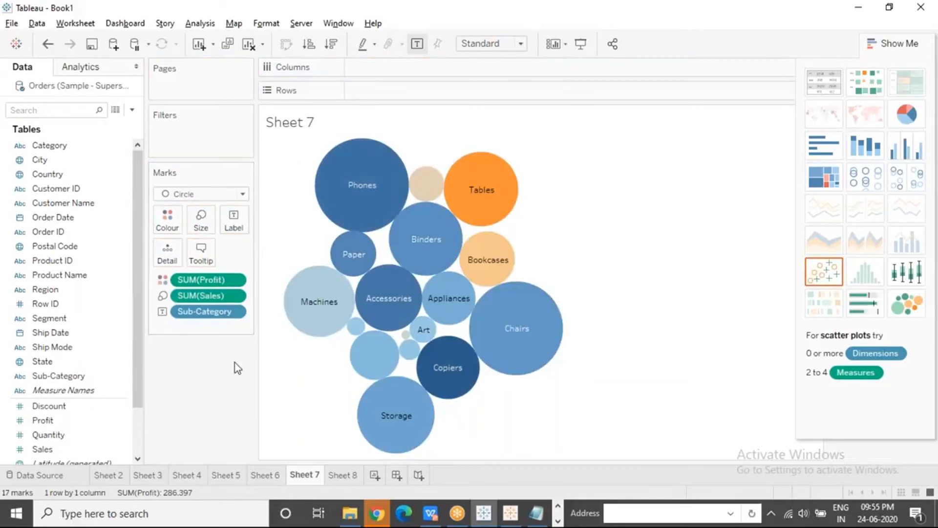
pyautogui.moveTo(510, 192)
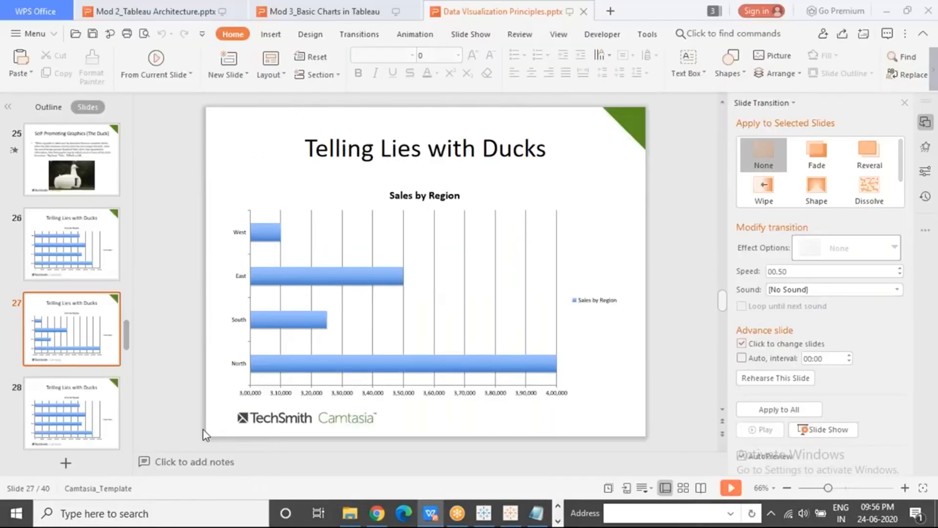
# Switch to the slide presentation, advance from the Bubble Chart slide to the Pie Chart slide, and return to the Tableau workbook
pyautogui.click(558, 521)
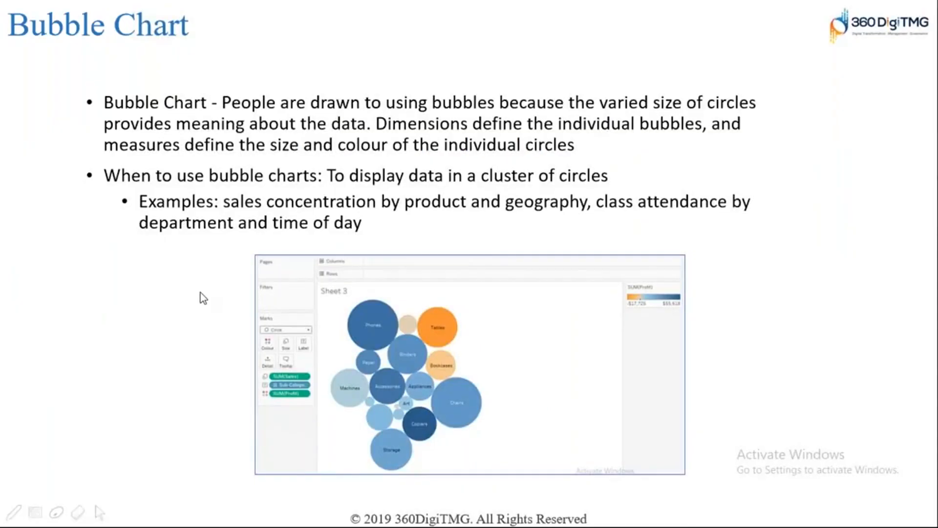
pyautogui.click(198, 296)
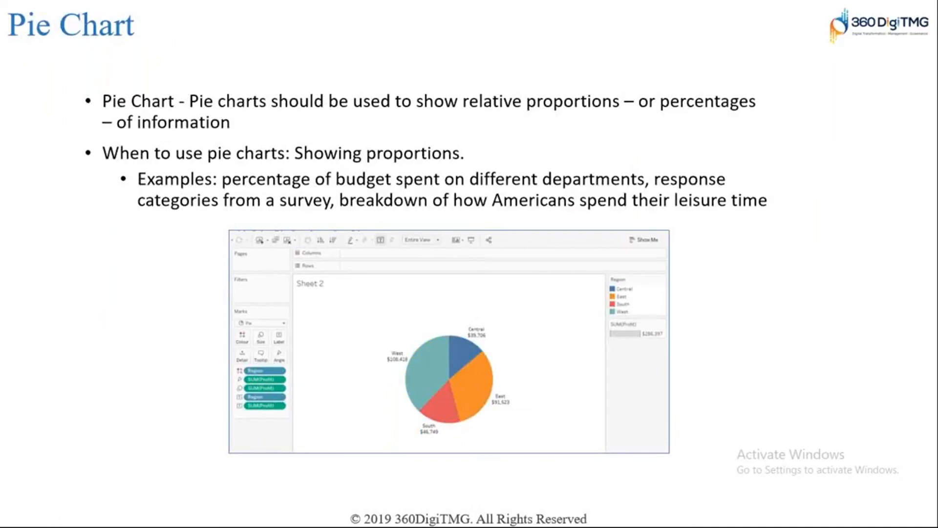
pyautogui.hotkey('alt', 'Tab')
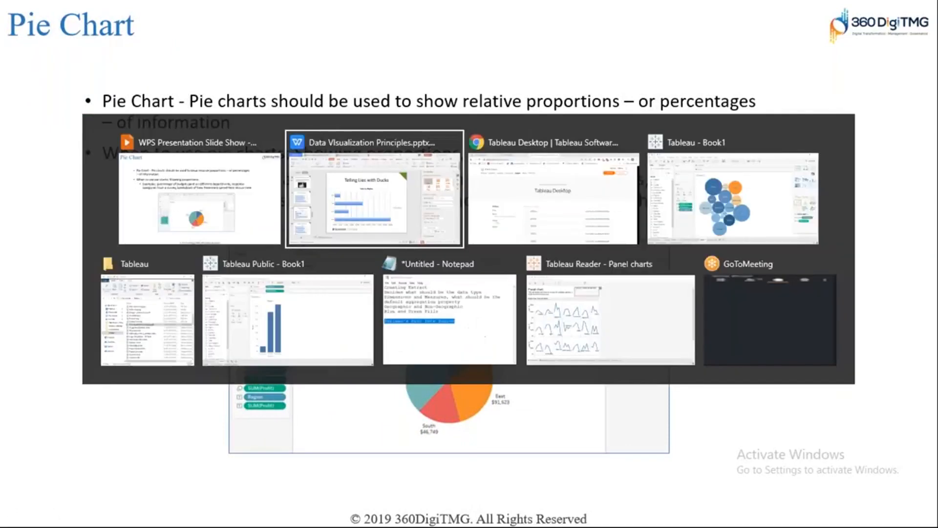
pyautogui.hotkey('alt', 'Tab')
pyautogui.hotkey('alt', 'Tab')
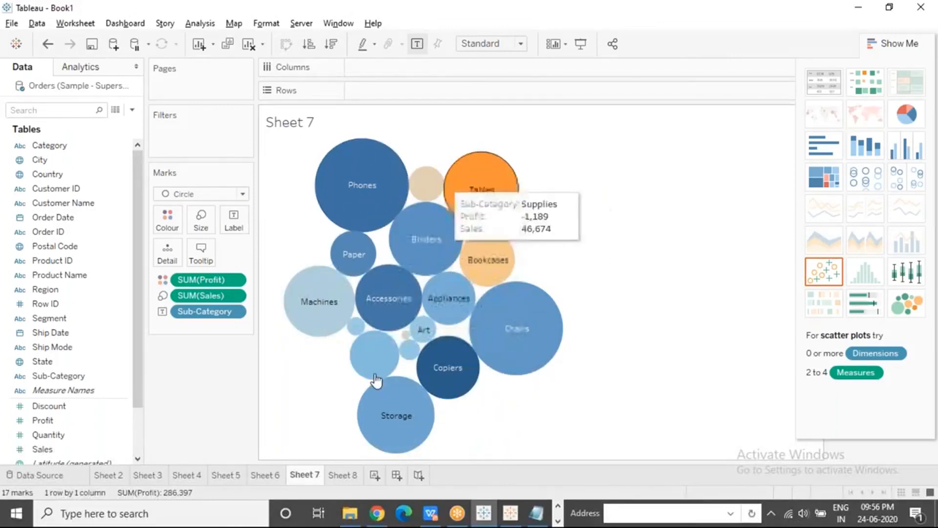
# Change the mark type of the Sub-Category bubble chart from Circle to Text
pyautogui.click(243, 194)
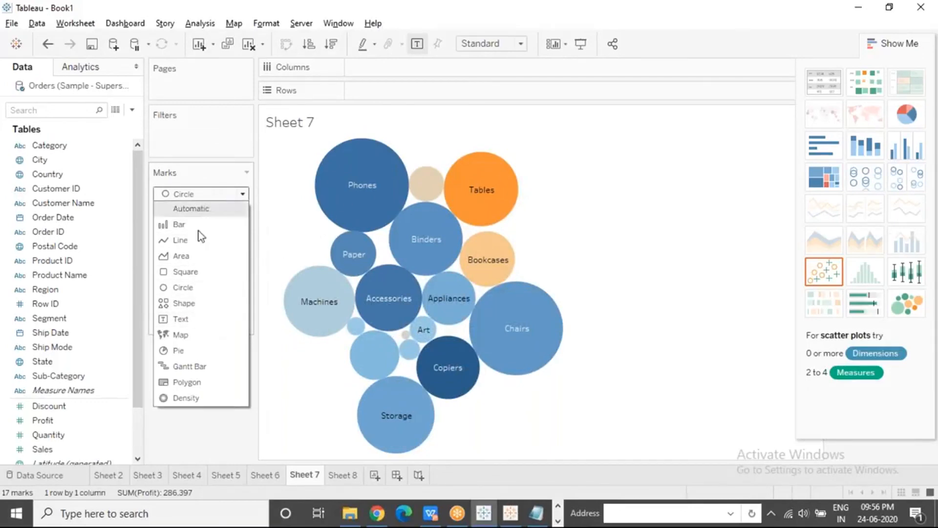
pyautogui.click(202, 319)
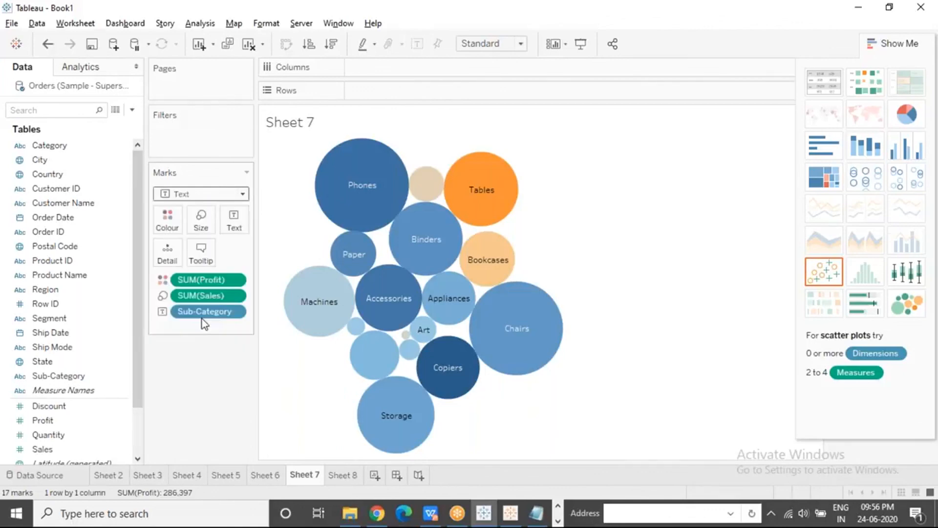